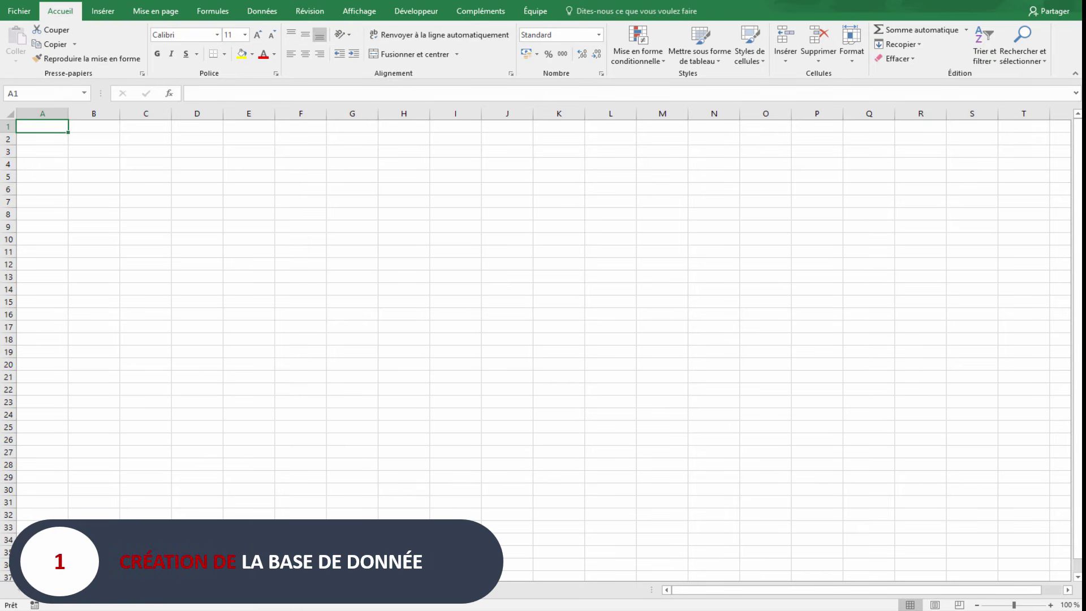
# Type headers Nr Article through Flag, Vide, then 1 to 10 and >10 across B5:U5
pyautogui.click(126, 179)
pyautogui.click(80, 179)
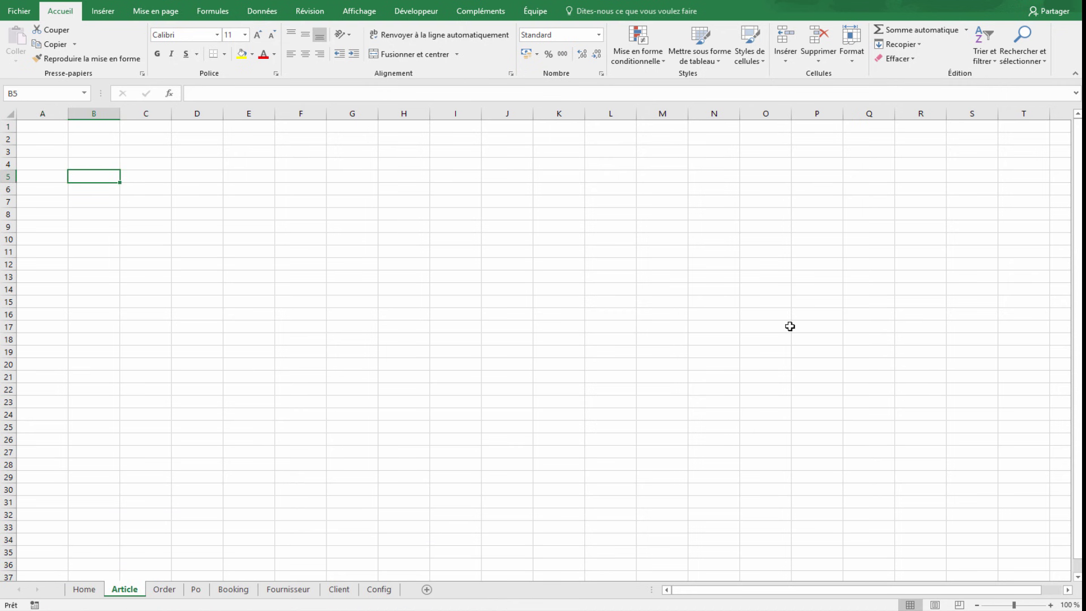
pyautogui.write('Nr Article\tNom\tDescription\tPrix unité\tStock\tValeur stock\tstock min\tFlag\tVide\t1\t2\t3\t4\t5\t6\t7\t8\t9\t10\t>10')
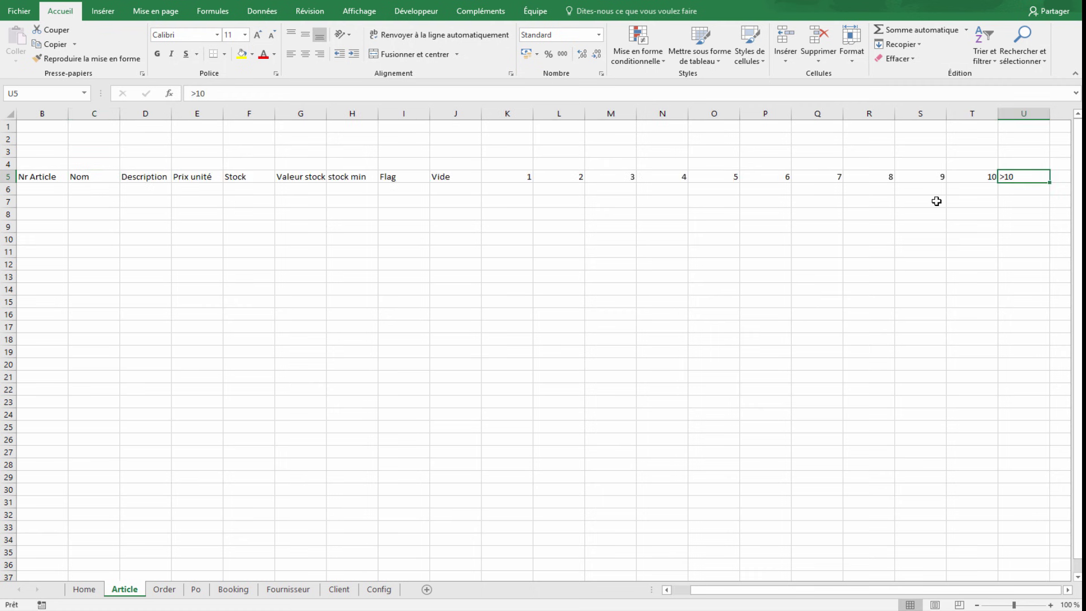
# Centre the row 5 headers both vertically and horizontally
pyautogui.click(8, 177)
pyautogui.click(306, 34)
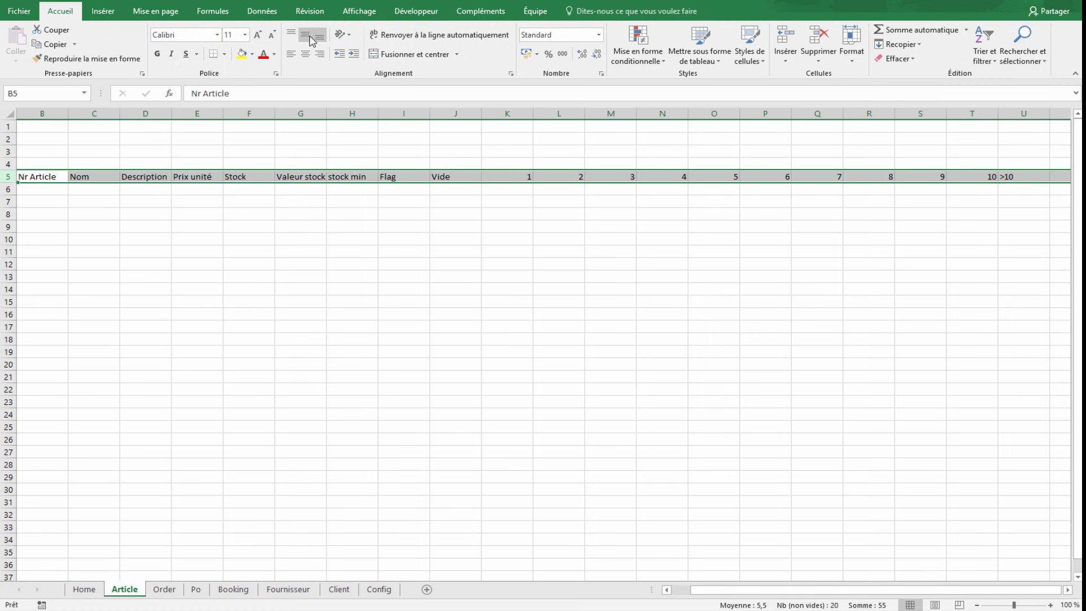
pyautogui.click(306, 54)
pyautogui.click(400, 272)
pyautogui.click(507, 339)
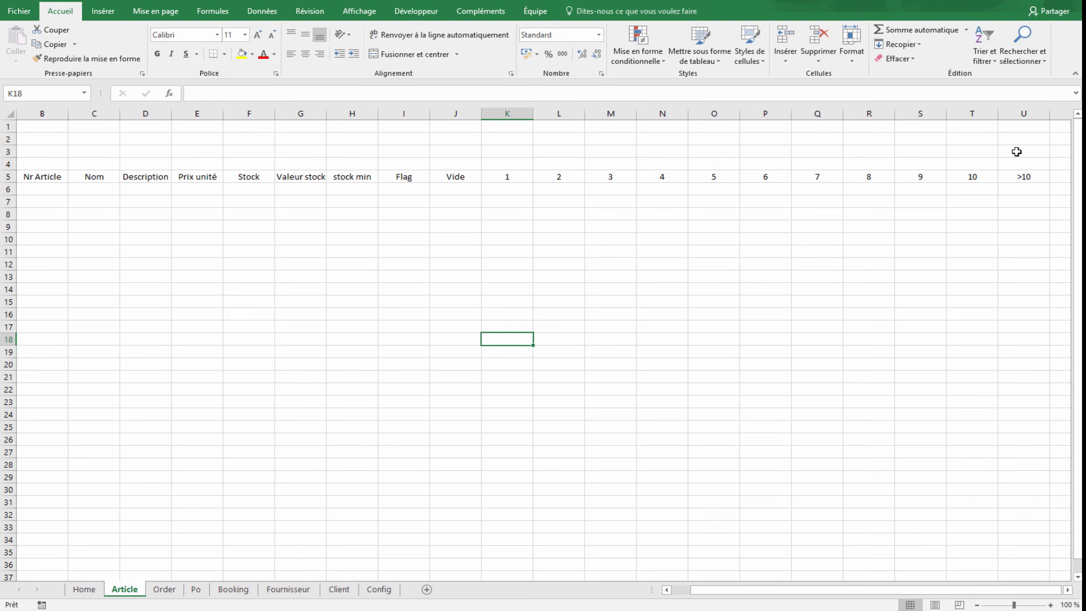
# Narrow columns K through U to just fit the 1–10 and >10 headers
pyautogui.moveTo(1021, 115); pyautogui.dragTo(497, 114)
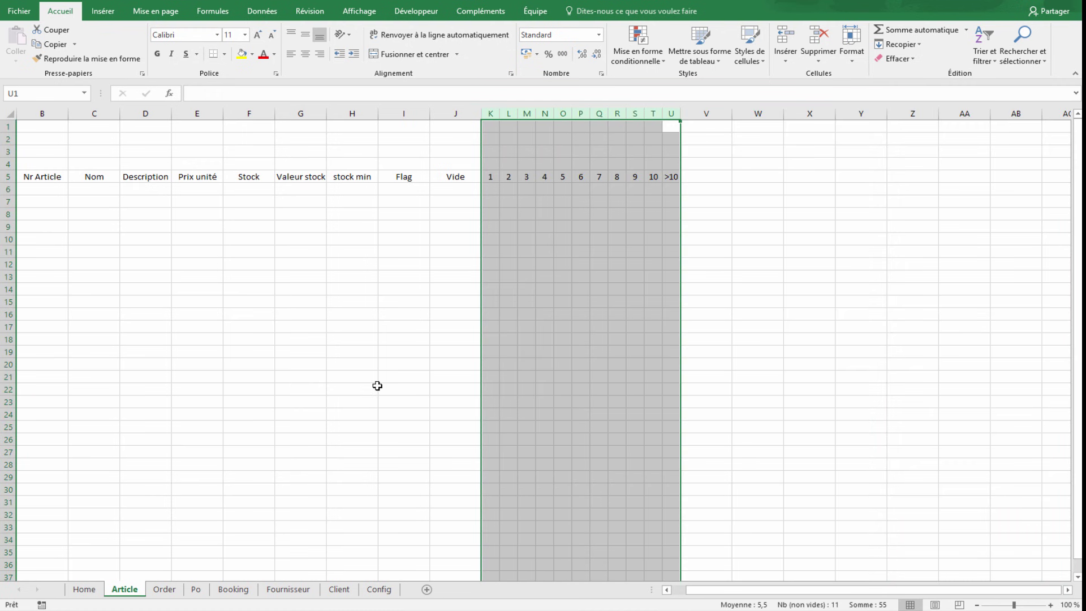
pyautogui.click(378, 386)
pyautogui.moveTo(877, 589); pyautogui.dragTo(863, 590)
pyautogui.click(338, 333)
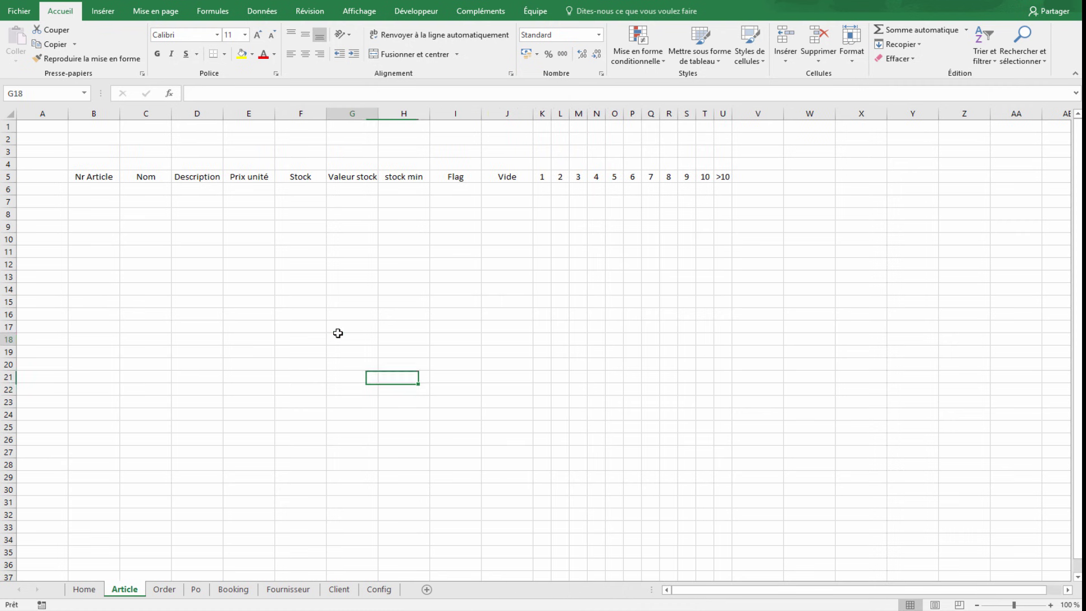
pyautogui.click(155, 203)
pyautogui.click(249, 227)
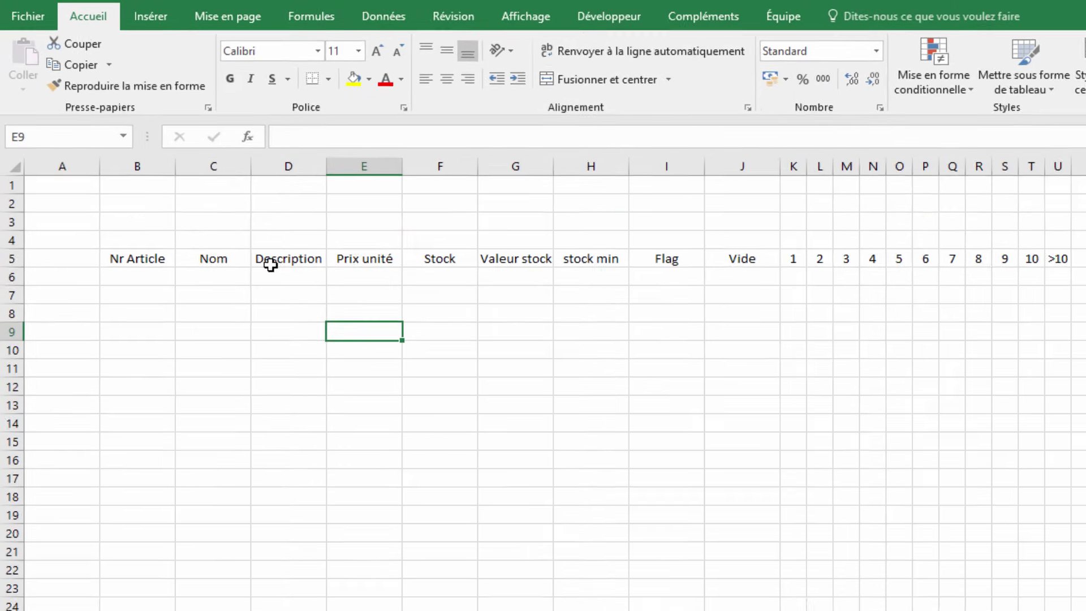
pyautogui.click(495, 311)
pyautogui.click(544, 312)
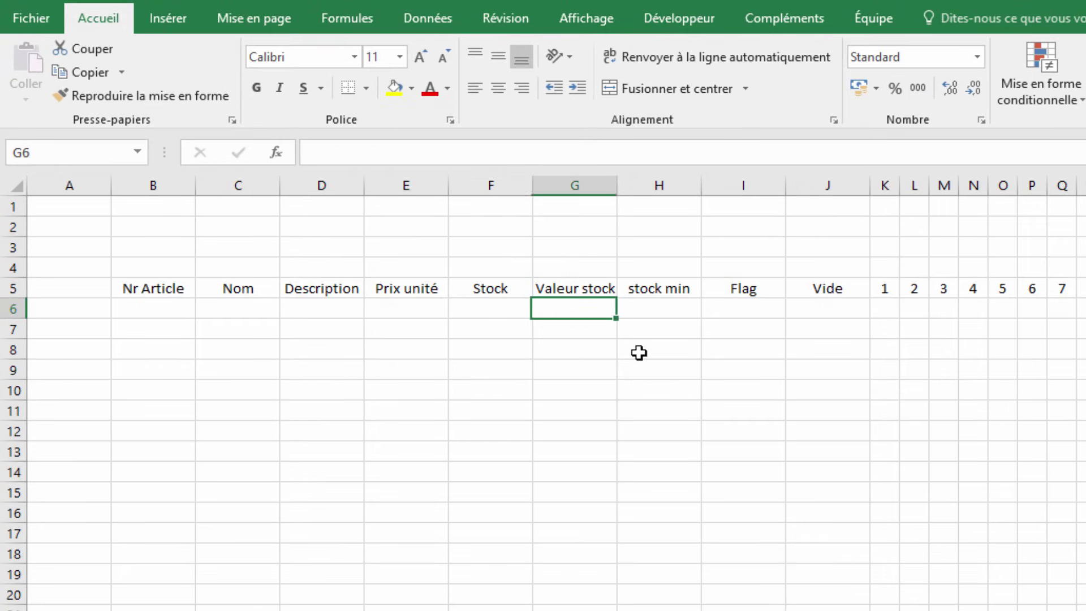
# Enter =E6*F6 in G6 so Valeur stock multiplies Prix unité by Stock
pyautogui.write('=')
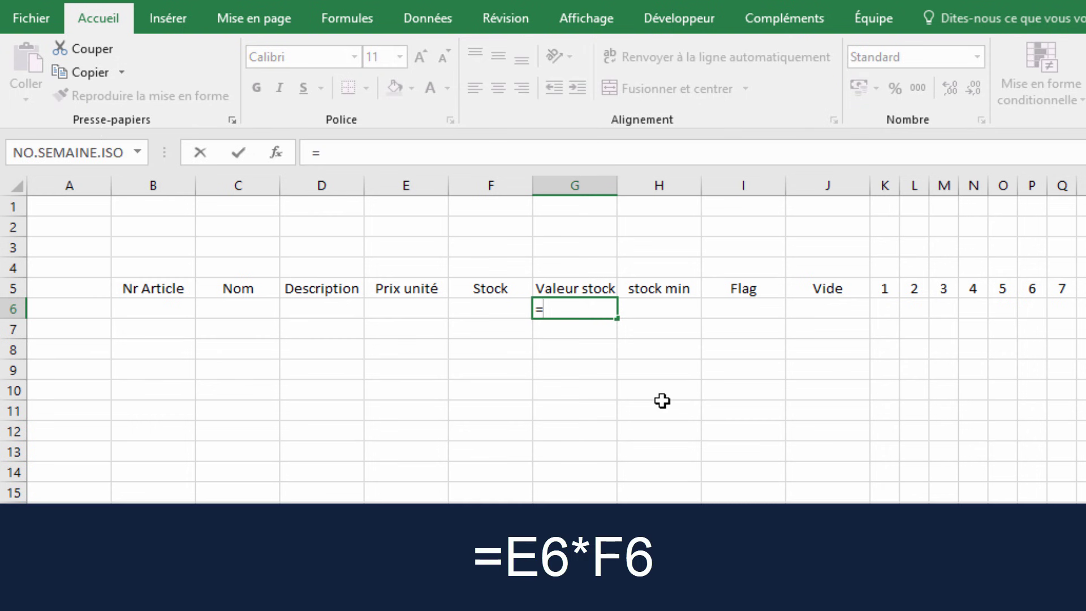
pyautogui.click(444, 308)
pyautogui.write('*')
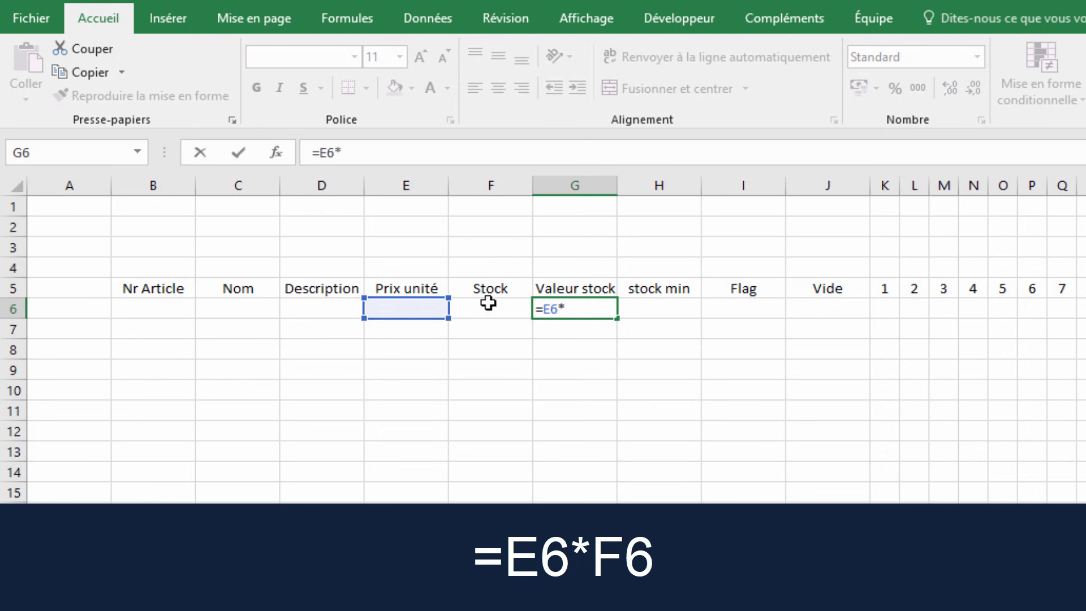
pyautogui.click(490, 302)
pyautogui.press('Return')
pyautogui.click(668, 355)
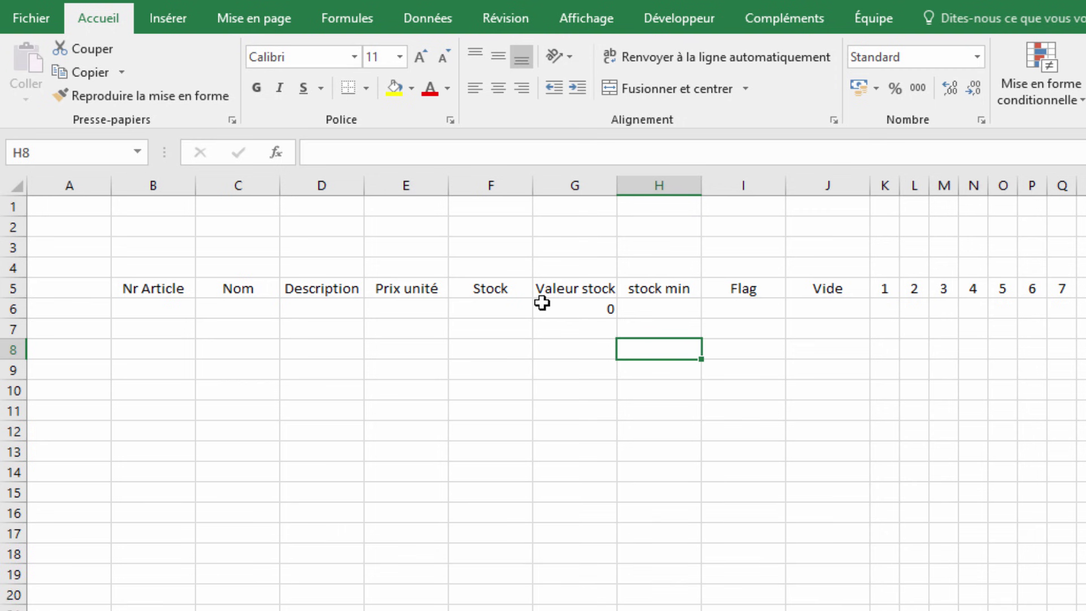
pyautogui.click(794, 305)
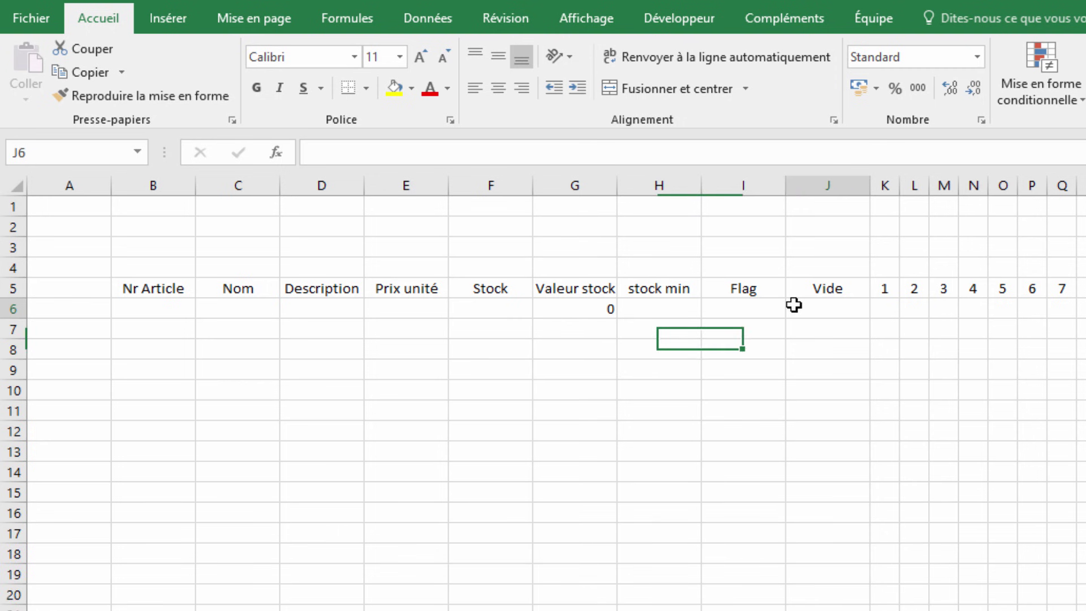
pyautogui.click(733, 310)
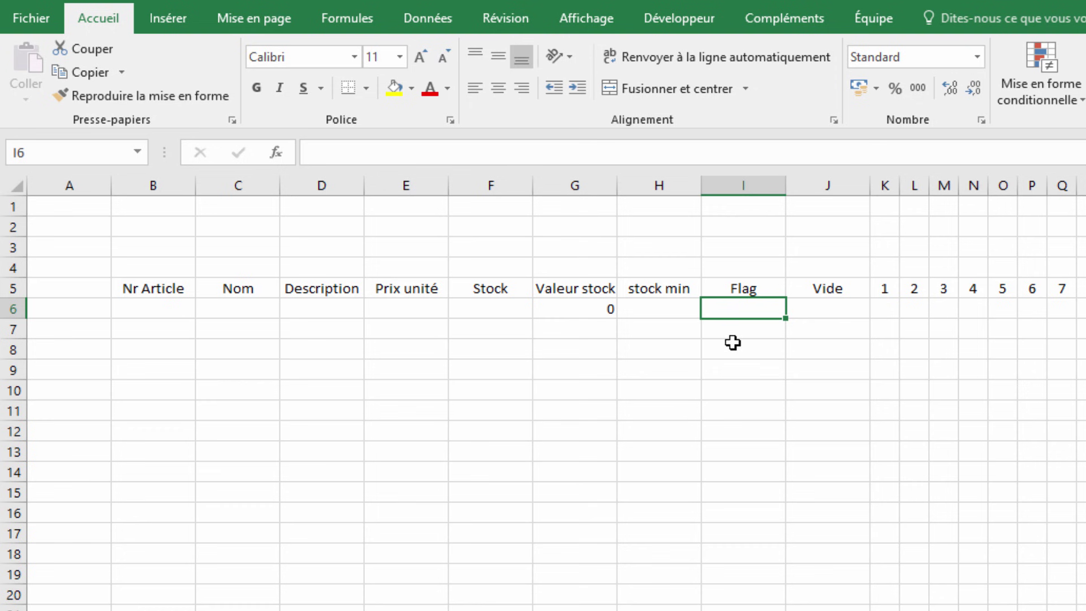
# Enter =SI(F6<H6;1;"") in Flag cell I6
pyautogui.write('=')
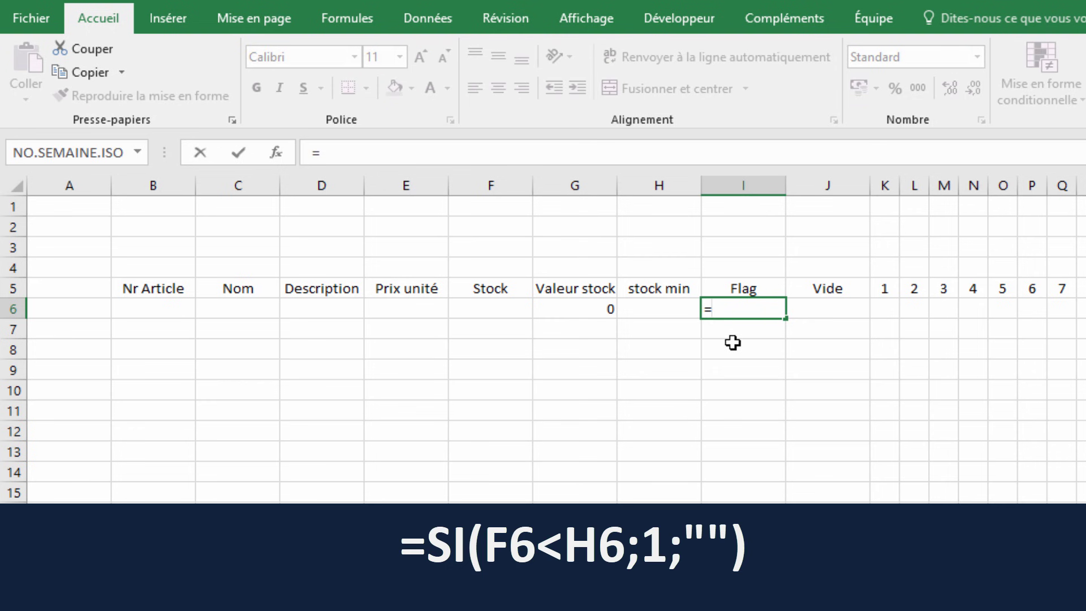
pyautogui.write('si(')
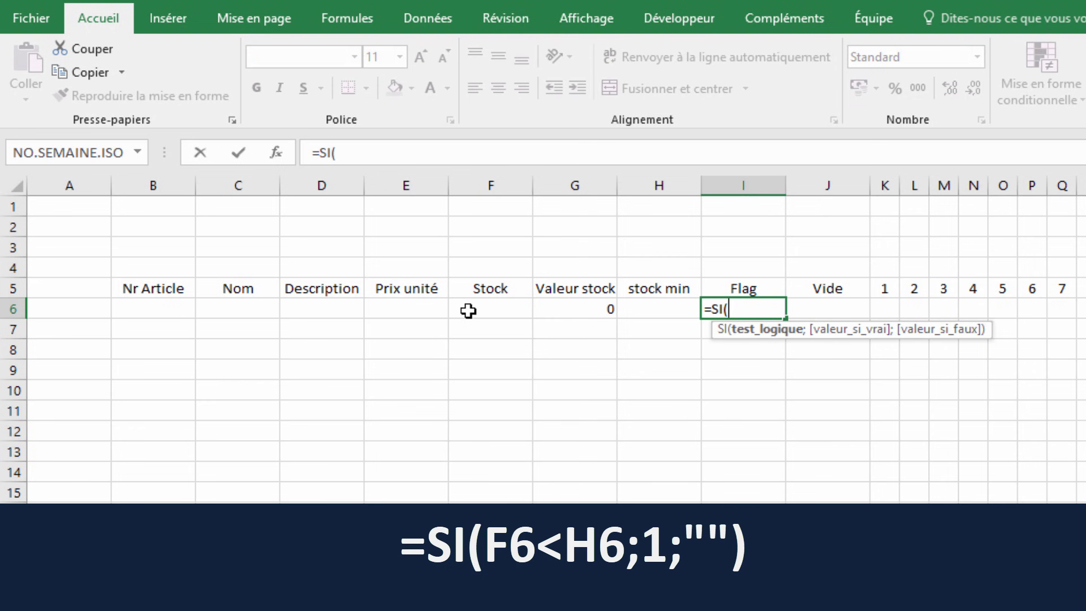
pyautogui.click(468, 310)
pyautogui.write('<')
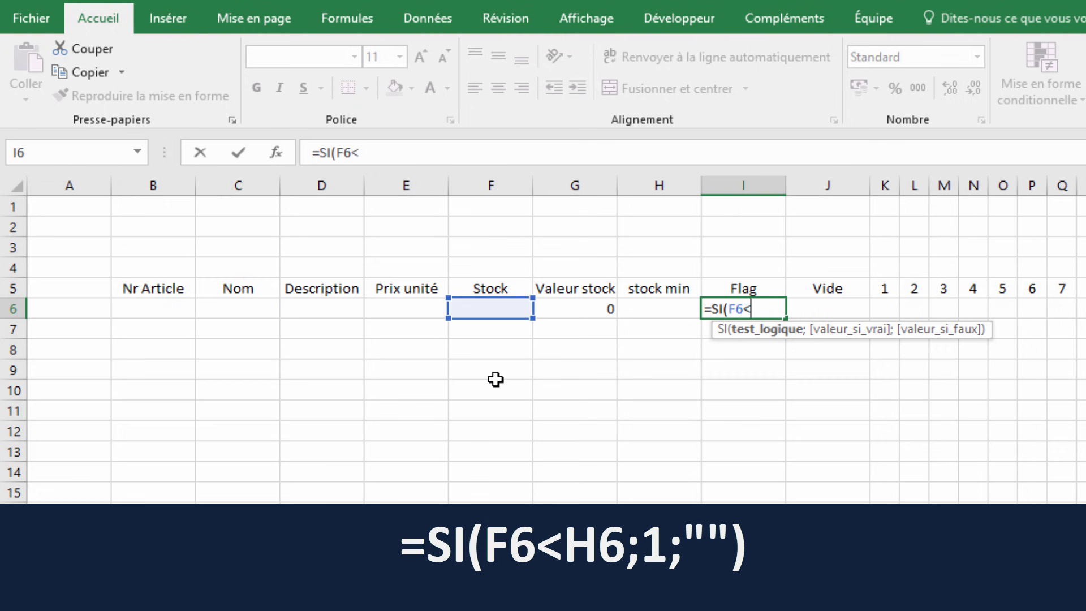
pyautogui.click(647, 306)
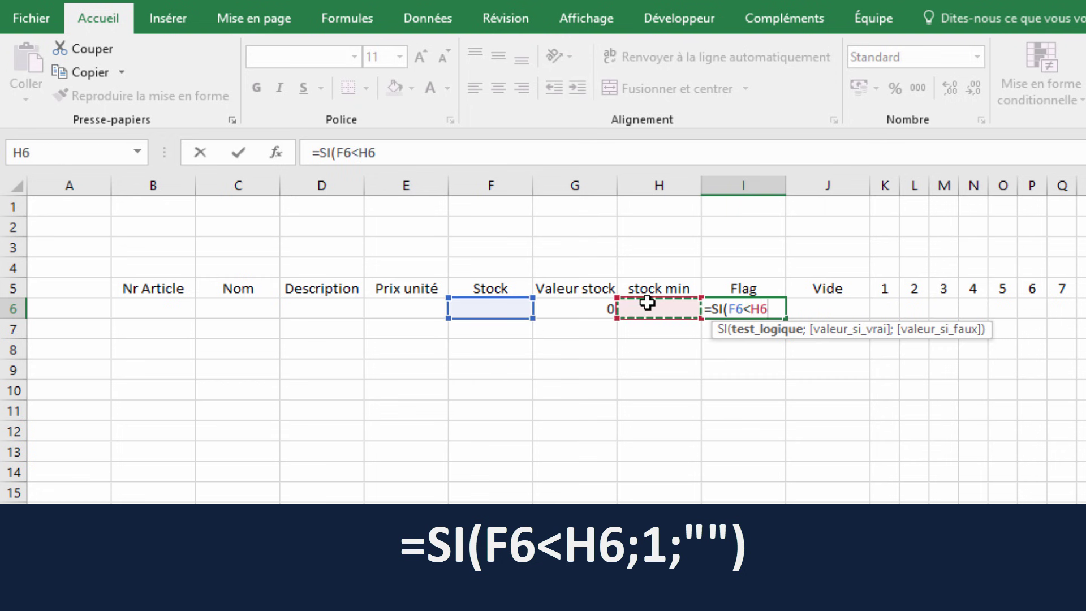
pyautogui.write(';')
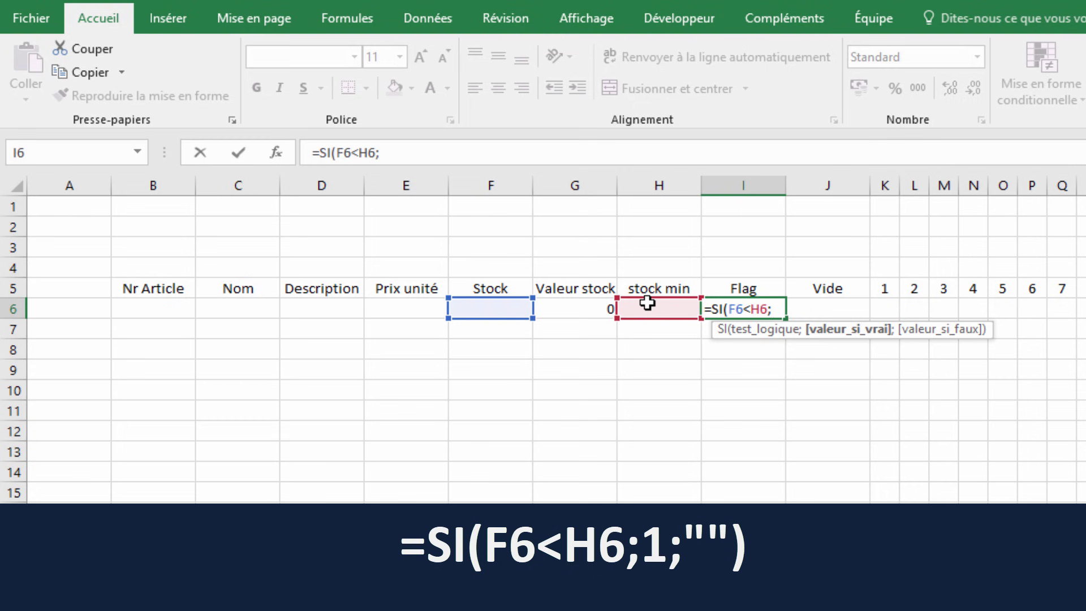
pyautogui.write(';"')
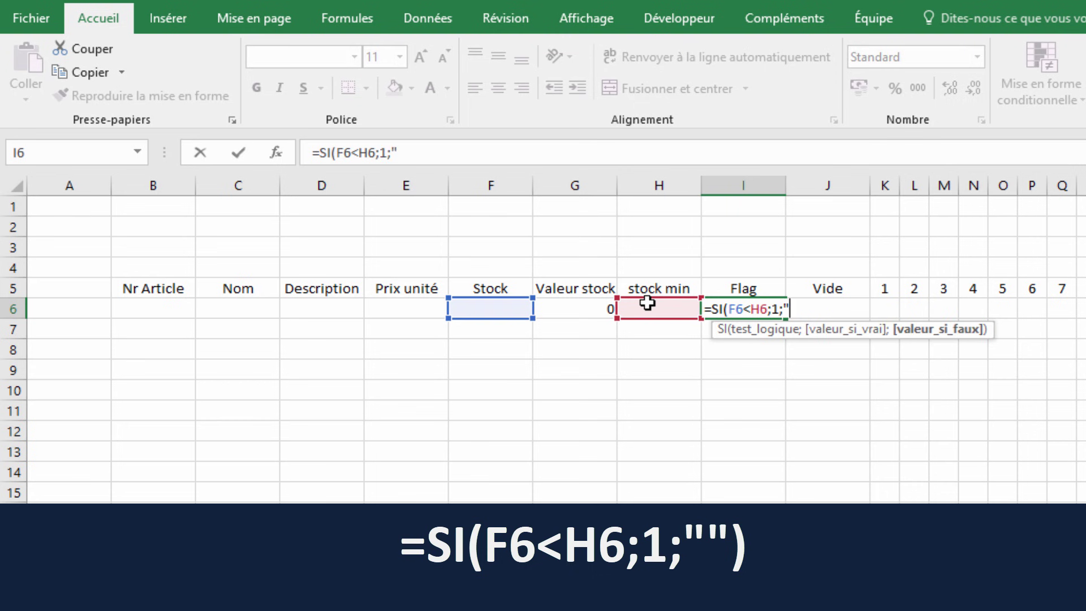
pyautogui.write('")')
pyautogui.press('Return')
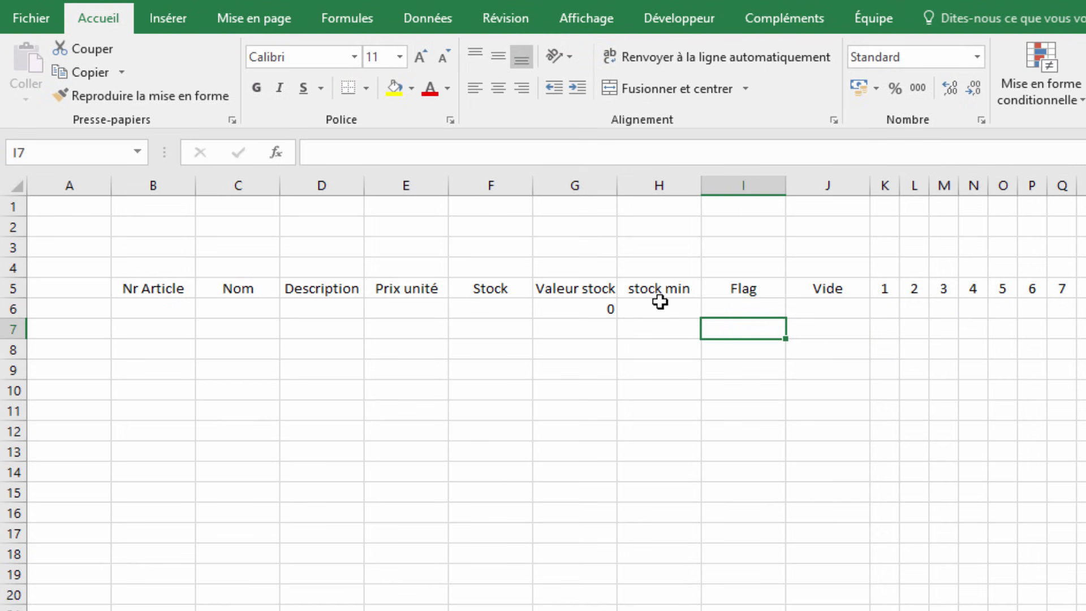
# Enter test values Stock 5 and stock min 6, so Flag I6 shows 1
pyautogui.click(487, 307)
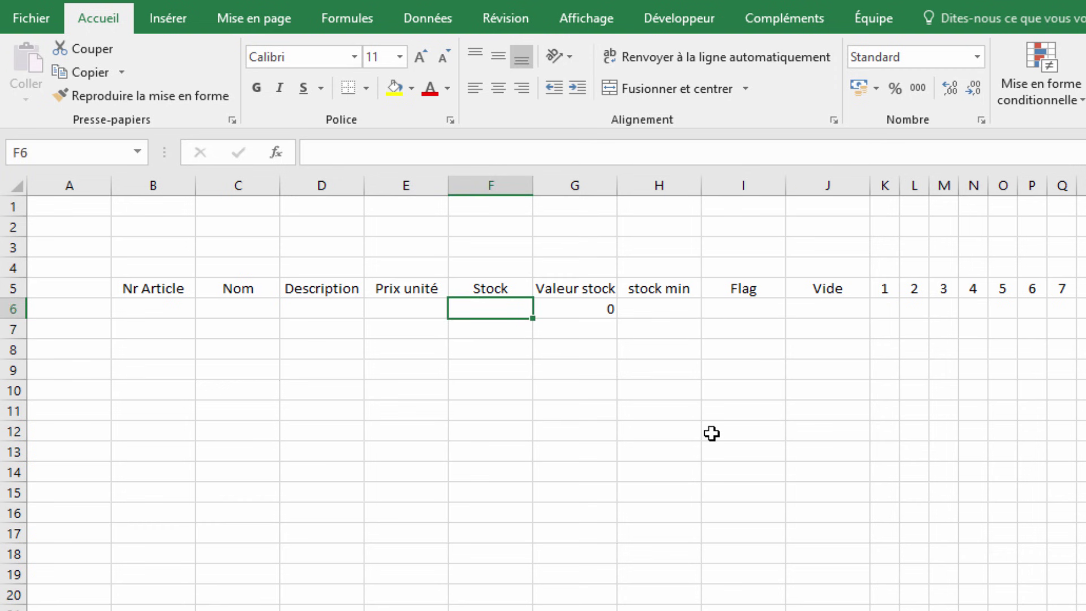
pyautogui.write('5')
pyautogui.press('Tab')
pyautogui.press('Tab')
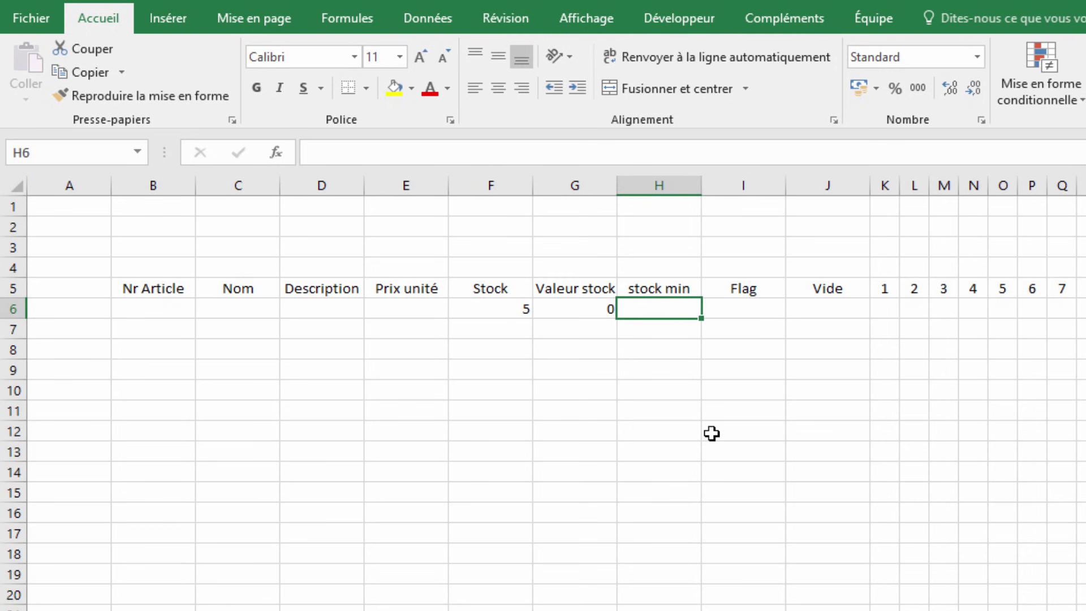
pyautogui.write('6')
pyautogui.press('Return')
pyautogui.click(841, 549)
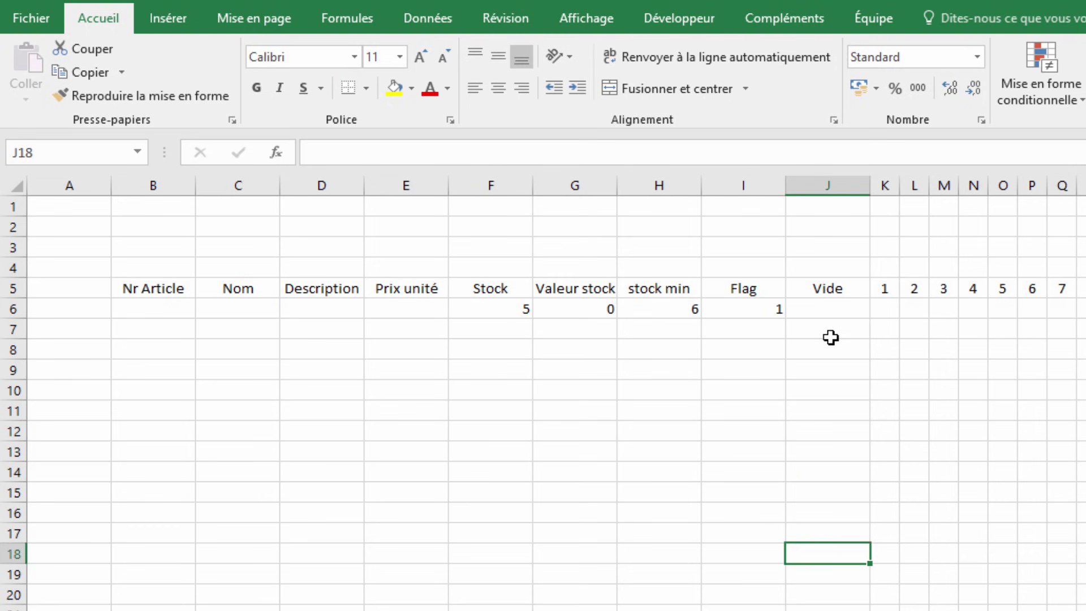
pyautogui.click(773, 315)
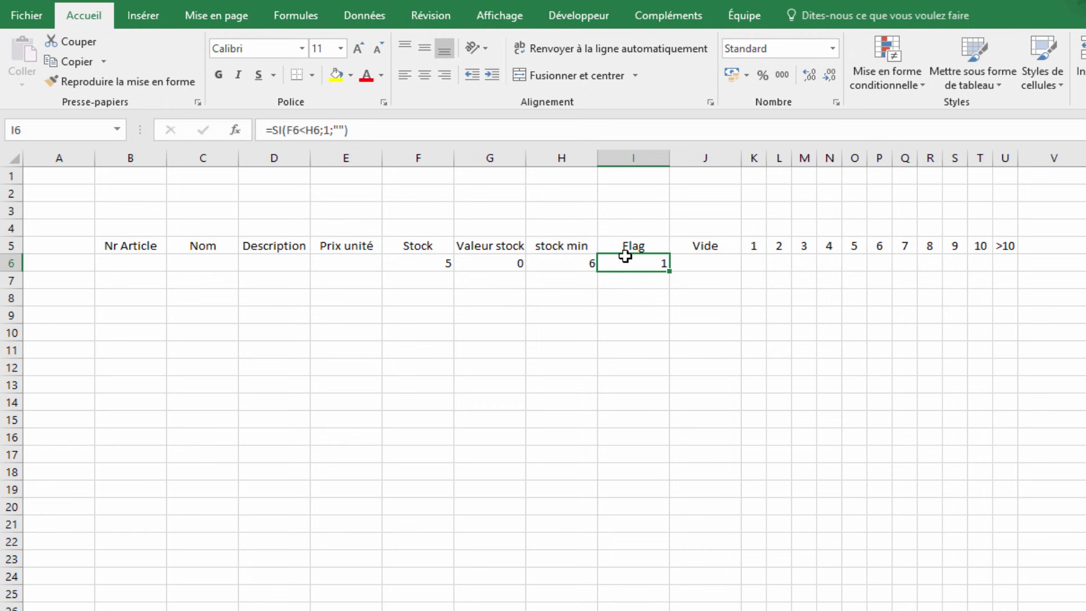
# Start a new conditional formatting rule for I6 using the icon set style
pyautogui.click(898, 88)
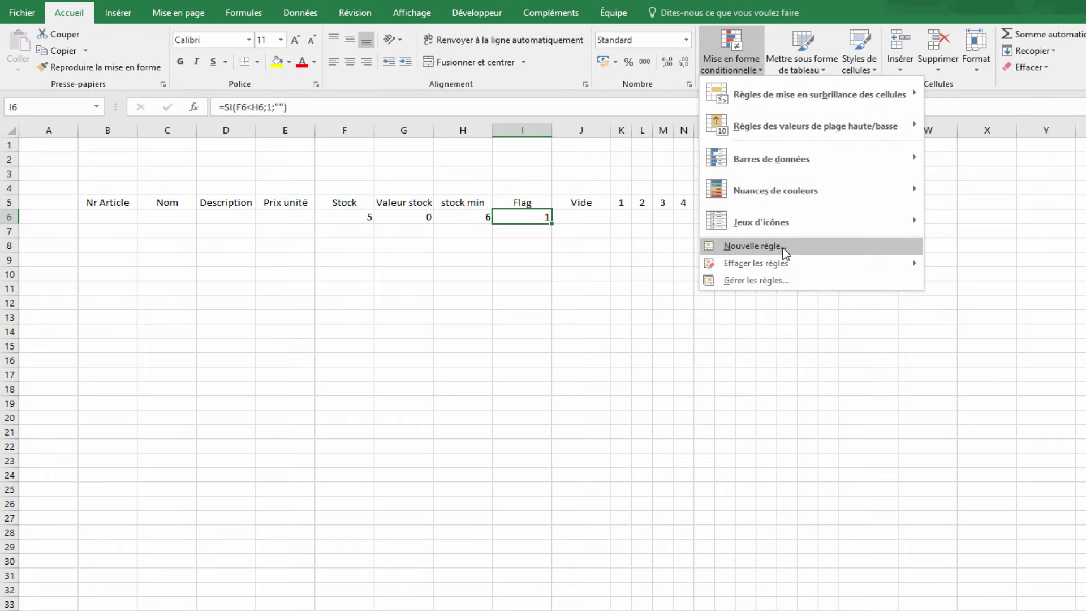
pyautogui.click(783, 249)
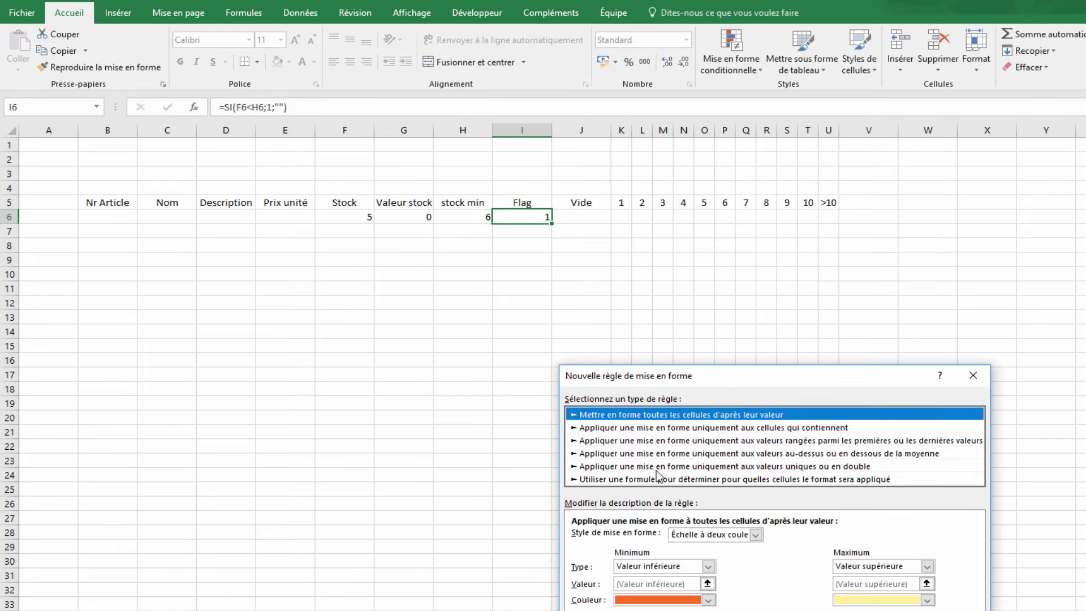
pyautogui.moveTo(690, 369); pyautogui.dragTo(764, 175)
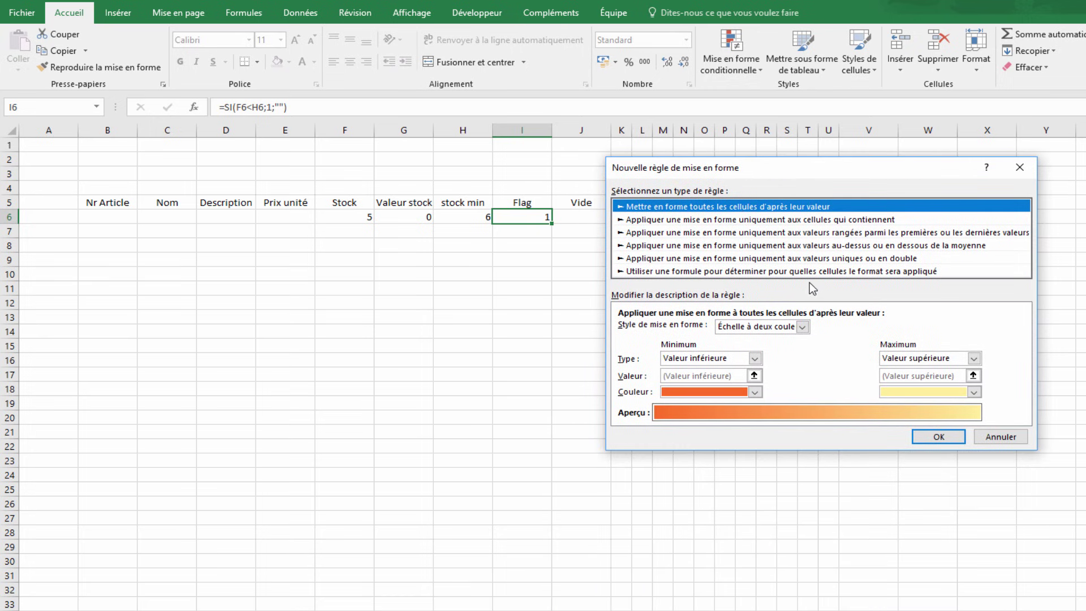
pyautogui.click(800, 326)
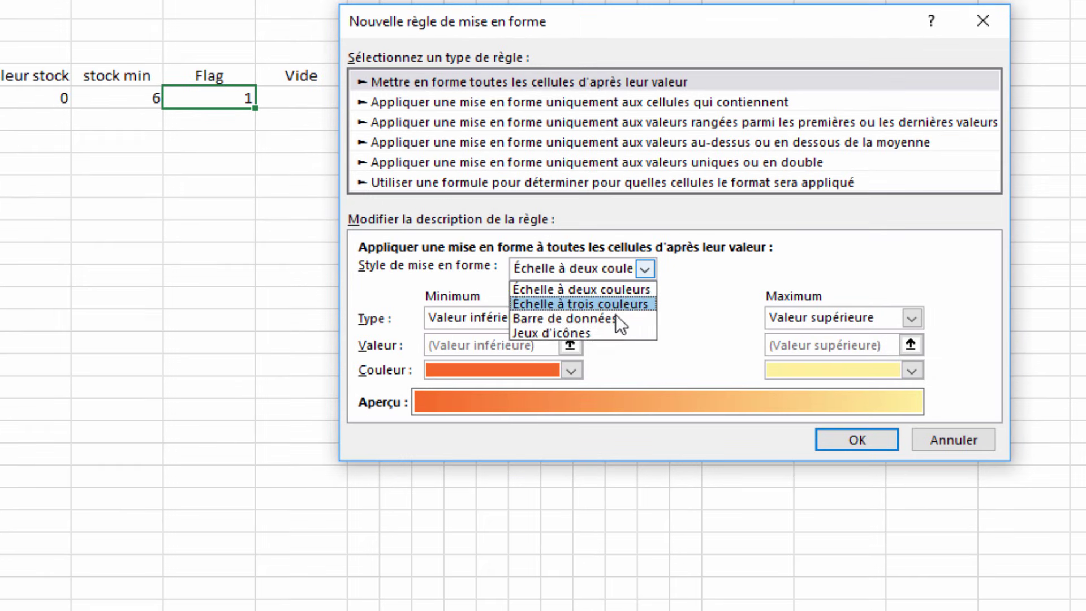
pyautogui.click(741, 368)
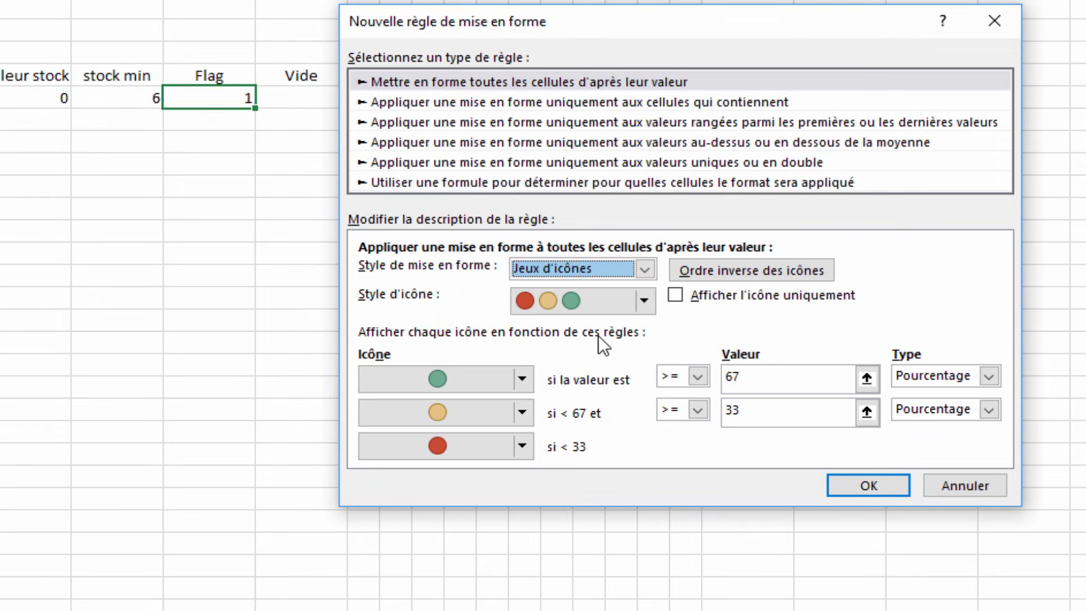
# Use a red flag for the top icon and no icon for the middle and lowest levels
pyautogui.click(521, 380)
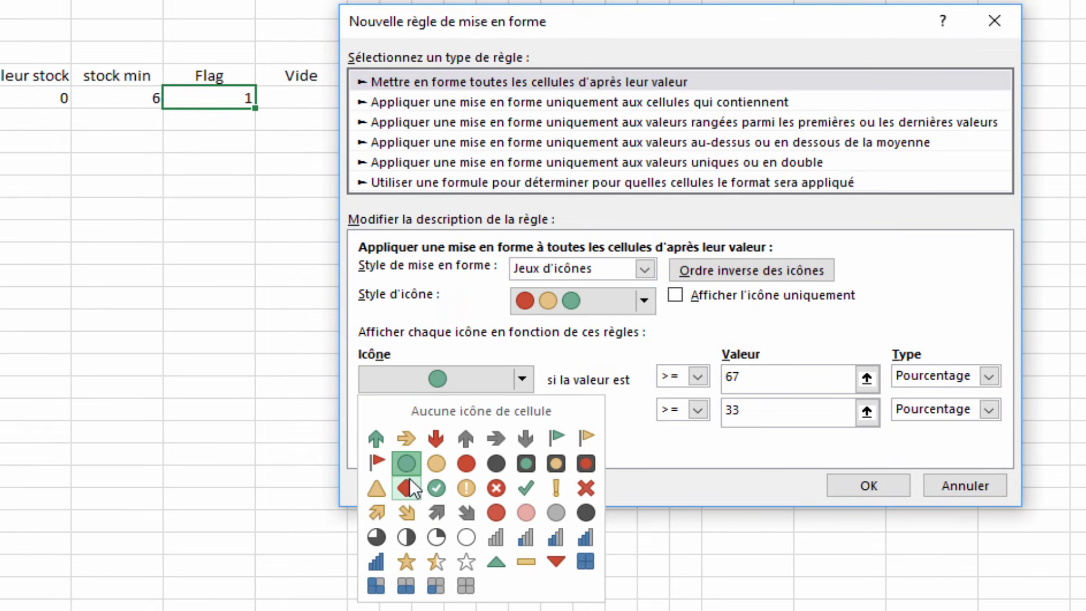
pyautogui.click(374, 467)
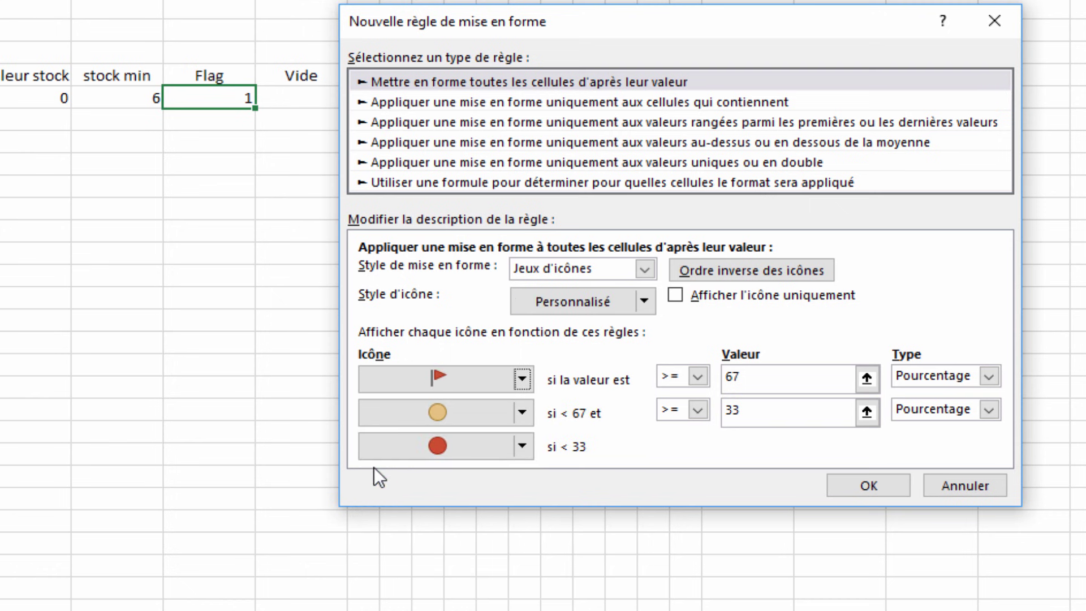
pyautogui.click(522, 412)
pyautogui.click(494, 441)
pyautogui.click(509, 446)
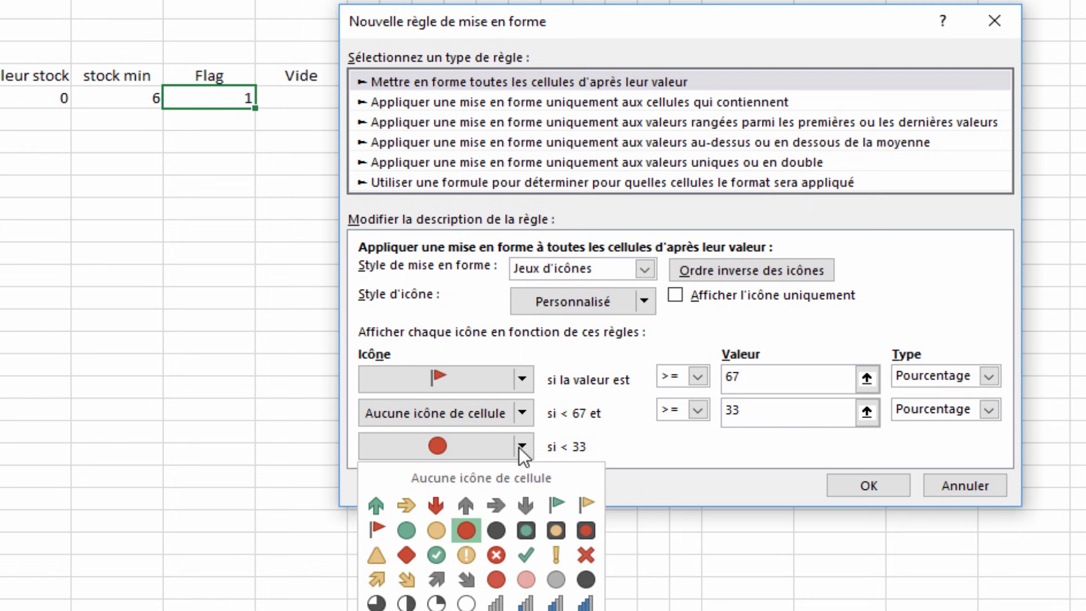
pyautogui.click(483, 479)
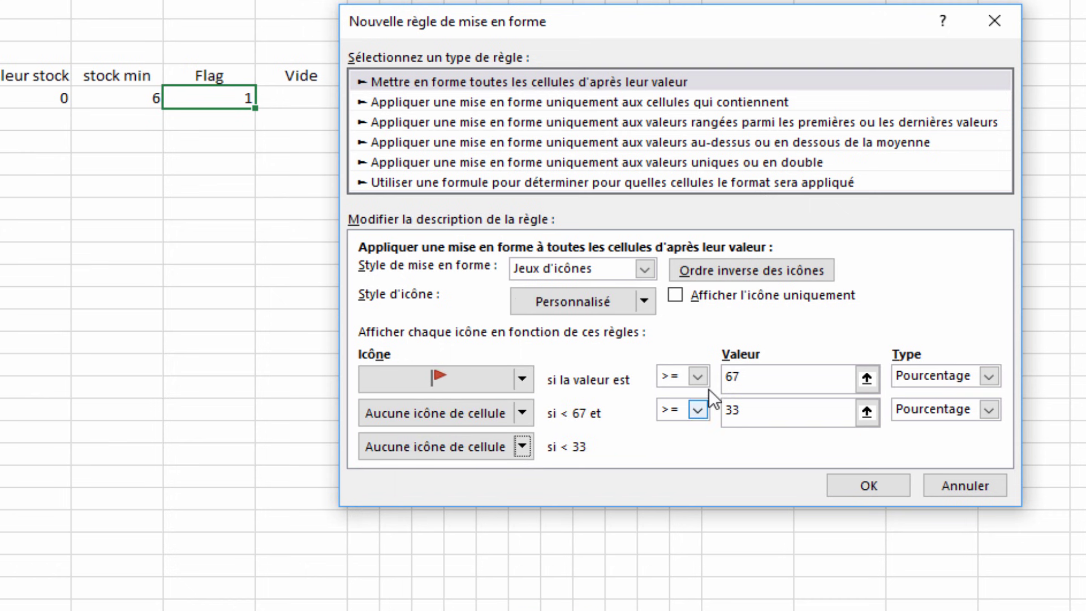
# Set the flag threshold to >= 1 as Nombre and the middle level to strictly greater than
pyautogui.click(699, 409)
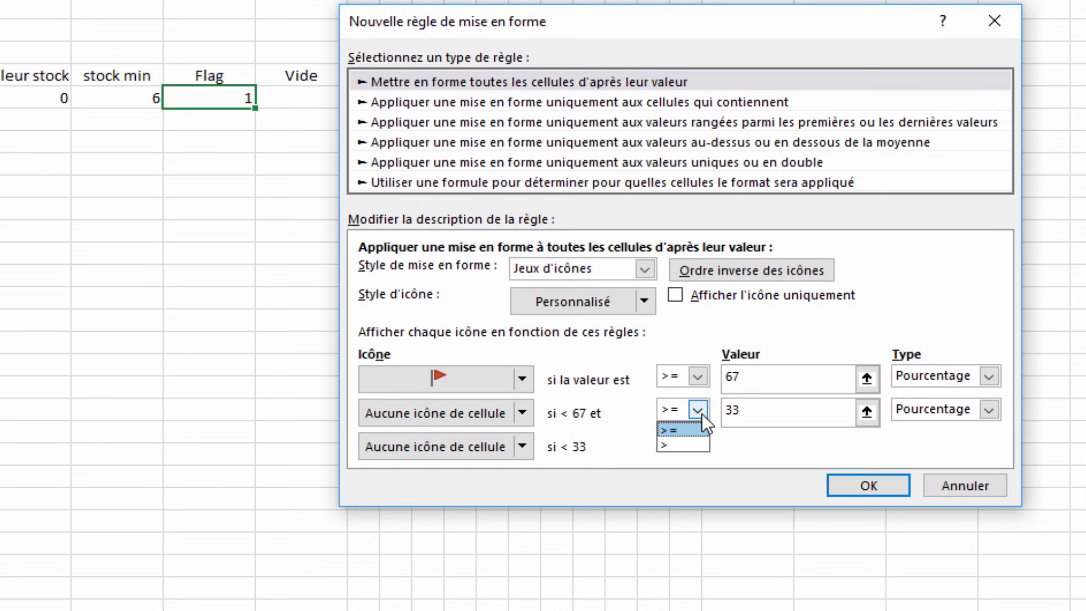
pyautogui.click(689, 444)
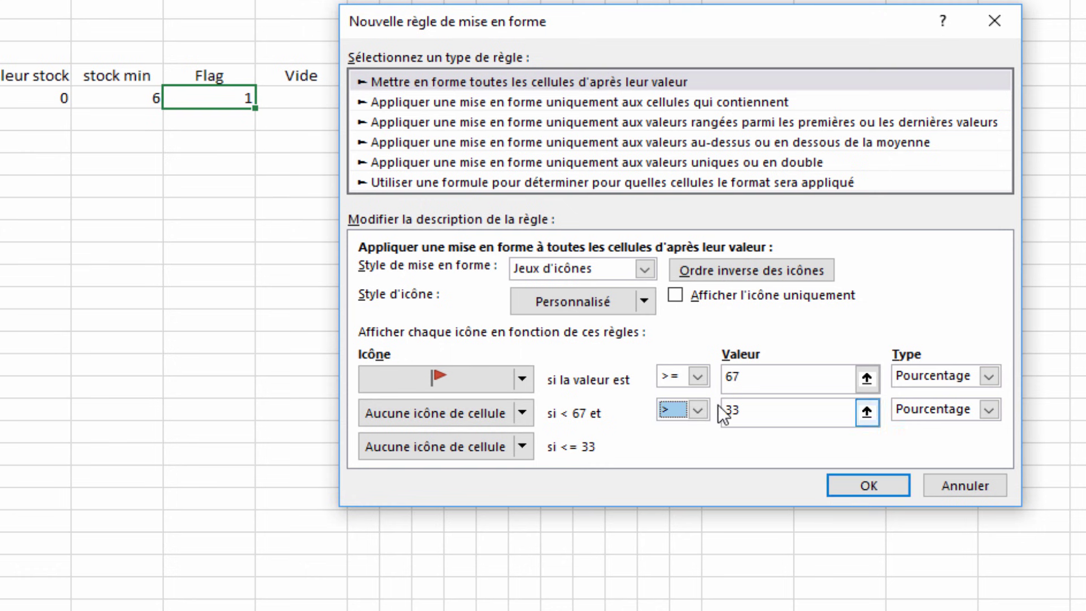
pyautogui.click(697, 375)
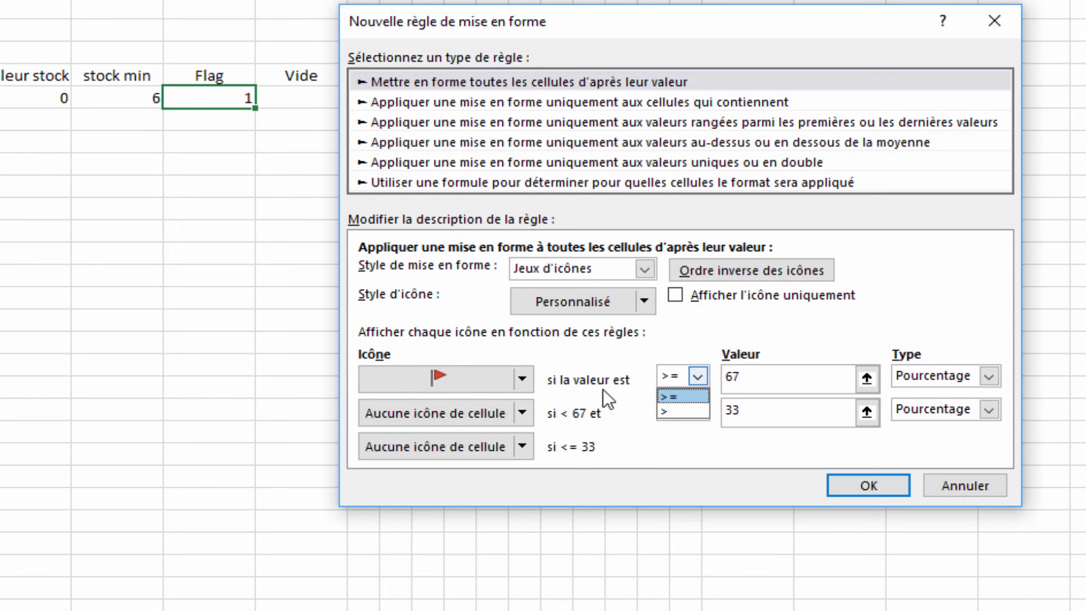
pyautogui.click(755, 383)
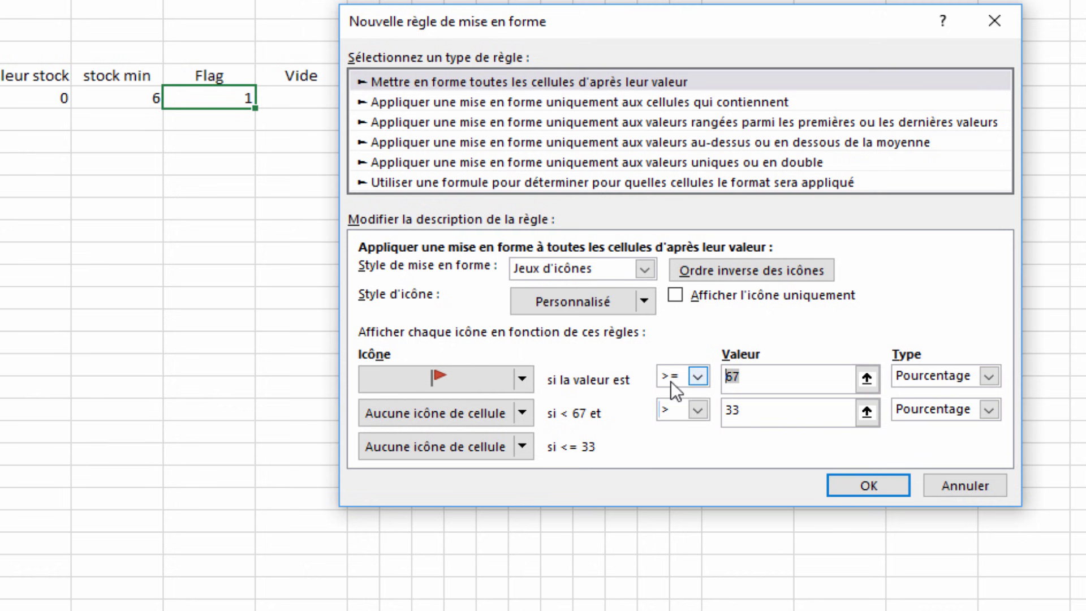
pyautogui.write('1')
pyautogui.click(988, 376)
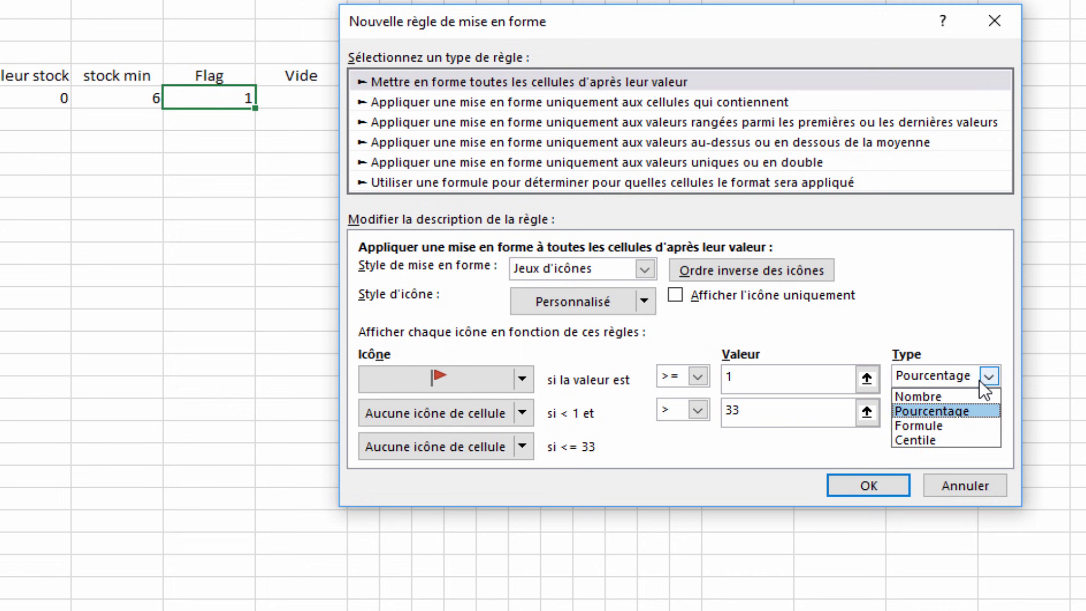
pyautogui.press('Up')
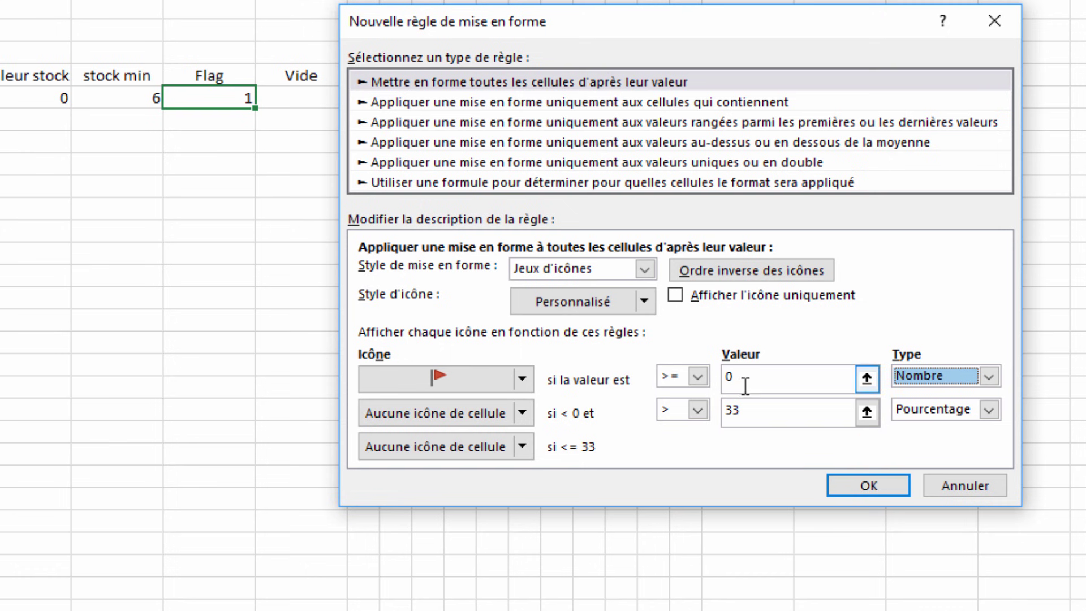
pyautogui.click(744, 380)
pyautogui.write('1')
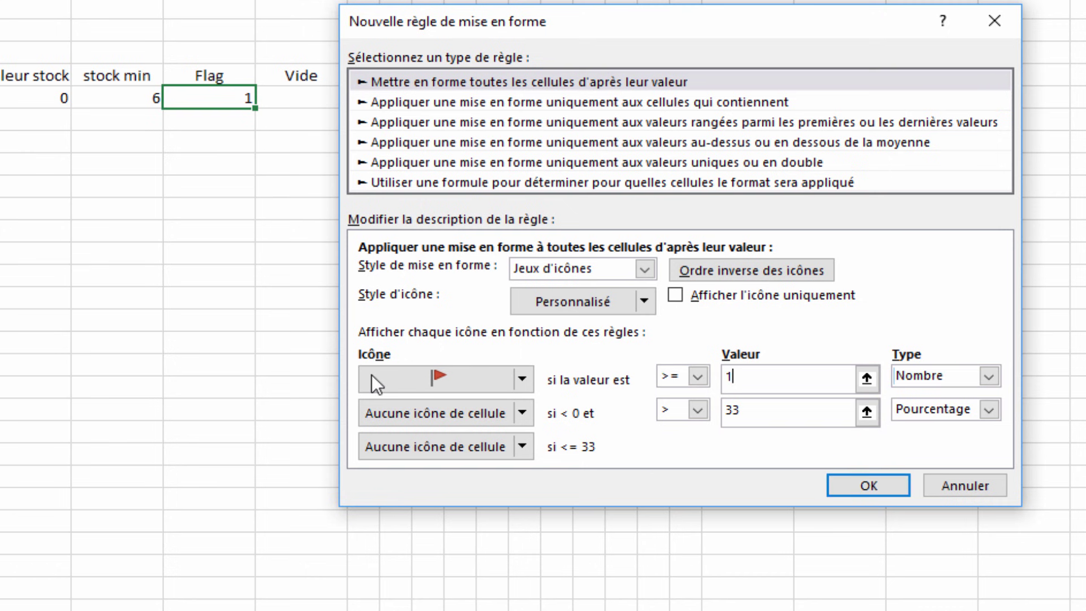
# Set the middle threshold type to Nombre as well and apply the icon rule
pyautogui.click(863, 487)
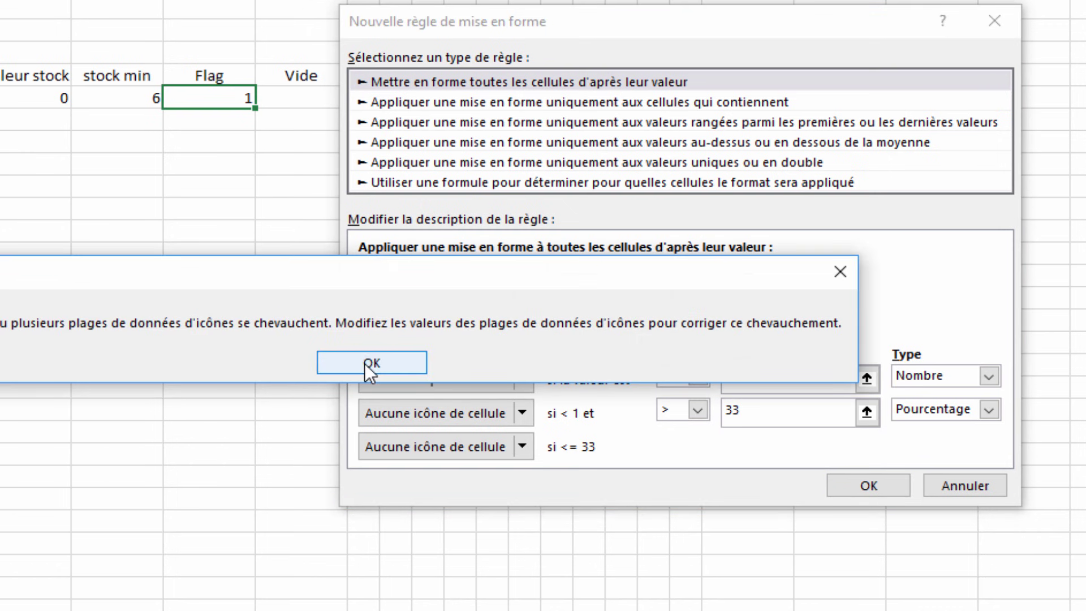
pyautogui.click(365, 362)
pyautogui.click(989, 409)
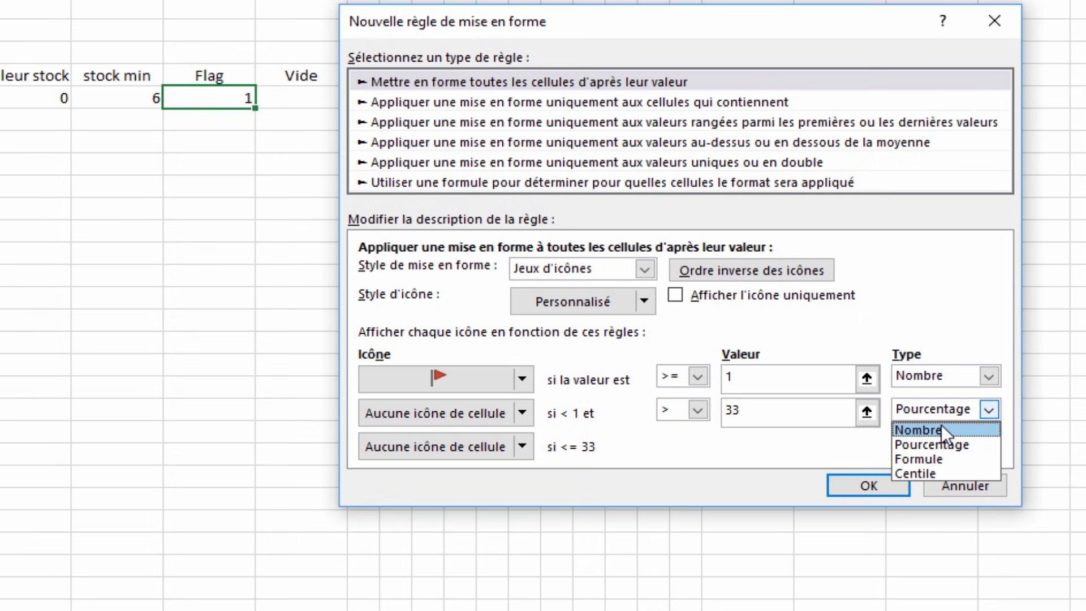
pyautogui.click(941, 425)
pyautogui.click(869, 484)
# Test the rule by changing Stock to 7, then 4, so the red flag appears
pyautogui.click(345, 352)
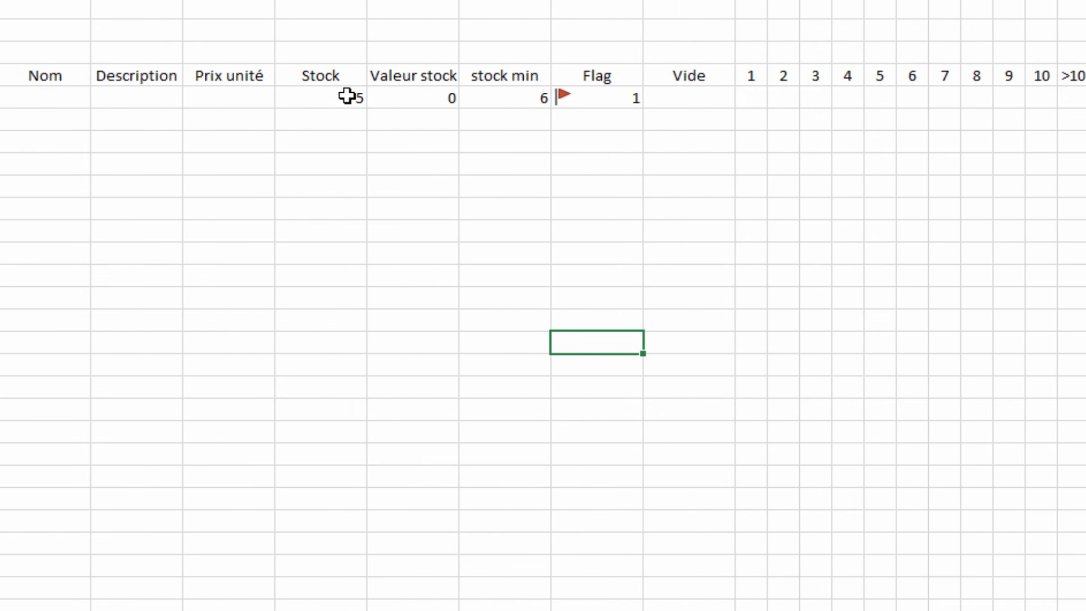
pyautogui.click(346, 96)
pyautogui.write('7')
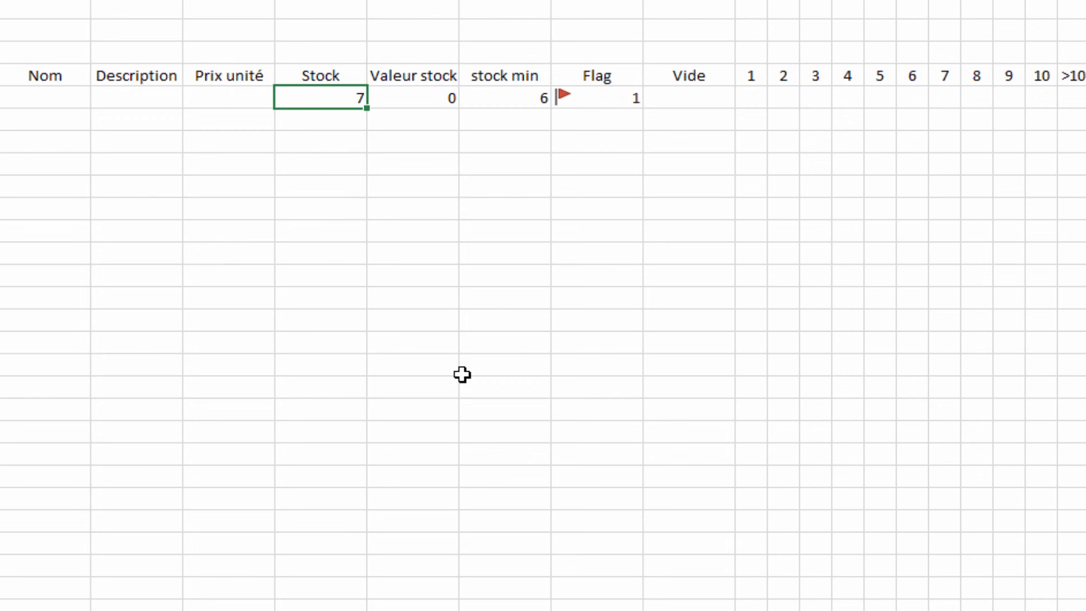
pyautogui.press('Return')
pyautogui.click(351, 99)
pyautogui.write('4')
pyautogui.click(633, 406)
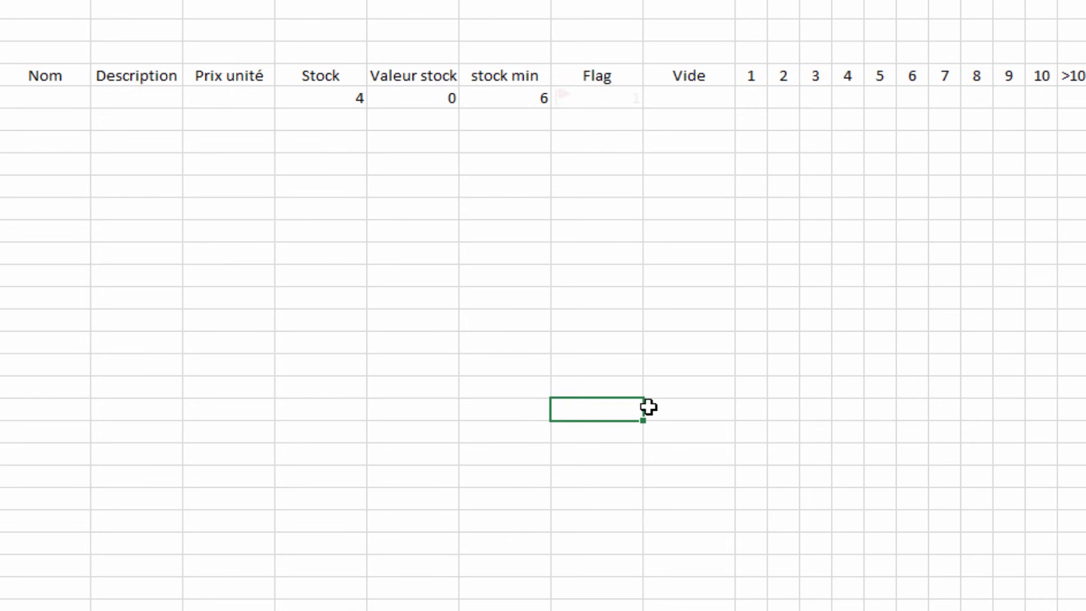
pyautogui.click(614, 106)
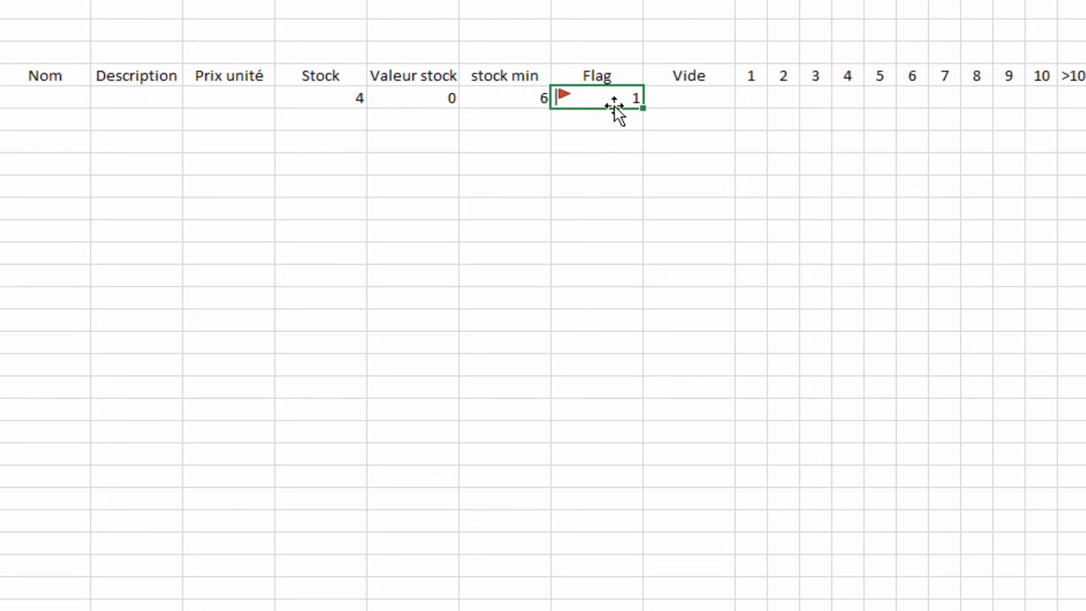
# Give Flag cell I6 the custom number format "Besoin" so it reads Besoin instead of 1
pyautogui.rightClick(613, 94)
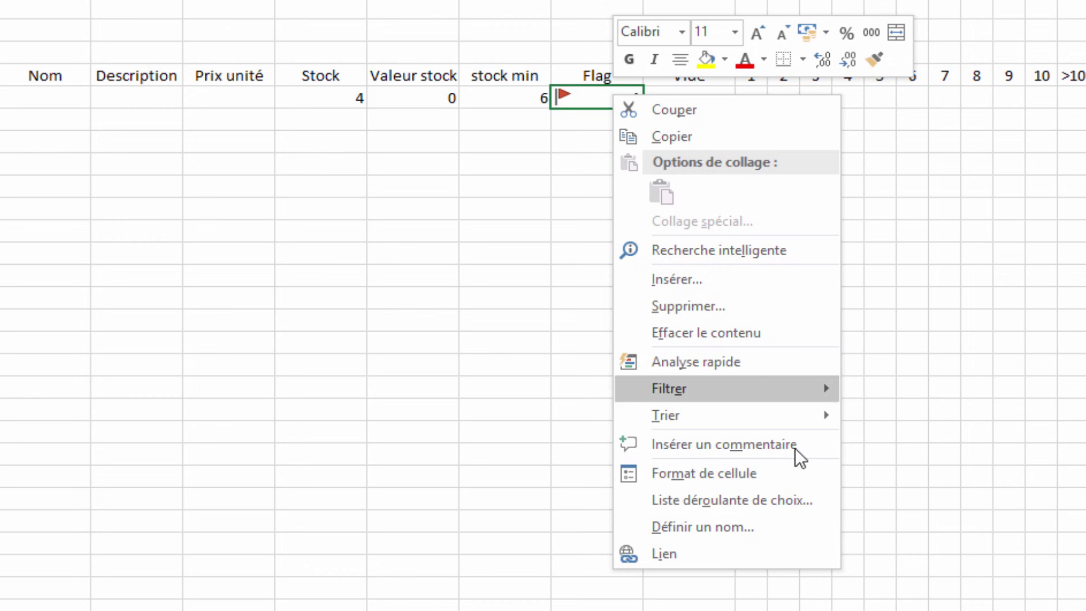
pyautogui.click(783, 478)
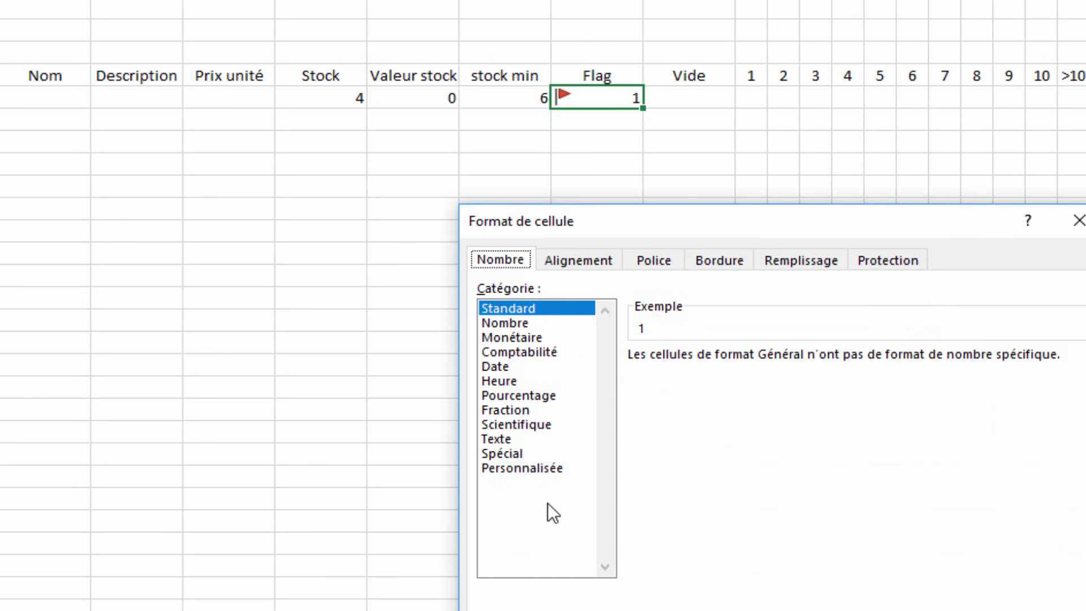
pyautogui.click(536, 473)
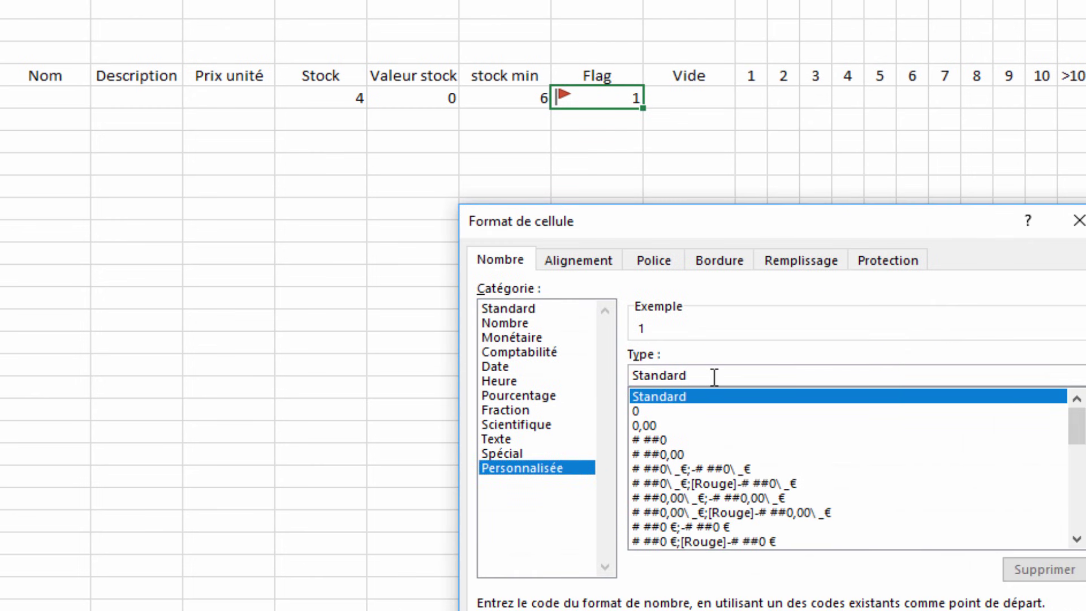
pyautogui.moveTo(715, 378); pyautogui.dragTo(617, 377)
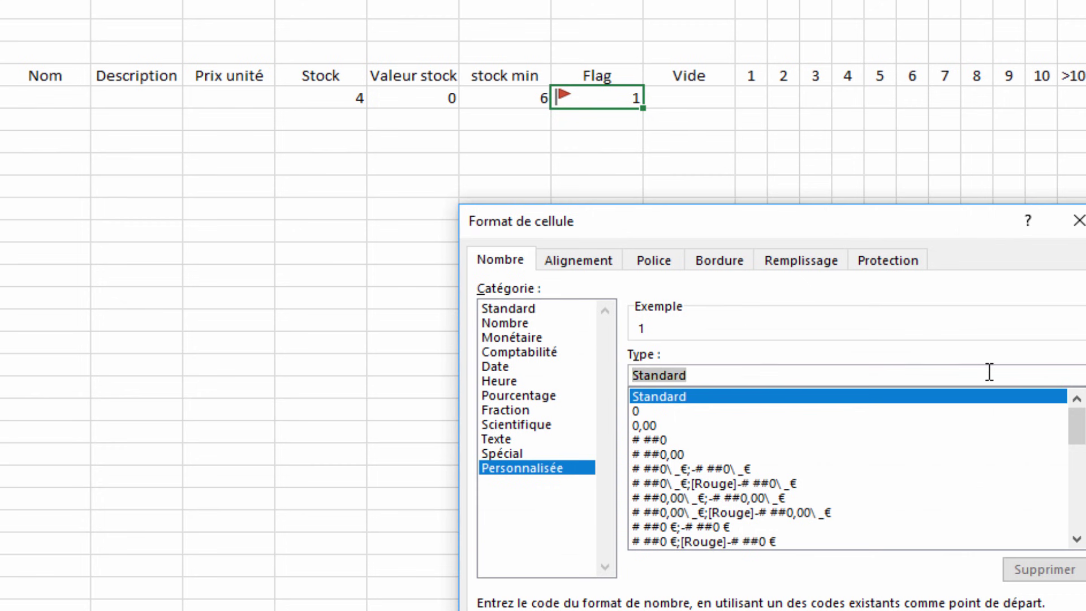
pyautogui.write('"')
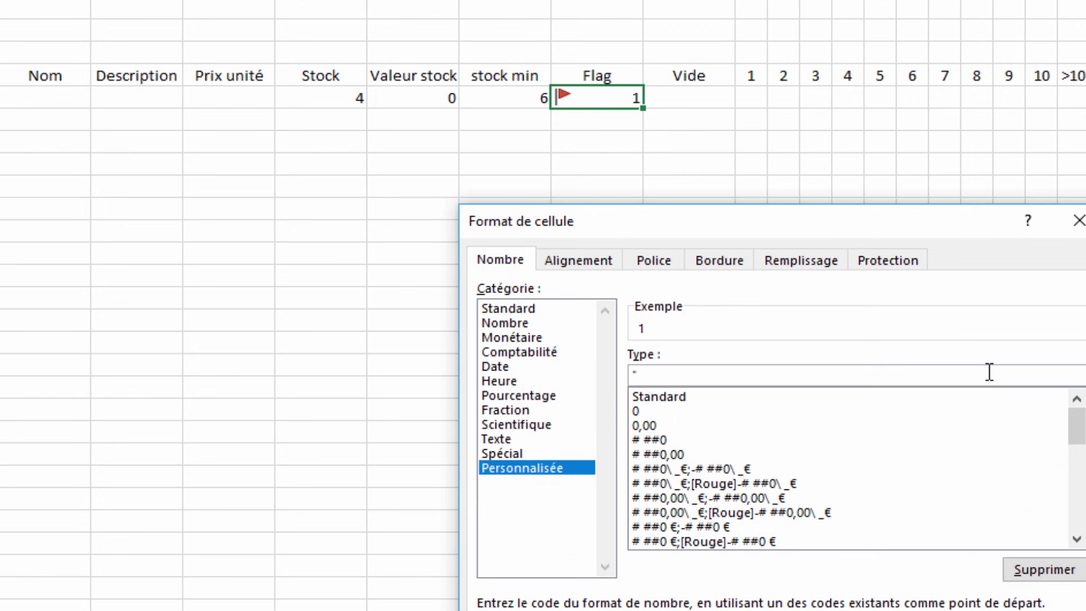
pyautogui.write('"')
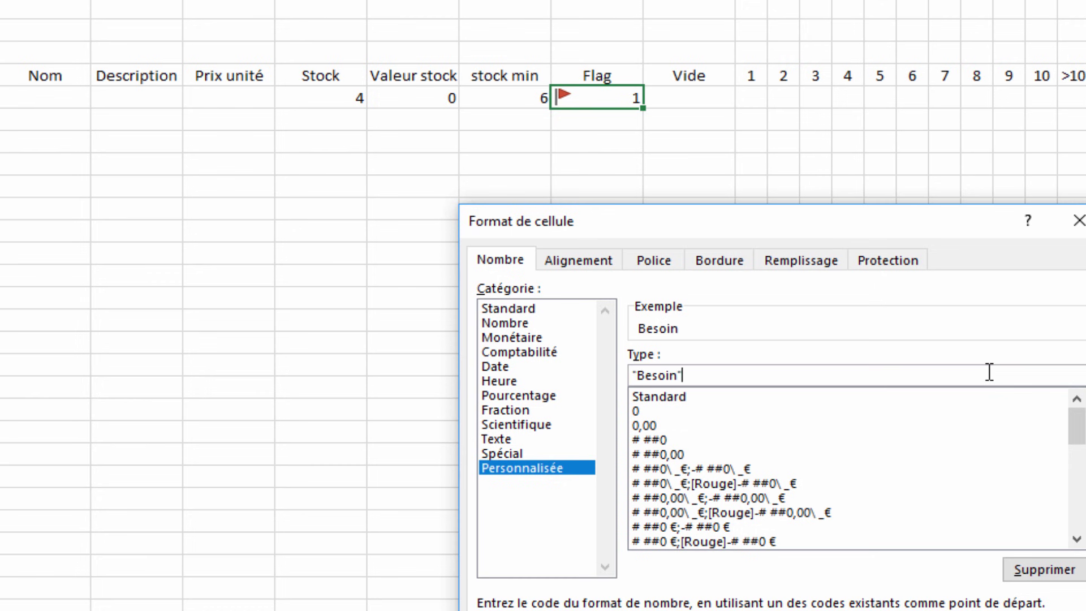
pyautogui.press('Return')
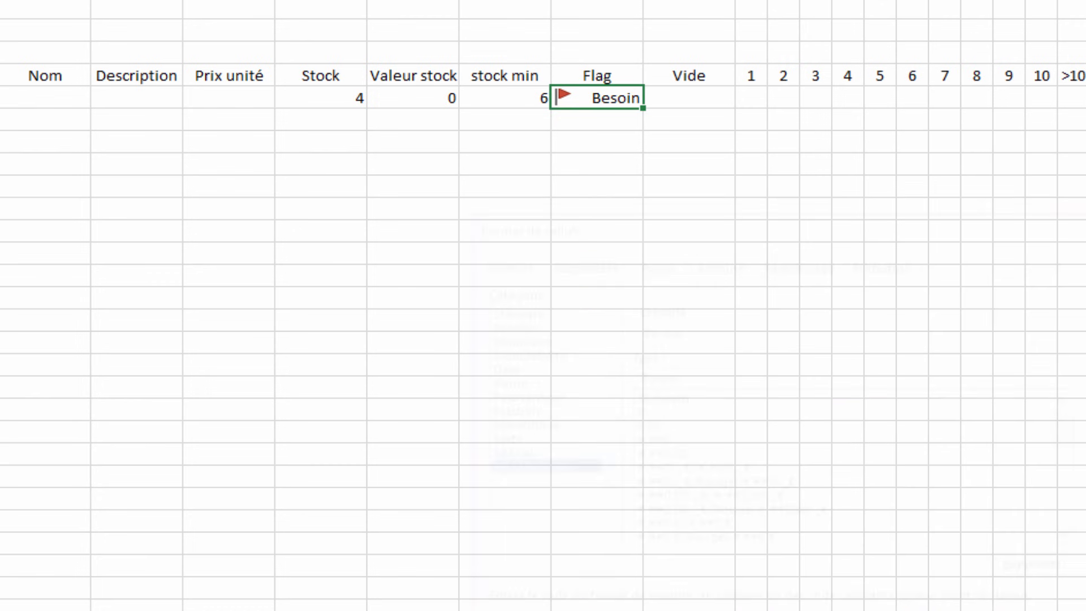
# Test it by setting Stock to 6, hiding the flag, then back to 4 to restore it
pyautogui.click(879, 475)
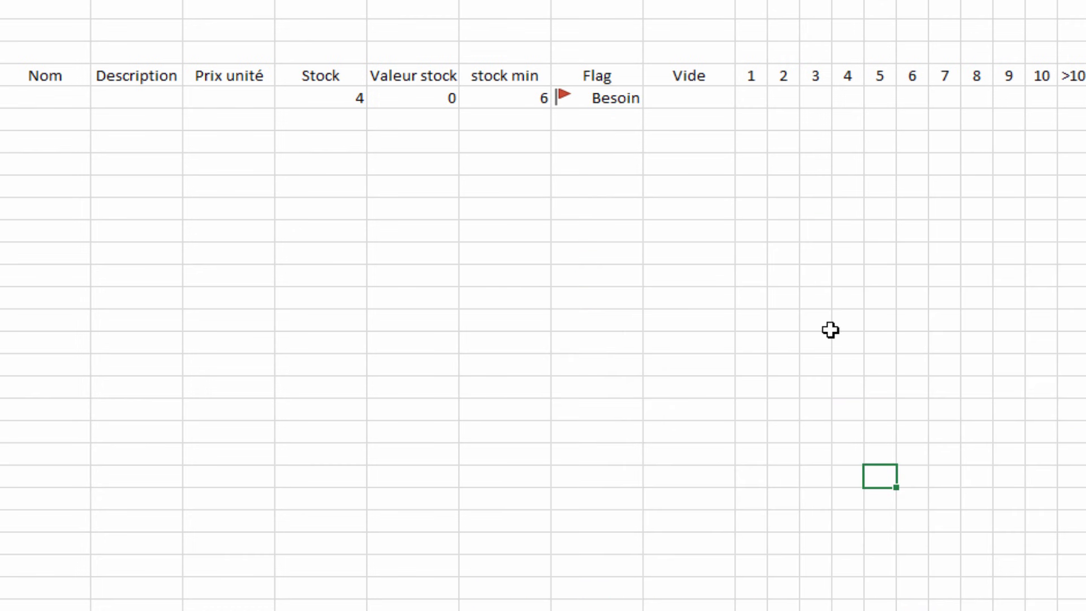
pyautogui.click(346, 99)
pyautogui.write('6')
pyautogui.press('Return')
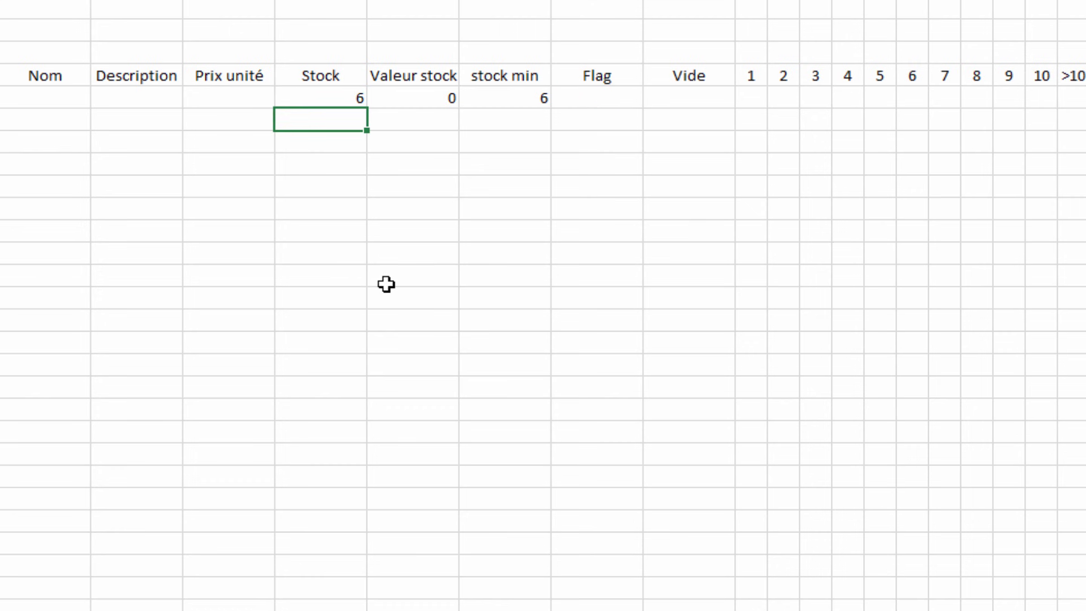
pyautogui.click(361, 99)
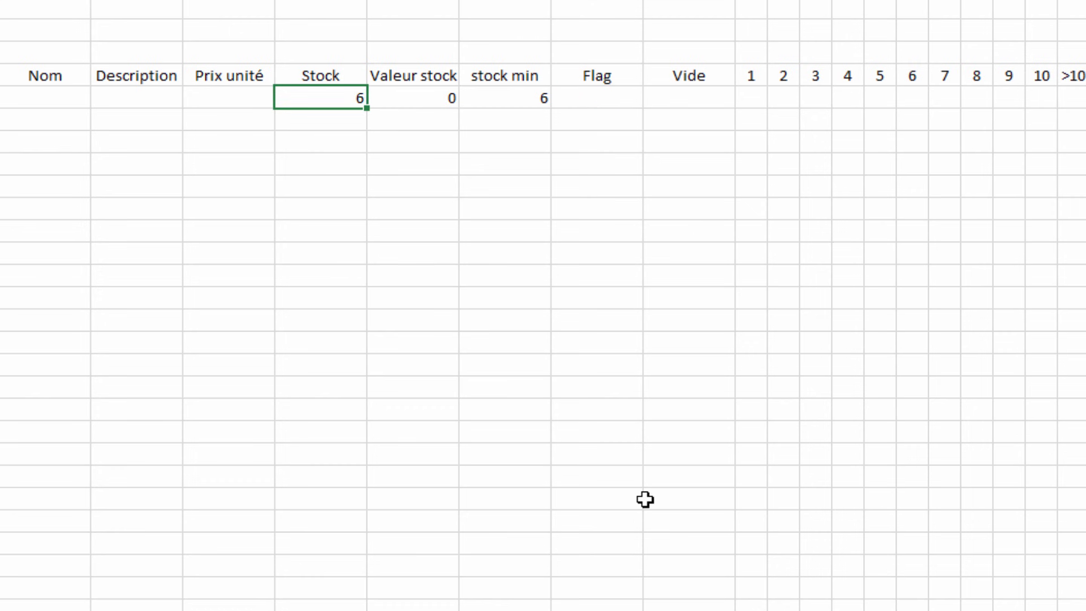
pyautogui.write('4')
pyautogui.press('Return')
pyautogui.click(603, 344)
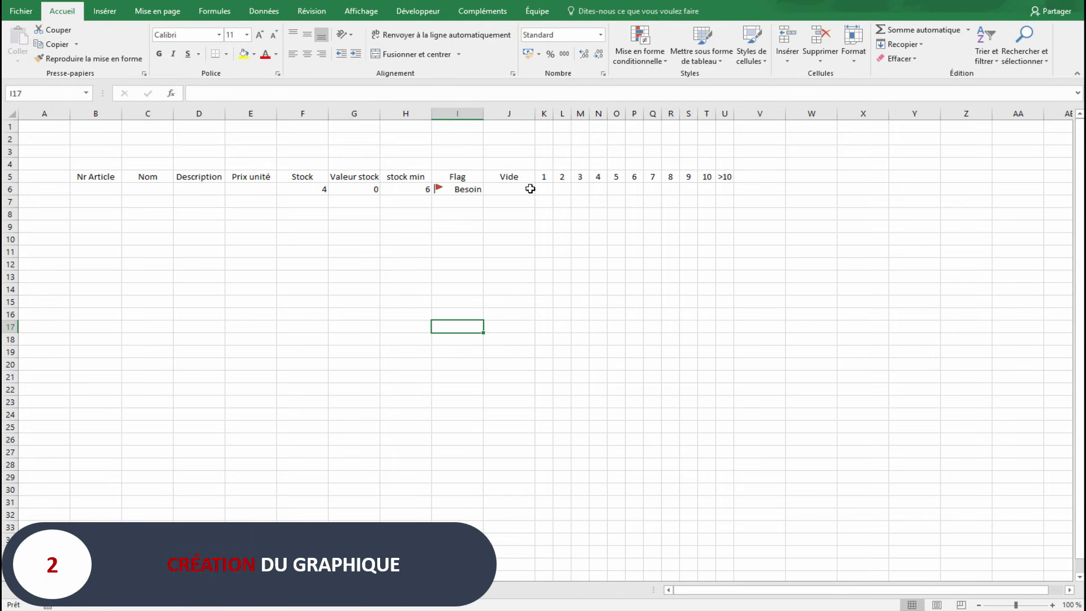
# Convert the range B5:U6 into a table with headers
pyautogui.moveTo(556, 187)
pyautogui.mouseDown()
pyautogui.moveTo(704, 189)
pyautogui.moveTo(497, 194)
pyautogui.mouseUp()
pyautogui.click(512, 189)
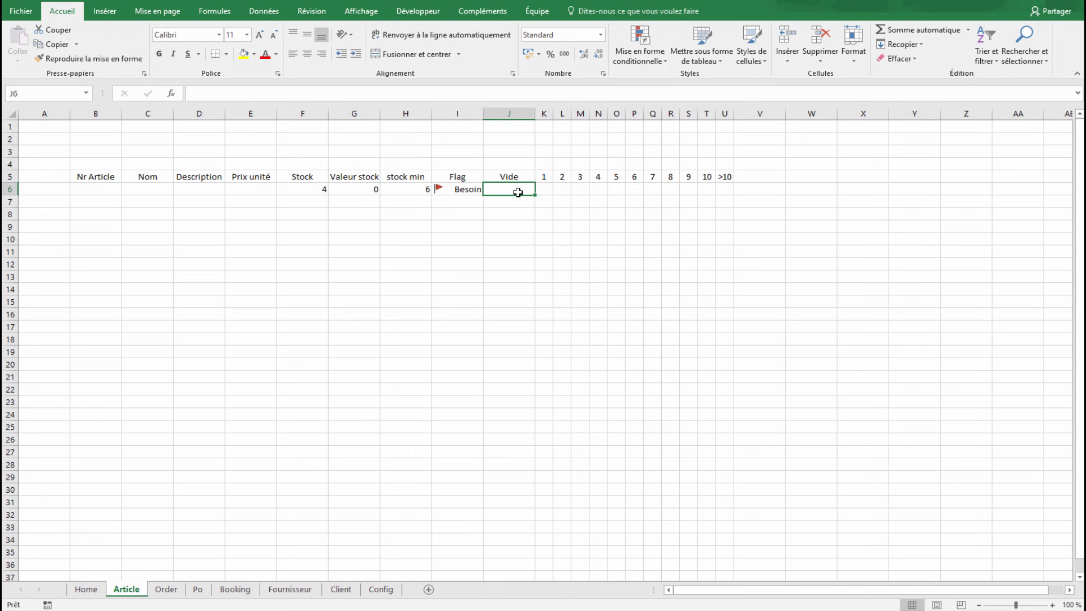
pyautogui.click(495, 277)
pyautogui.moveTo(80, 177); pyautogui.dragTo(726, 189)
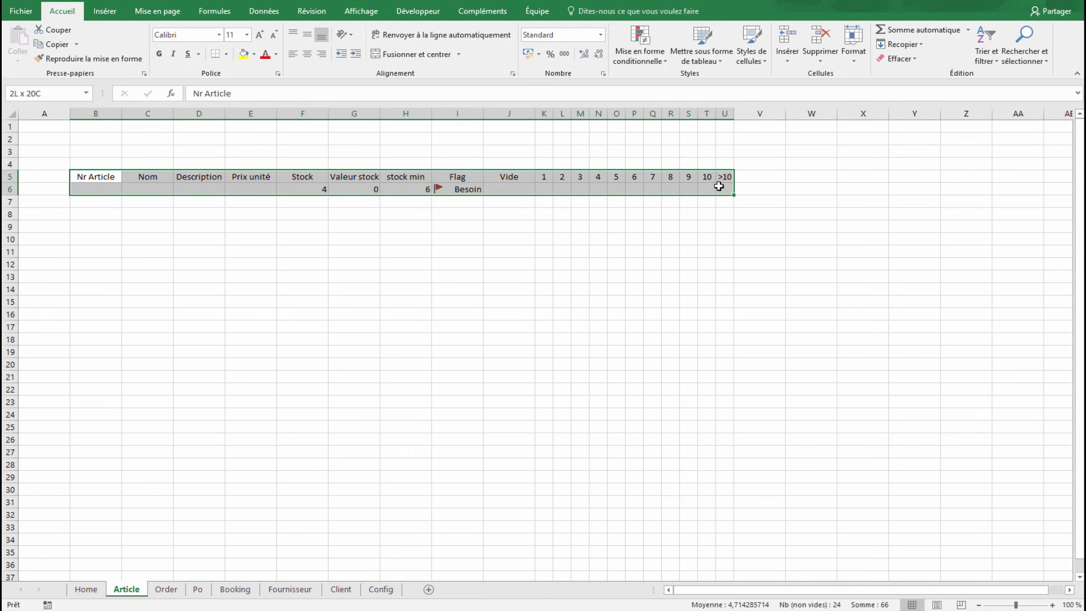
pyautogui.click(99, 12)
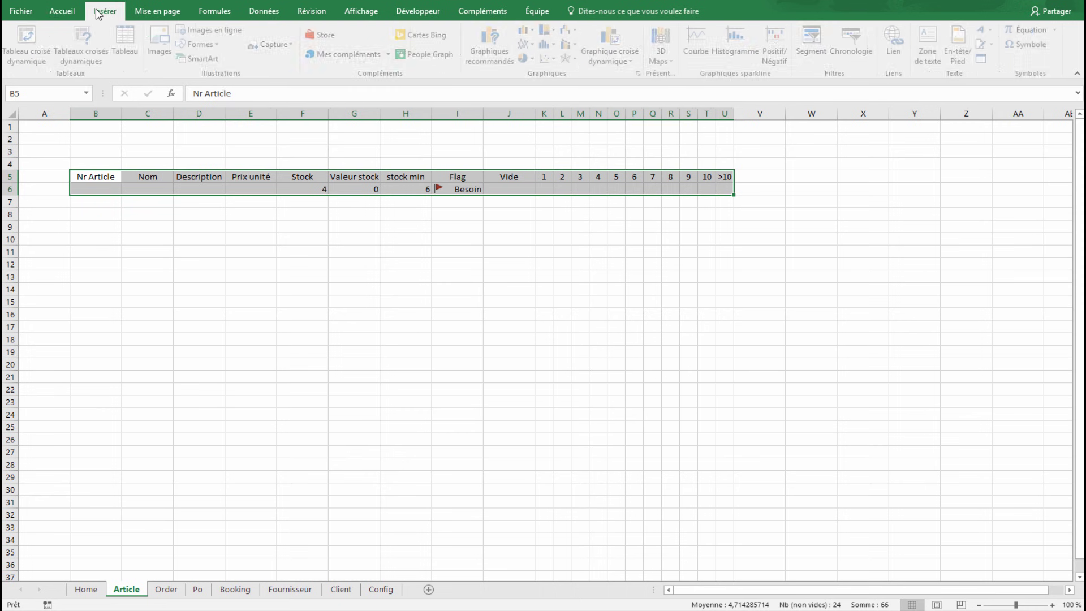
pyautogui.click(129, 43)
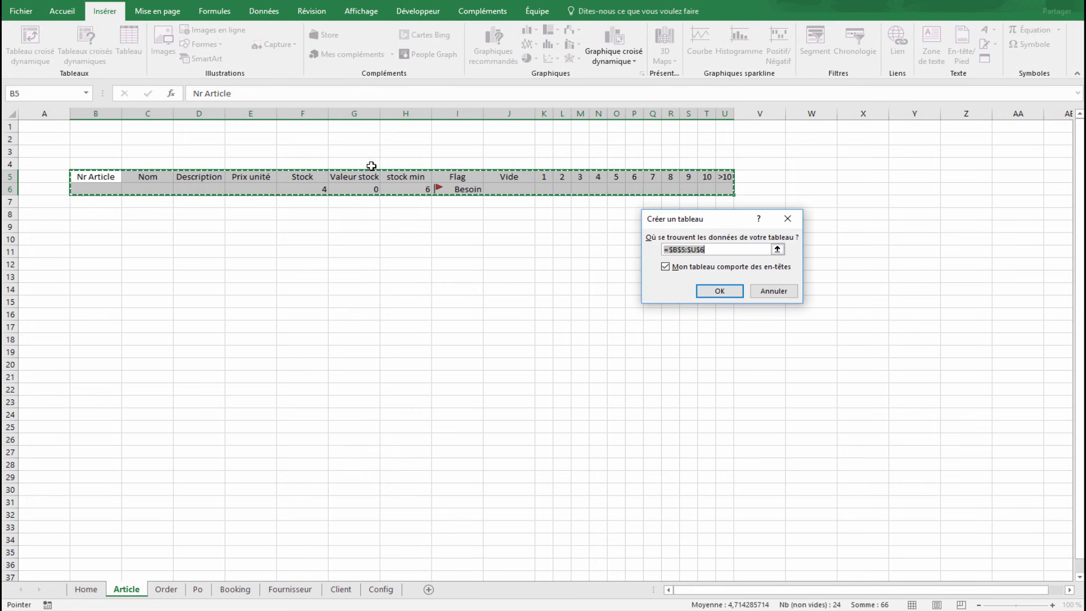
pyautogui.click(705, 291)
pyautogui.click(636, 331)
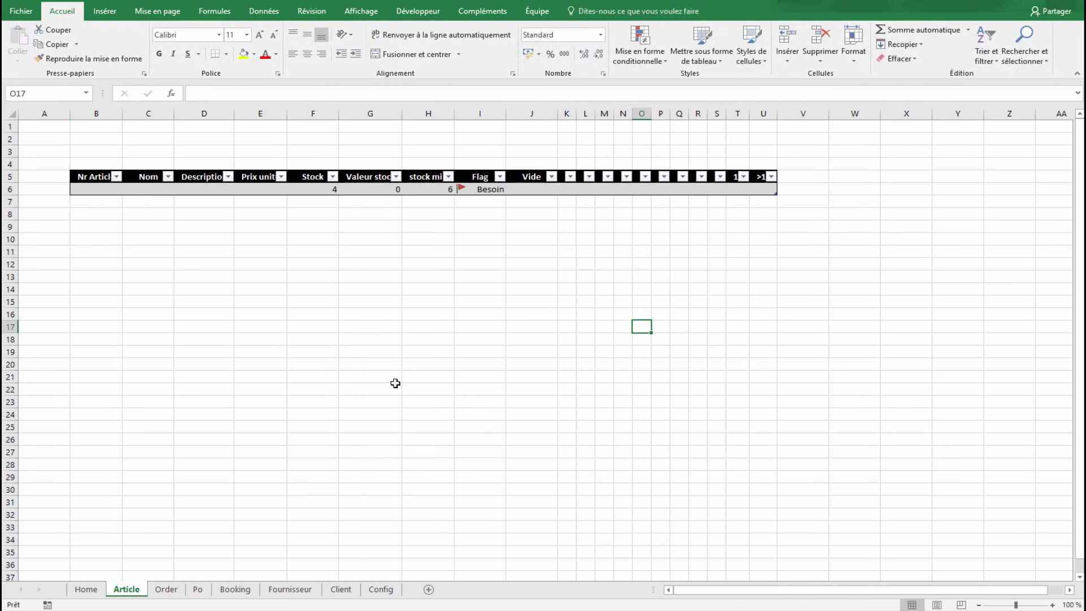
# Turn off the table's filter buttons in Table Design
pyautogui.click(533, 250)
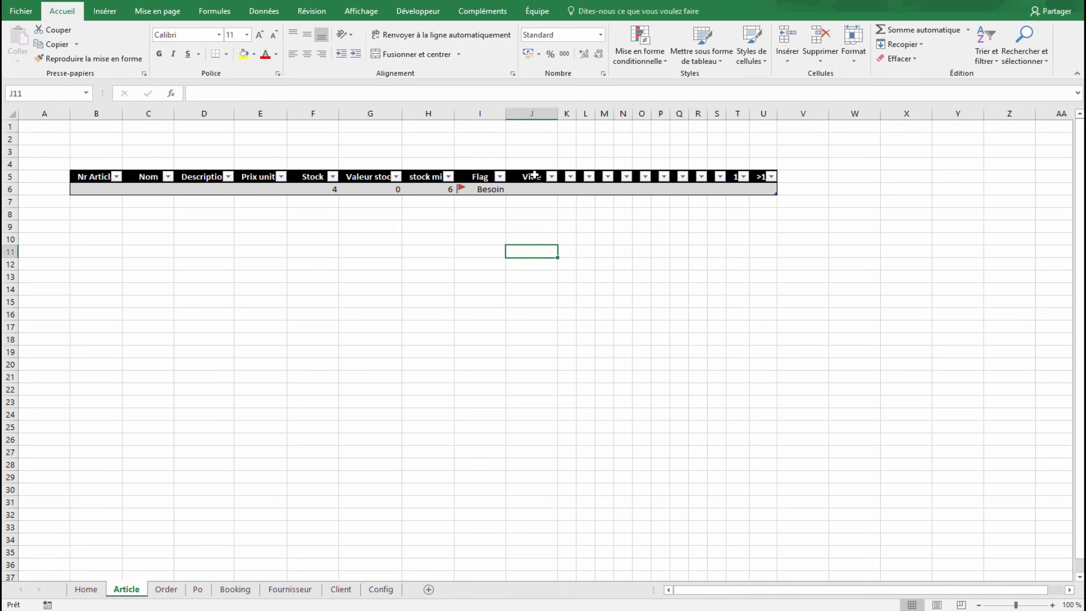
pyautogui.click(534, 176)
pyautogui.click(591, 10)
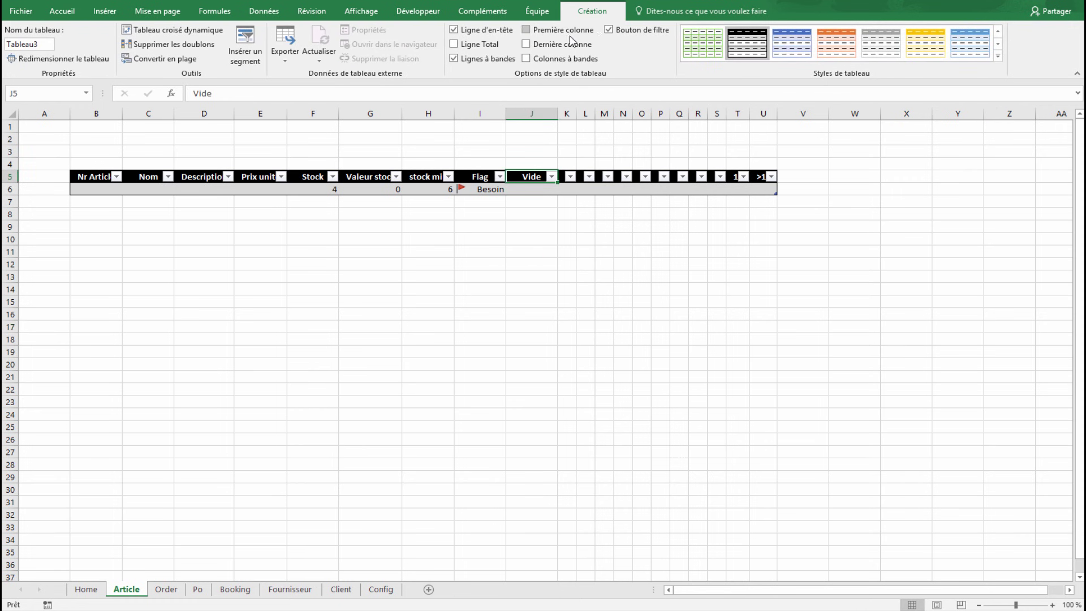
pyautogui.click(609, 32)
pyautogui.click(714, 315)
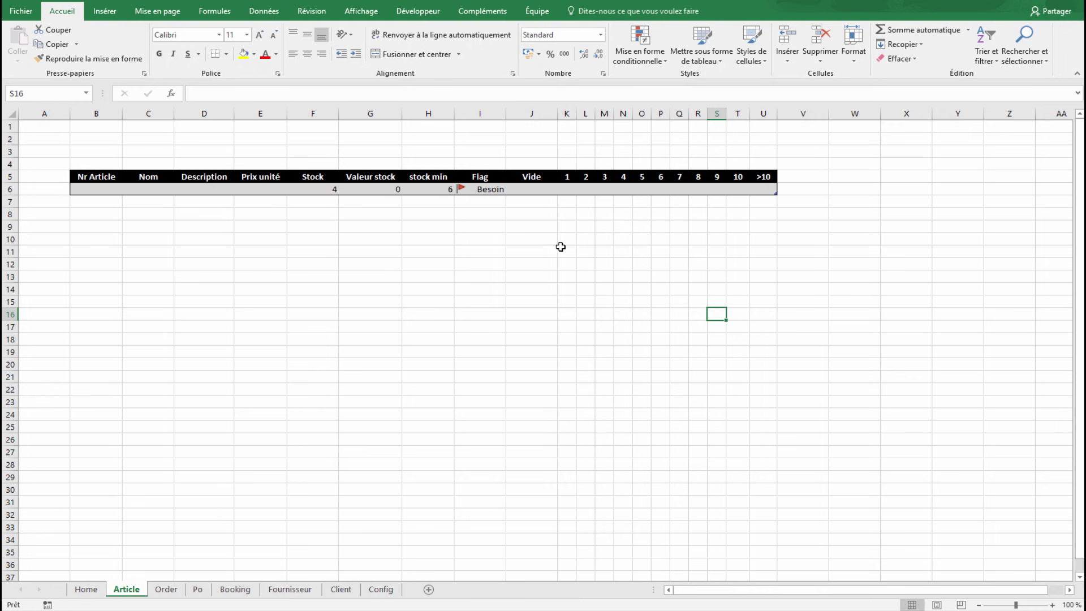
pyautogui.click(566, 164)
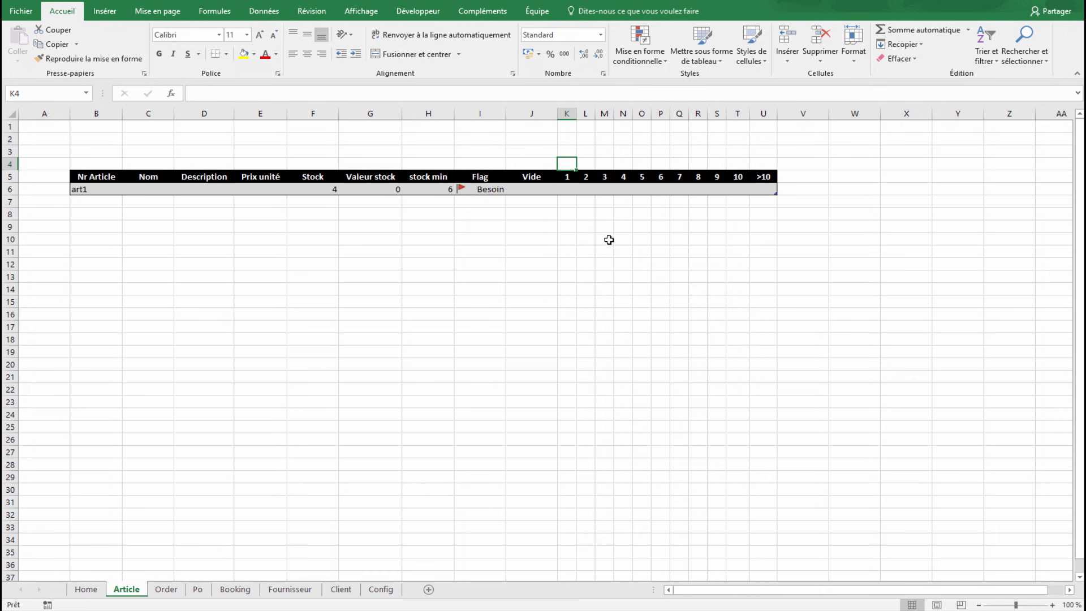
# Enter the numbers 1 through 10 across K4:T4, then select the count cells K6:U6
pyautogui.write('1')
pyautogui.write('3')
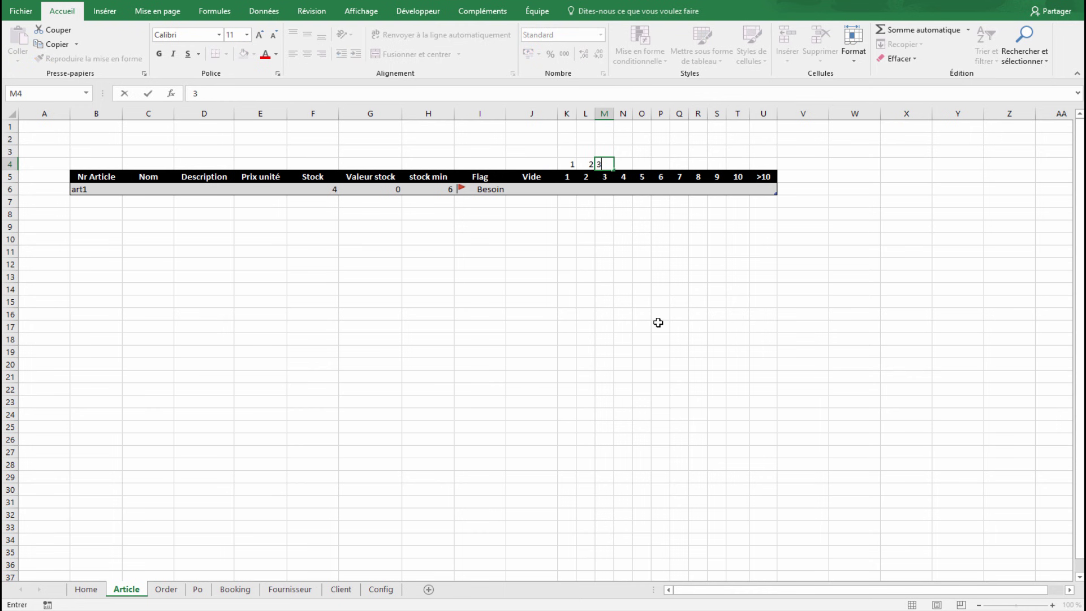
pyautogui.press('Tab')
pyautogui.write('4')
pyautogui.press('Tab')
pyautogui.write('5')
pyautogui.press('Tab')
pyautogui.write('6')
pyautogui.press('Tab')
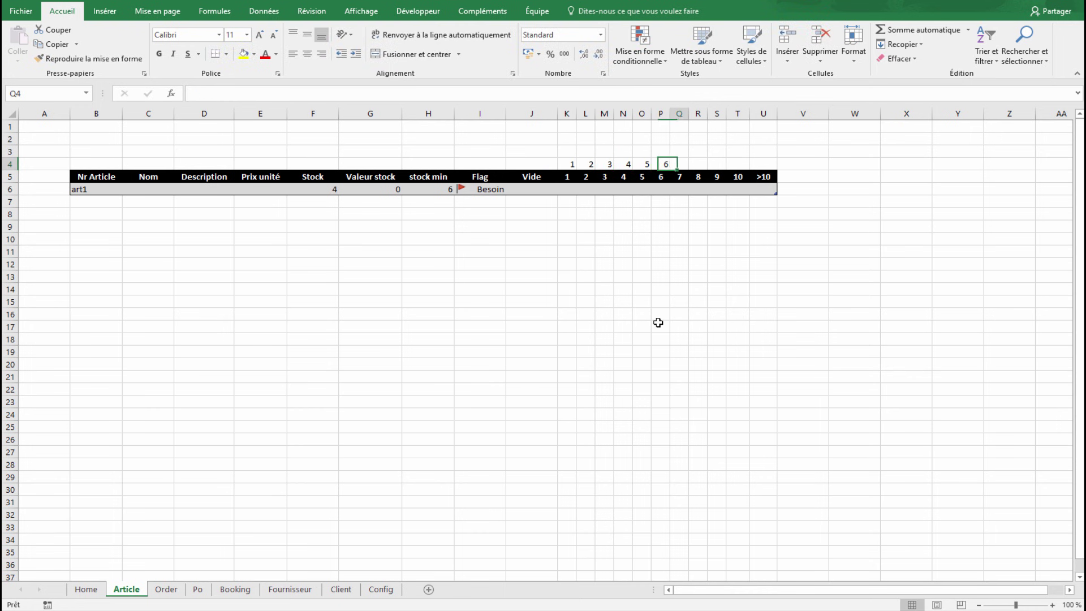
pyautogui.write('7')
pyautogui.press('Tab')
pyautogui.write('8')
pyautogui.press('Tab')
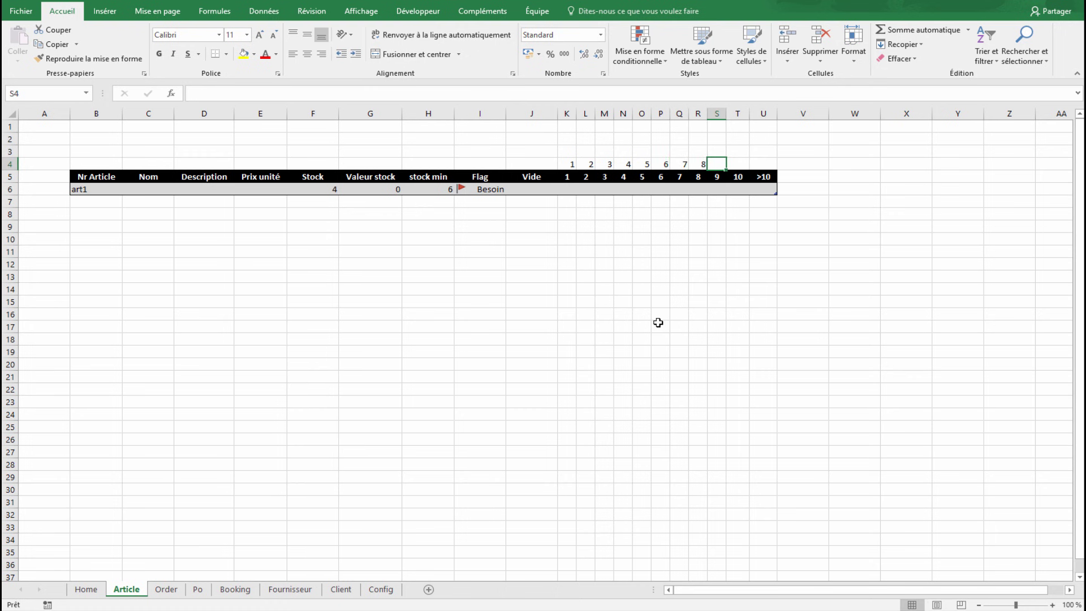
pyautogui.write('9')
pyautogui.press('Tab')
pyautogui.write('10')
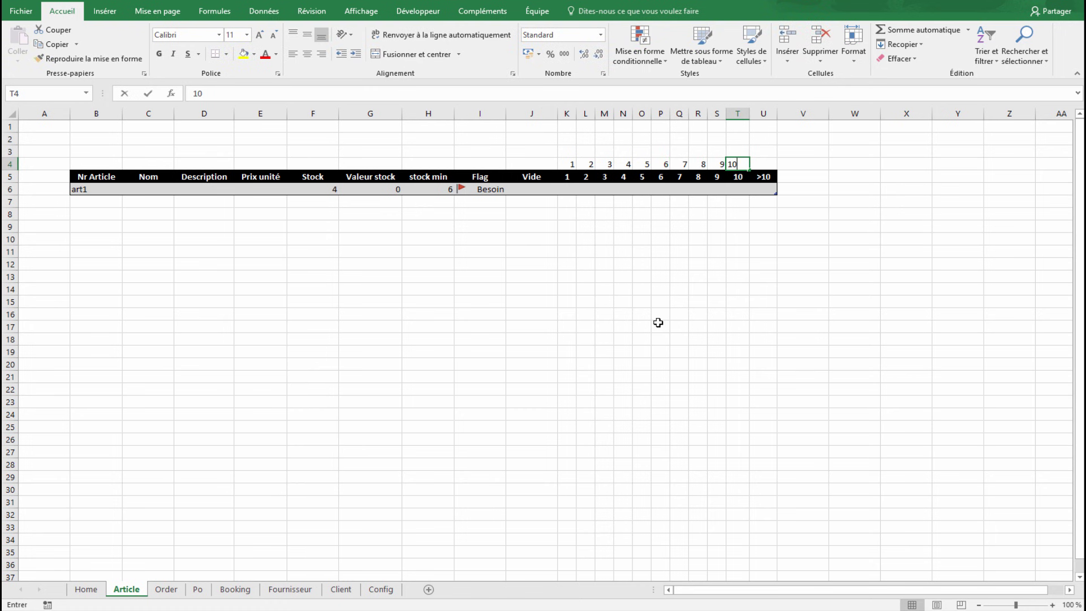
pyautogui.click(814, 305)
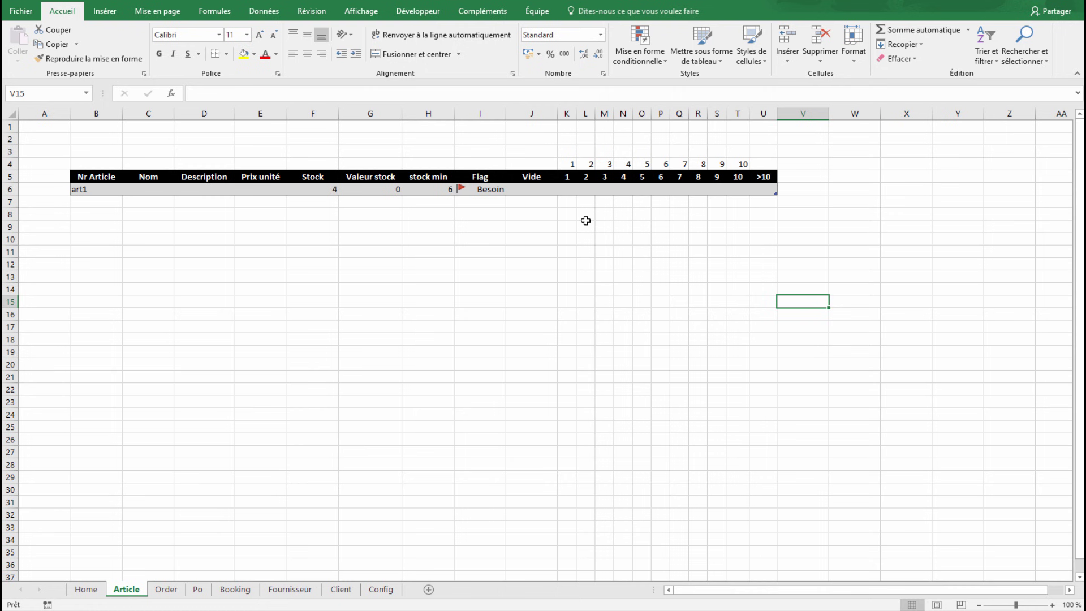
pyautogui.moveTo(564, 189); pyautogui.dragTo(752, 188)
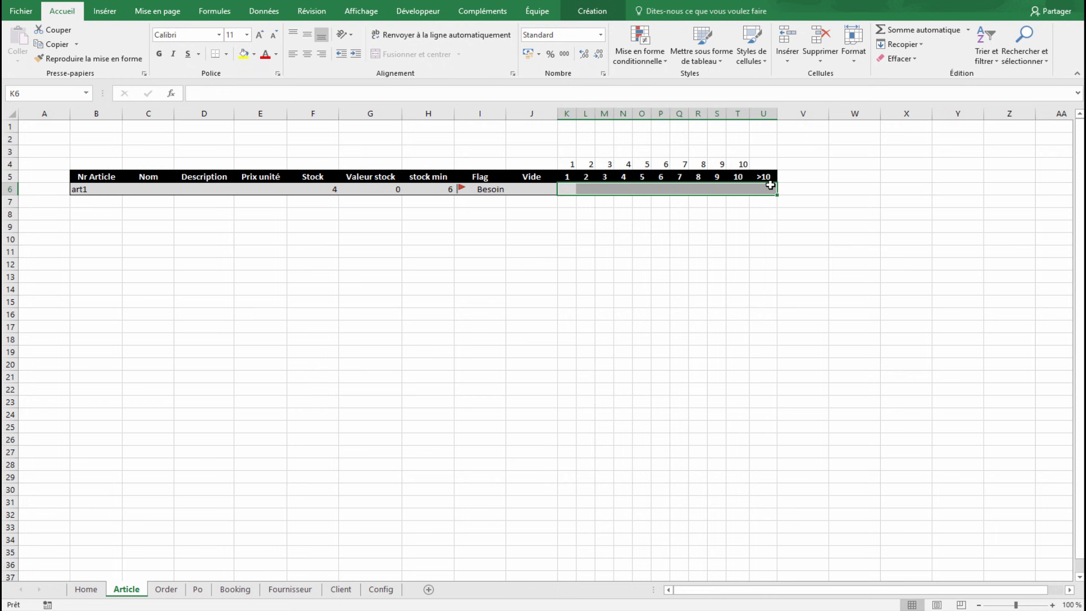
# Create a new formula-based rule =$B6<>"" for count cells K6:U6
pyautogui.click(642, 57)
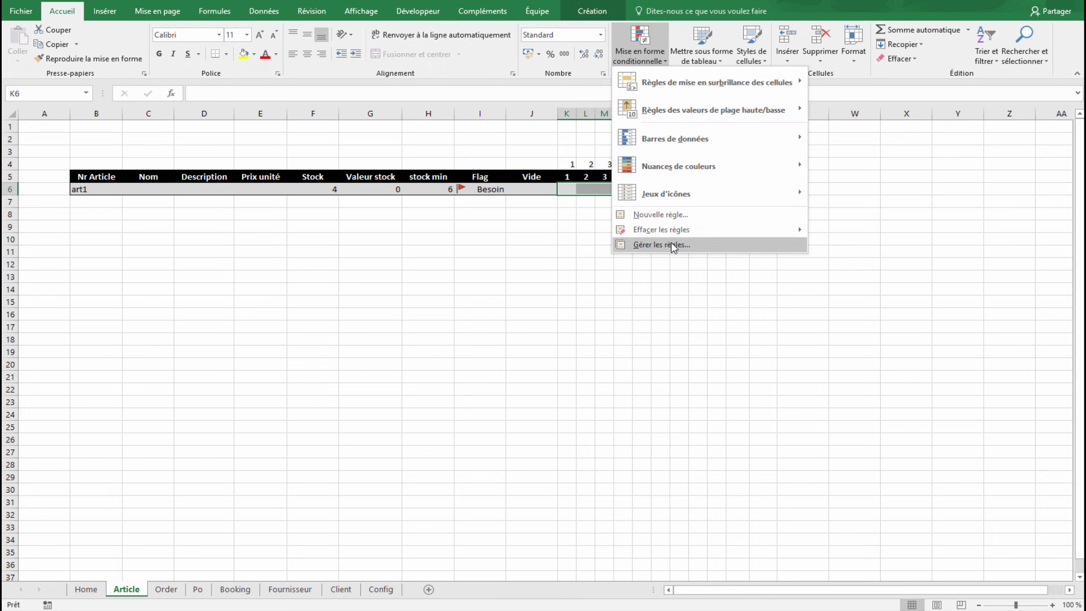
pyautogui.click(671, 250)
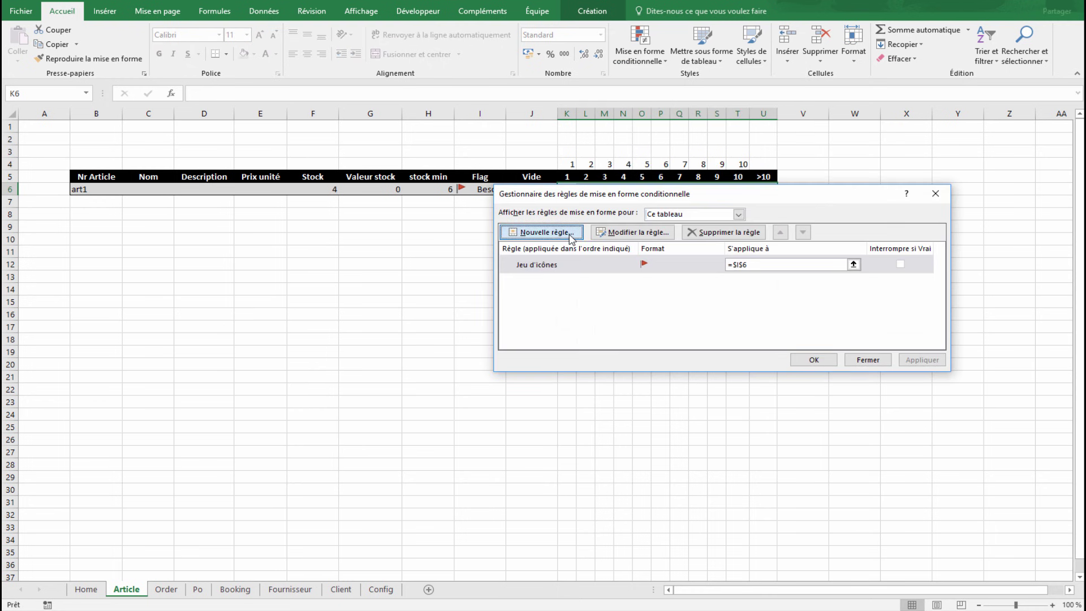
pyautogui.click(486, 232)
pyautogui.moveTo(733, 167); pyautogui.dragTo(710, 222)
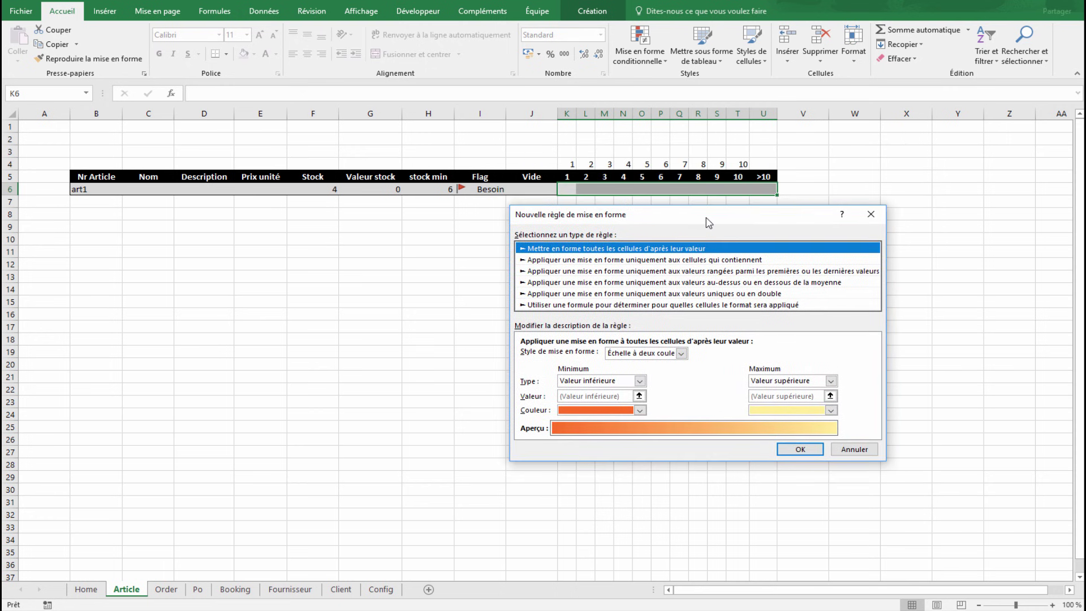
pyautogui.click(546, 304)
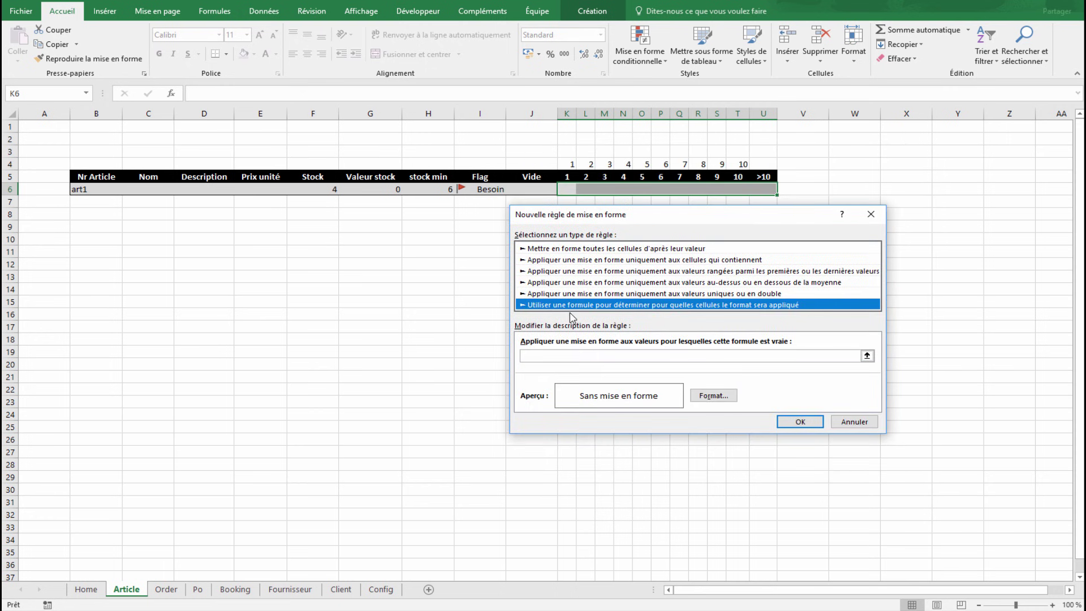
pyautogui.click(560, 354)
pyautogui.write('=')
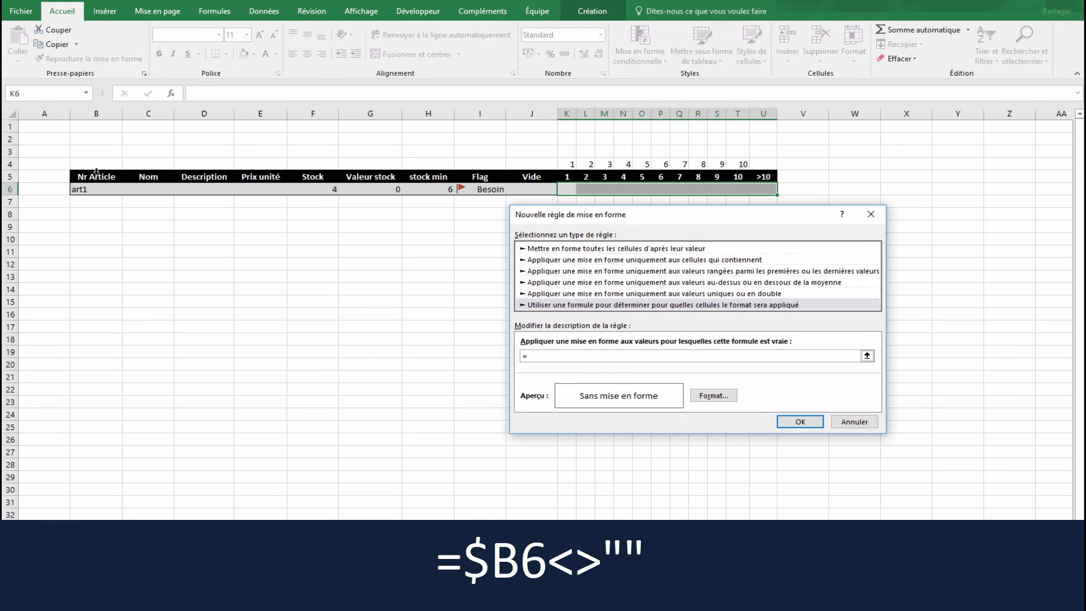
pyautogui.click(90, 190)
pyautogui.press('BackSpace')
# Give the rule an outline border format, then apply it and close the rules manager
pyautogui.click(714, 395)
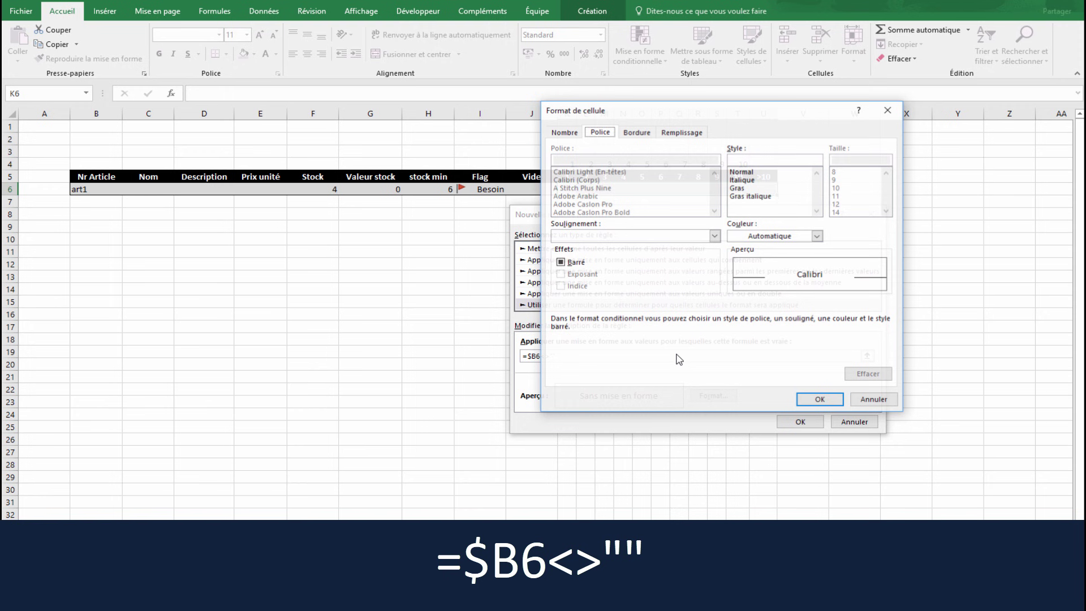
pyautogui.click(645, 131)
pyautogui.click(739, 168)
pyautogui.click(820, 400)
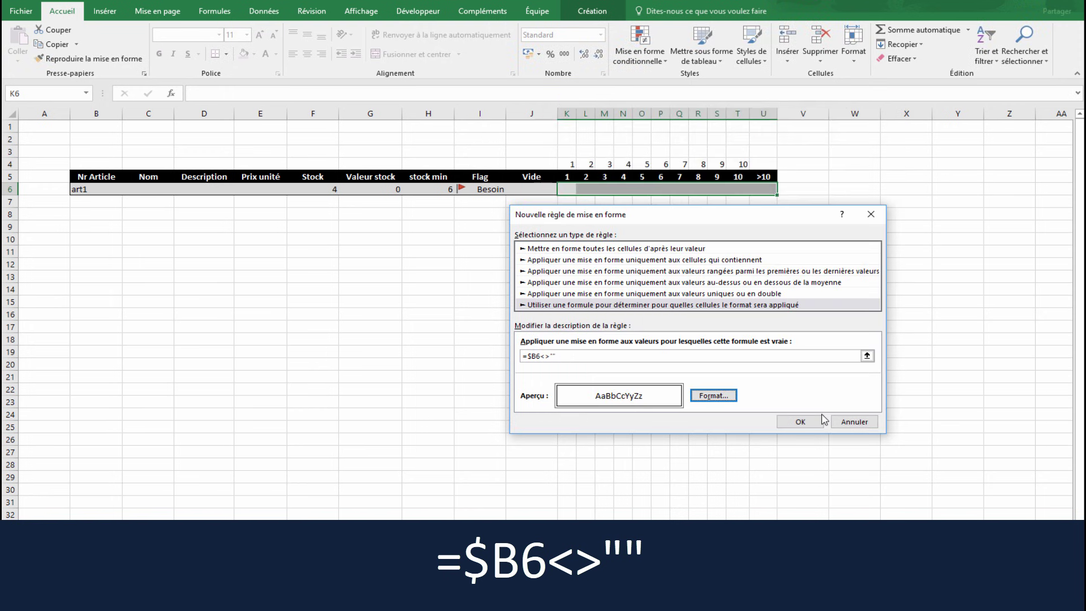
pyautogui.click(800, 421)
pyautogui.click(919, 359)
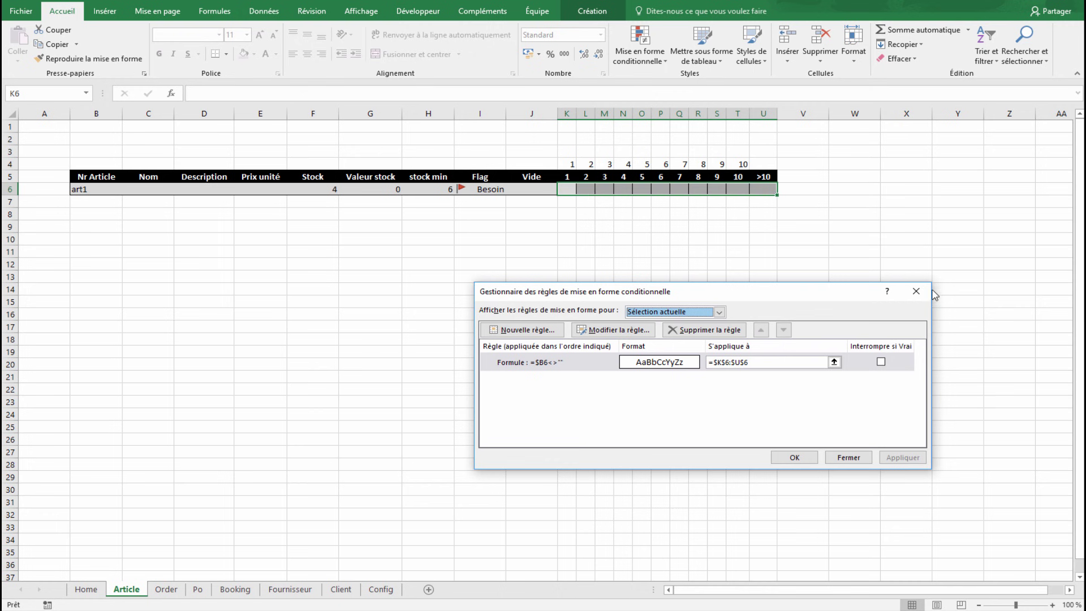
pyautogui.click(916, 292)
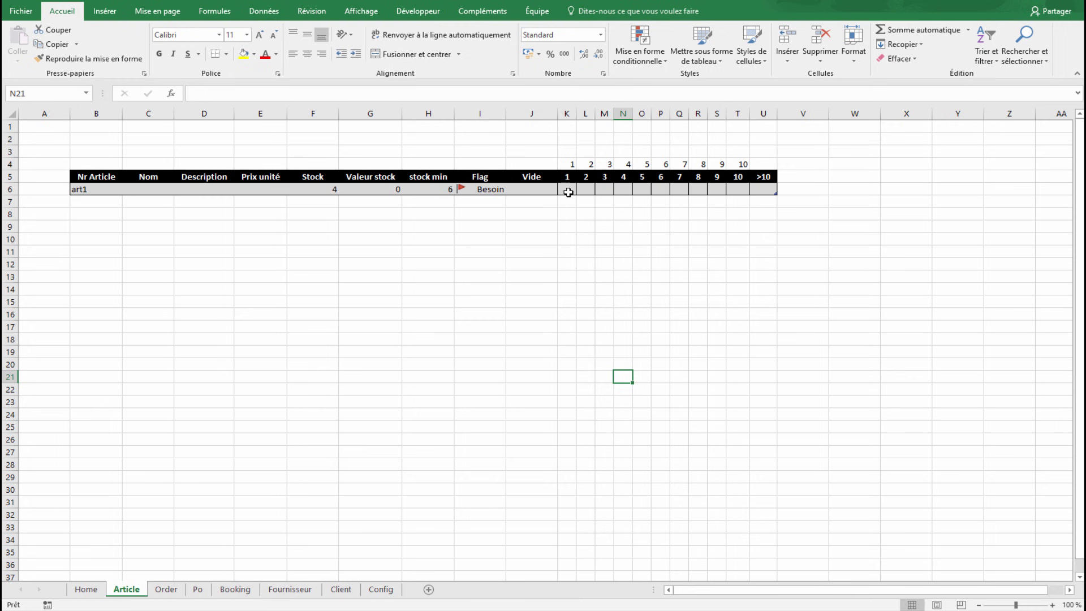
# Select the first count cells in row 6, starting at K6
pyautogui.moveTo(568, 193); pyautogui.dragTo(696, 194)
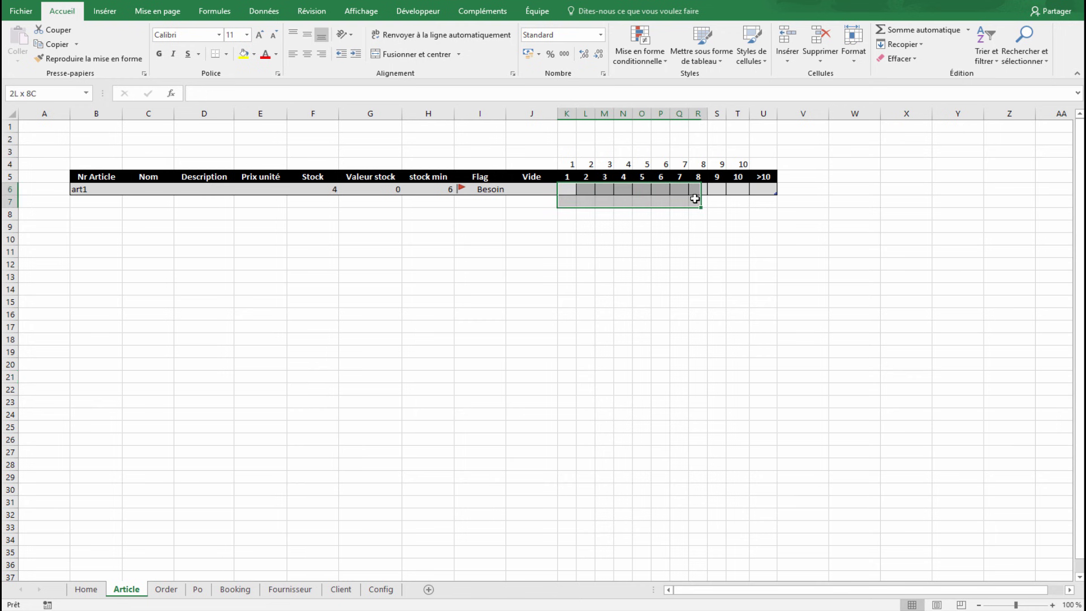
pyautogui.click(604, 227)
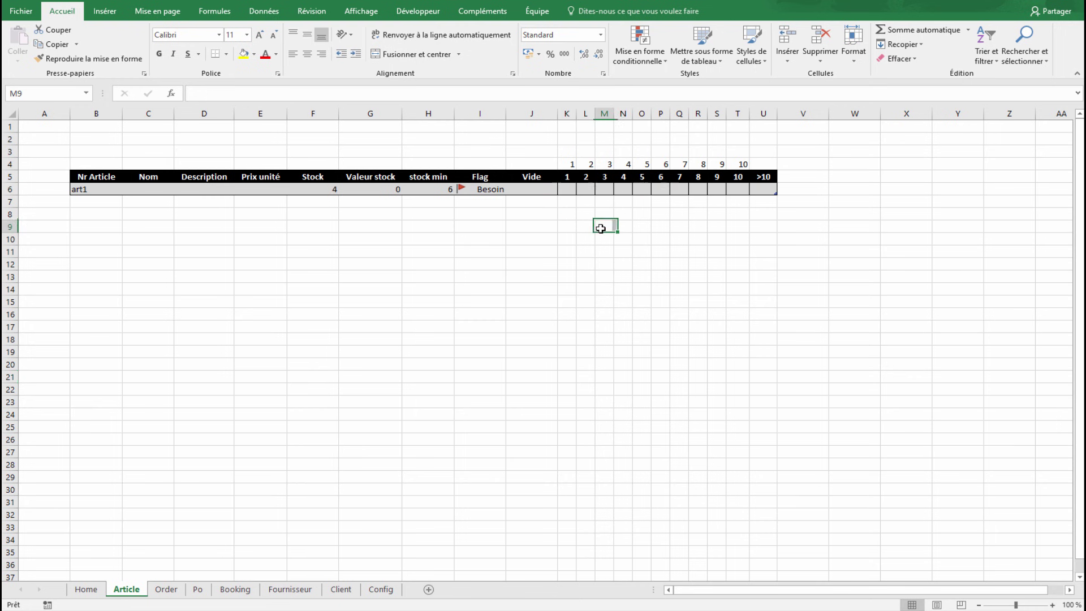
pyautogui.click(567, 190)
pyautogui.moveTo(584, 188)
pyautogui.mouseDown()
pyautogui.moveTo(620, 190)
pyautogui.moveTo(567, 190)
pyautogui.mouseUp()
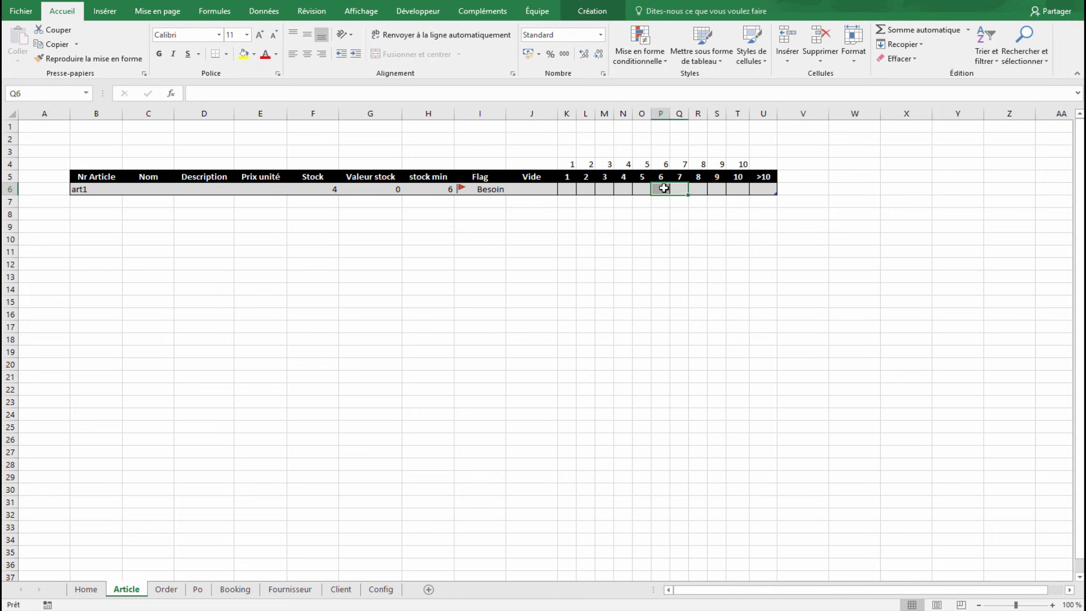
pyautogui.click(570, 327)
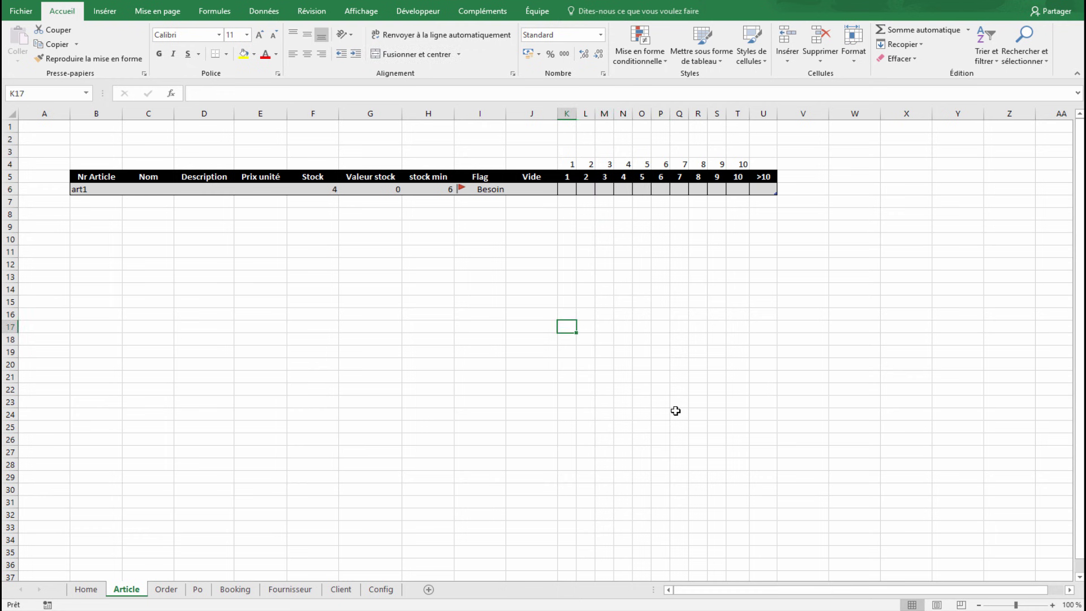
pyautogui.click(104, 187)
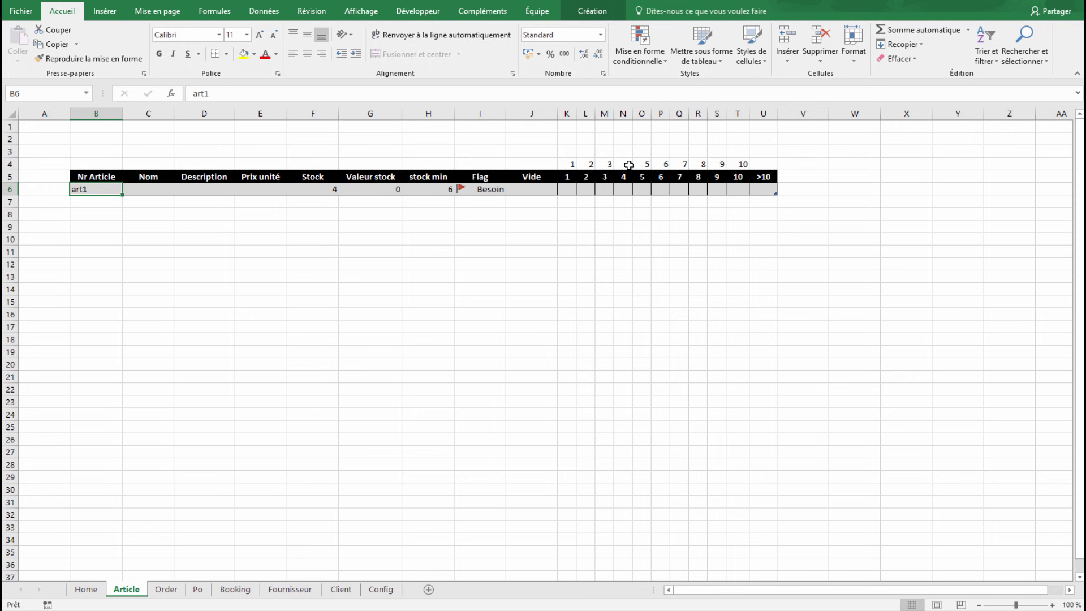
pyautogui.moveTo(626, 164); pyautogui.dragTo(586, 164)
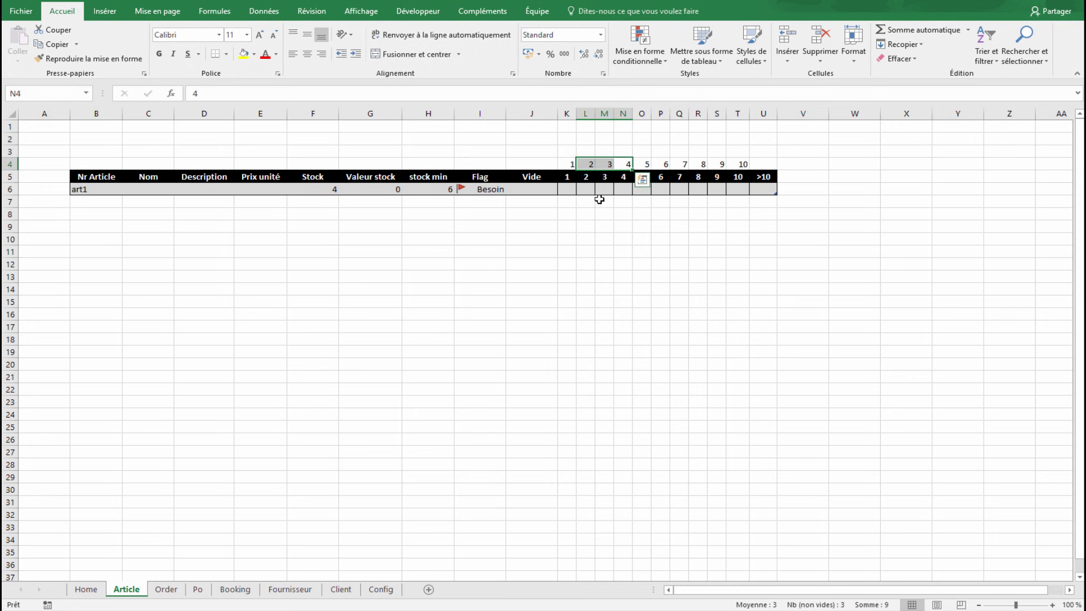
pyautogui.click(567, 192)
pyautogui.click(600, 189)
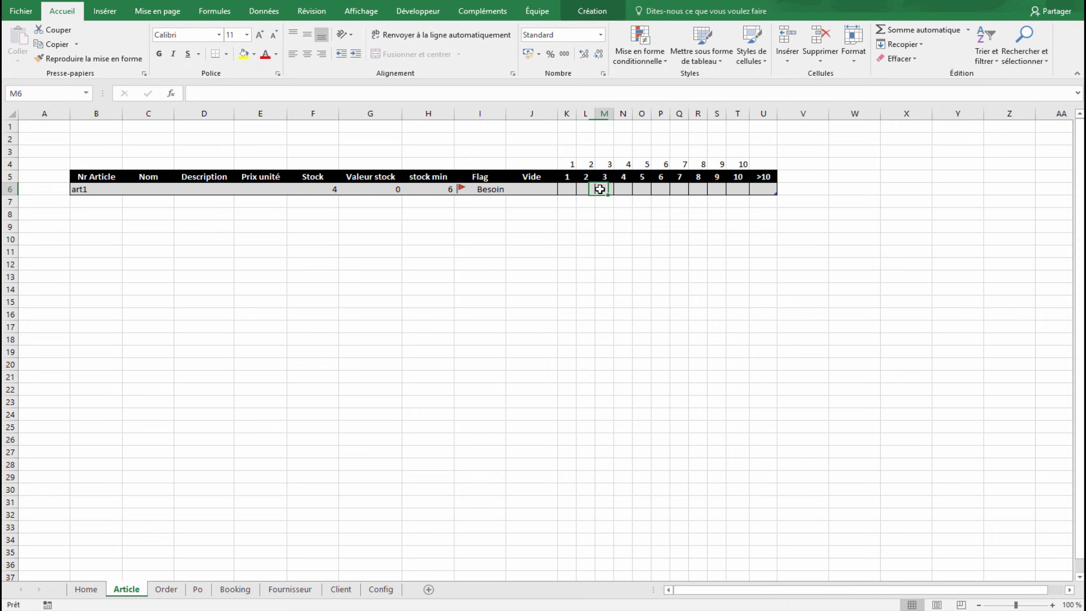
pyautogui.click(628, 189)
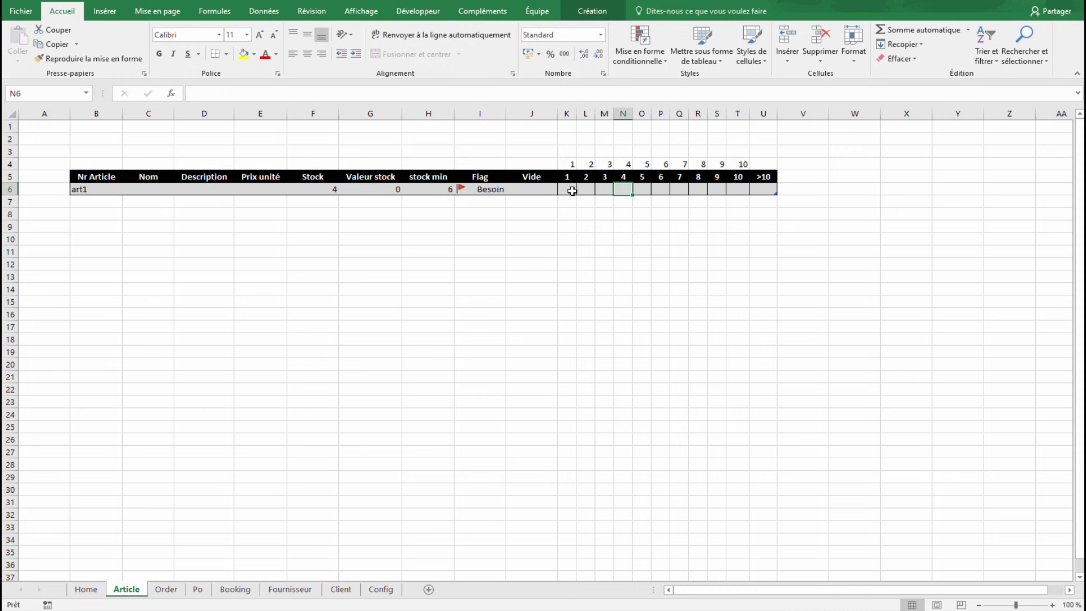
pyautogui.moveTo(572, 191)
pyautogui.mouseDown()
pyautogui.moveTo(755, 192)
pyautogui.moveTo(742, 190)
pyautogui.mouseUp()
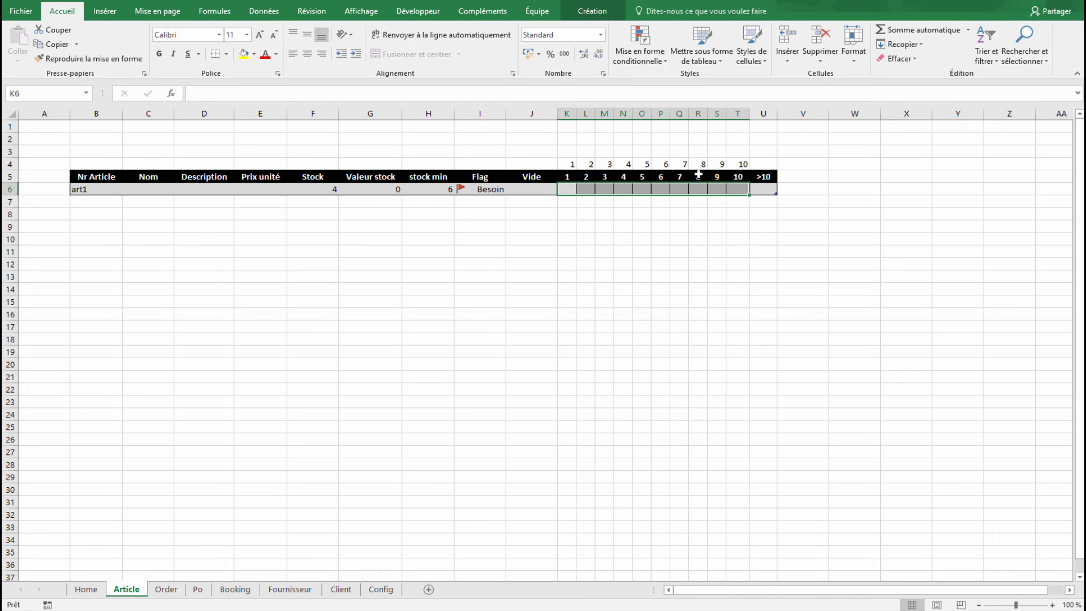
# Start a new formula-based conditional formatting rule for bar cells K6:T6
pyautogui.click(642, 57)
pyautogui.click(682, 215)
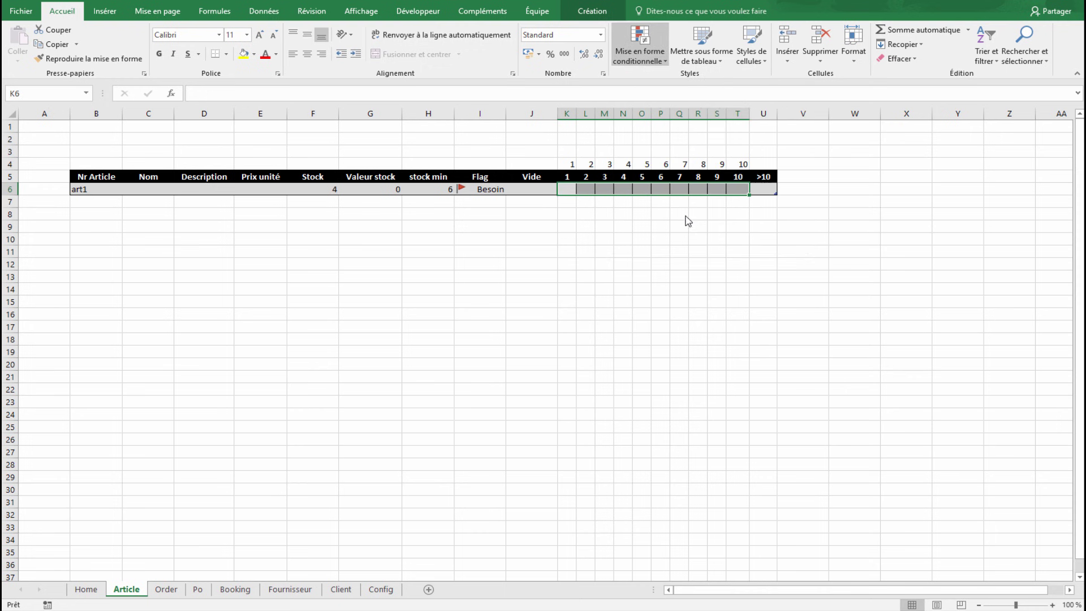
pyautogui.click(565, 347)
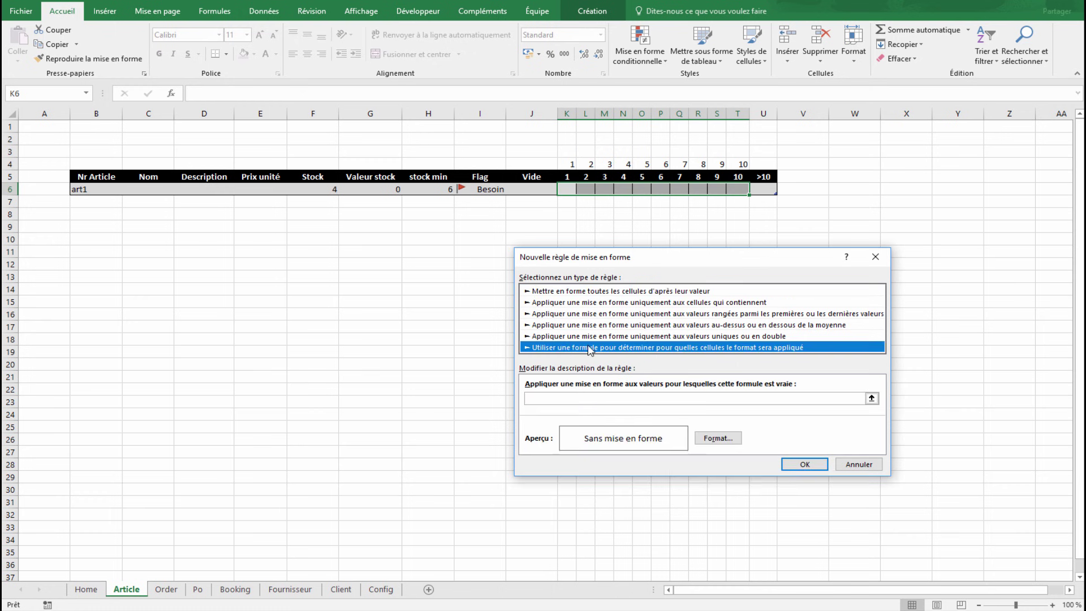
pyautogui.moveTo(706, 261)
pyautogui.mouseDown()
pyautogui.moveTo(724, 255)
pyautogui.moveTo(732, 231)
pyautogui.mouseUp()
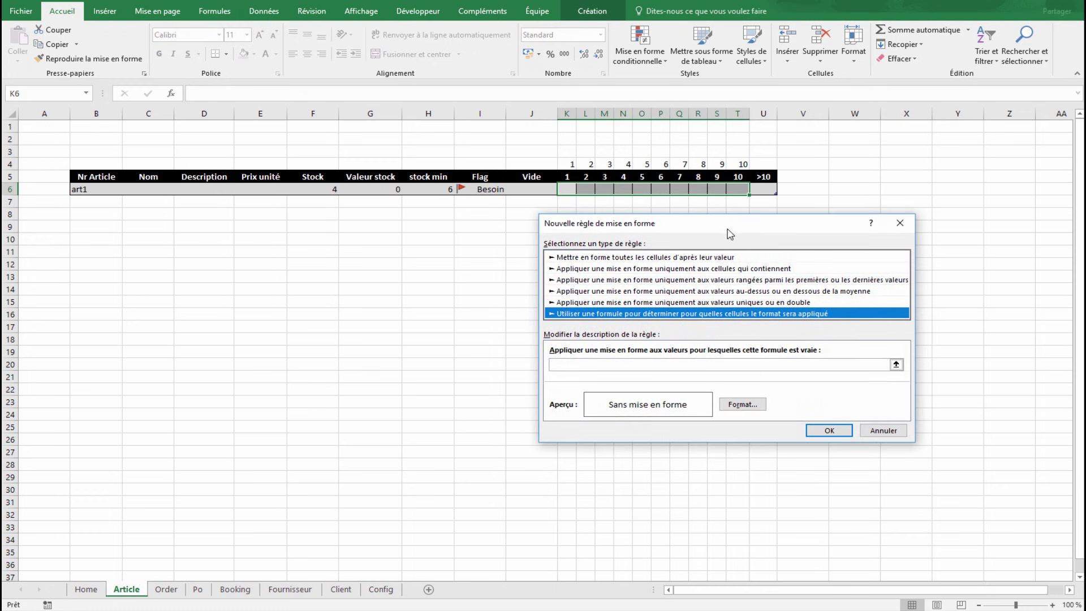
pyautogui.click(628, 364)
pyautogui.write('=et($b6<>"";$f6>=$h6;$f6>=k$4)')
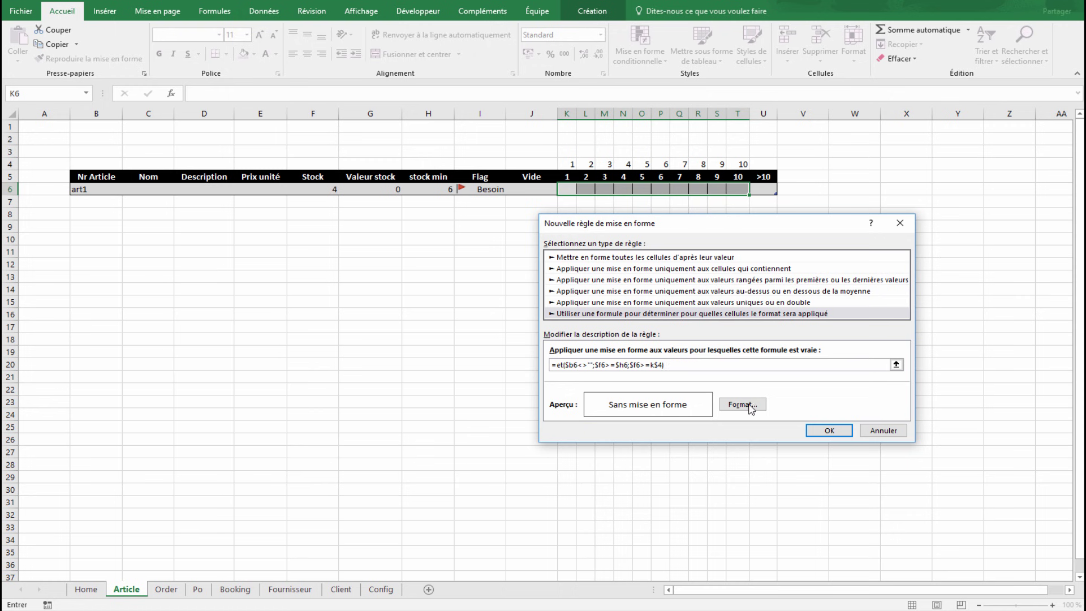
# Format the rule with a blue fill and outline border, and save it
pyautogui.click(747, 405)
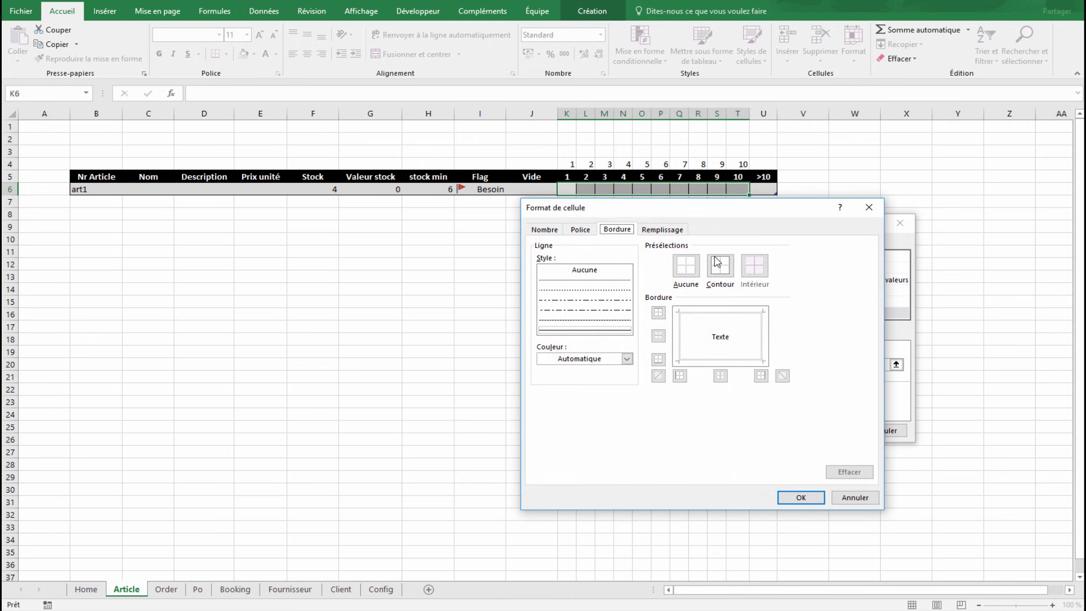
pyautogui.click(718, 263)
pyautogui.click(662, 229)
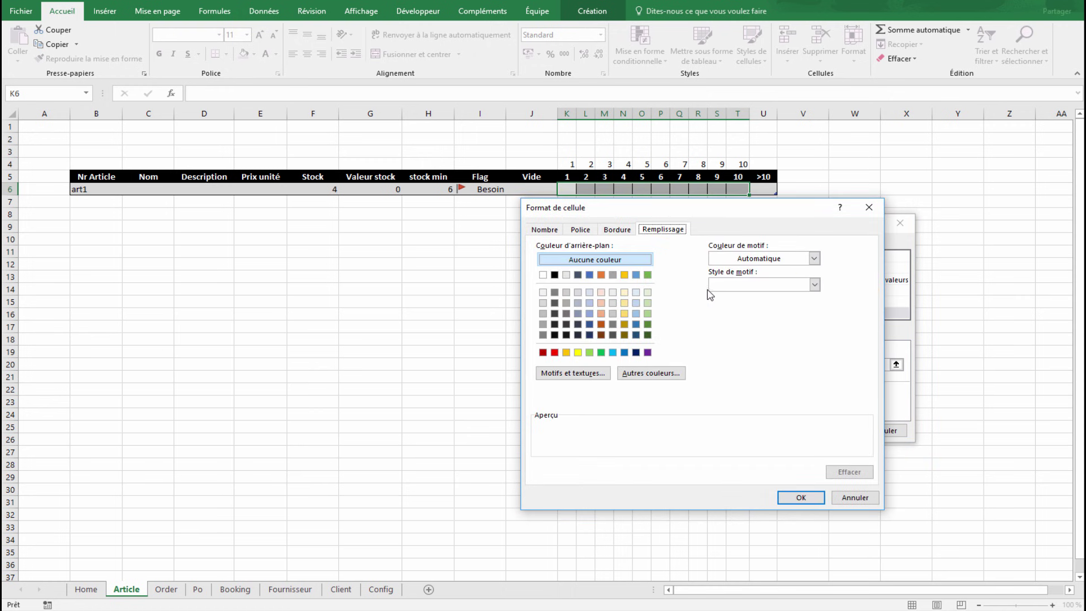
pyautogui.click(624, 352)
pyautogui.click(802, 498)
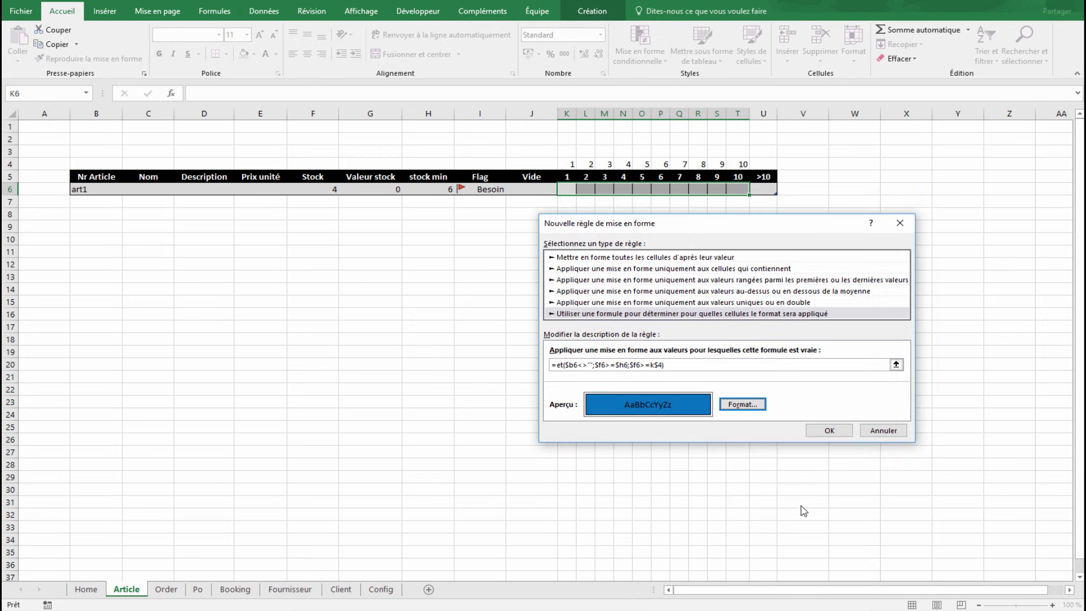
pyautogui.click(829, 432)
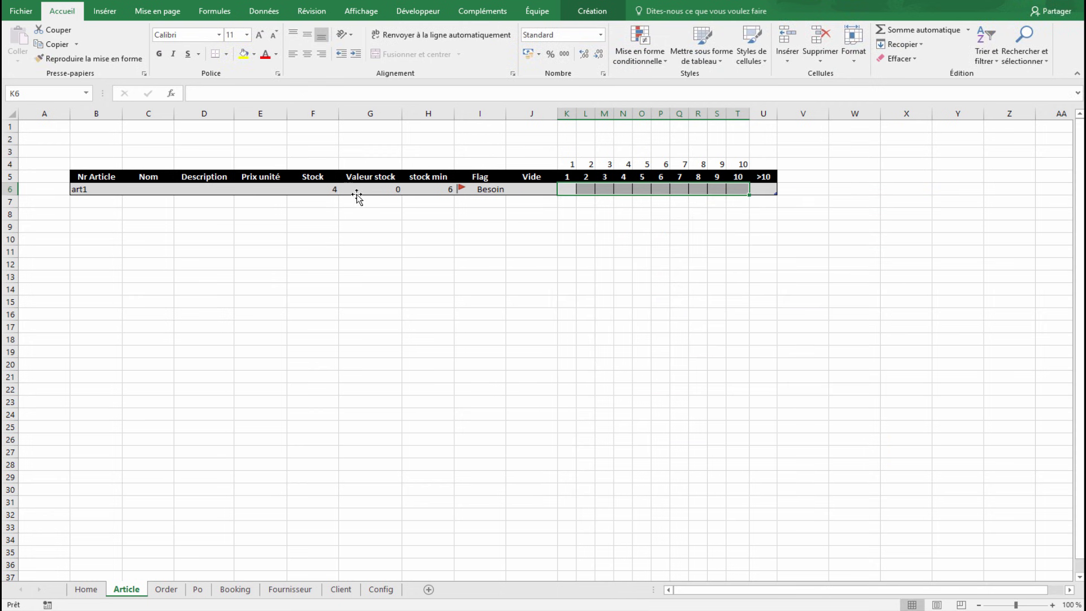
# Test the bars by setting Stock in F6 to 7, then back to 4, and reselect K6:T6
pyautogui.click(461, 223)
pyautogui.click(316, 191)
pyautogui.write('7')
pyautogui.press('Return')
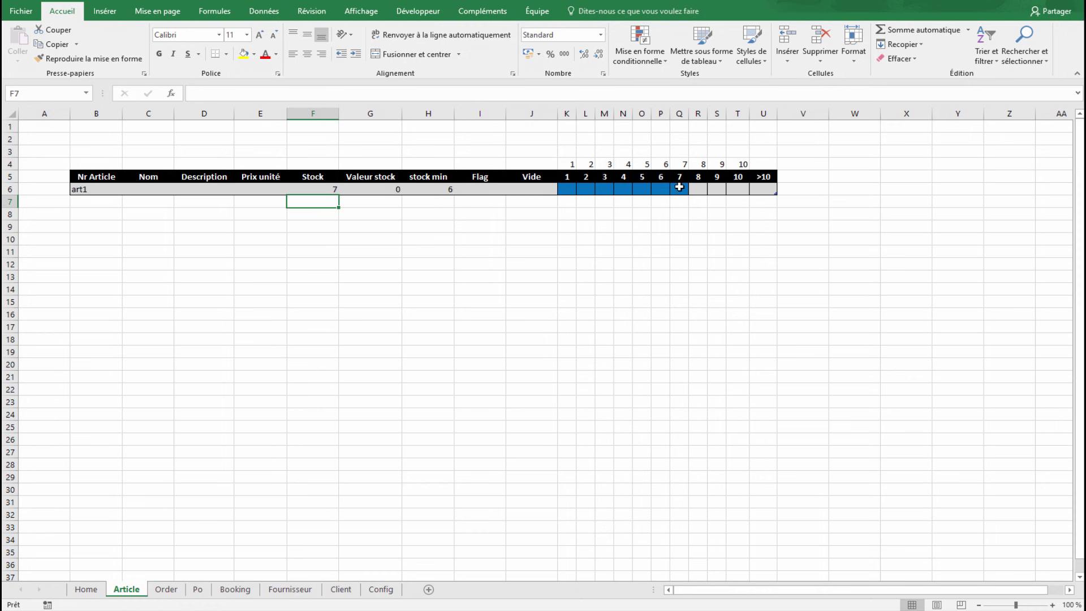
pyautogui.click(321, 190)
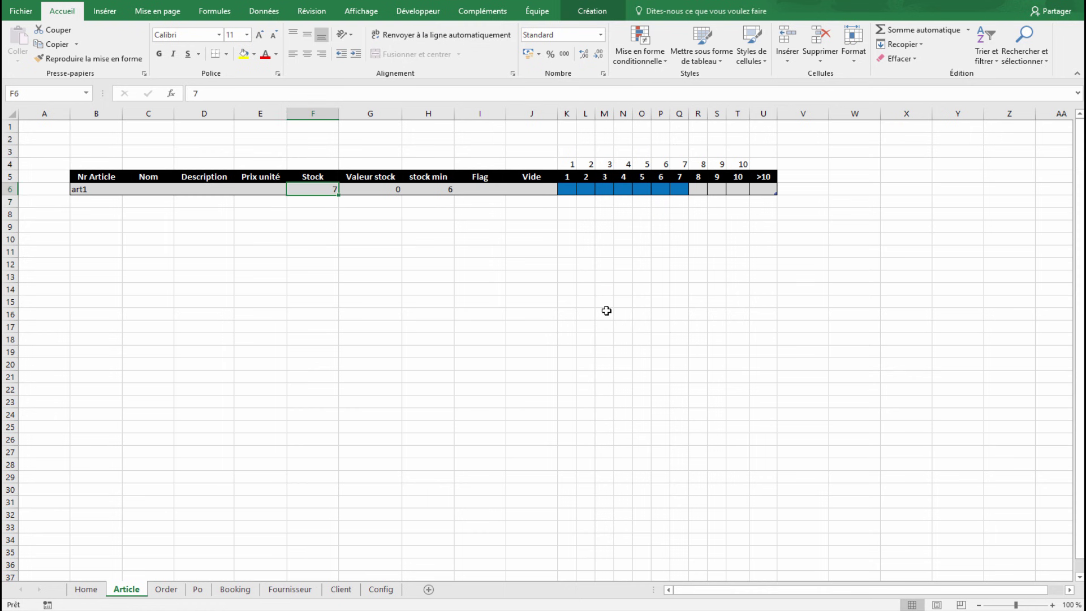
pyautogui.write('4')
pyautogui.press('Return')
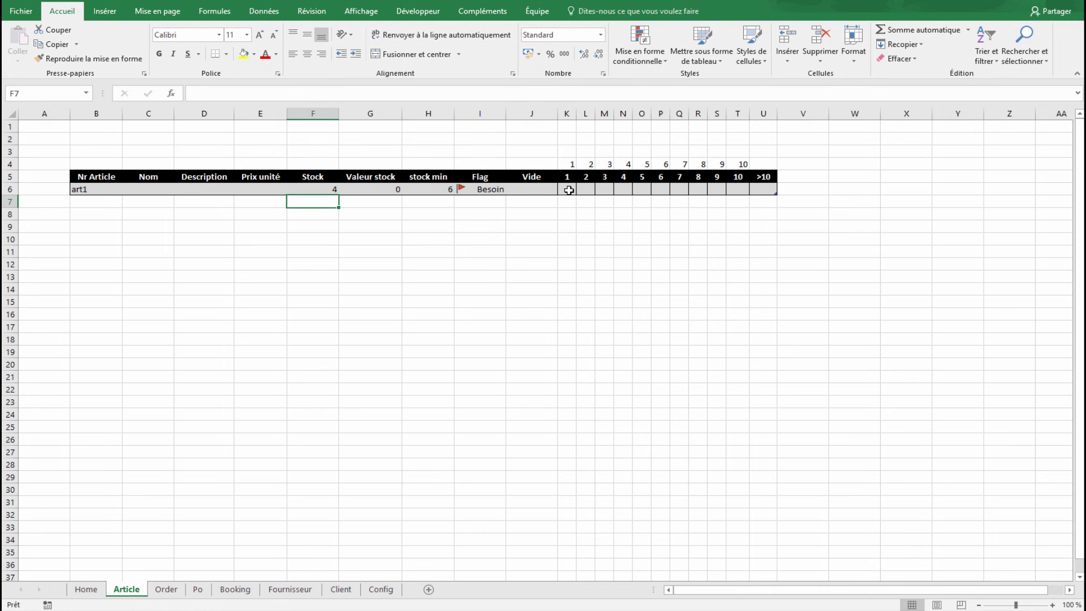
pyautogui.moveTo(567, 188); pyautogui.dragTo(728, 187)
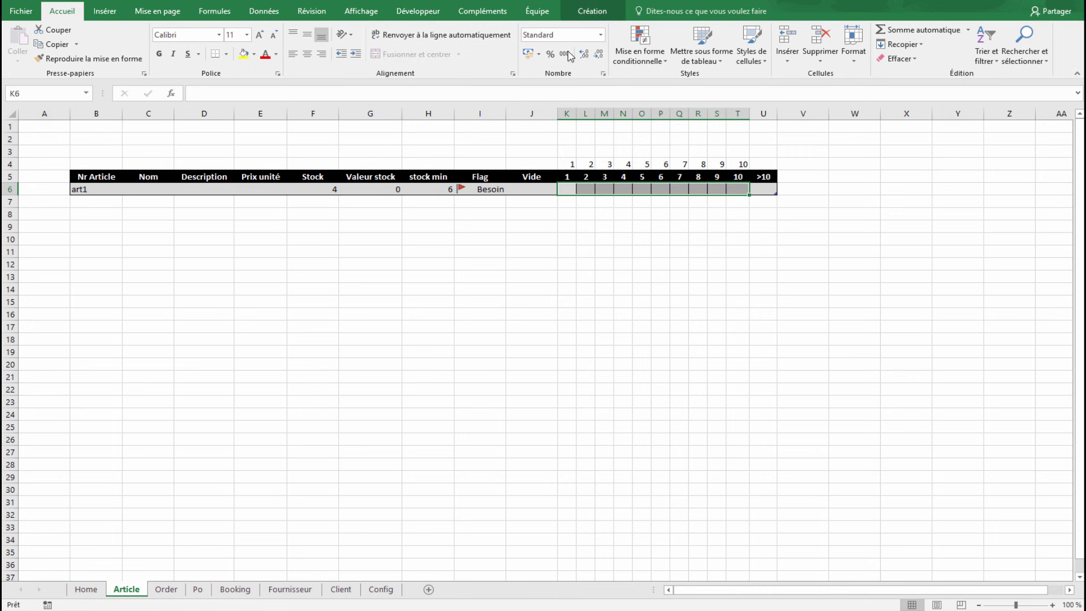
# Create a formula rule =ET($B6<>"";$F6<$H6;$F6>=K$4) for the bar cells
pyautogui.click(631, 45)
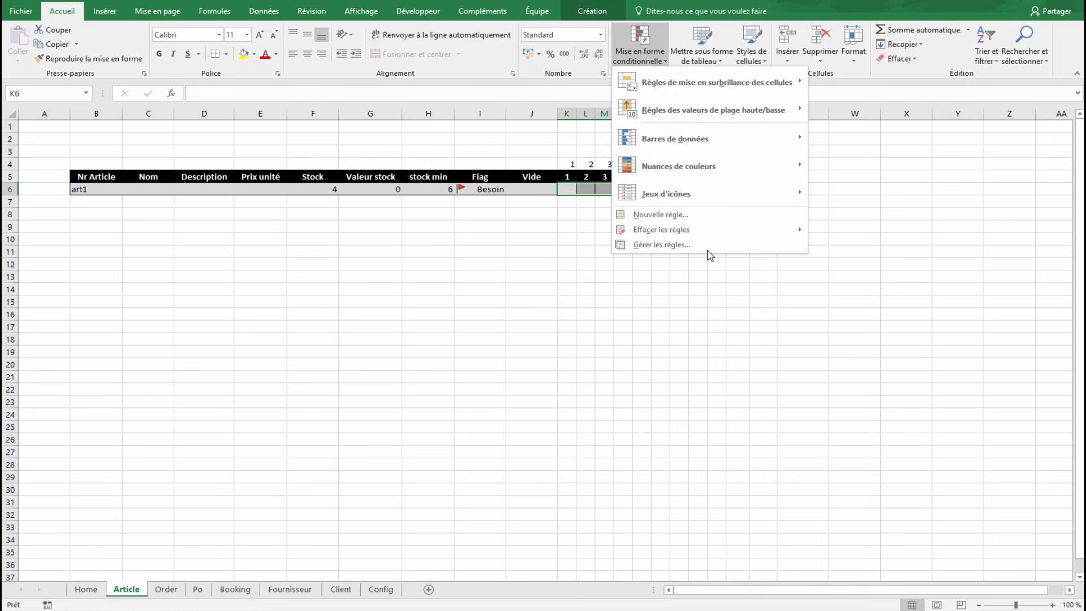
pyautogui.click(687, 215)
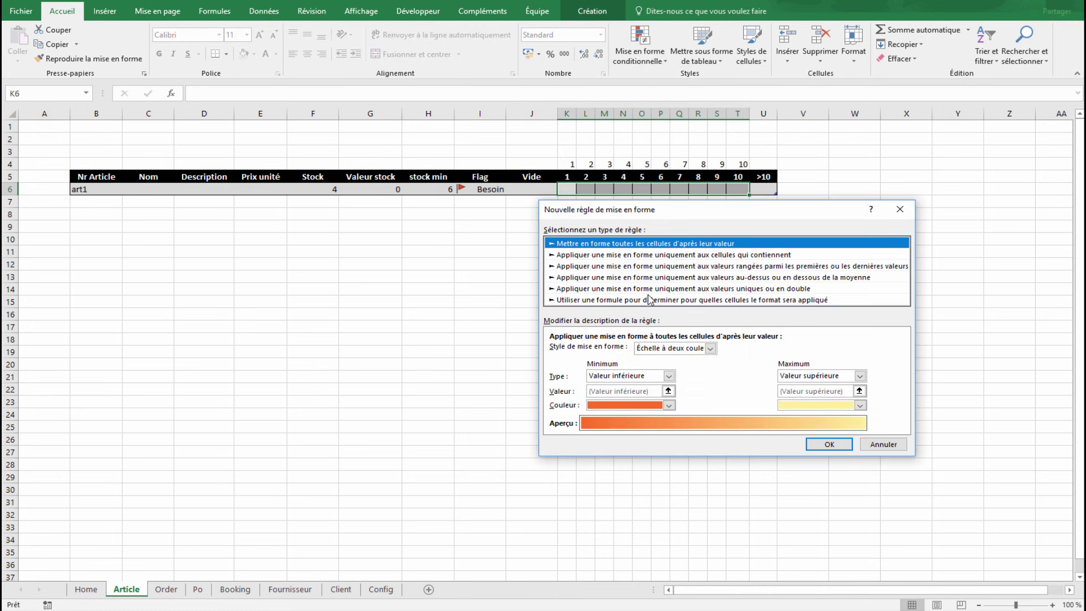
pyautogui.click(598, 301)
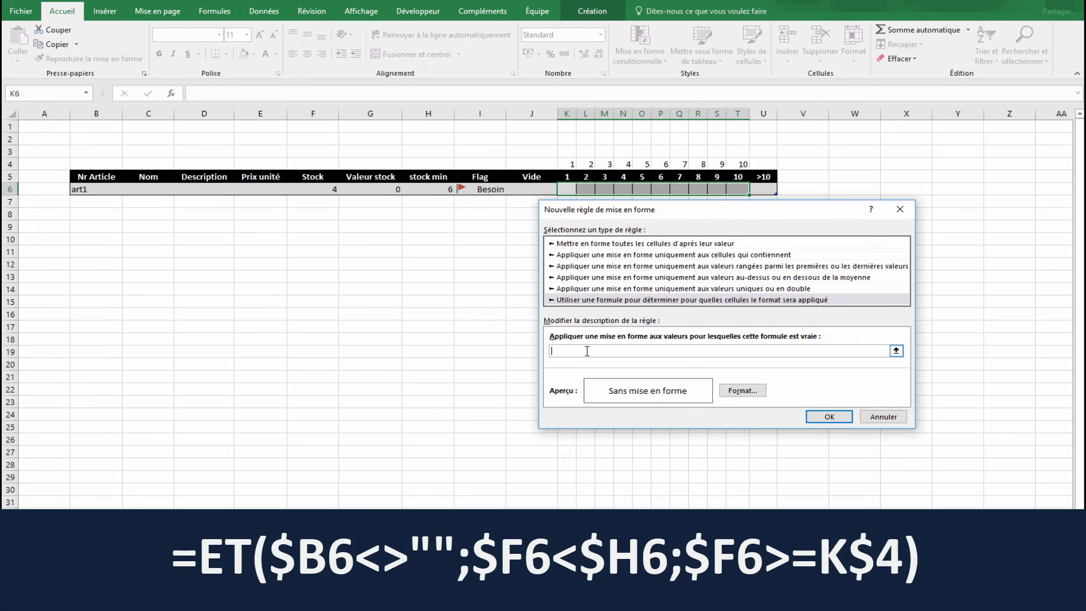
pyautogui.click(607, 350)
pyautogui.write('65')
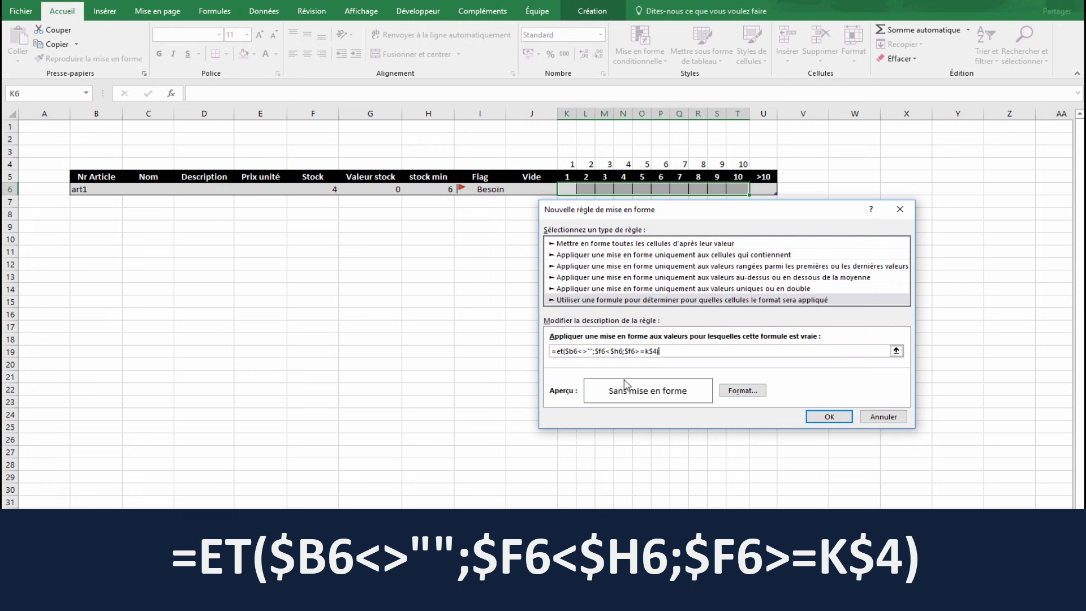
# Format the rule with a dark red fill and outline border, and save it
pyautogui.click(741, 390)
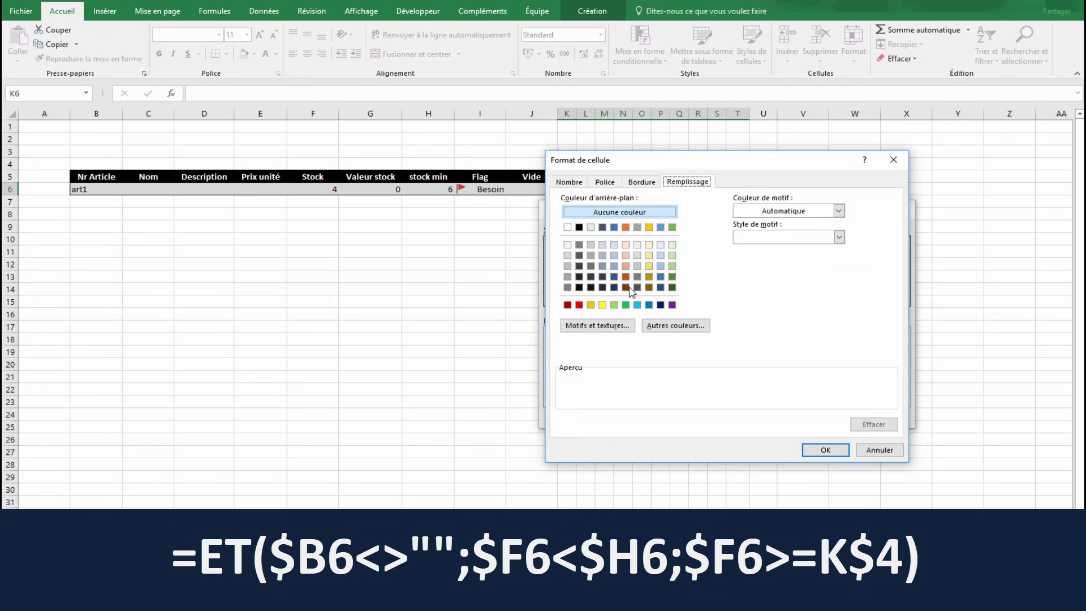
pyautogui.click(567, 305)
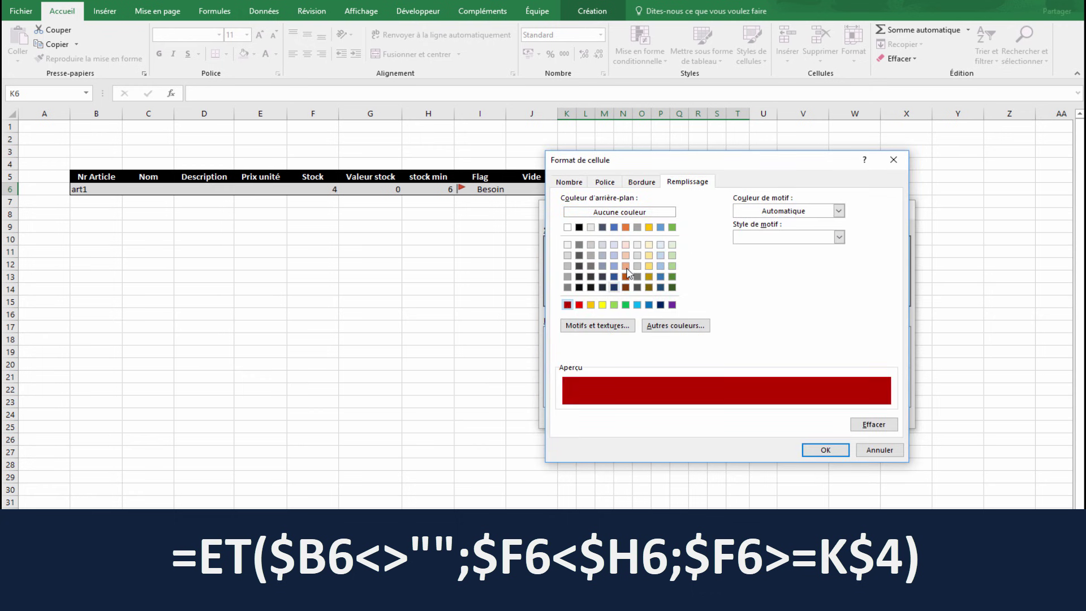
pyautogui.click(641, 182)
pyautogui.click(746, 221)
pyautogui.click(826, 449)
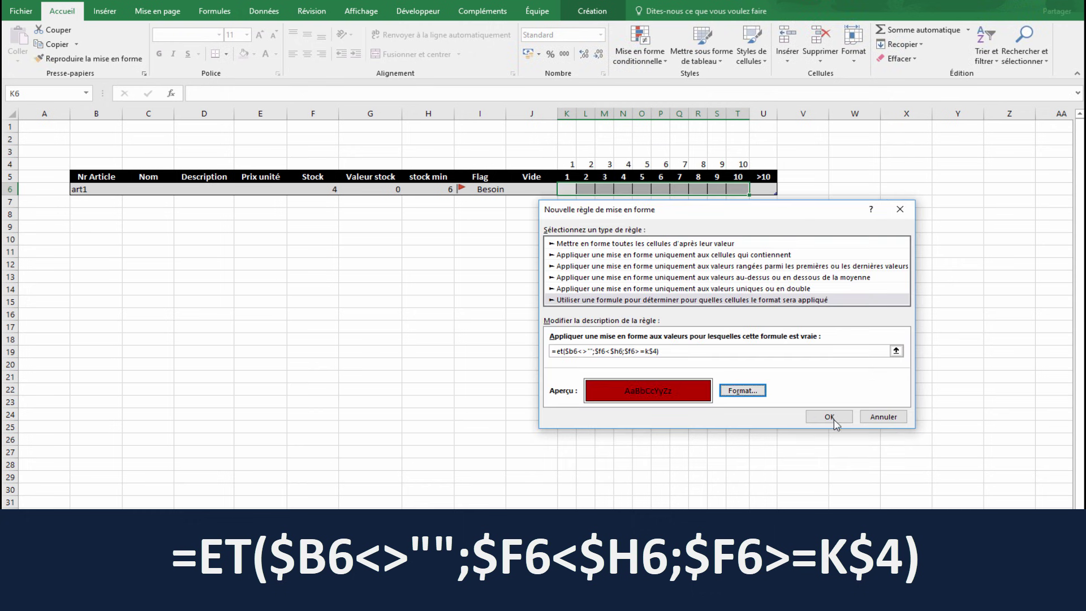
pyautogui.click(829, 417)
pyautogui.click(717, 302)
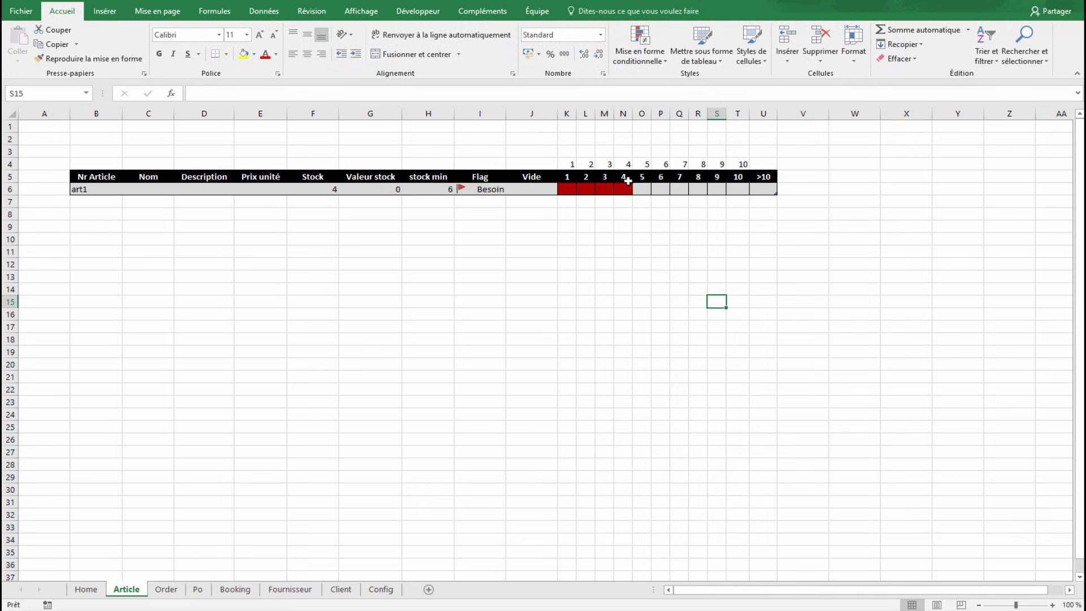
# Enter Stock values 6, then 5, then 20 in F6 to watch the bars change
pyautogui.click(335, 190)
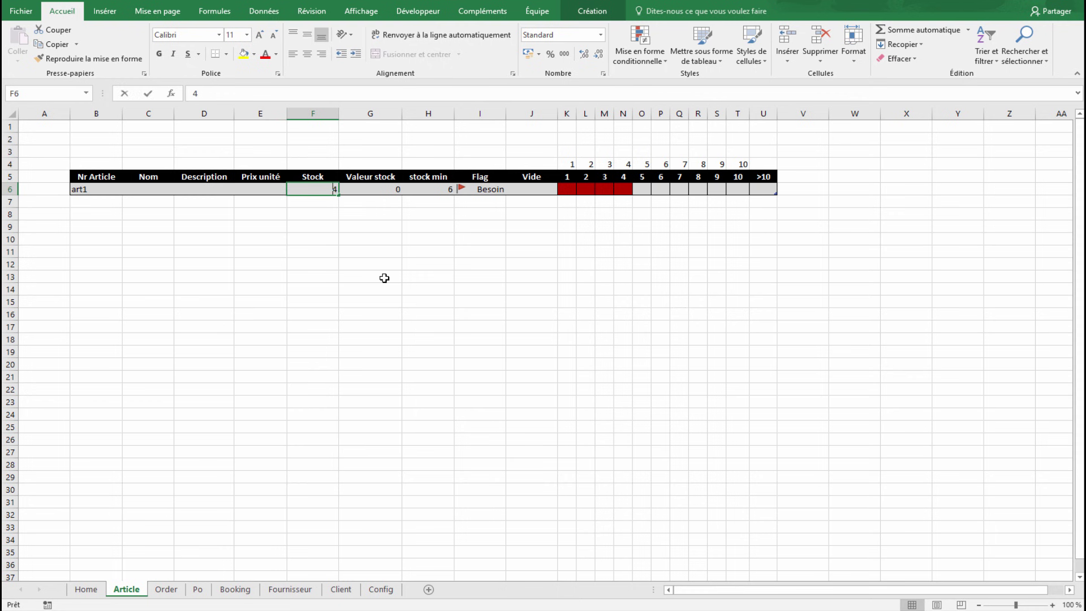
pyautogui.write('6')
pyautogui.press('Return')
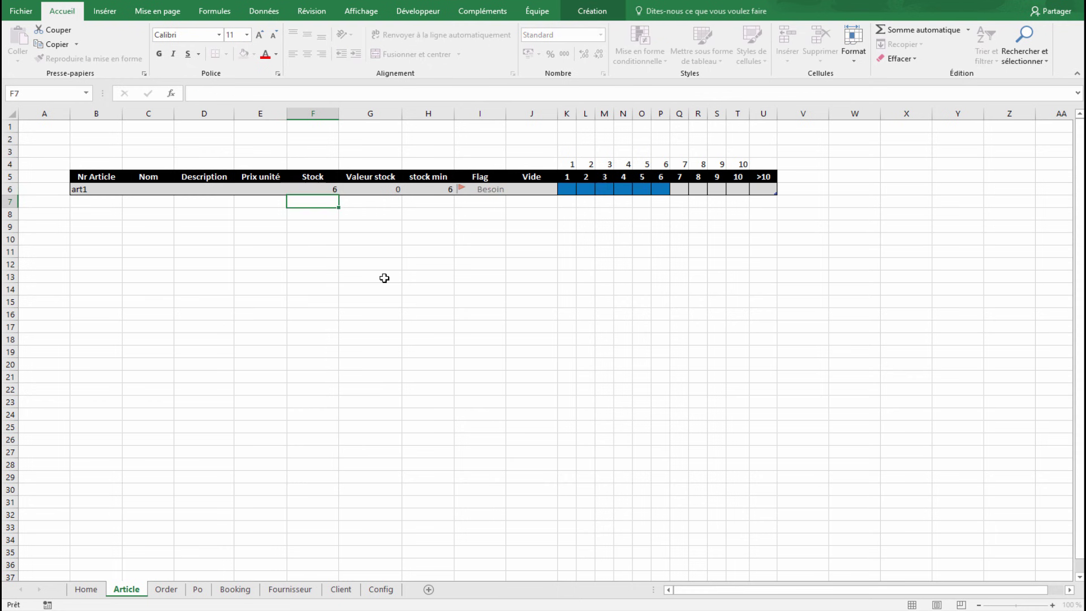
pyautogui.press('Up')
pyautogui.write('5')
pyautogui.press('Return')
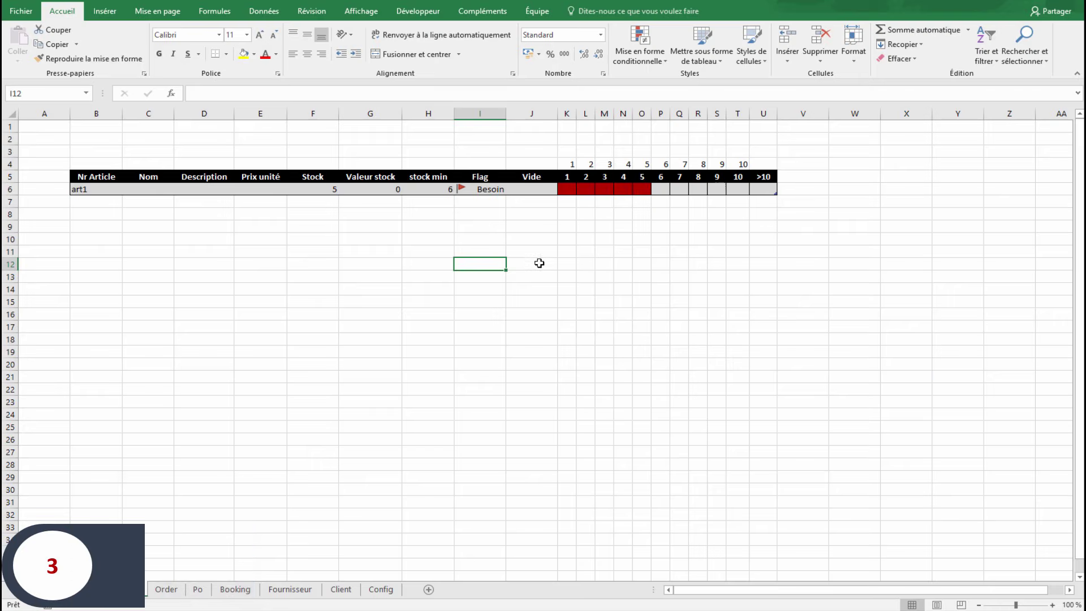
pyautogui.click(325, 189)
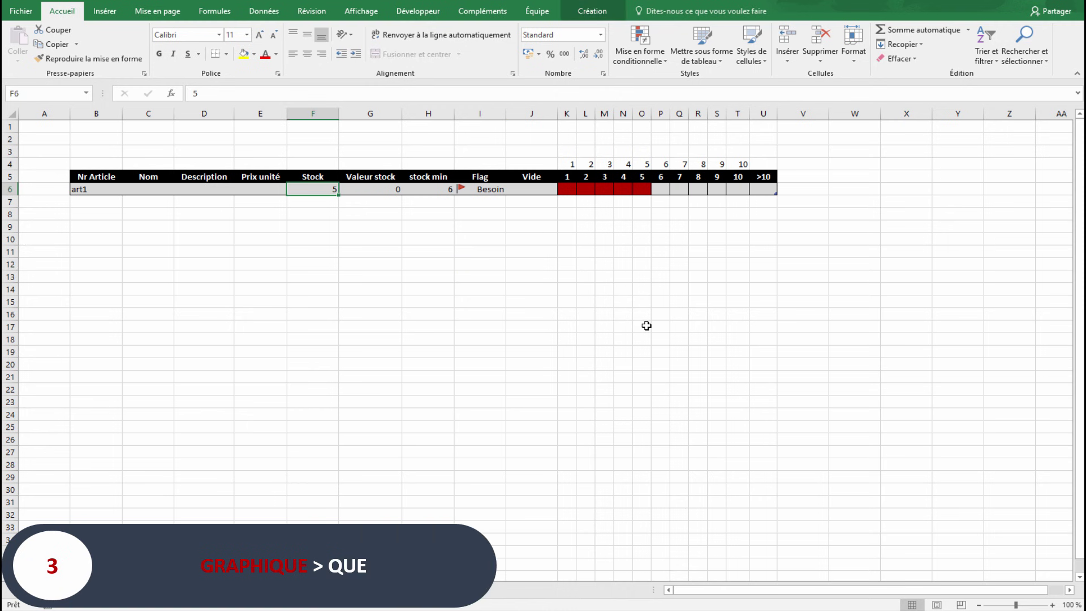
pyautogui.write('20')
pyautogui.press('Return')
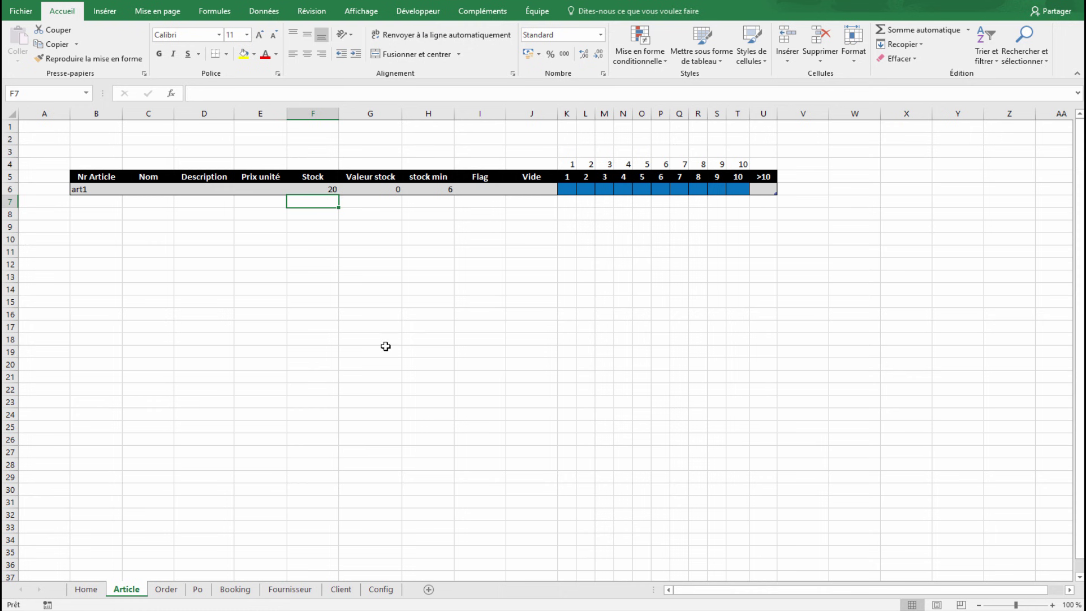
pyautogui.click(385, 249)
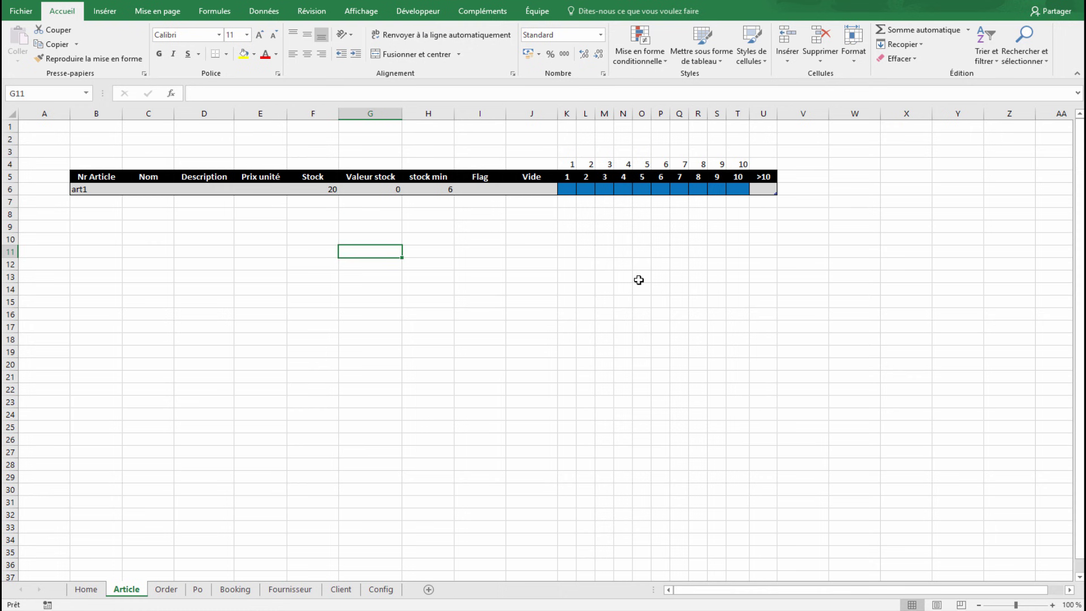
# For cell U6, start a new formula rule =ET($B6<>"";$F6>=$H6;$F6>$T$4)
pyautogui.click(765, 189)
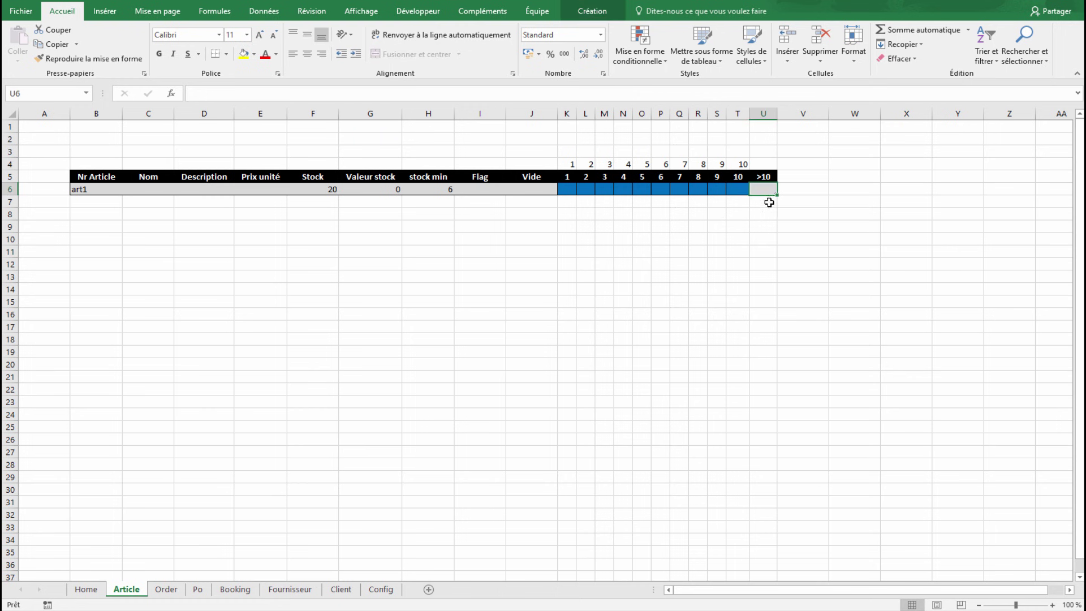
pyautogui.click(650, 69)
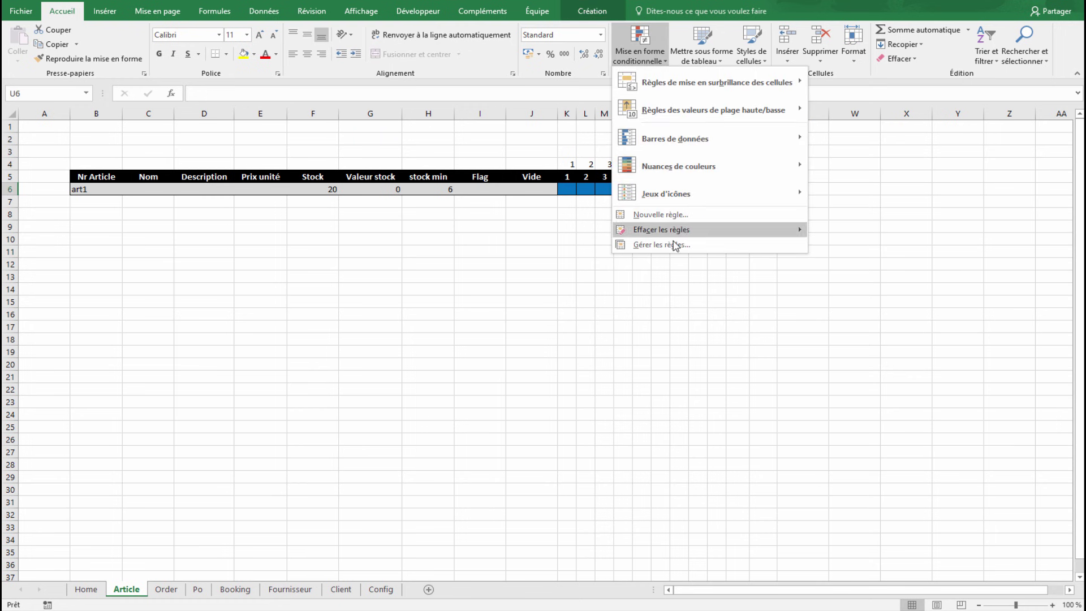
pyautogui.click(673, 243)
pyautogui.click(546, 268)
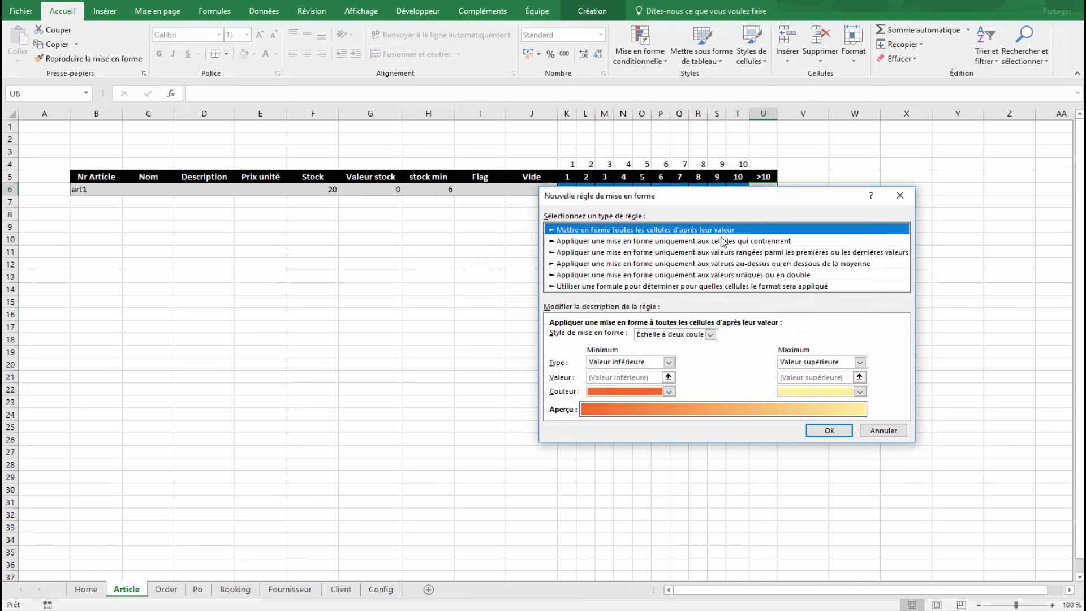
pyautogui.moveTo(730, 207)
pyautogui.mouseDown()
pyautogui.moveTo(661, 252)
pyautogui.moveTo(638, 254)
pyautogui.mouseUp()
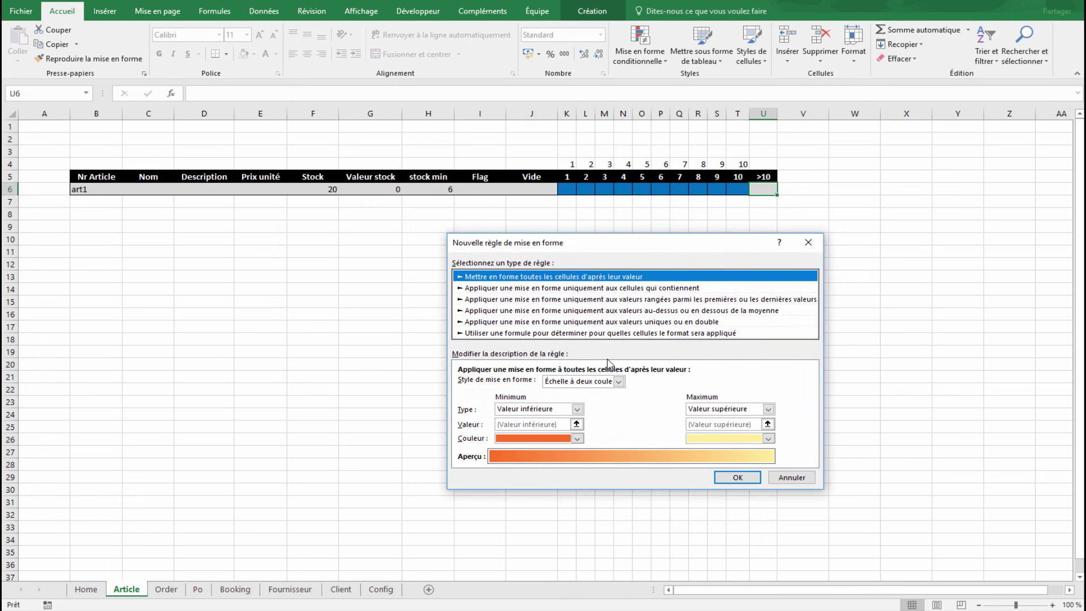
pyautogui.click(550, 333)
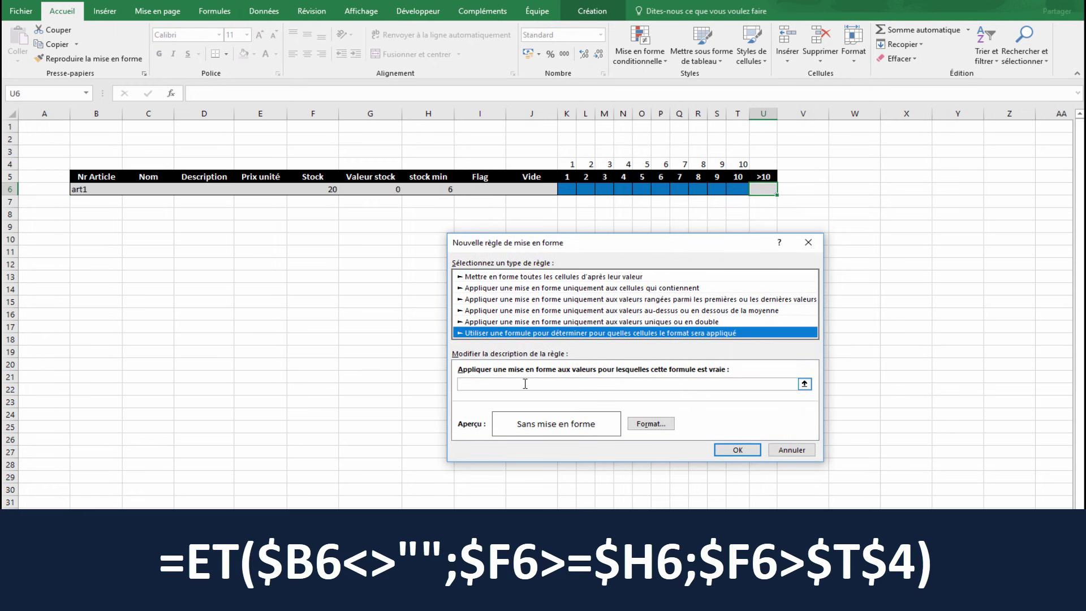
pyautogui.click(795, 384)
pyautogui.write('=et($b6<>"";$f6>=$h6;$f6>$t$4)')
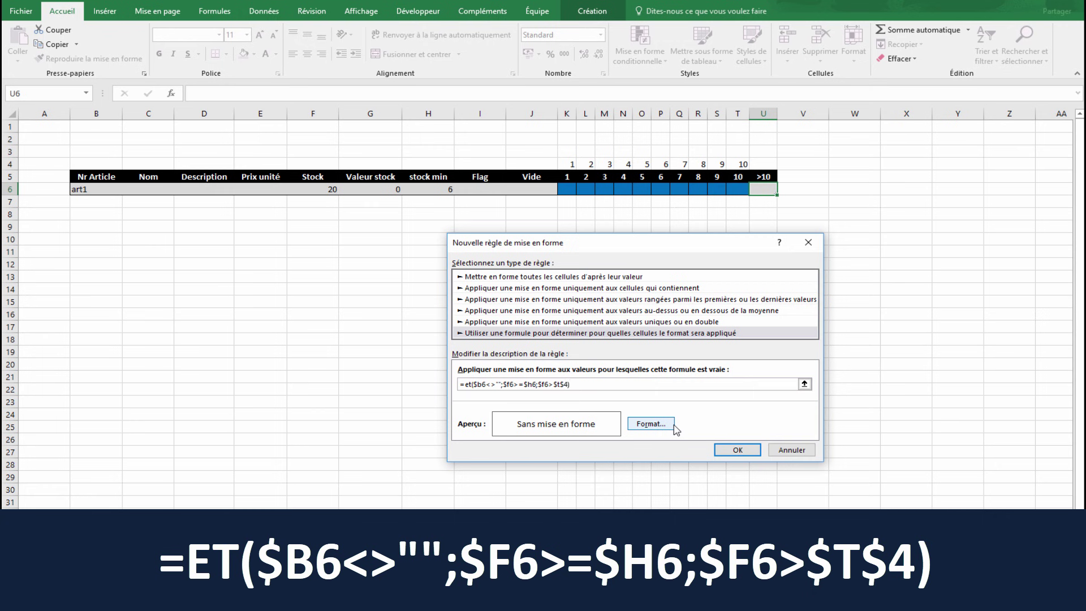
# Format it with blue fill and outline border, then apply and close the rules manager
pyautogui.click(659, 425)
pyautogui.click(739, 206)
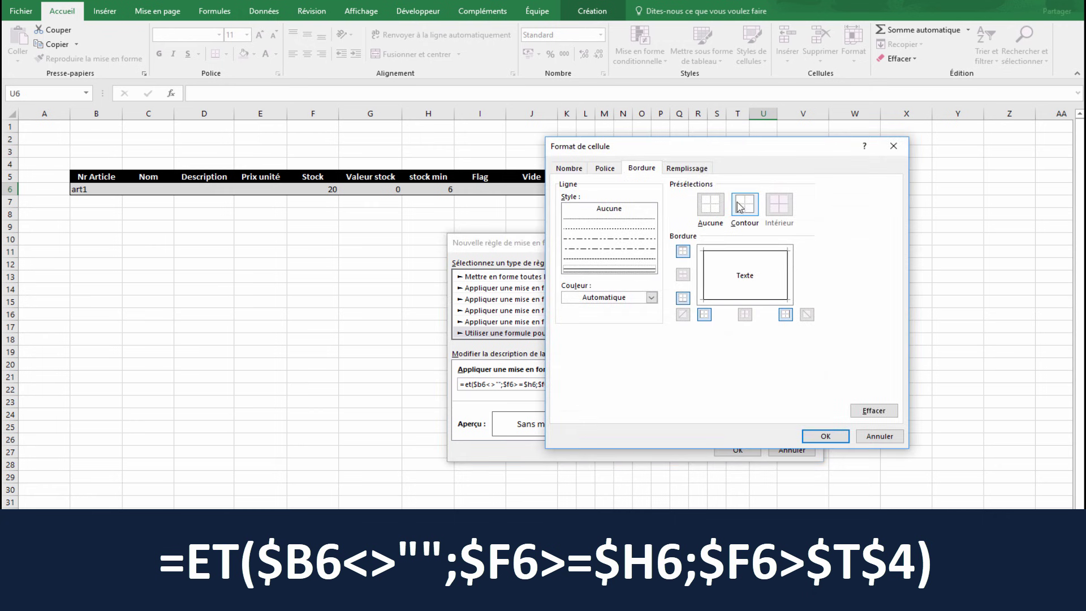
pyautogui.click(687, 168)
pyautogui.click(649, 290)
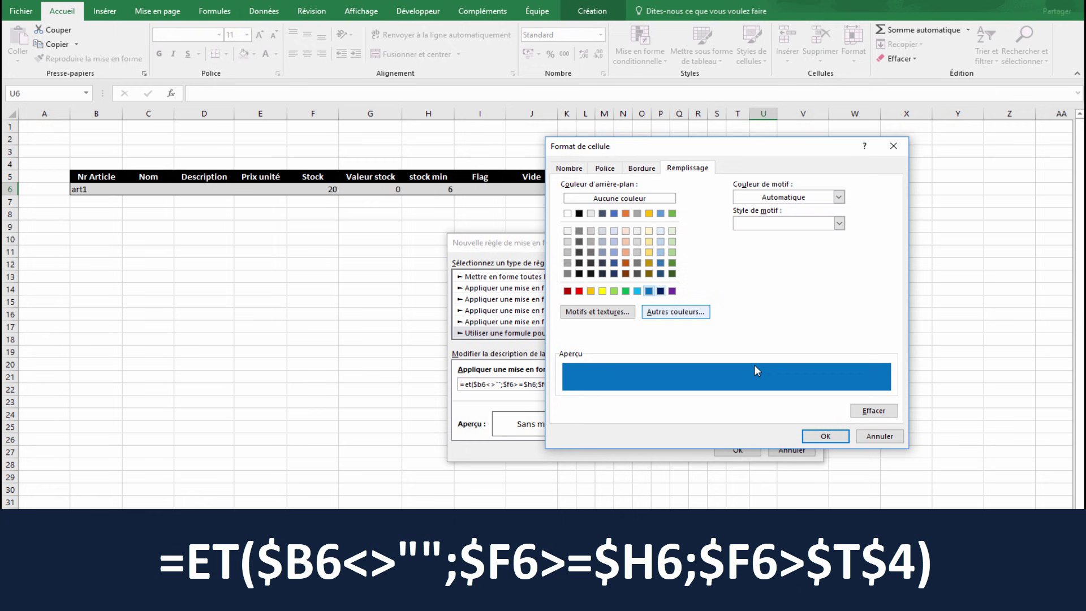
pyautogui.click(815, 438)
pyautogui.click(737, 449)
pyautogui.click(914, 397)
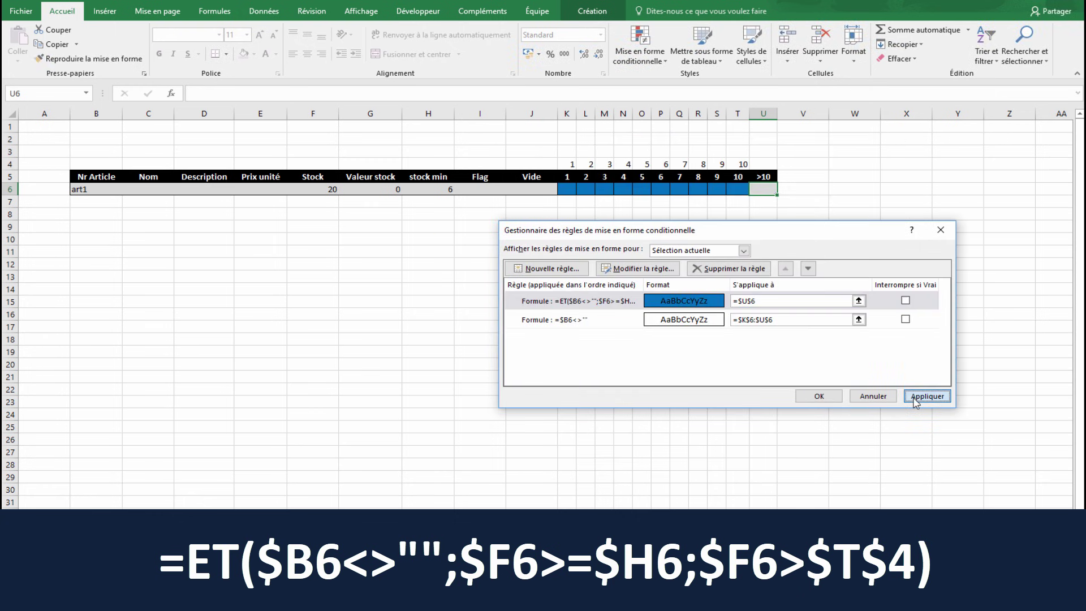
pyautogui.click(873, 396)
pyautogui.click(738, 327)
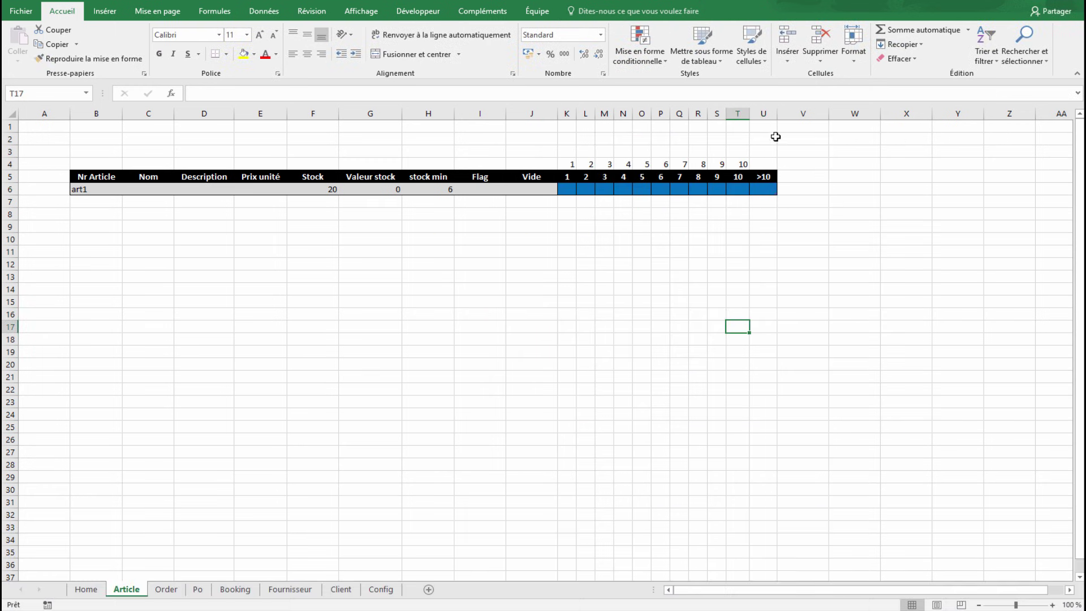
# Narrow column U slightly and raise art1's stock min in H6 to 25
pyautogui.moveTo(777, 114); pyautogui.dragTo(771, 114)
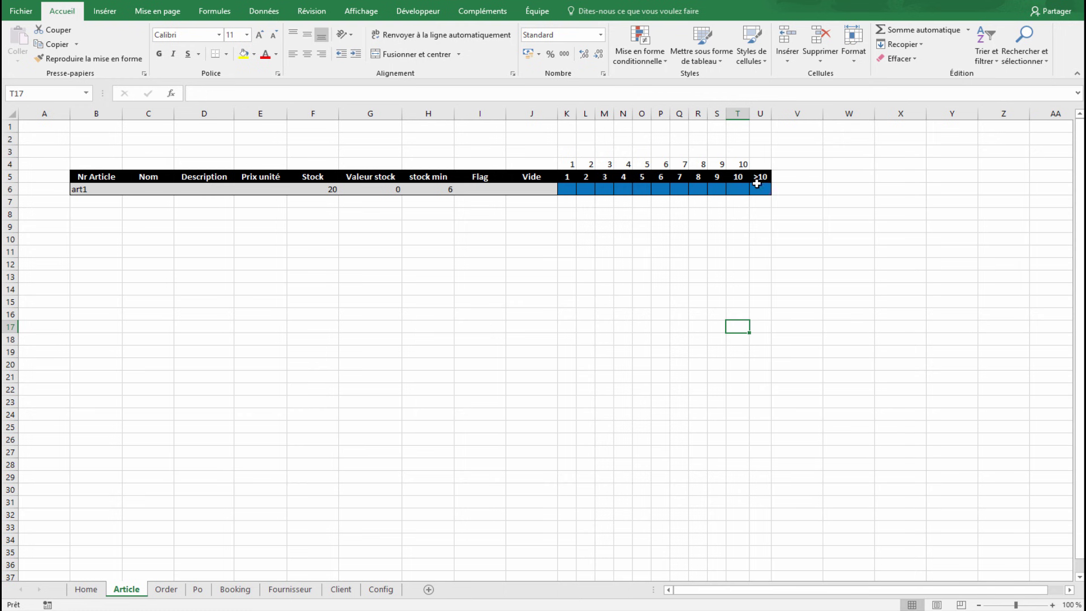
pyautogui.moveTo(566, 113)
pyautogui.mouseDown()
pyautogui.moveTo(760, 117)
pyautogui.moveTo(750, 114)
pyautogui.mouseUp()
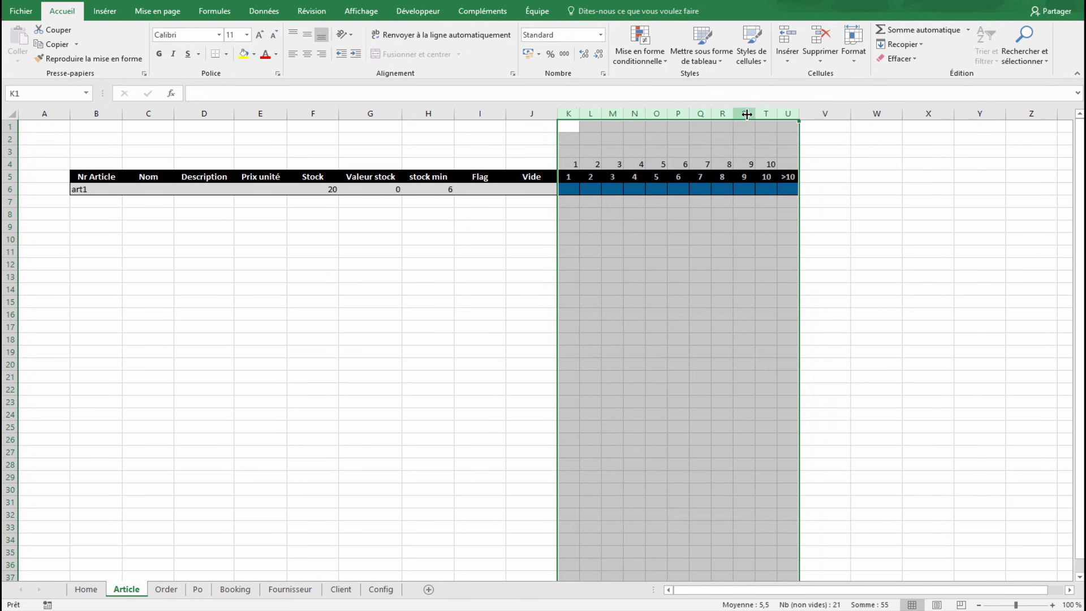
pyautogui.moveTo(730, 287); pyautogui.dragTo(730, 311)
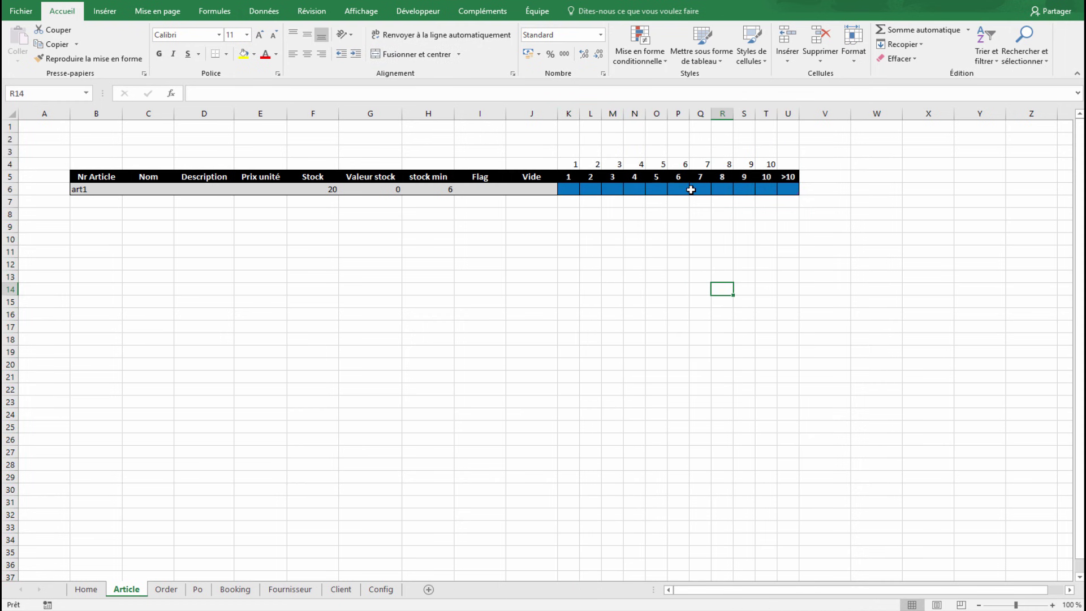
pyautogui.click(439, 189)
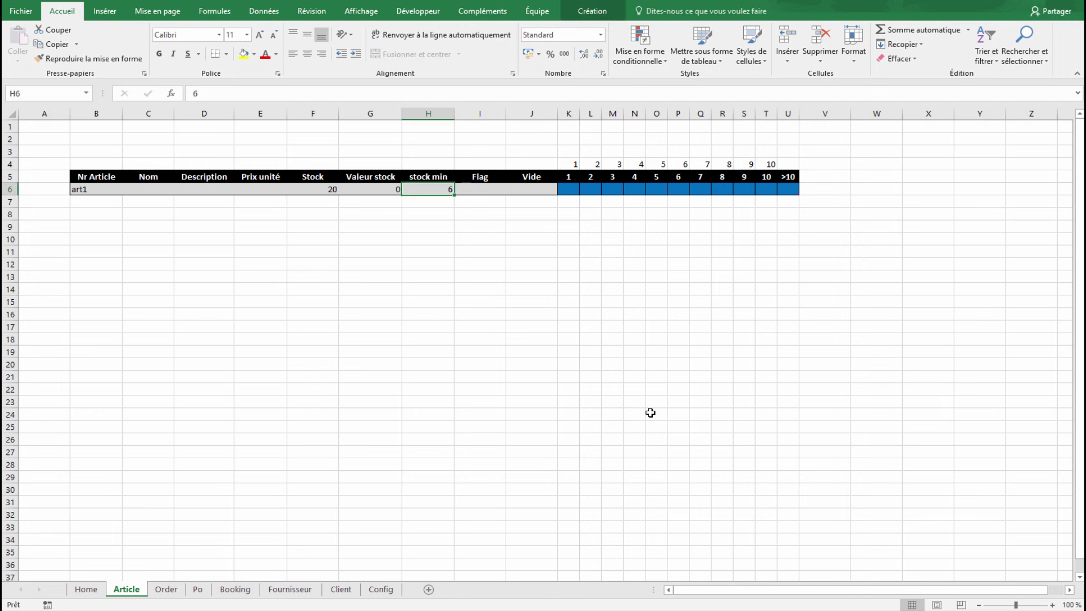
pyautogui.write('25')
pyautogui.press('Return')
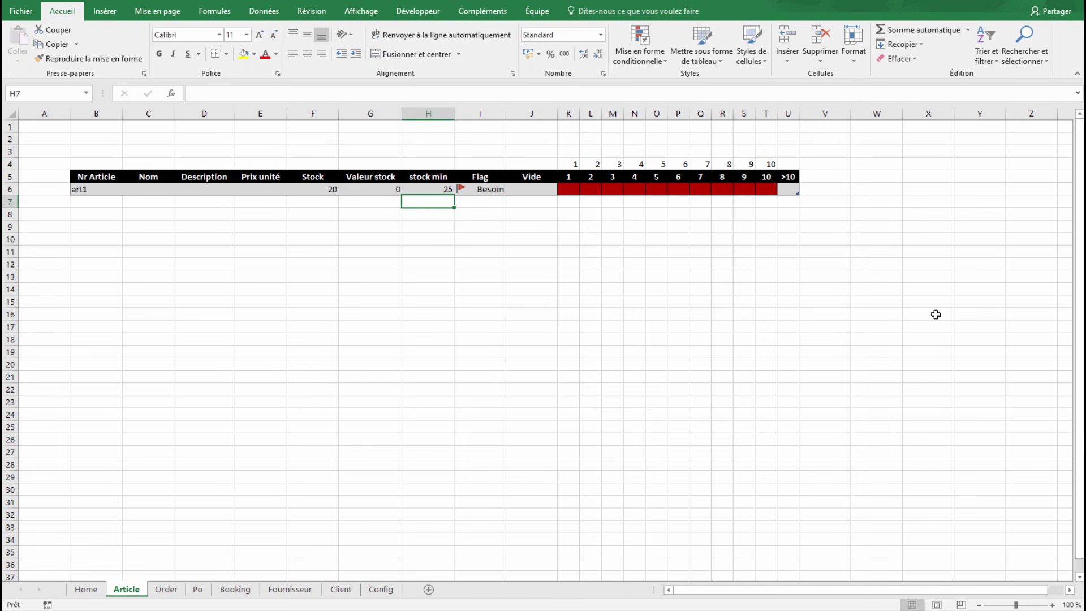
pyautogui.click(793, 186)
# Start a new formula rule =ET($B6<>"";$F6<$H6;$F6>$T$4) for U6
pyautogui.click(661, 62)
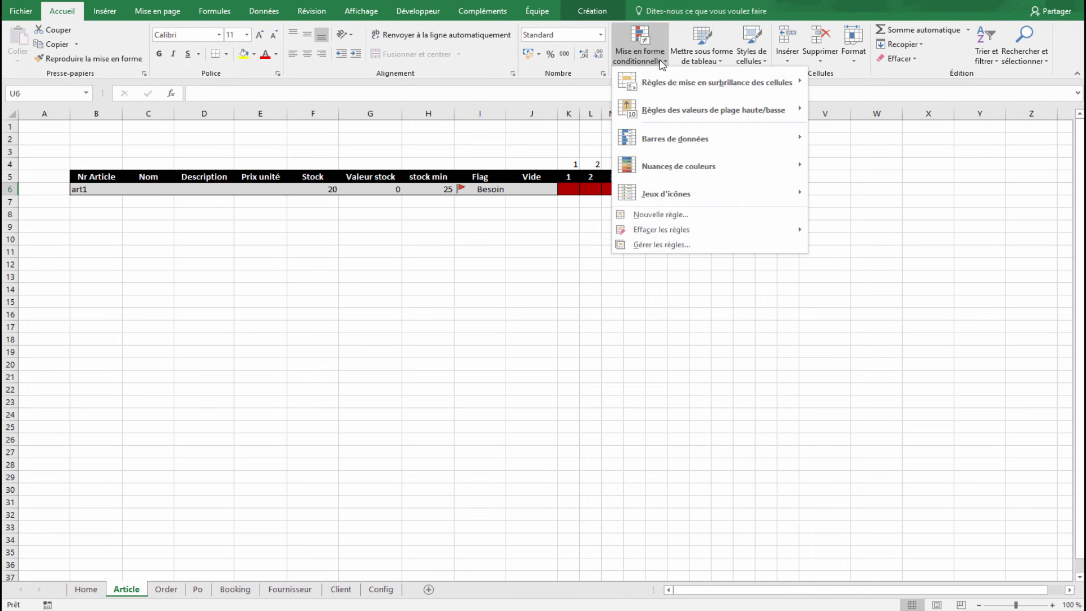
pyautogui.click(681, 245)
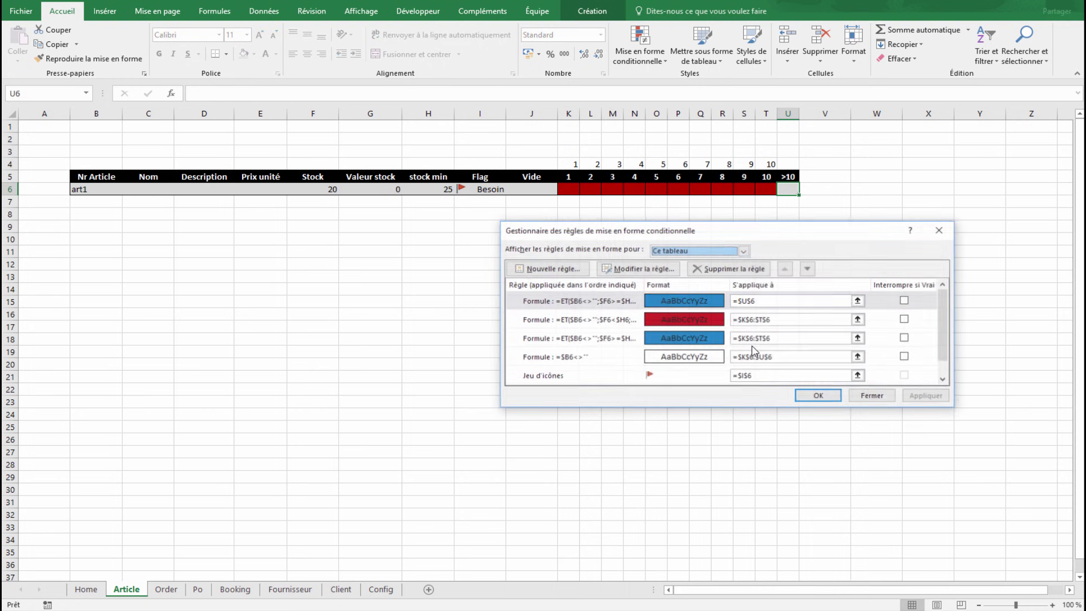
pyautogui.click(571, 268)
pyautogui.click(643, 285)
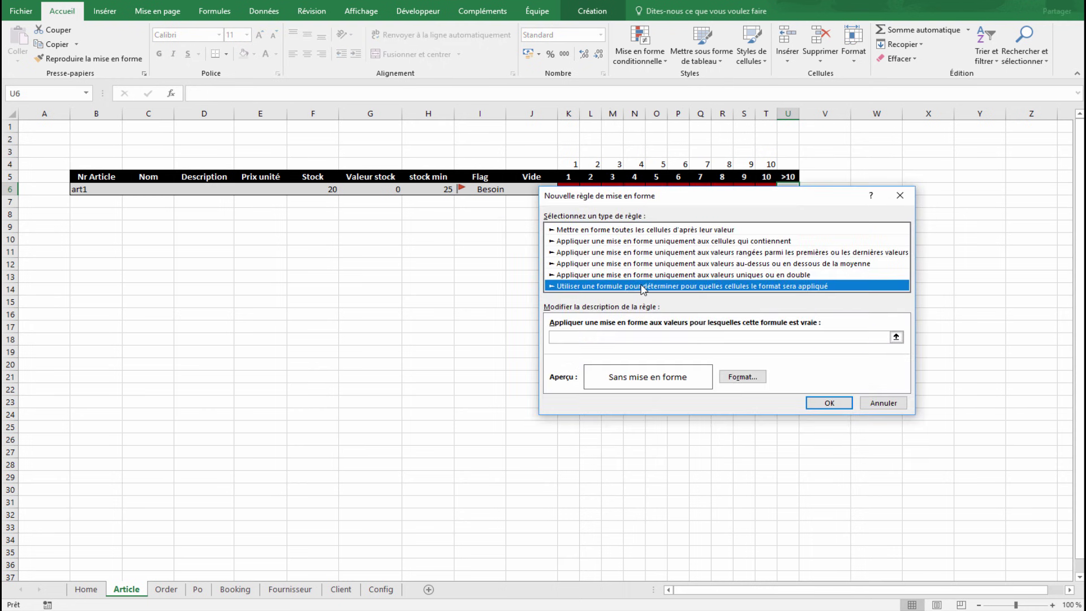
pyautogui.click(631, 337)
pyautogui.moveTo(697, 205); pyautogui.dragTo(648, 275)
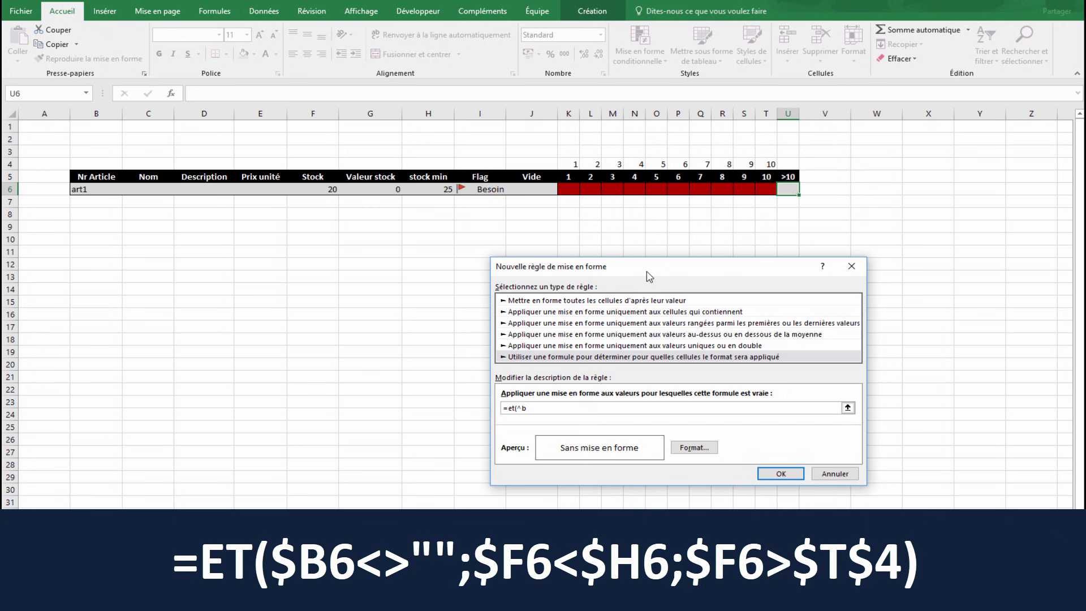
pyautogui.write('b6<>"')
# Give the rule a dark red fill, apply it, and close the rules manager
pyautogui.click(694, 447)
pyautogui.click(567, 292)
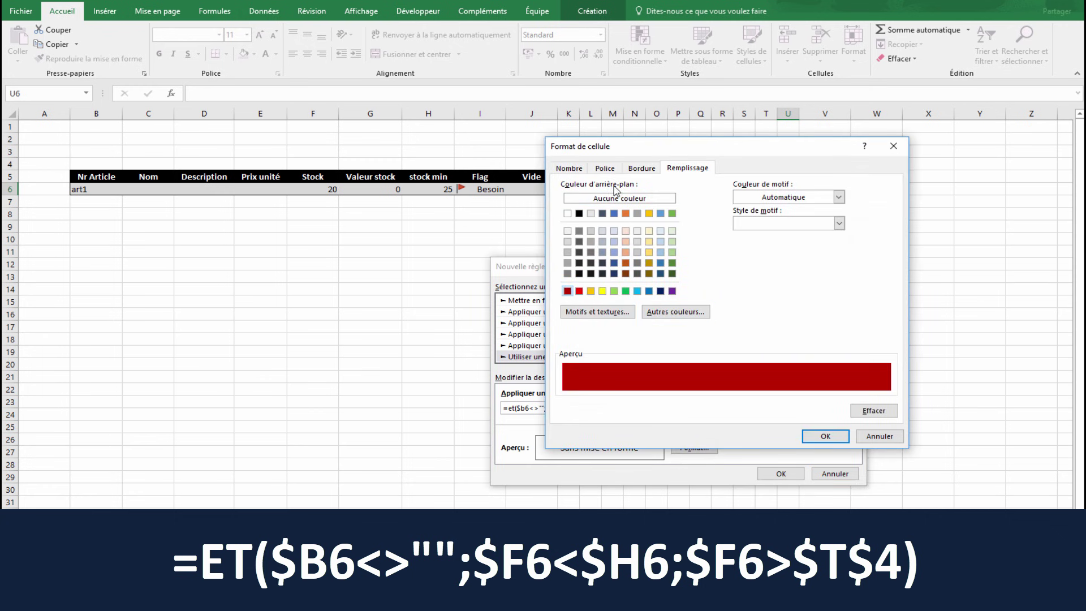
pyautogui.click(642, 168)
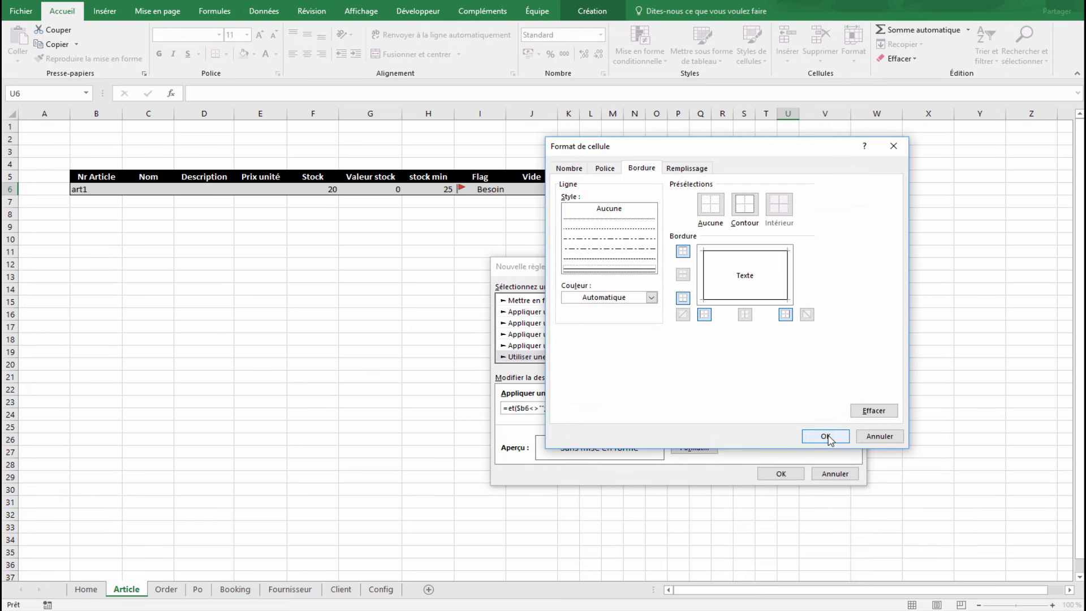
pyautogui.click(827, 437)
pyautogui.click(786, 476)
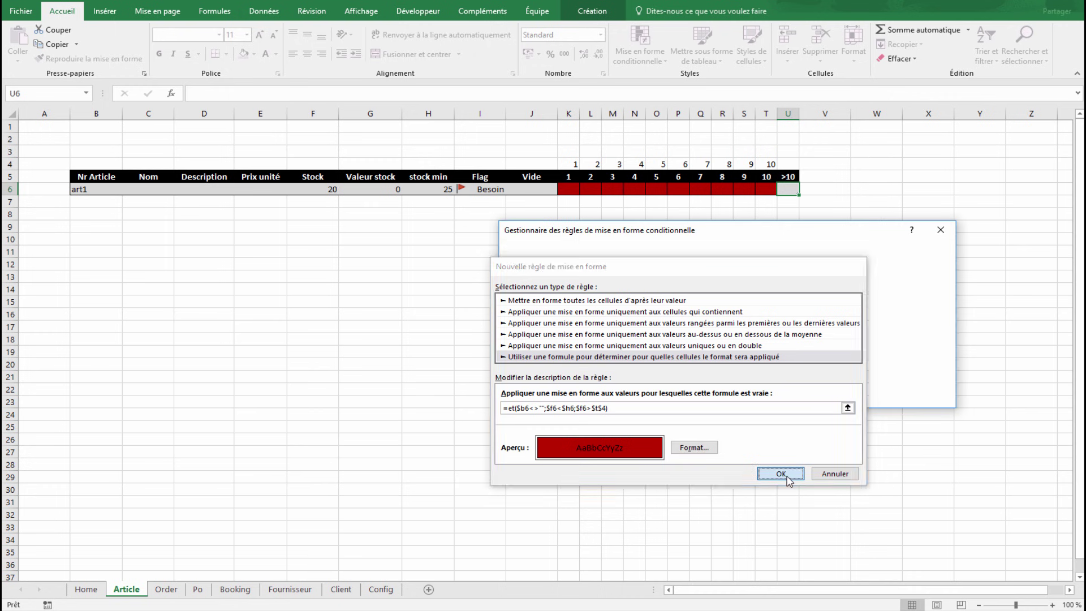
pyautogui.click(925, 398)
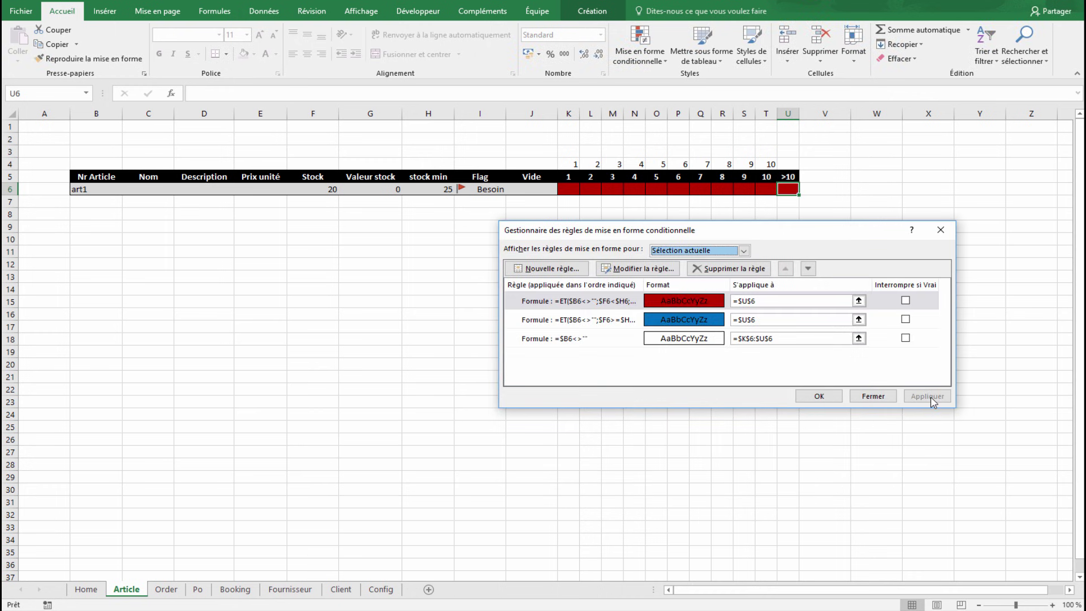
pyautogui.click(818, 396)
pyautogui.click(722, 376)
pyautogui.click(780, 192)
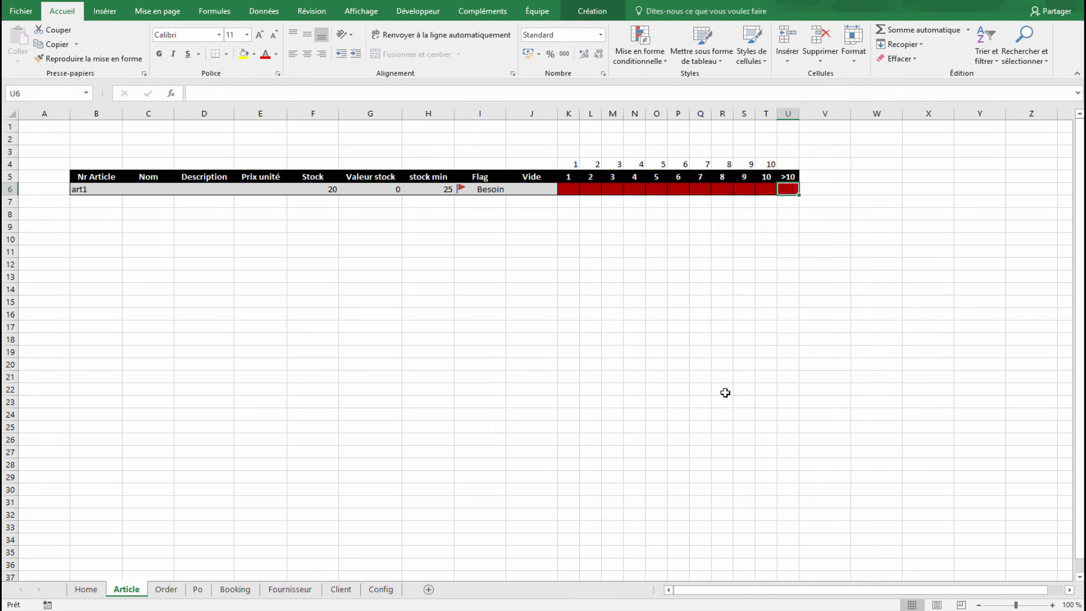
pyautogui.press('Tab')
# Add article art5 in B7 with stock 5 and stock min 3
pyautogui.write('art1')
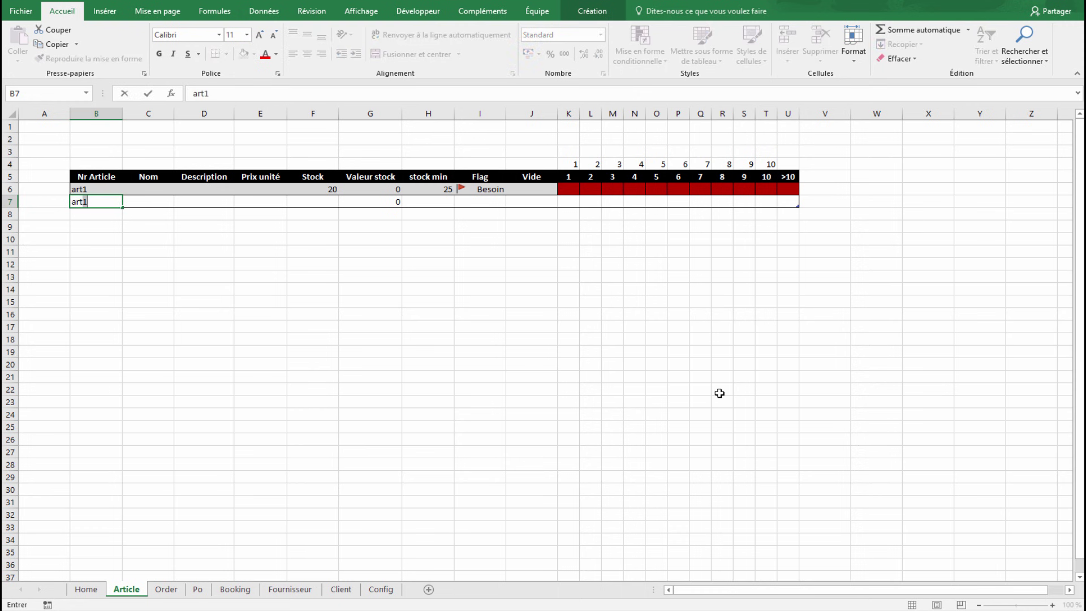
pyautogui.write('5')
pyautogui.press('Tab')
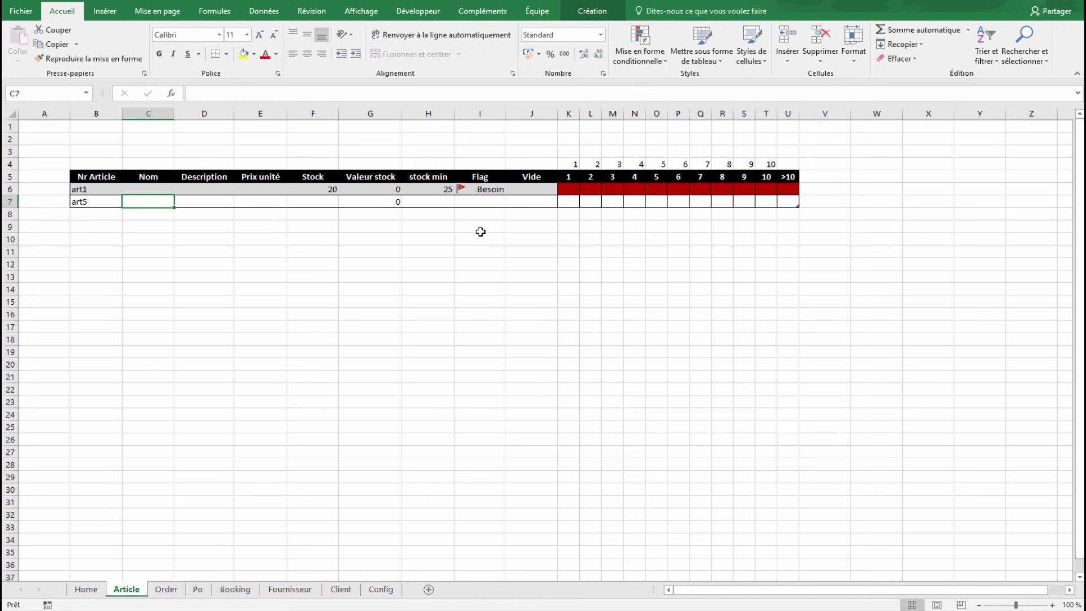
pyautogui.click(325, 202)
pyautogui.write('5')
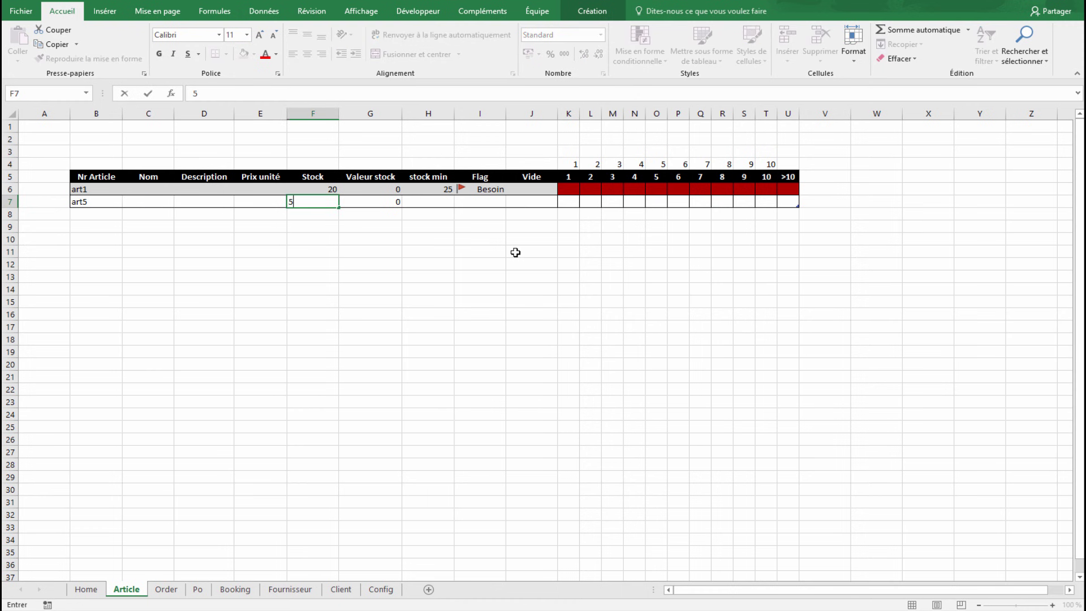
pyautogui.press('Tab')
pyautogui.press('Tab')
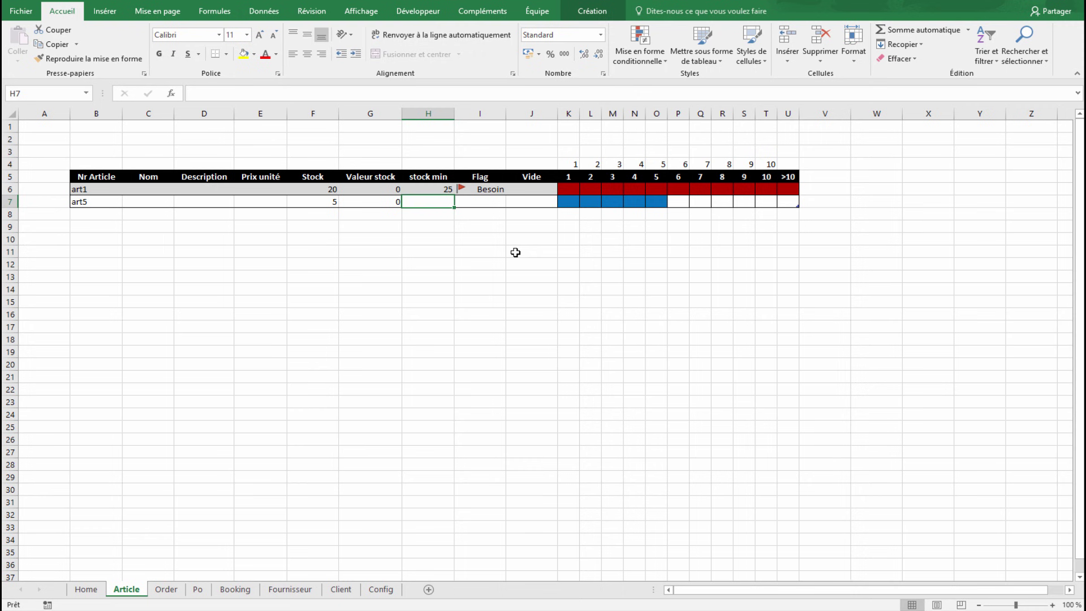
pyautogui.write('3')
pyautogui.press('Return')
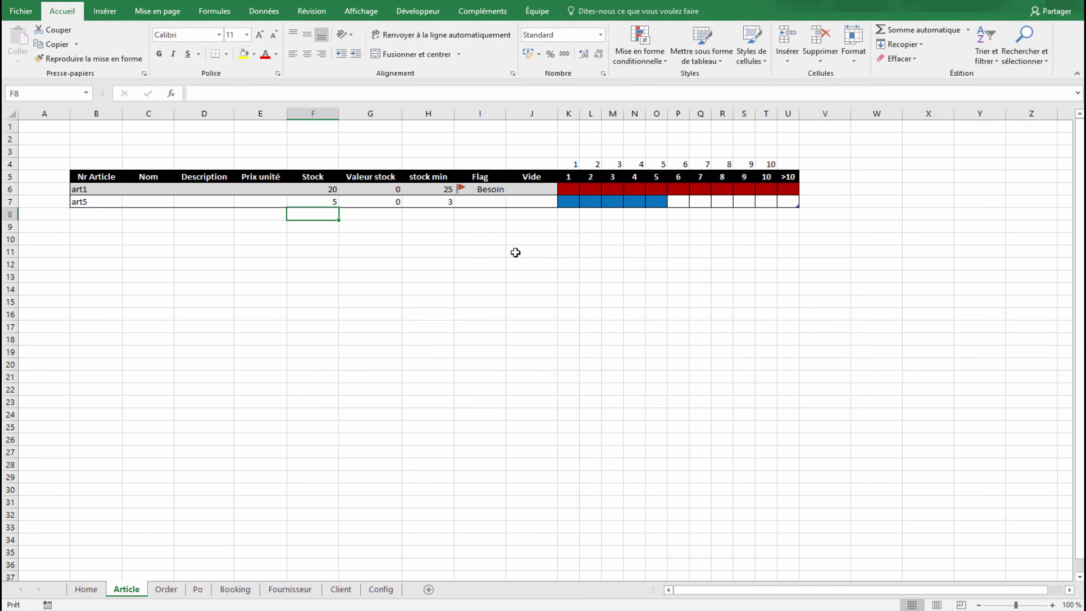
# Lower art5's stock in F7 to 2
pyautogui.press('Up')
pyautogui.press('Right')
pyautogui.press('Right')
pyautogui.press('Left')
pyautogui.press('Left')
pyautogui.write('2')
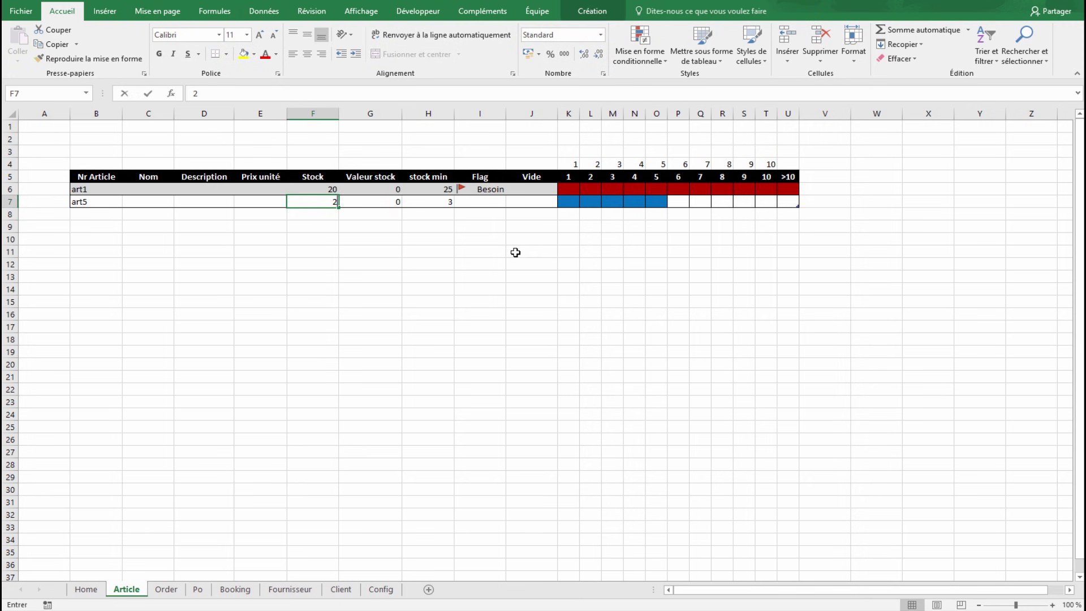
pyautogui.press('Return')
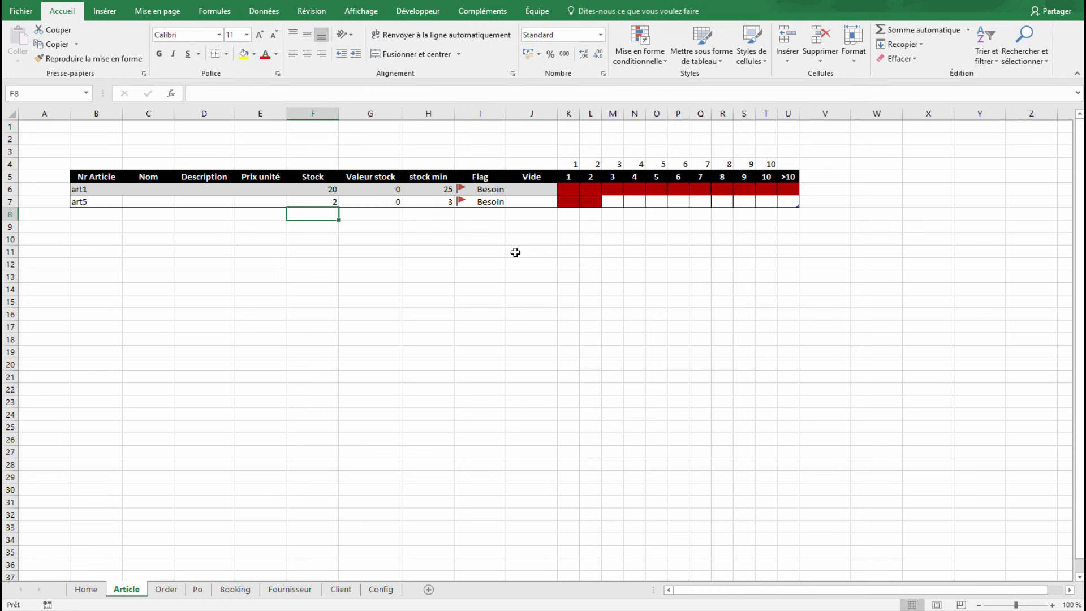
pyautogui.click(552, 301)
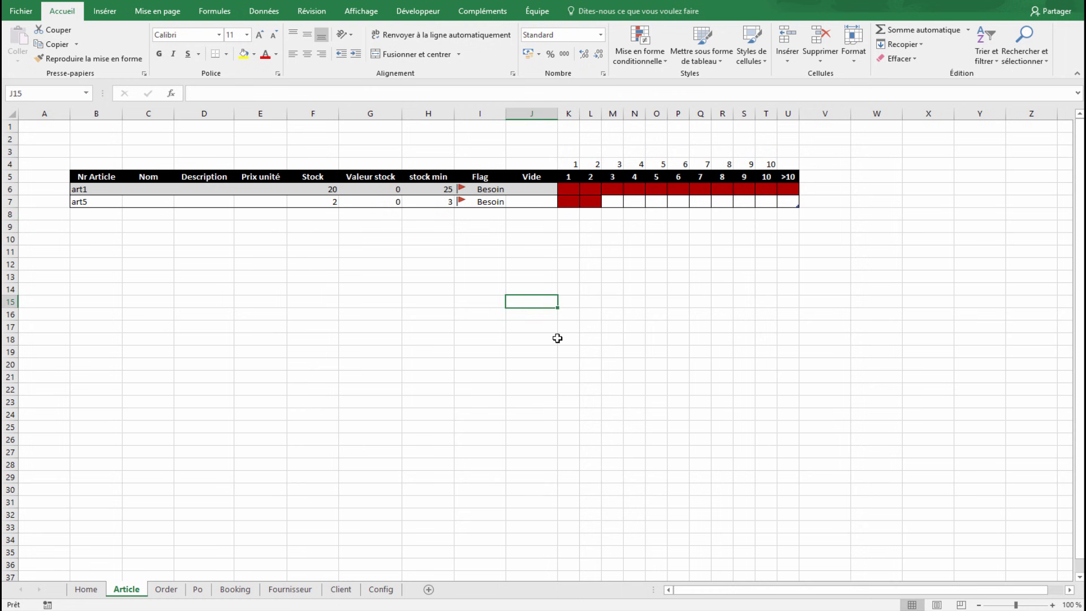
pyautogui.click(568, 227)
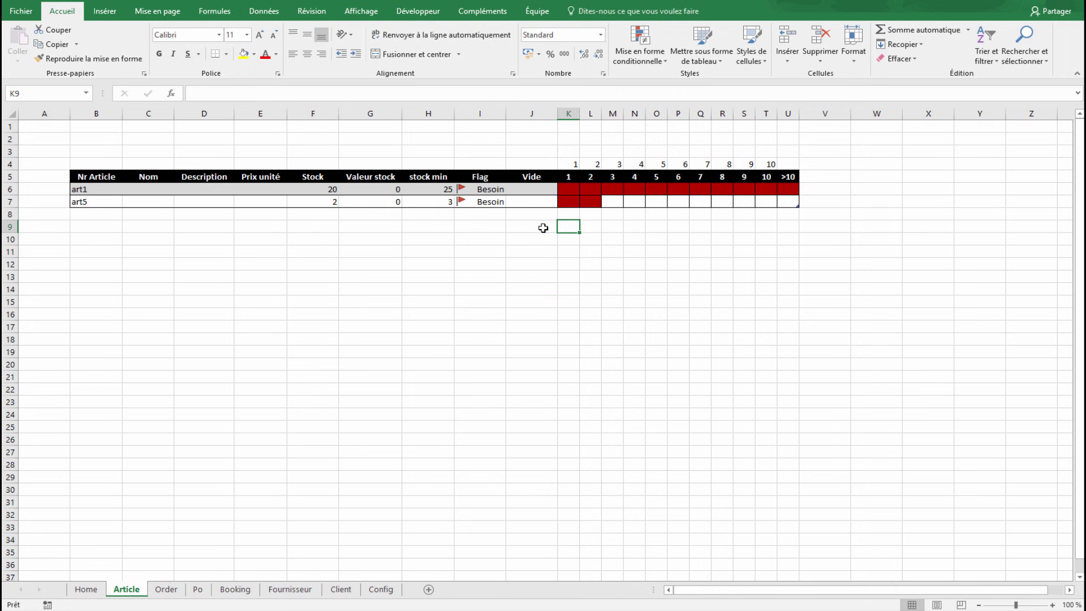
pyautogui.click(533, 176)
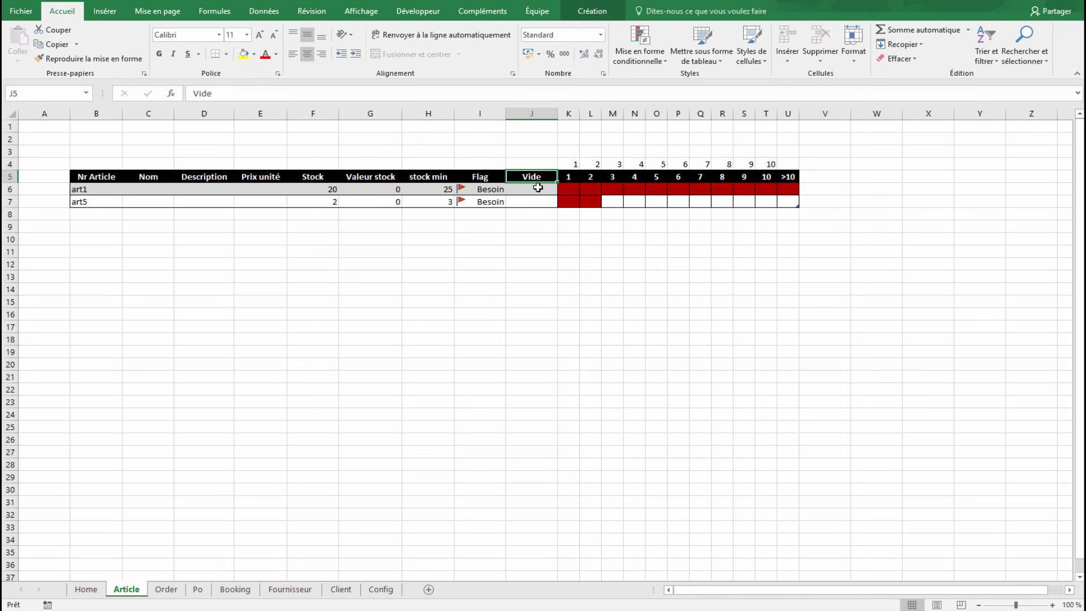
# Restore the accidentally cleared Vide header and select Vide cells J6:J7
pyautogui.press('Delete')
pyautogui.hotkey('ctrl', 'z')
pyautogui.click(538, 238)
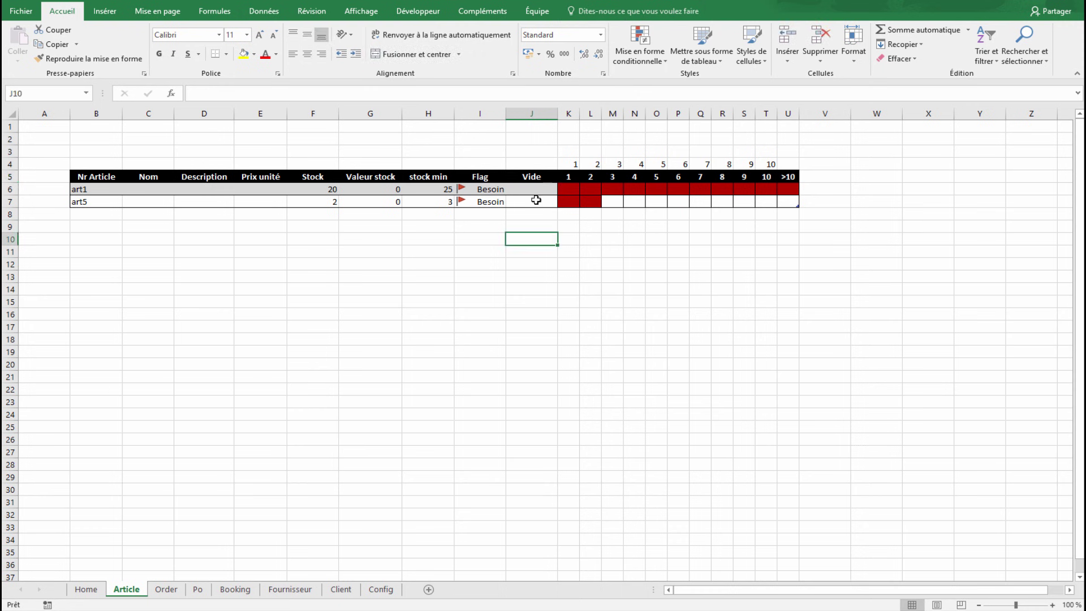
pyautogui.moveTo(537, 191); pyautogui.dragTo(541, 204)
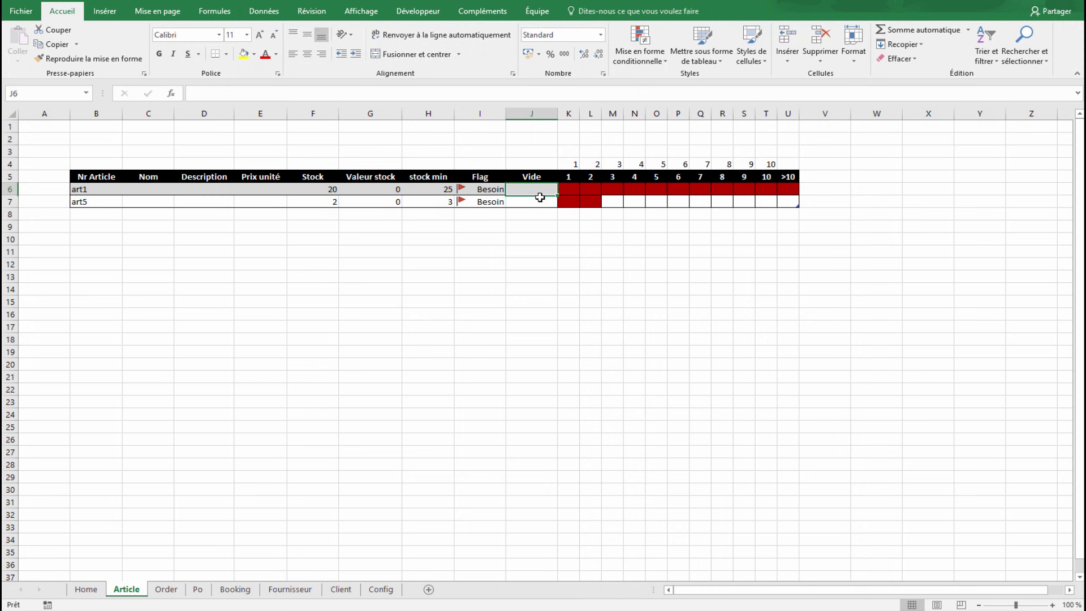
# Start a new formula rule =$B6<>"" for J6:J7
pyautogui.click(640, 53)
pyautogui.click(682, 245)
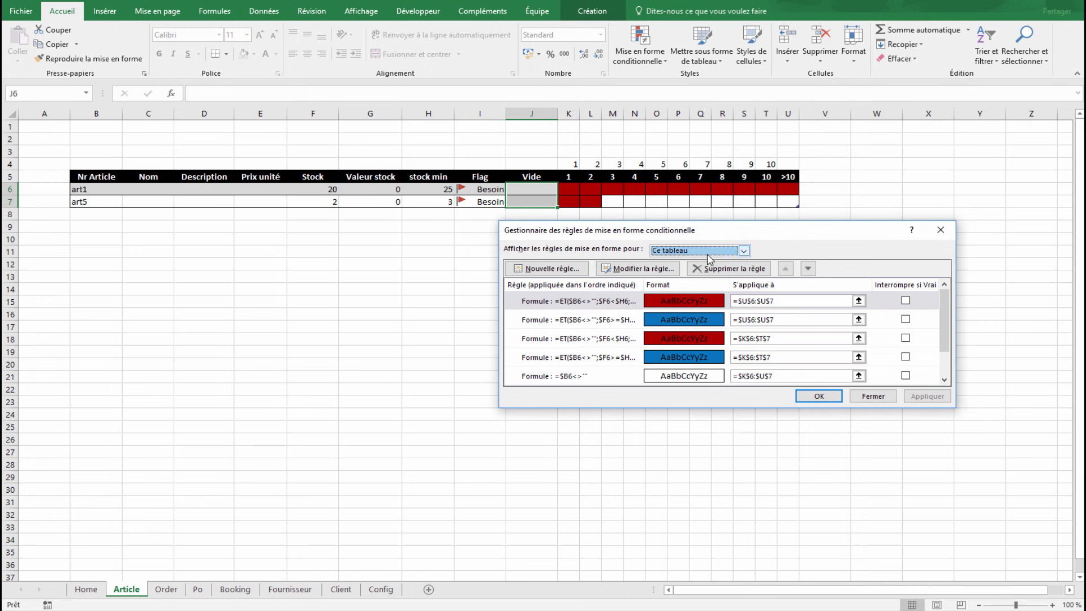
pyautogui.click(556, 269)
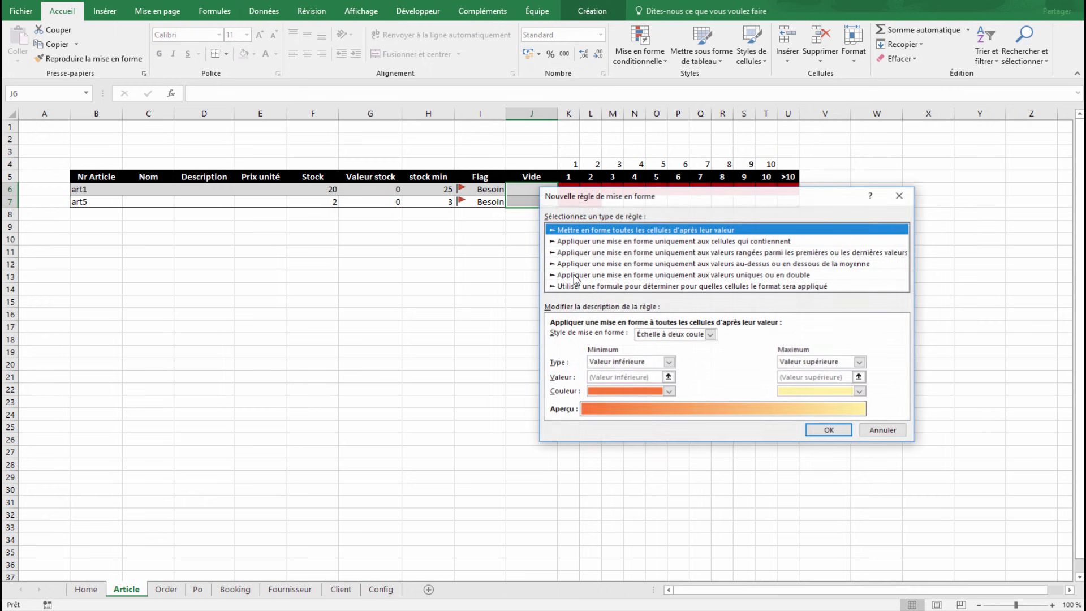
pyautogui.click(591, 286)
pyautogui.click(588, 334)
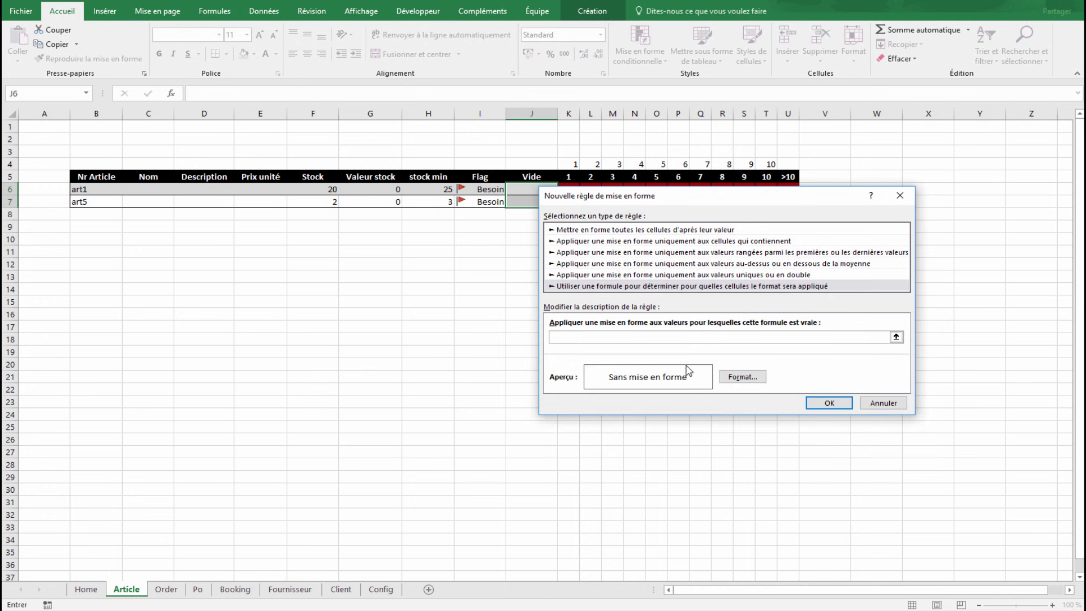
pyautogui.write('=$b6<>"')
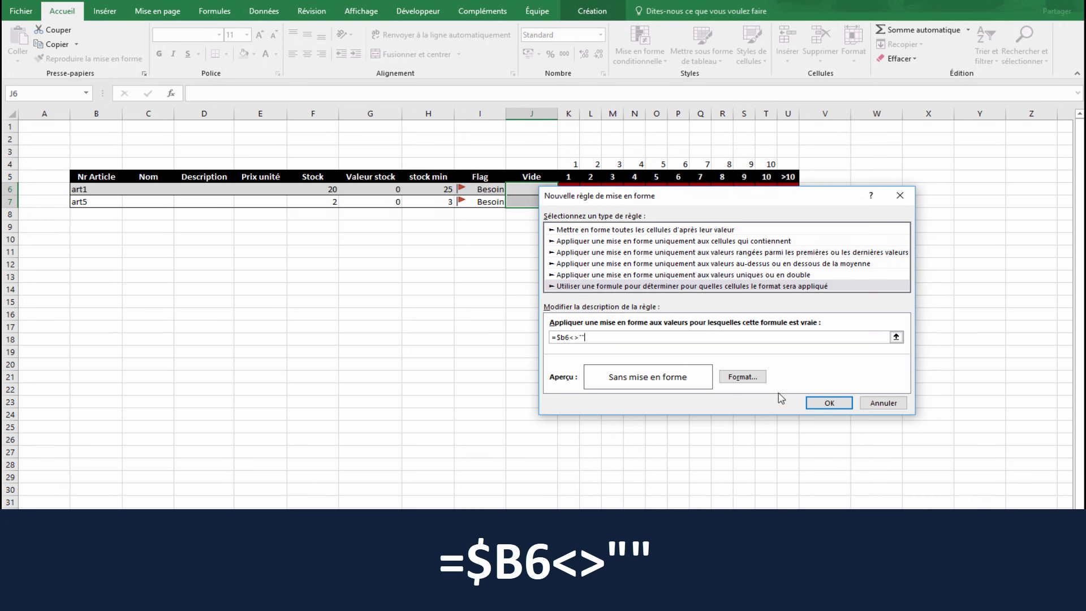
# Give the rule a black fill, then apply it and close the rules manager
pyautogui.click(743, 377)
pyautogui.click(687, 168)
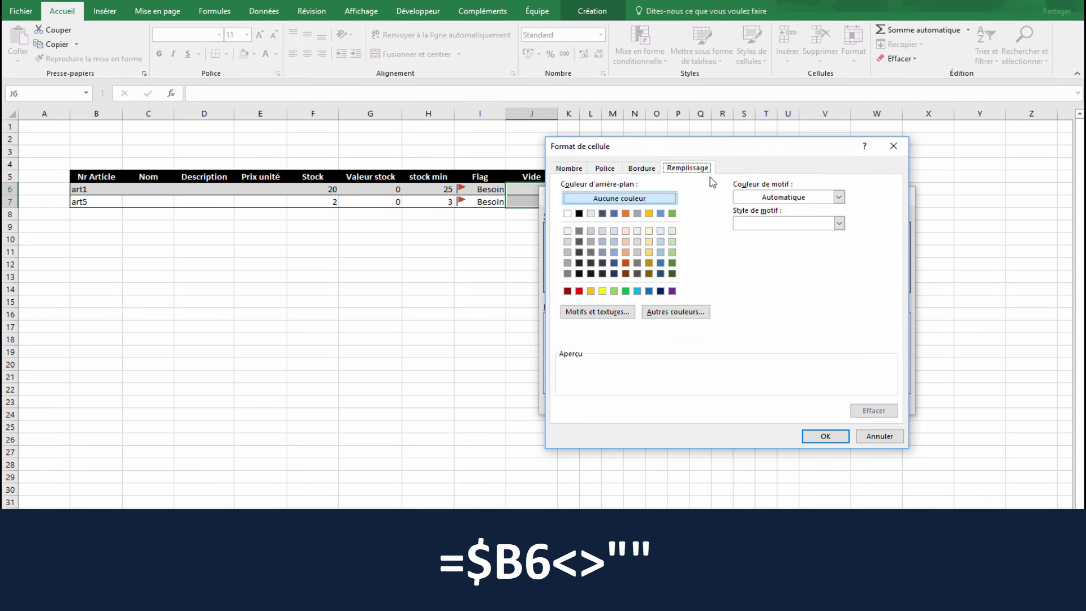
pyautogui.click(579, 213)
pyautogui.click(831, 437)
pyautogui.click(831, 403)
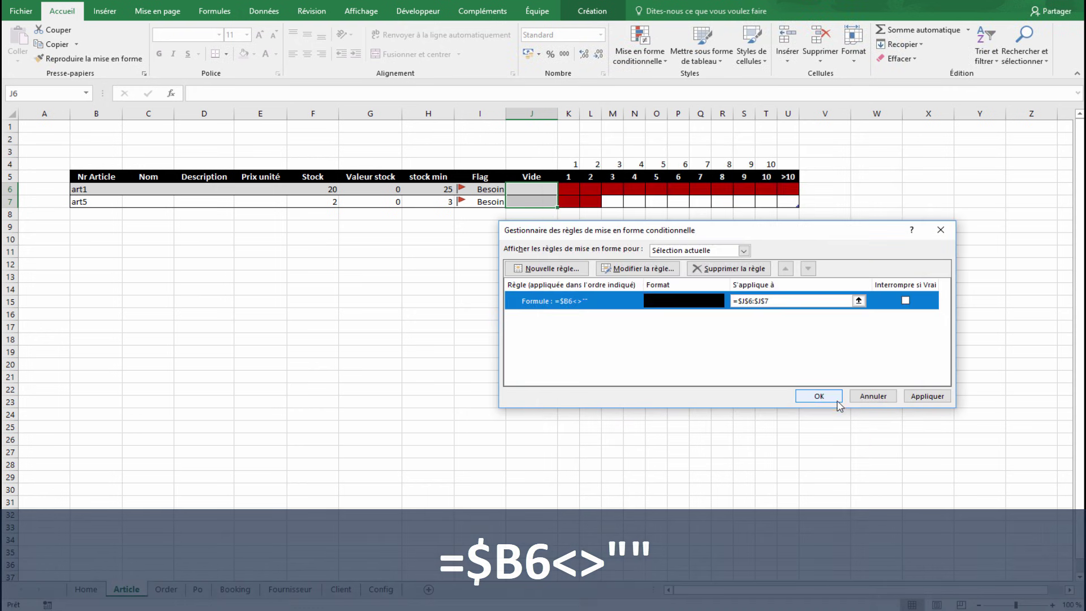
pyautogui.click(926, 396)
pyautogui.click(818, 396)
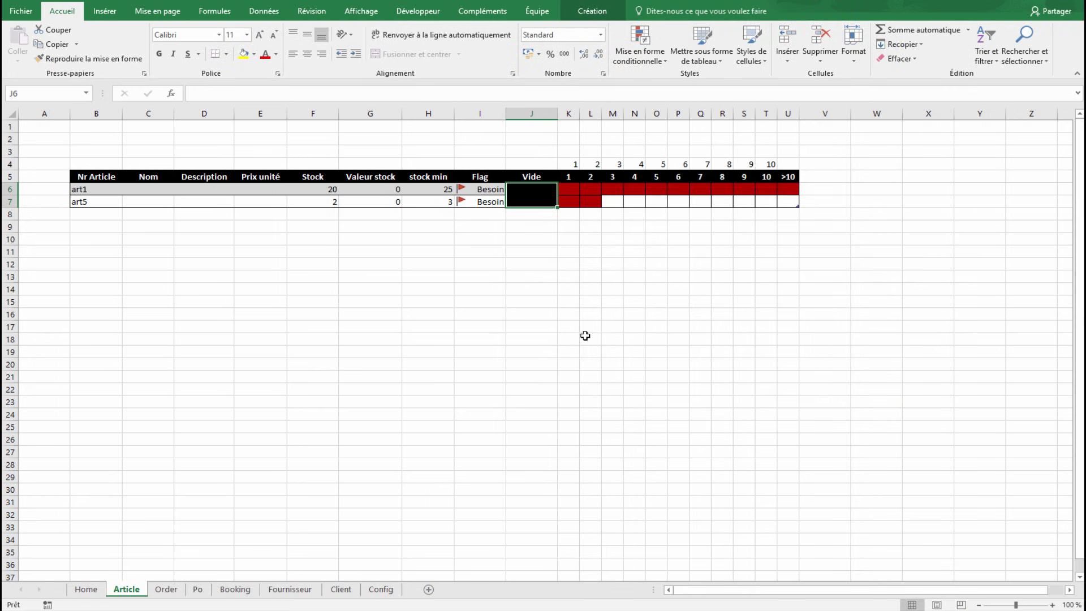
# Select the Vide header to change its font colour
pyautogui.click(588, 336)
pyautogui.click(544, 176)
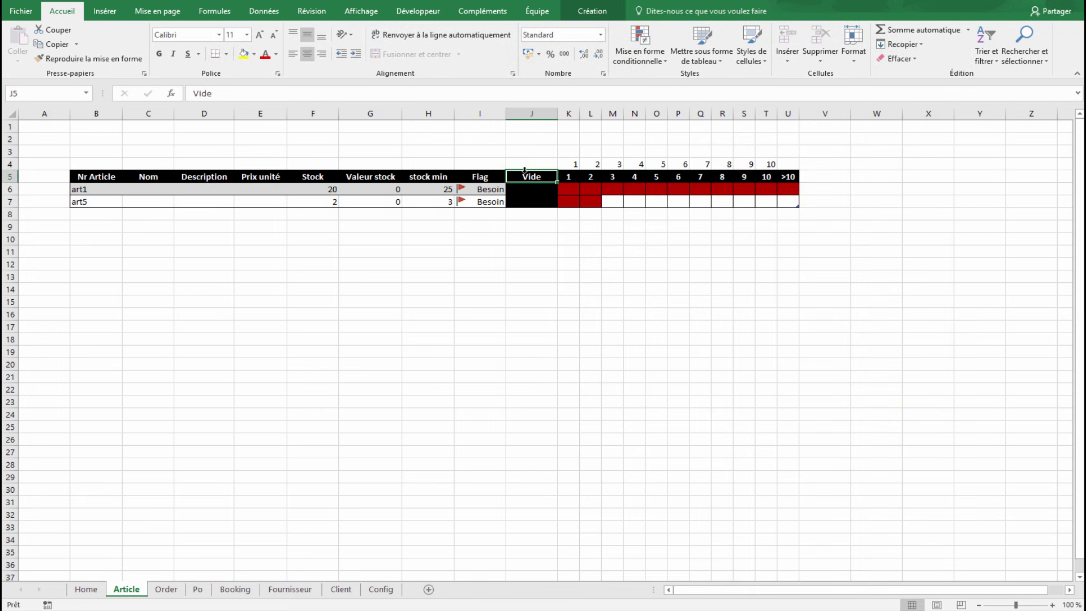
pyautogui.click(276, 54)
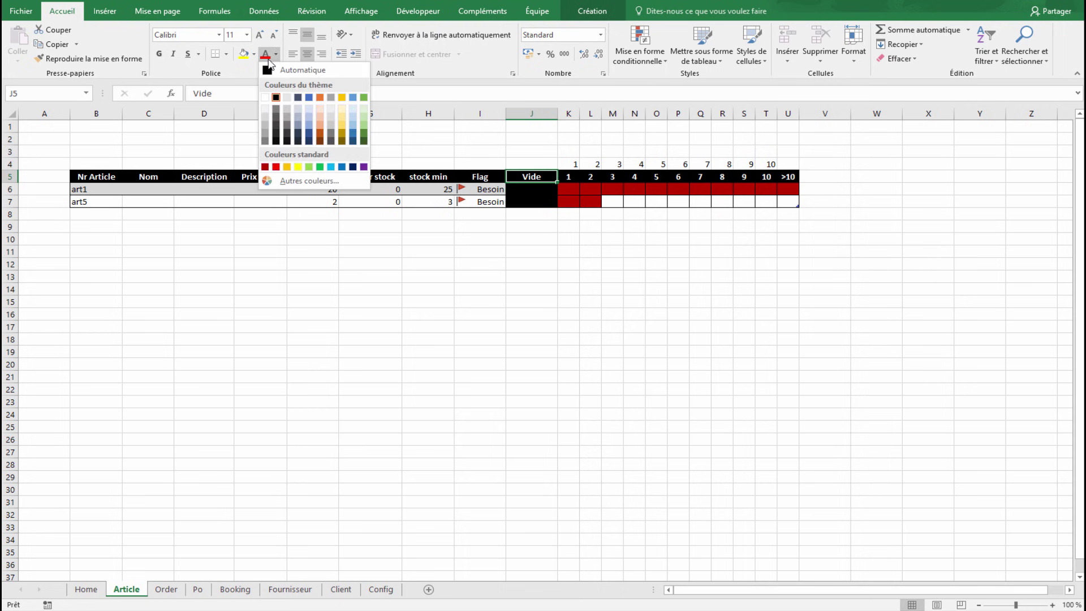
# Color the Vide header in J5 black and drag column J narrow to a thin strip
pyautogui.click(274, 69)
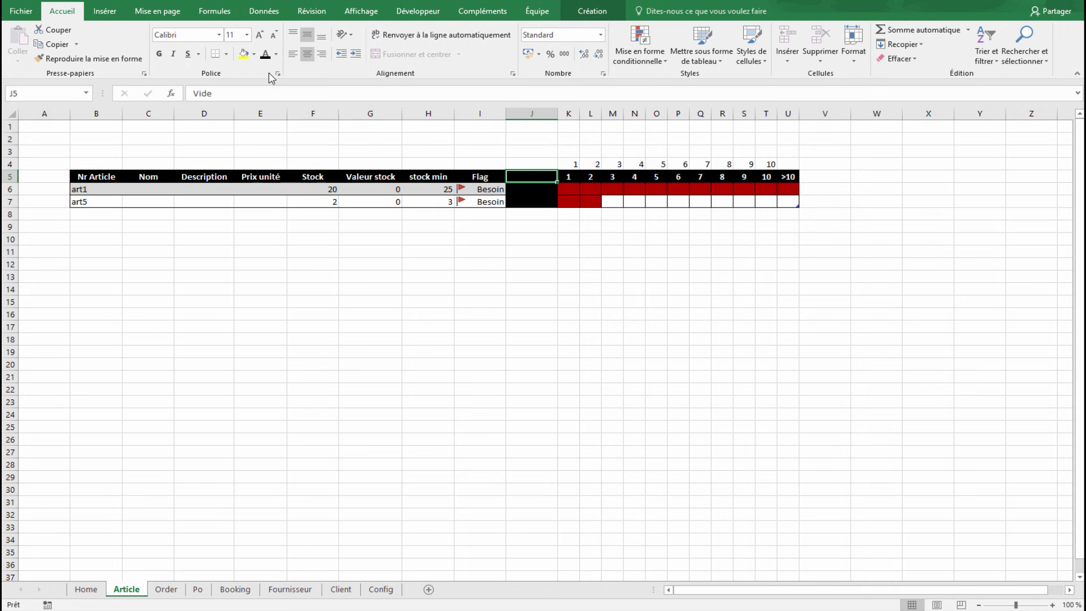
pyautogui.click(608, 388)
pyautogui.moveTo(558, 113); pyautogui.dragTo(508, 120)
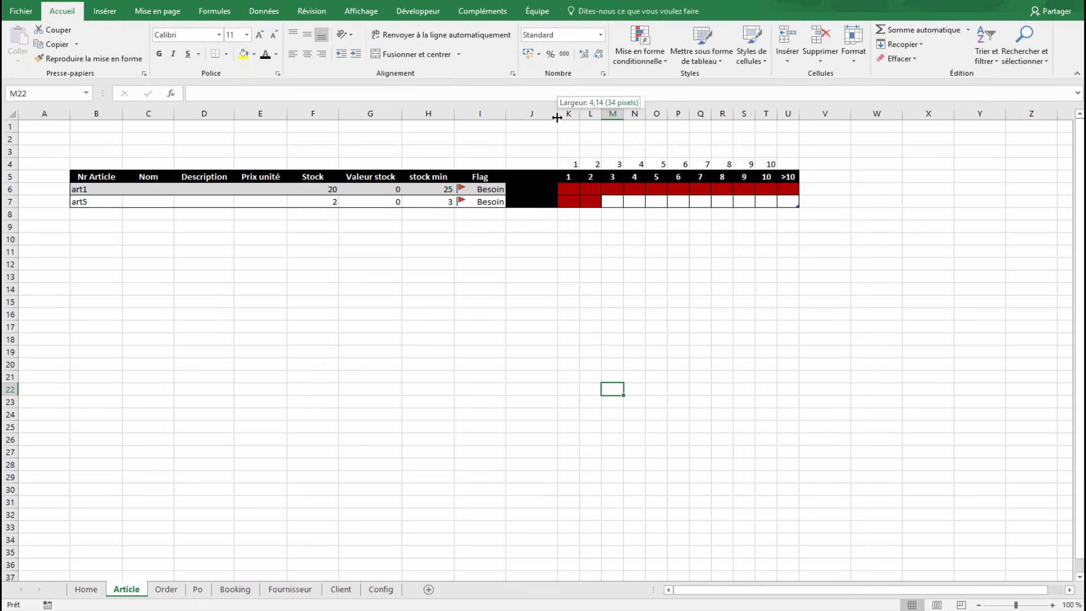
pyautogui.moveTo(542, 301); pyautogui.dragTo(512, 302)
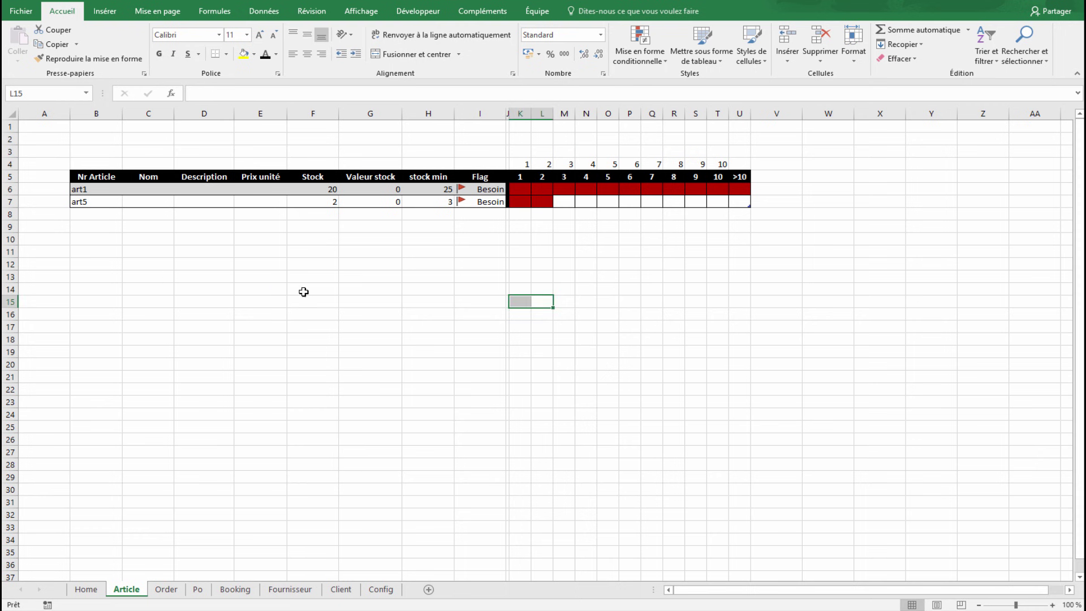
pyautogui.click(23, 12)
pyautogui.press('Escape')
# Stretch UserForm1 taller, place a first label, and give the form a larger font size
pyautogui.hotkey('alt', 'F11')
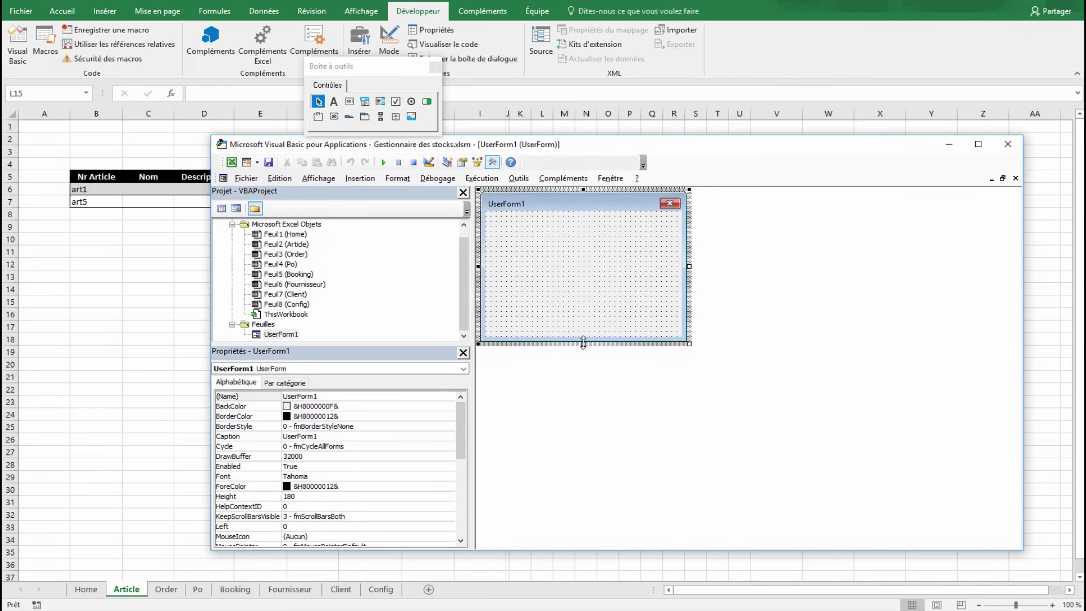
pyautogui.moveTo(583, 344); pyautogui.dragTo(583, 540)
pyautogui.click(334, 101)
pyautogui.click(503, 219)
pyautogui.click(583, 367)
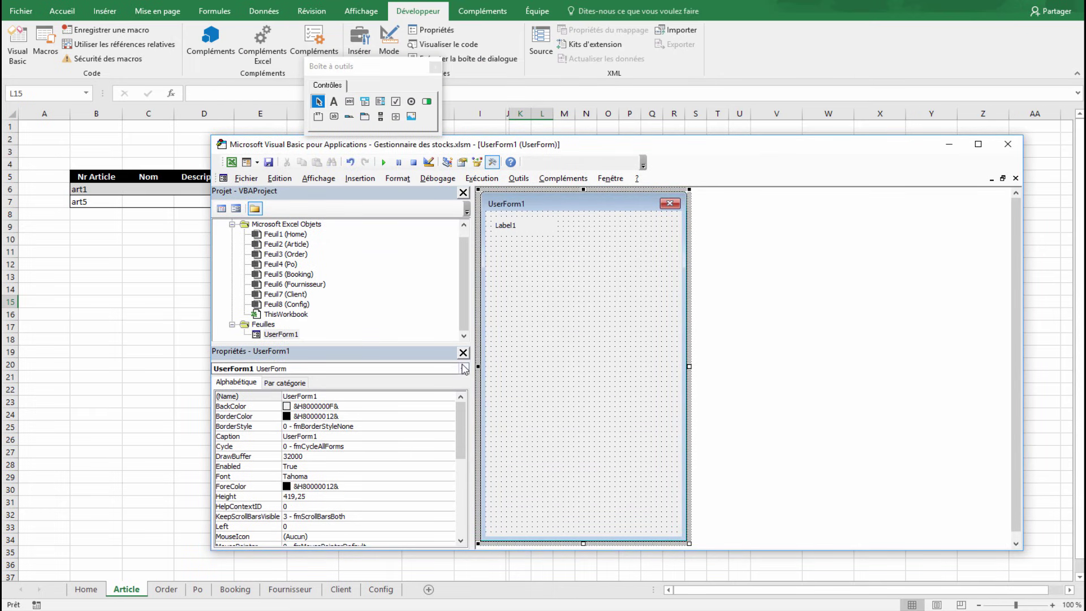
pyautogui.click(362, 476)
pyautogui.click(449, 477)
pyautogui.click(474, 252)
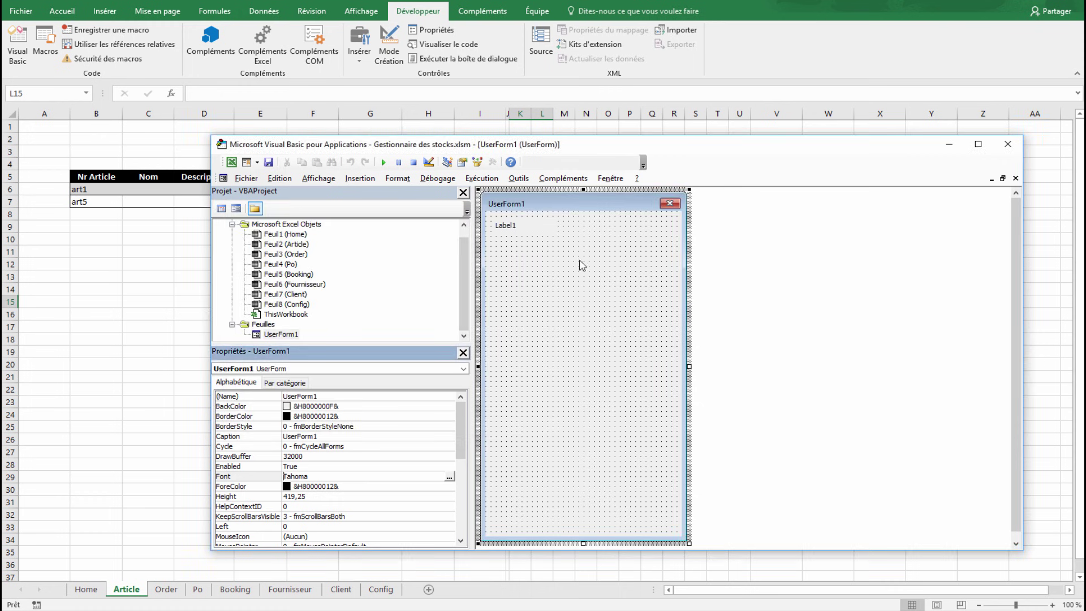
pyautogui.click(449, 477)
pyautogui.click(424, 304)
pyautogui.click(474, 251)
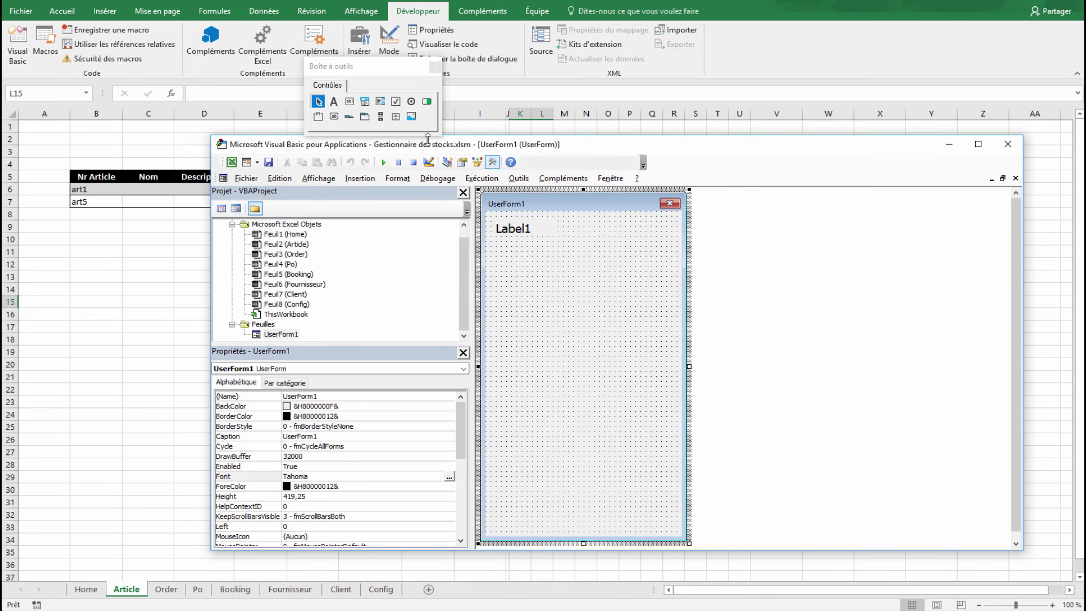
# Add a 'Nom :' label with a wide text box beside it
pyautogui.click(334, 101)
pyautogui.click(515, 264)
pyautogui.click(310, 476)
pyautogui.click(310, 466)
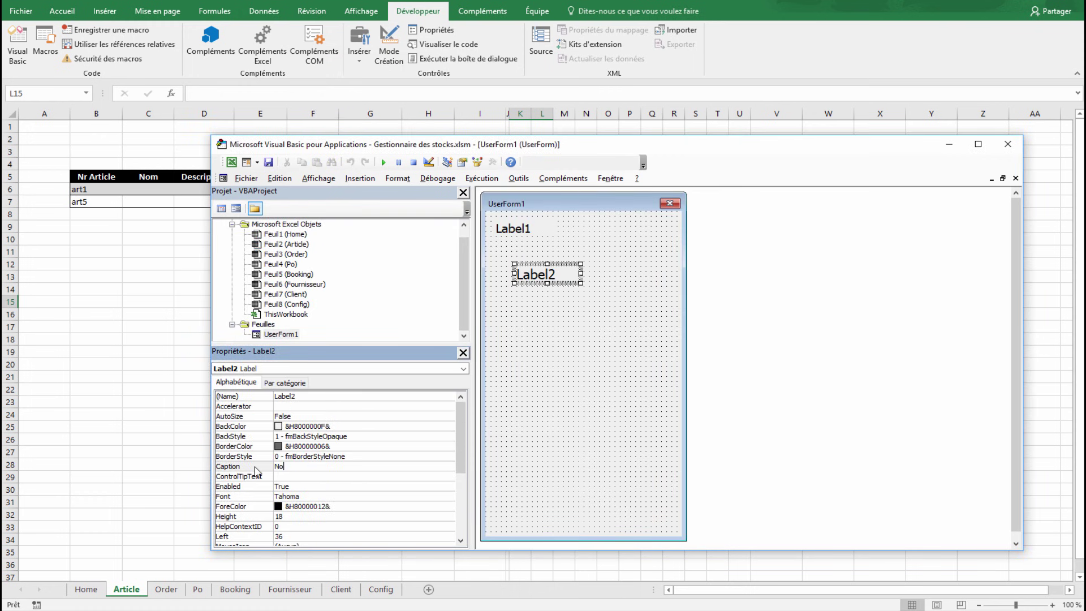
pyautogui.write('Nom :')
pyautogui.click(521, 243)
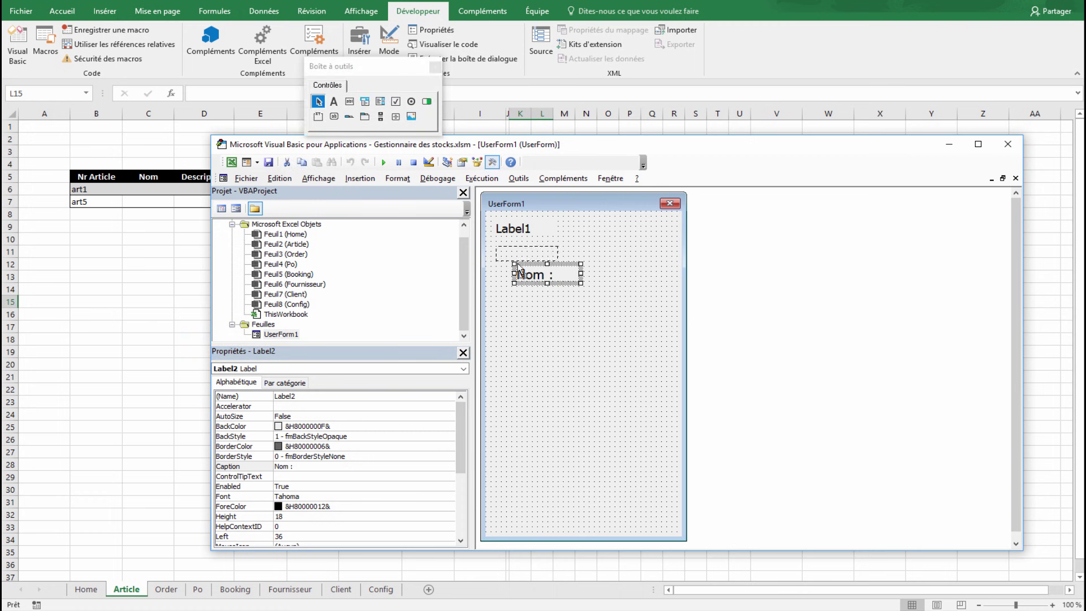
pyautogui.moveTo(532, 275); pyautogui.dragTo(511, 255)
pyautogui.click(349, 101)
pyautogui.click(552, 293)
pyautogui.moveTo(581, 291)
pyautogui.mouseDown()
pyautogui.moveTo(568, 250)
pyautogui.moveTo(665, 259)
pyautogui.mouseUp()
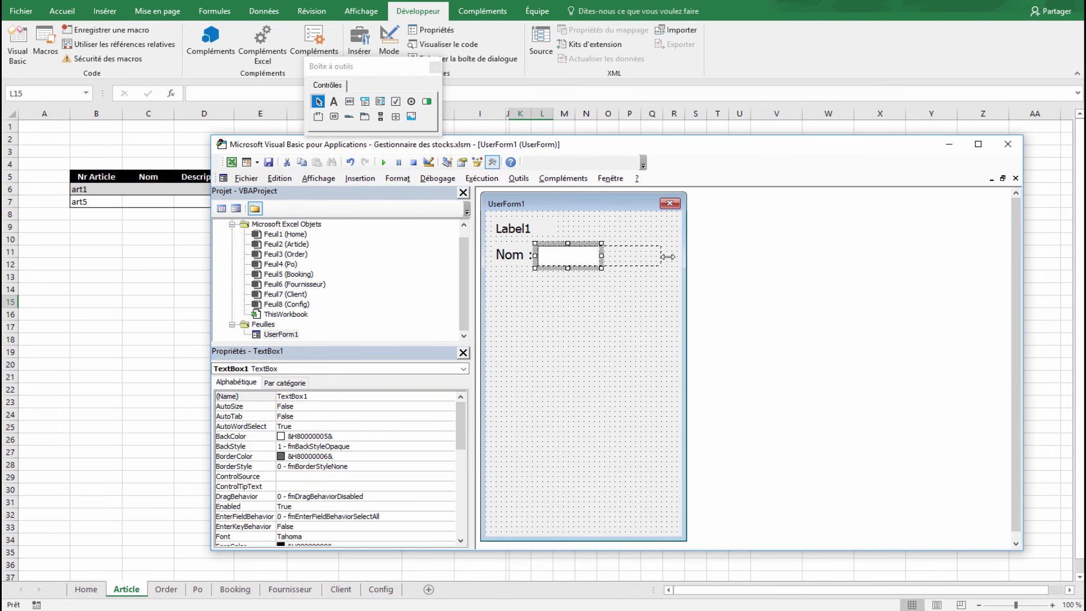
pyautogui.click(527, 302)
# Add a 'Description :' label with a large text box below it
pyautogui.click(334, 101)
pyautogui.click(535, 299)
pyautogui.moveTo(546, 305); pyautogui.dragTo(504, 285)
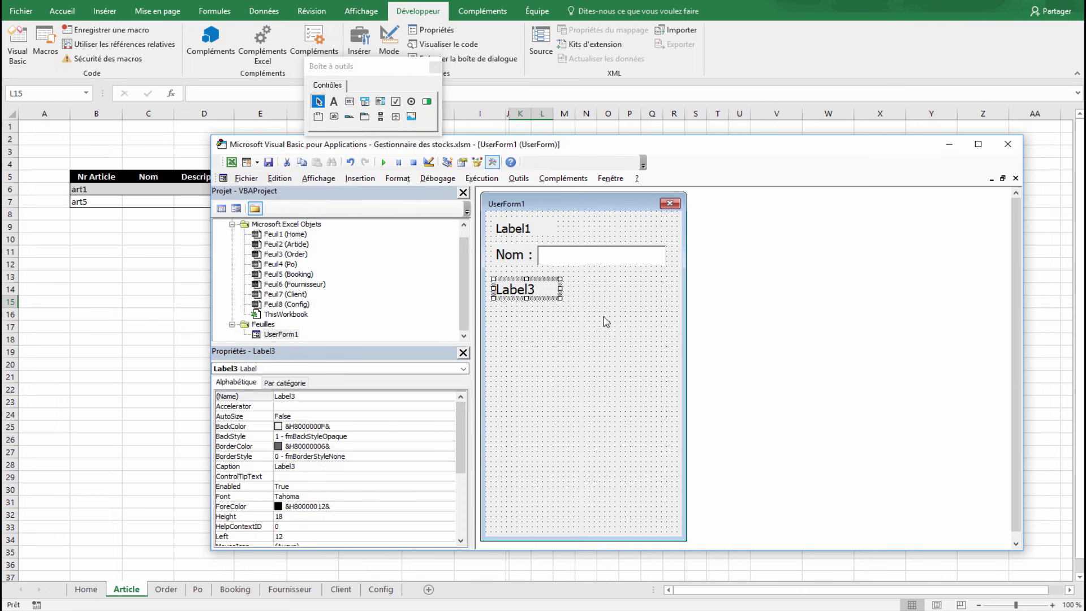
pyautogui.click(504, 288)
pyautogui.write('Description :')
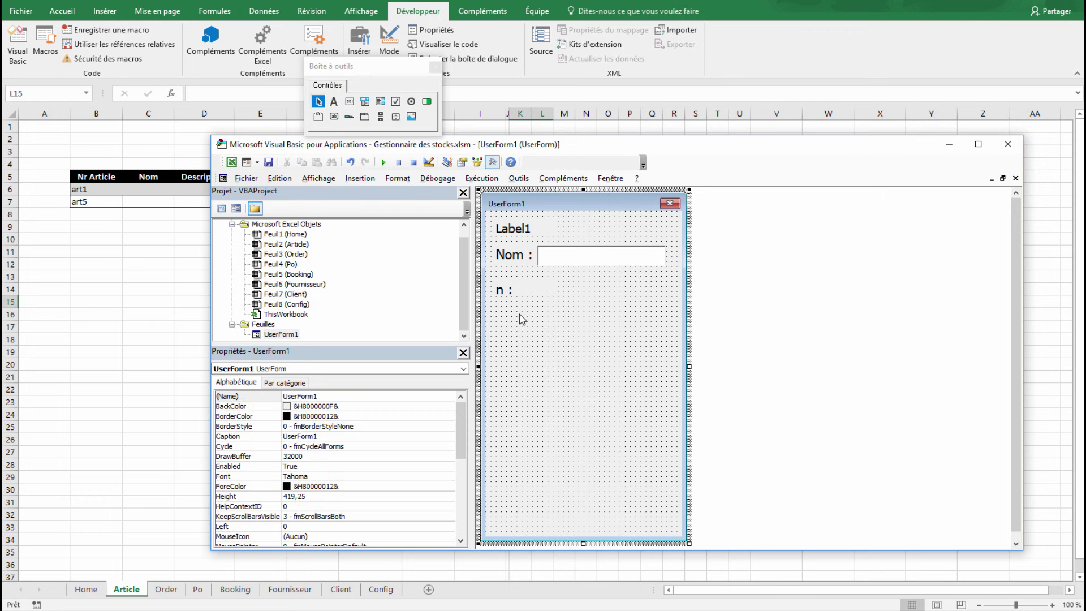
pyautogui.click(526, 289)
pyautogui.moveTo(563, 288); pyautogui.dragTo(611, 291)
pyautogui.click(536, 330)
pyautogui.click(349, 101)
pyautogui.click(545, 333)
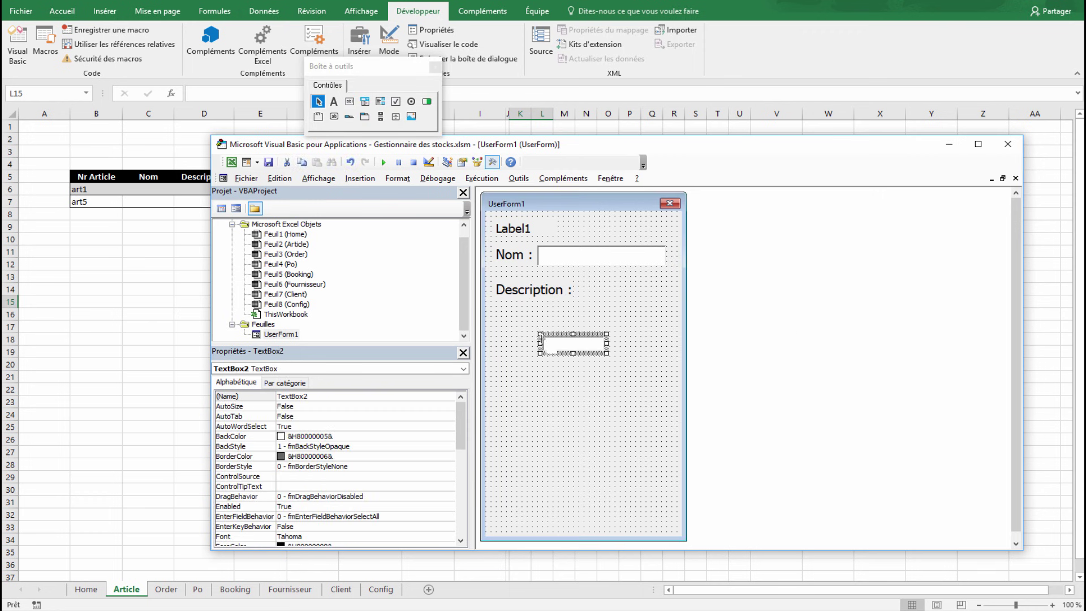
pyautogui.moveTo(566, 338)
pyautogui.mouseDown()
pyautogui.moveTo(516, 303)
pyautogui.moveTo(668, 395)
pyautogui.mouseUp()
pyautogui.click(531, 449)
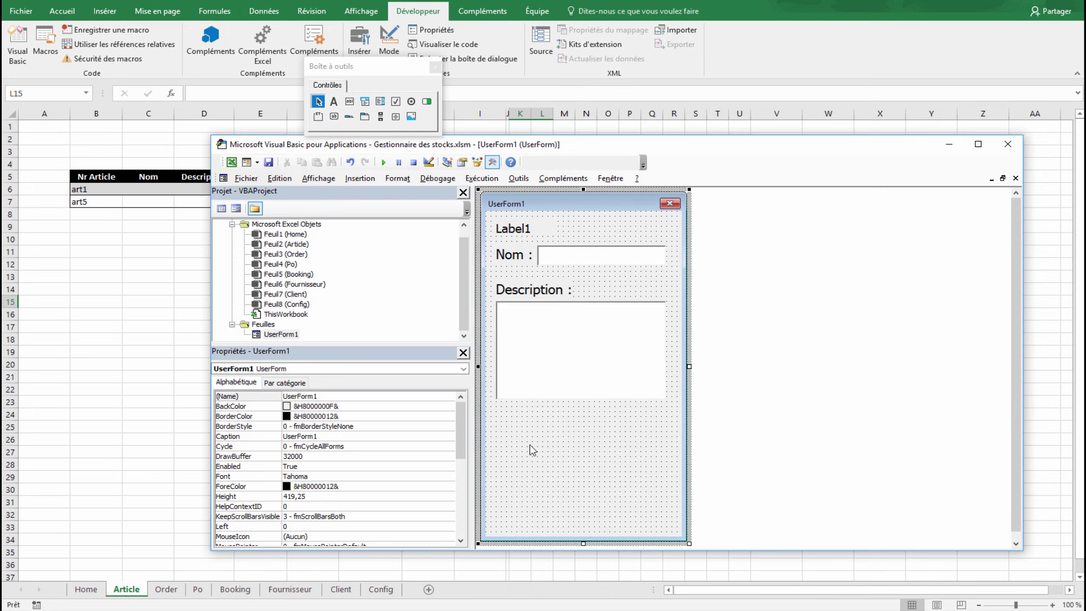
# Add a 'Prix :' label with a text box beside it
pyautogui.click(334, 101)
pyautogui.click(502, 426)
pyautogui.moveTo(512, 440); pyautogui.dragTo(511, 419)
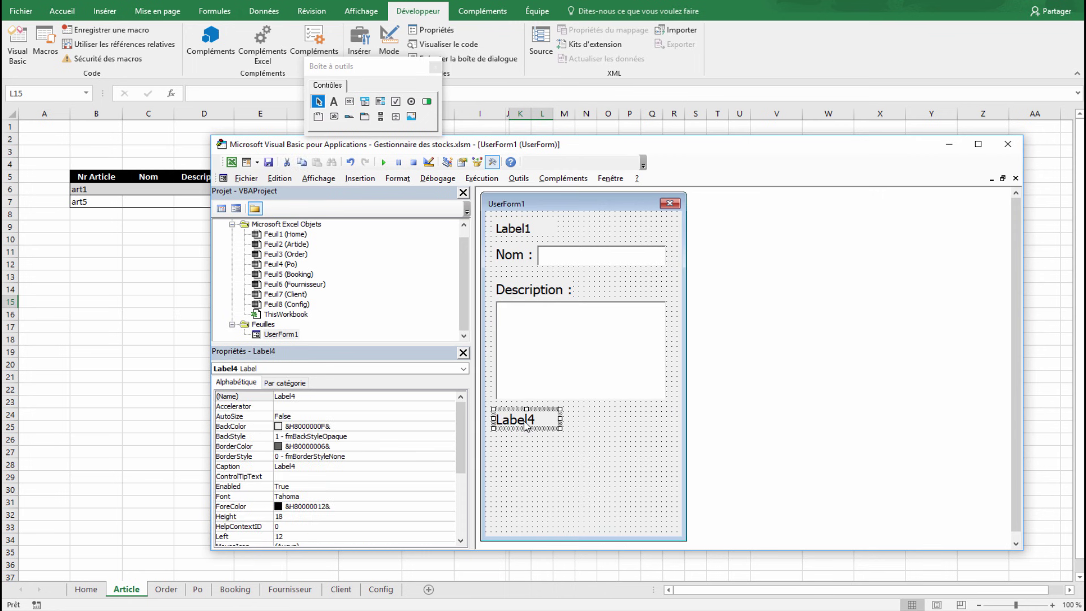
pyautogui.click(503, 419)
pyautogui.write('Prix :')
pyautogui.doubleClick(526, 419)
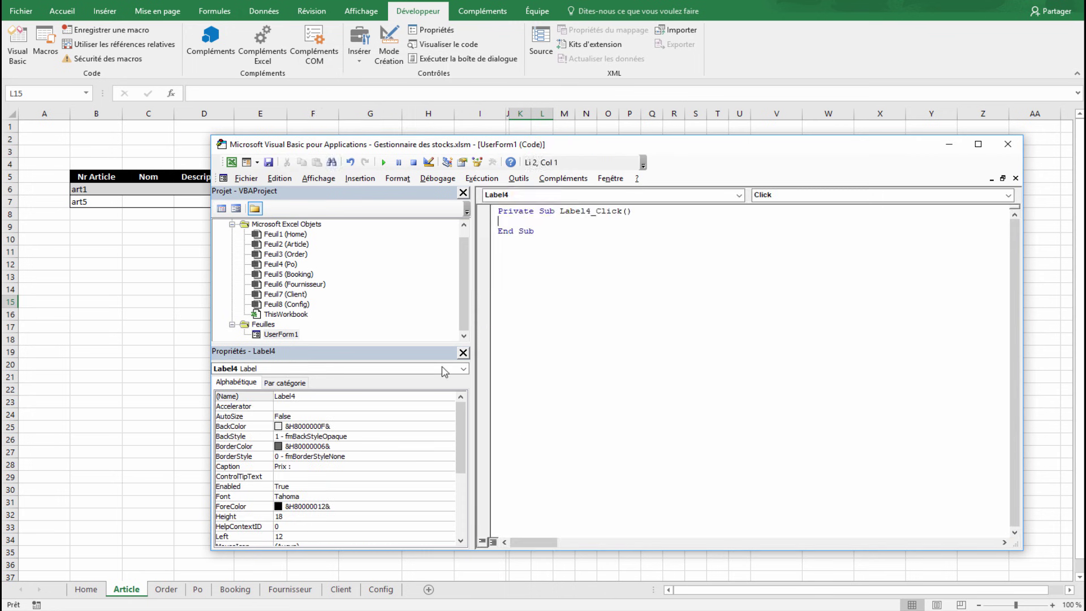
pyautogui.hotkey('shift', 'F7')
pyautogui.click(572, 480)
pyautogui.click(349, 101)
pyautogui.click(553, 441)
pyautogui.moveTo(566, 448); pyautogui.dragTo(546, 421)
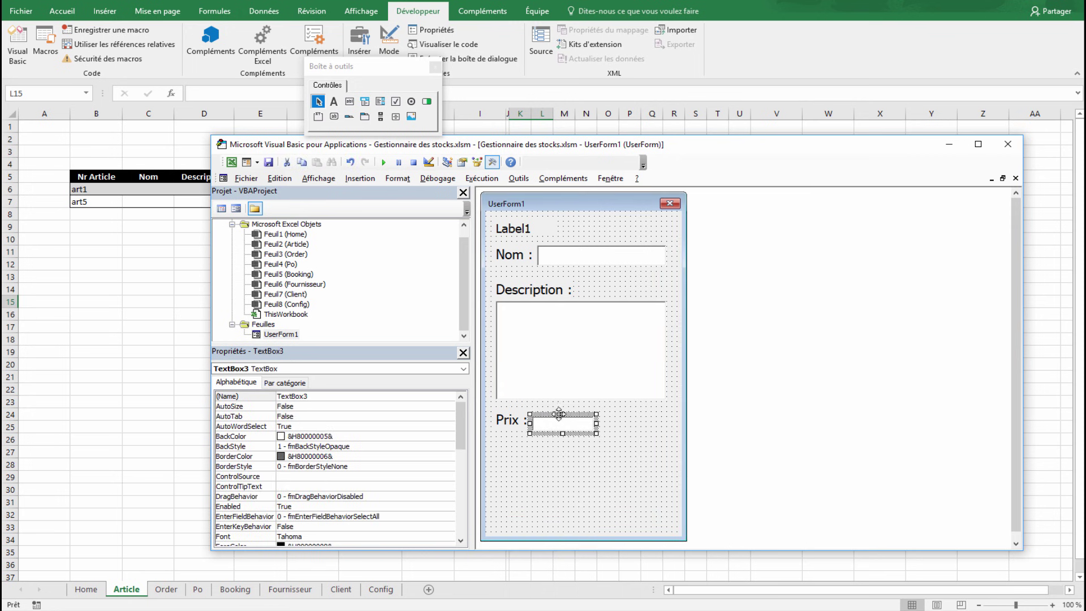
pyautogui.click(571, 511)
# Add a 'Stock min :' label and text box, lining up the Prix box with it
pyautogui.click(333, 101)
pyautogui.click(551, 473)
pyautogui.moveTo(565, 476); pyautogui.dragTo(512, 449)
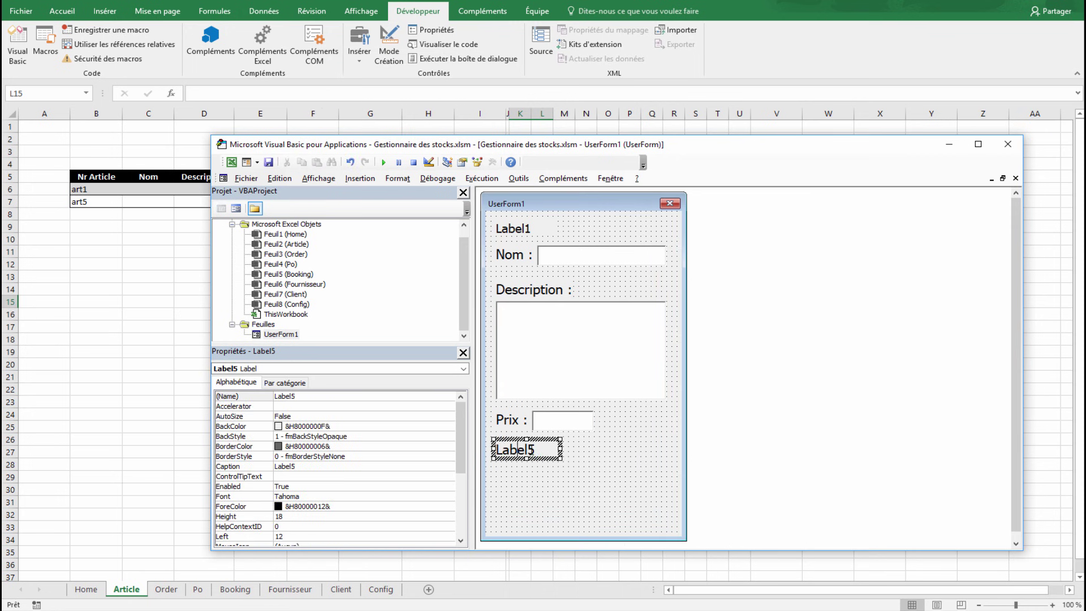
pyautogui.write('Stock min :')
pyautogui.click(547, 470)
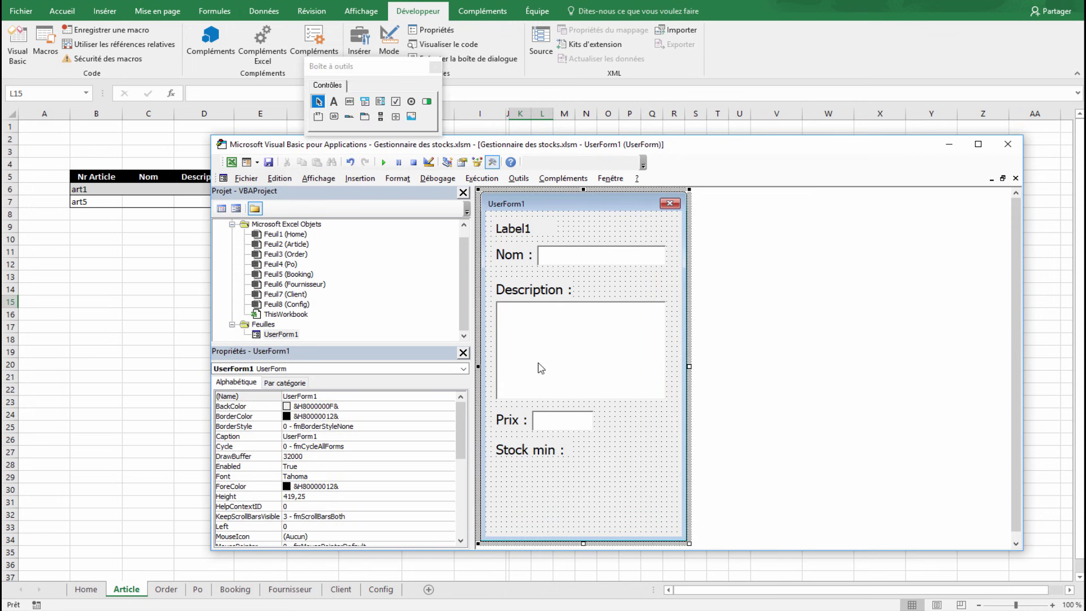
pyautogui.moveTo(575, 440); pyautogui.dragTo(637, 455)
pyautogui.moveTo(600, 421); pyautogui.dragTo(640, 419)
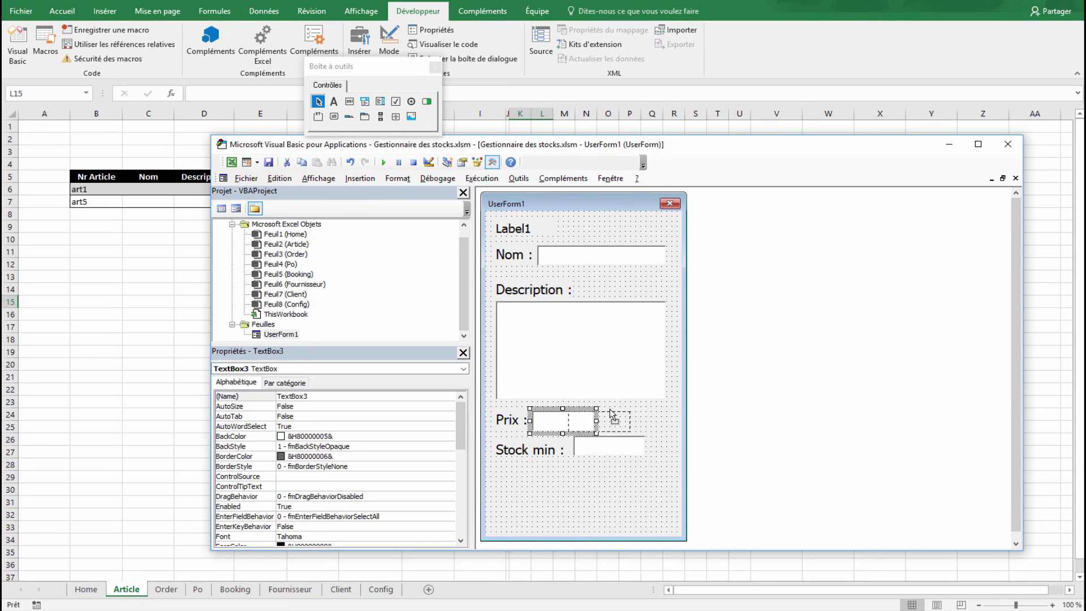
# Add a command button at the form's bottom captioned 'Ajouter'
pyautogui.click(498, 503)
pyautogui.click(334, 116)
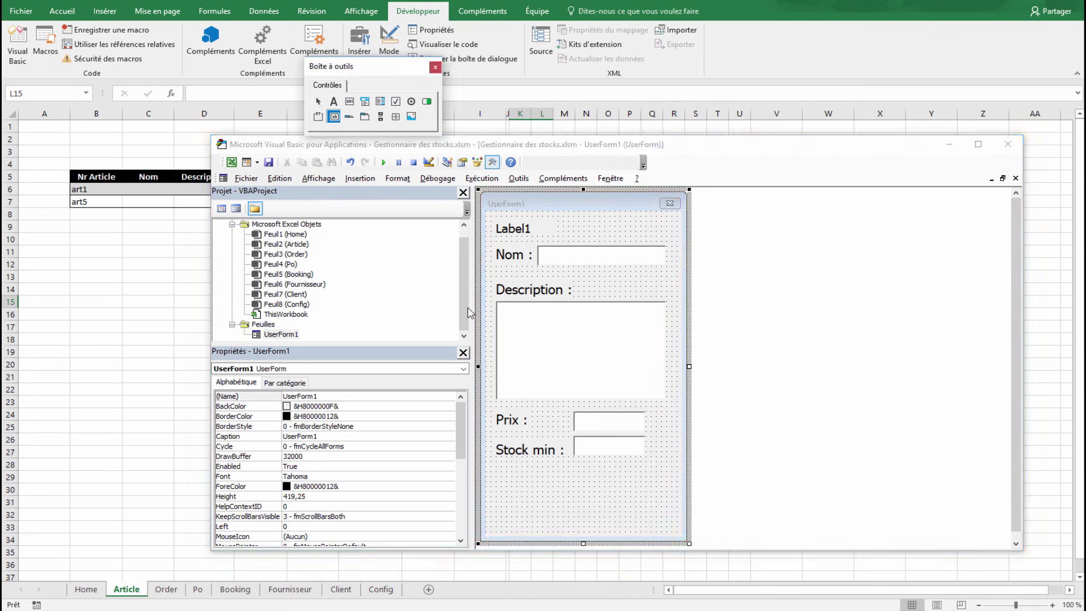
pyautogui.click(577, 499)
pyautogui.moveTo(576, 499)
pyautogui.mouseDown()
pyautogui.moveTo(546, 476)
pyautogui.moveTo(581, 492)
pyautogui.mouseUp()
pyautogui.click(581, 493)
pyautogui.press('BackSpace')
pyautogui.press('BackSpace')
pyautogui.press('BackSpace')
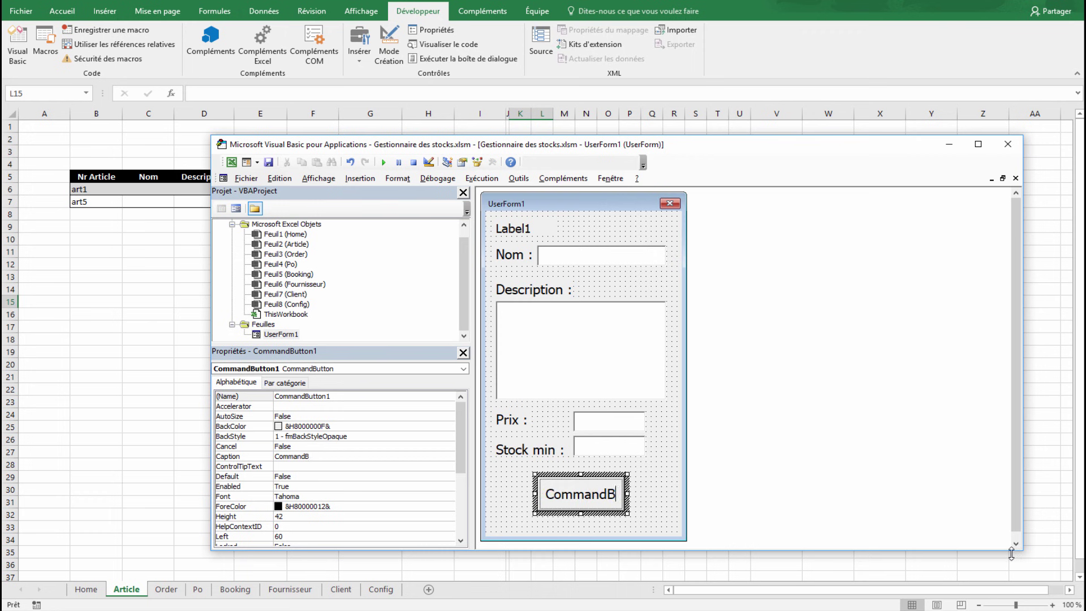
pyautogui.write('Ajouter')
pyautogui.click(586, 520)
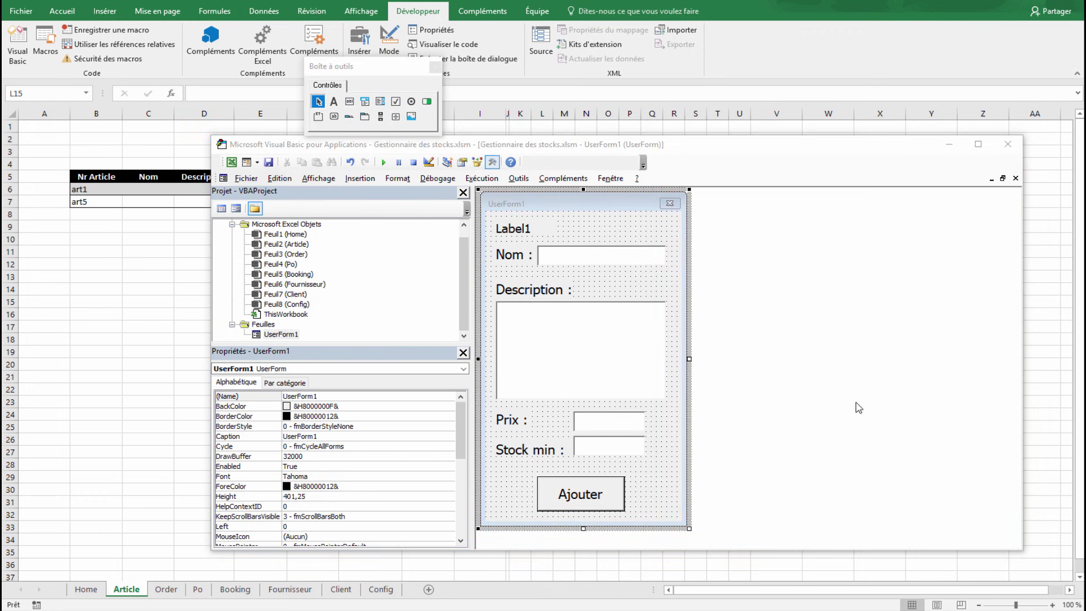
# Check the form's background colour options and Label1's Name property
pyautogui.click(450, 406)
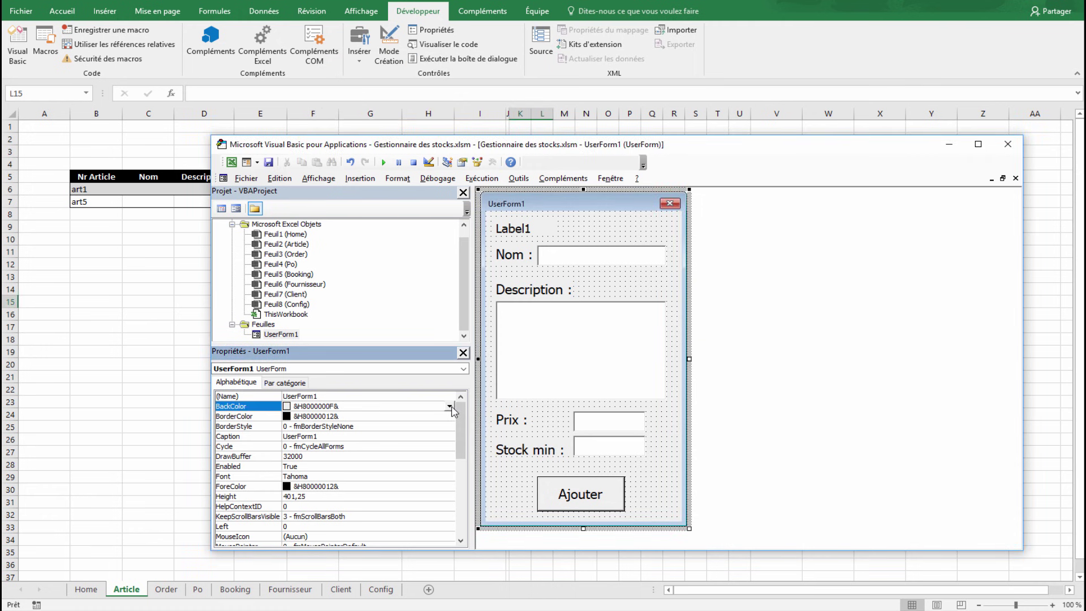
pyautogui.click(450, 406)
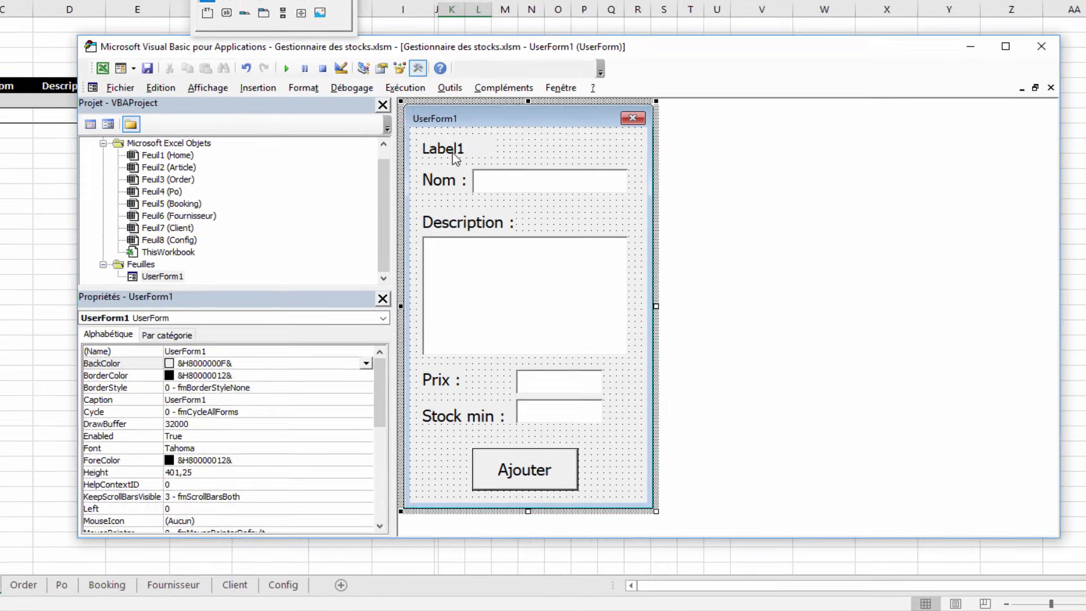
pyautogui.click(511, 234)
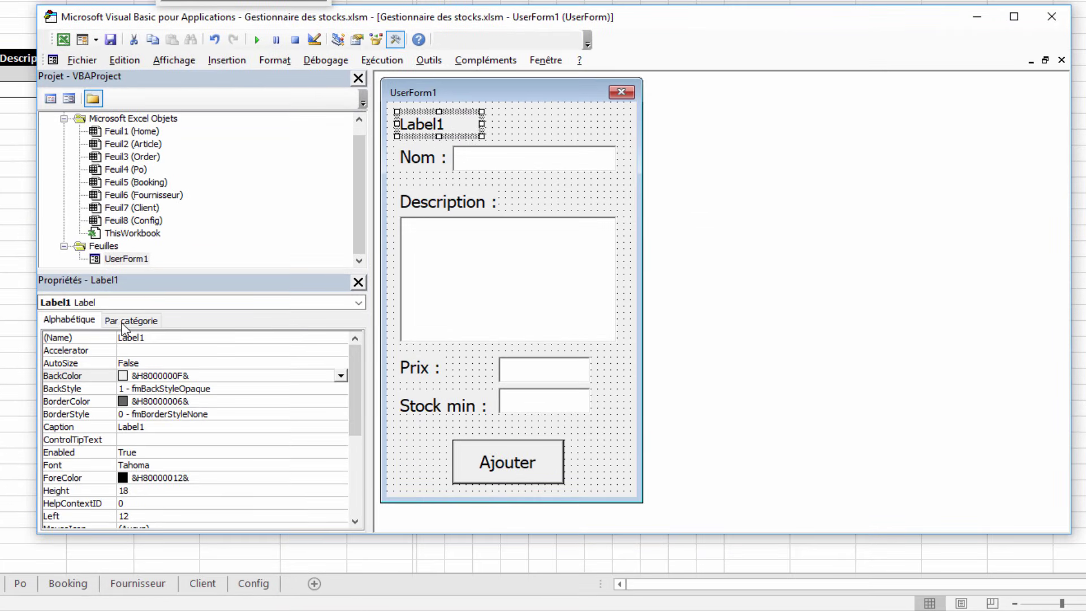
pyautogui.click(152, 337)
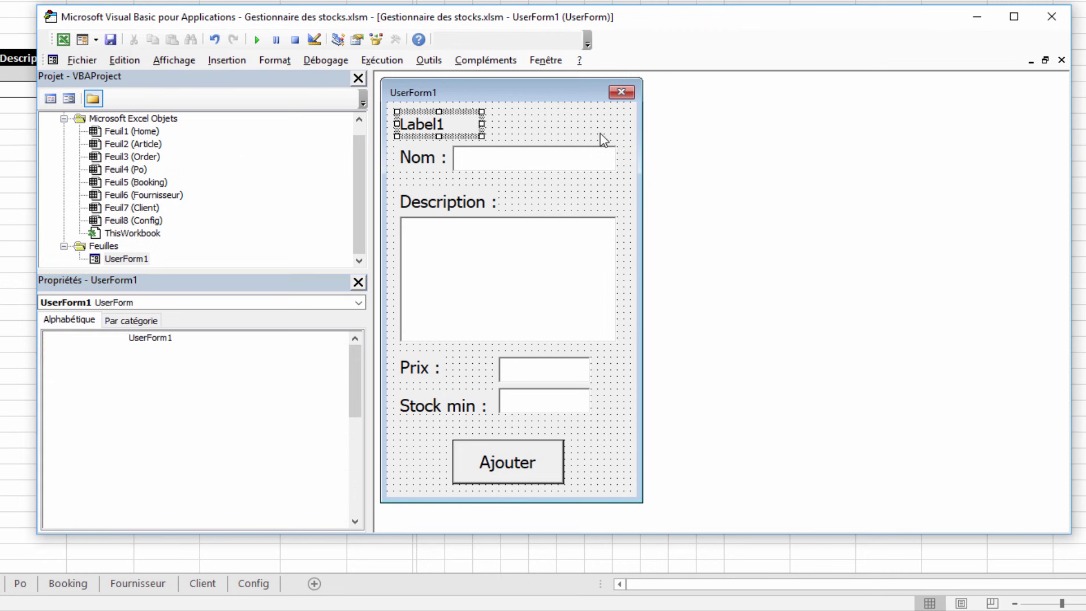
pyautogui.click(625, 215)
# Rename the Nom text box with a Txt prefix and the Description box to Txt_description
pyautogui.click(487, 164)
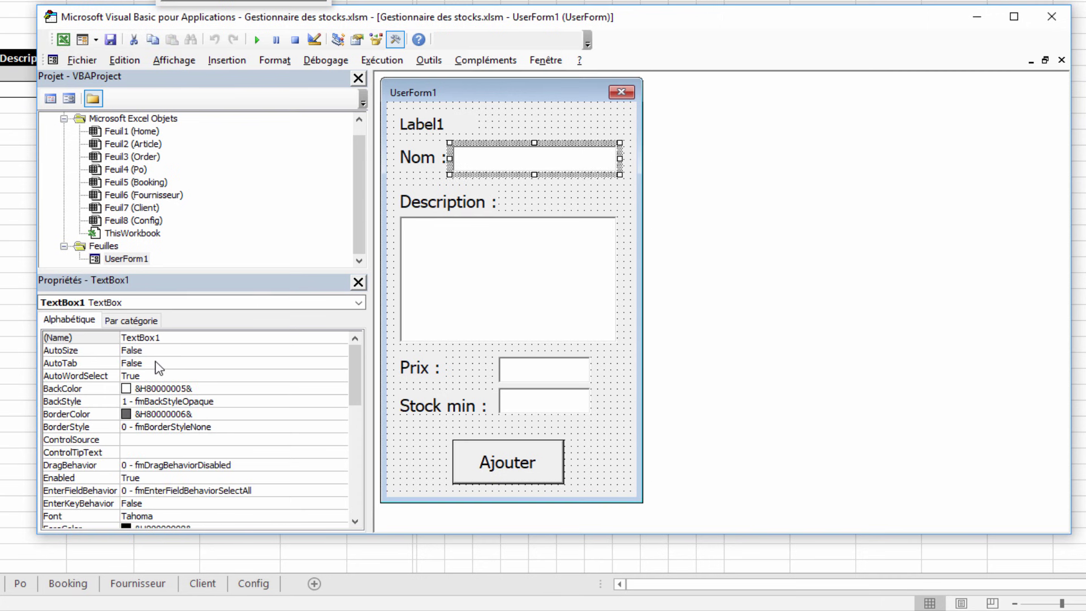
pyautogui.click(171, 338)
pyautogui.doubleClick(172, 338)
pyautogui.write('Txt')
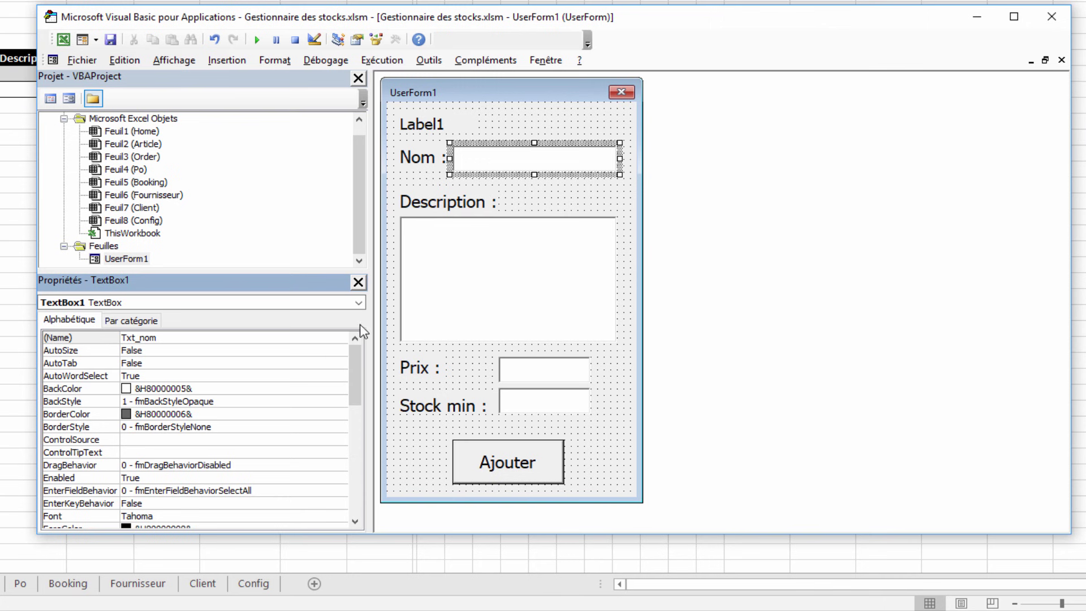
pyautogui.click(444, 272)
pyautogui.doubleClick(187, 336)
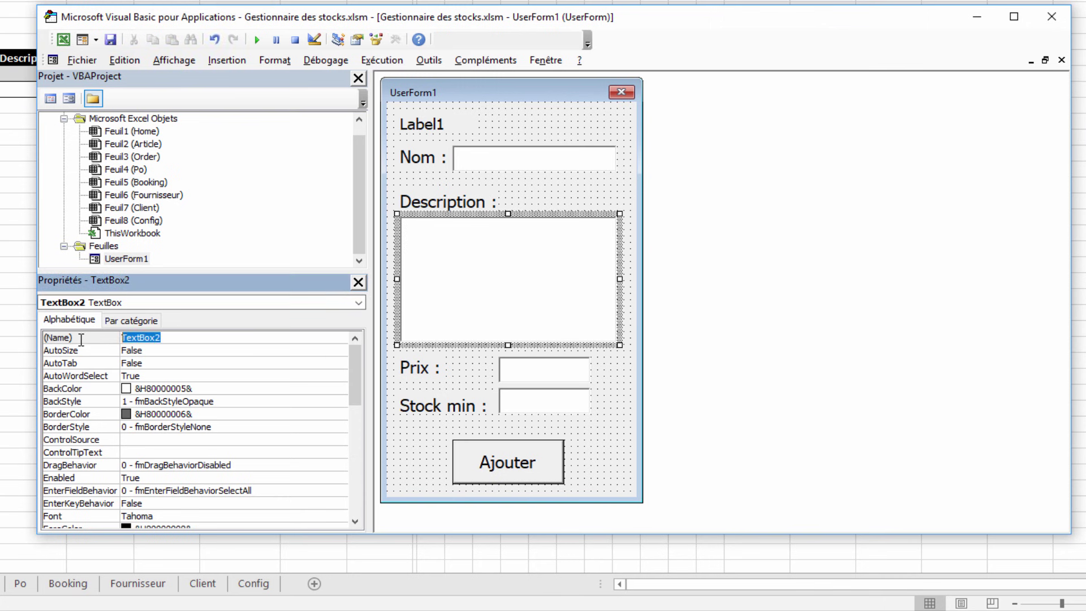
pyautogui.write('T')
# Rename the Prix box to Txt_prix and the Stock min box to Txt_min
pyautogui.click(565, 377)
pyautogui.doubleClick(159, 338)
pyautogui.write('Tx')
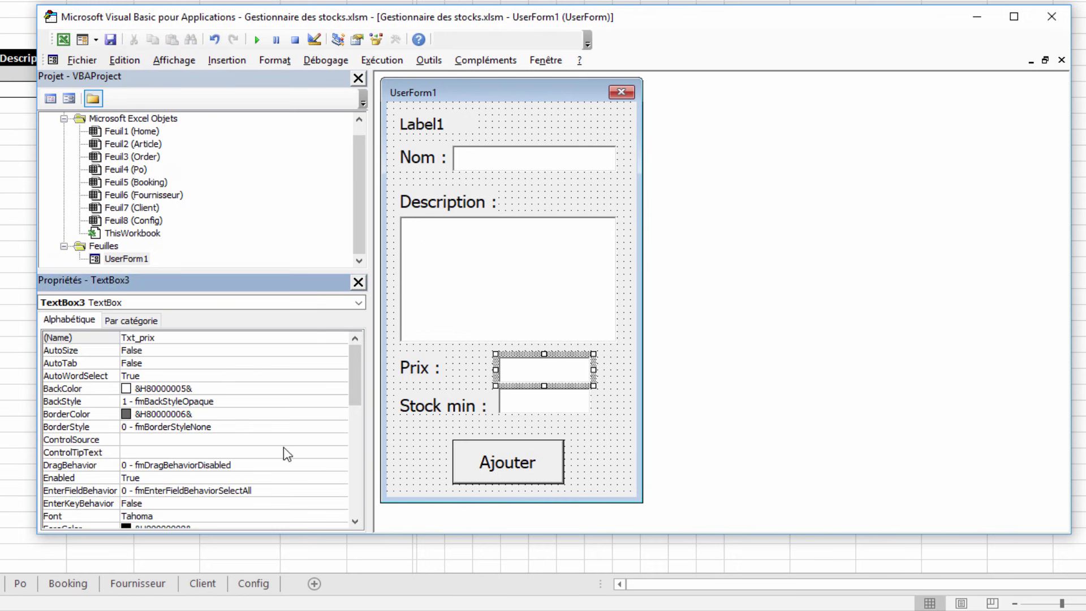
pyautogui.click(529, 405)
pyautogui.click(49, 336)
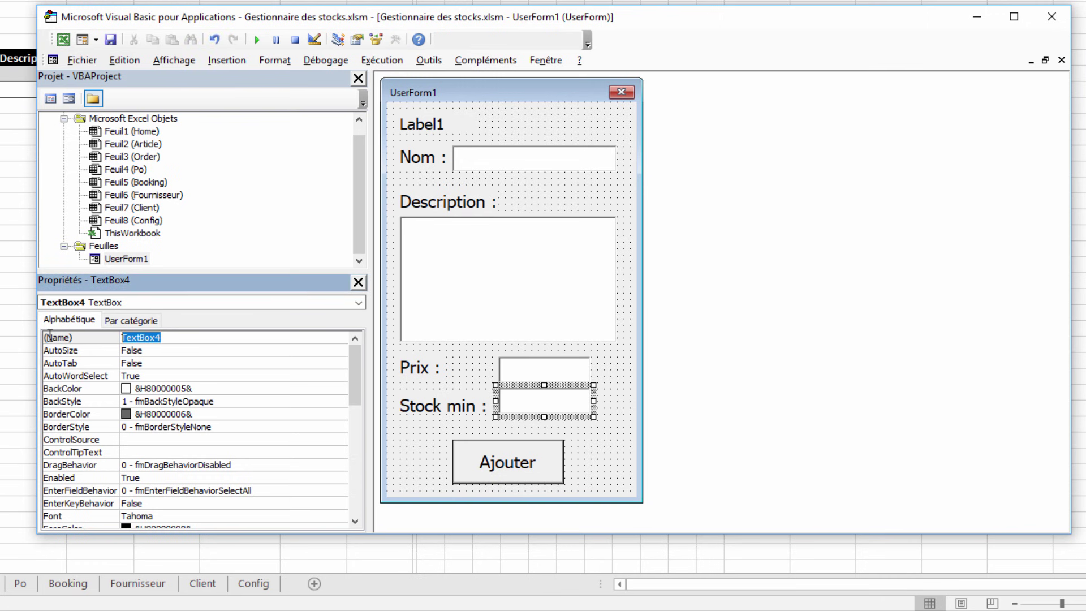
pyautogui.write('S')
pyautogui.click(589, 444)
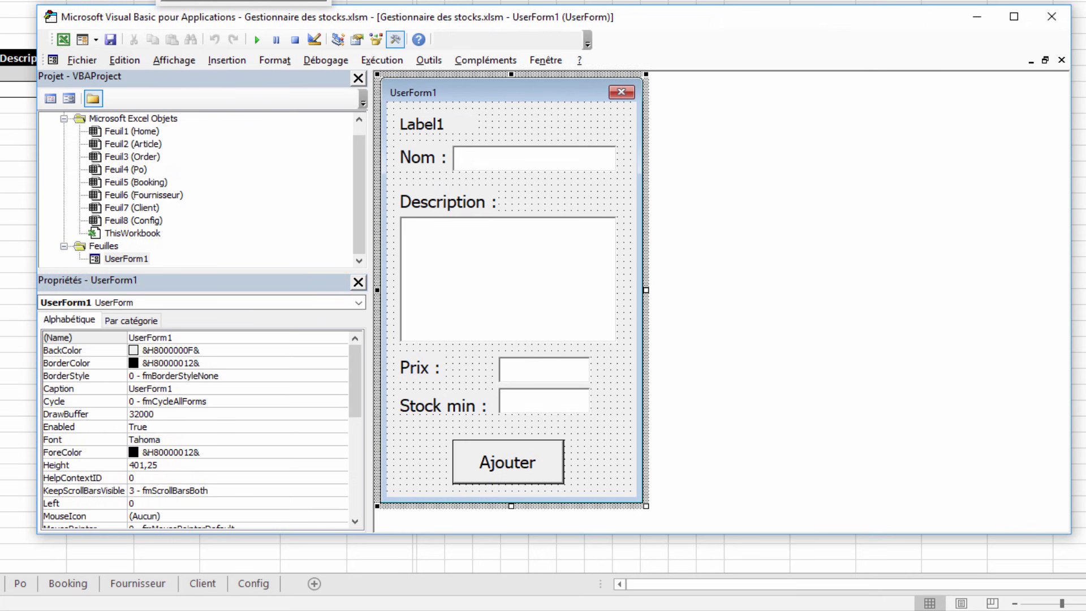
# Set Txt_description's MultiLine property to True
pyautogui.click(527, 295)
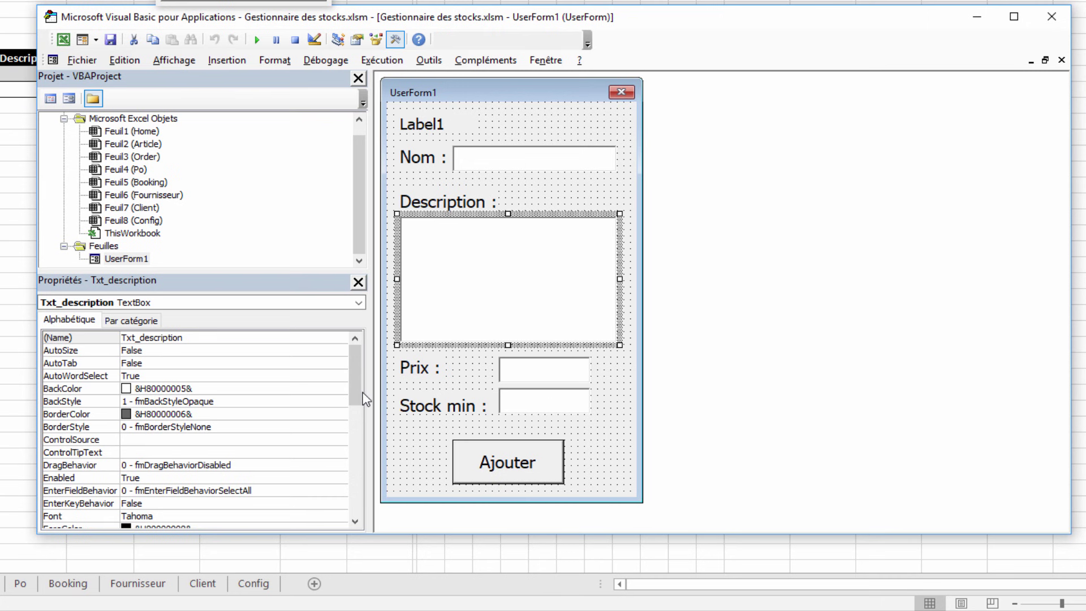
pyautogui.moveTo(355, 351); pyautogui.dragTo(371, 511)
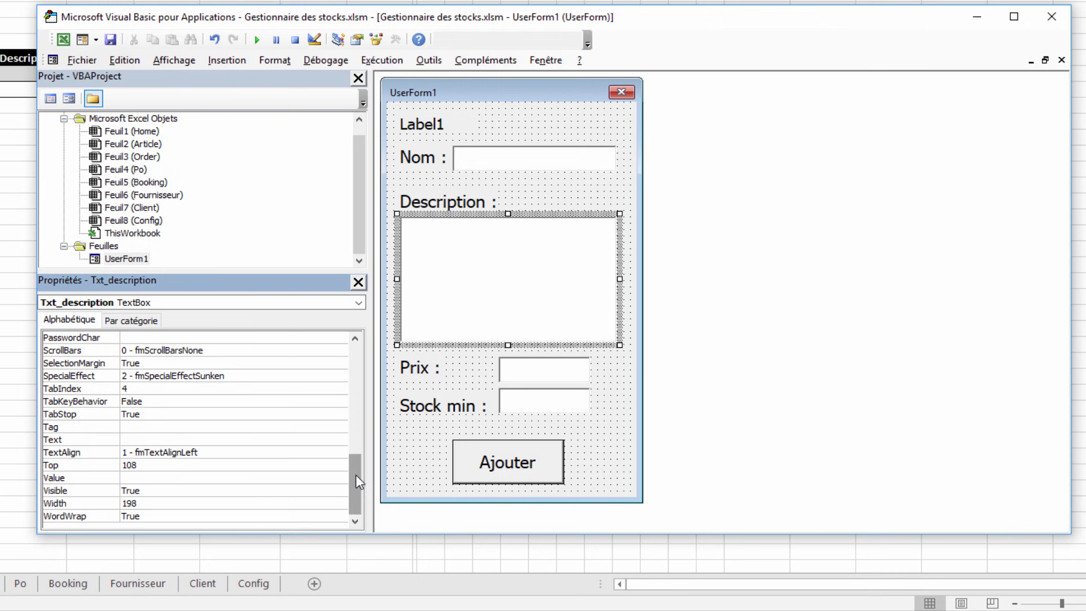
pyautogui.moveTo(355, 474); pyautogui.dragTo(357, 441)
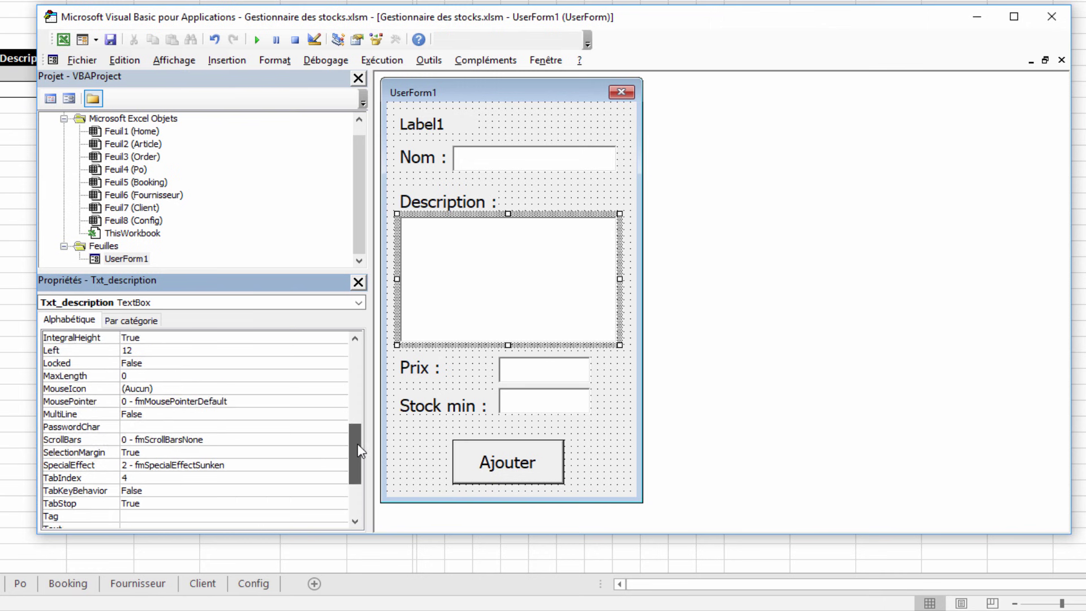
pyautogui.click(142, 427)
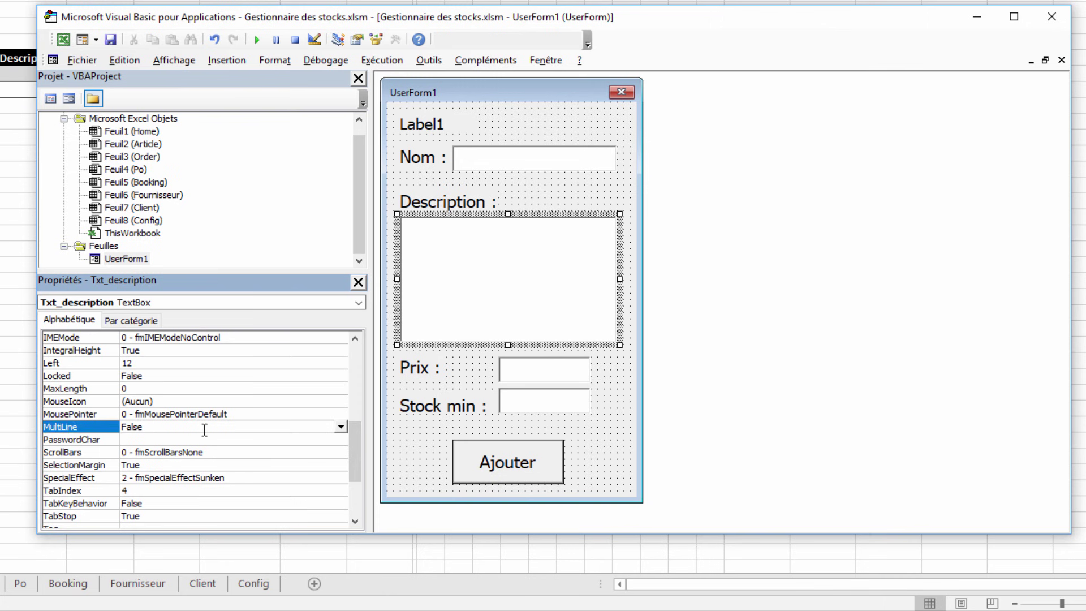
pyautogui.click(341, 428)
pyautogui.click(302, 439)
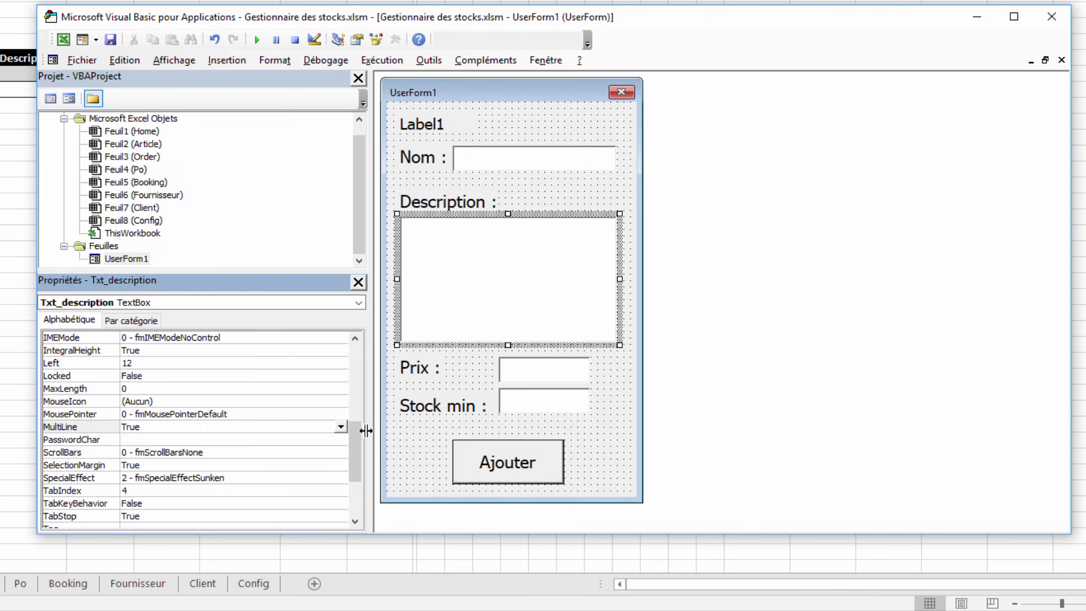
# Set Txt_description's EnterKeyBehavior property to True as well
pyautogui.moveTo(359, 432); pyautogui.dragTo(362, 409)
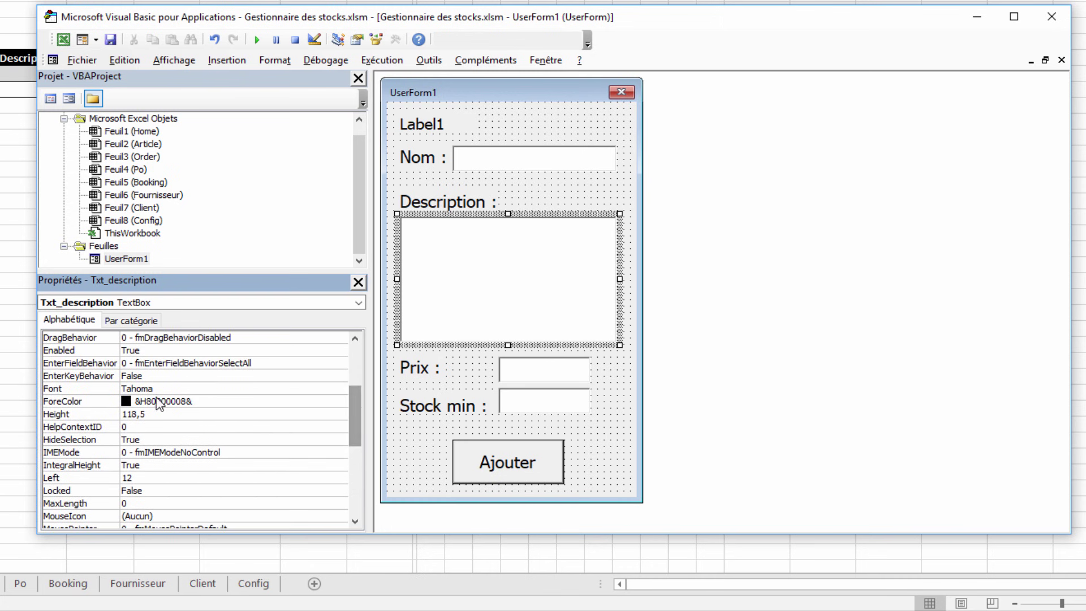
pyautogui.click(90, 376)
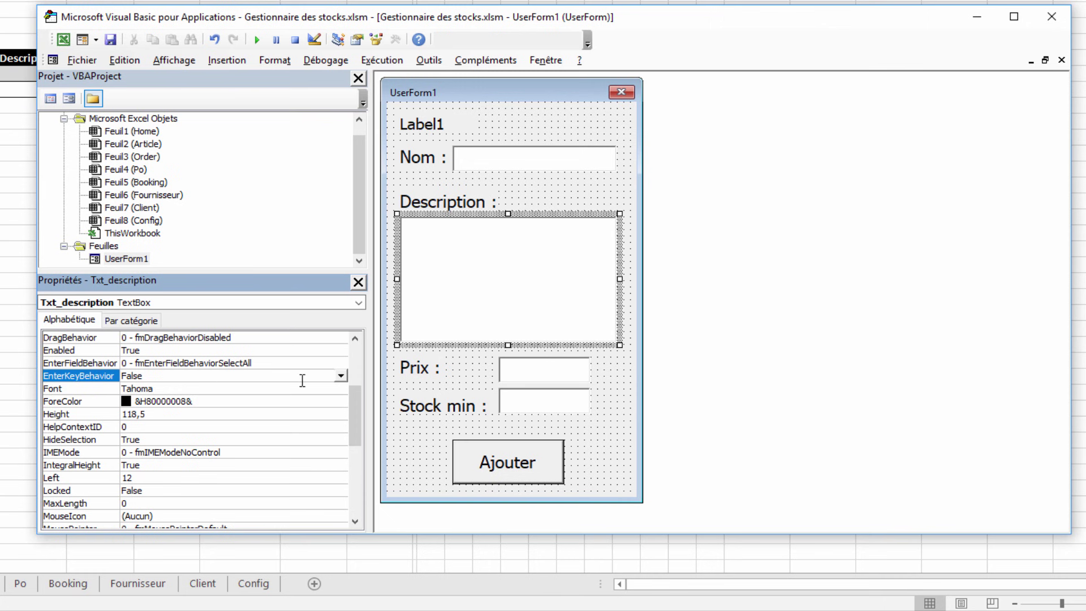
pyautogui.click(341, 377)
pyautogui.click(314, 379)
pyautogui.click(341, 376)
pyautogui.click(299, 388)
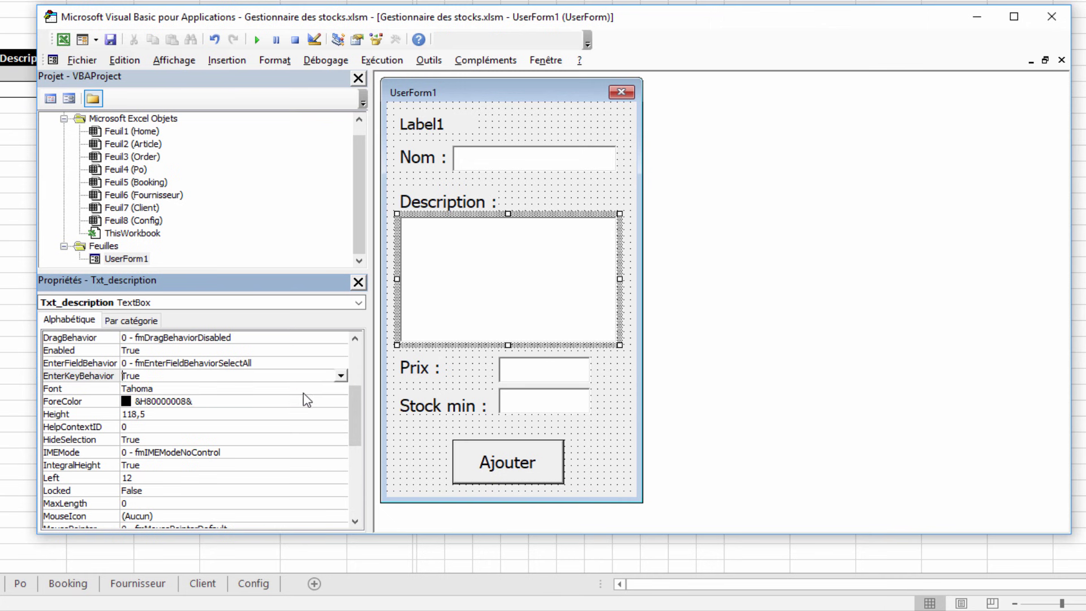
pyautogui.click(485, 344)
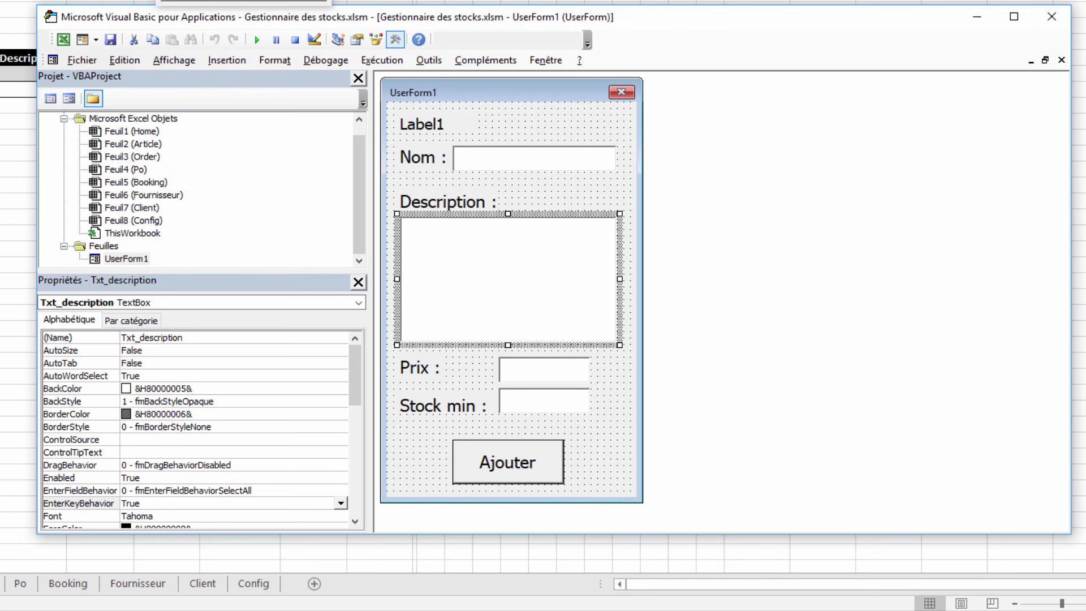
pyautogui.click(598, 439)
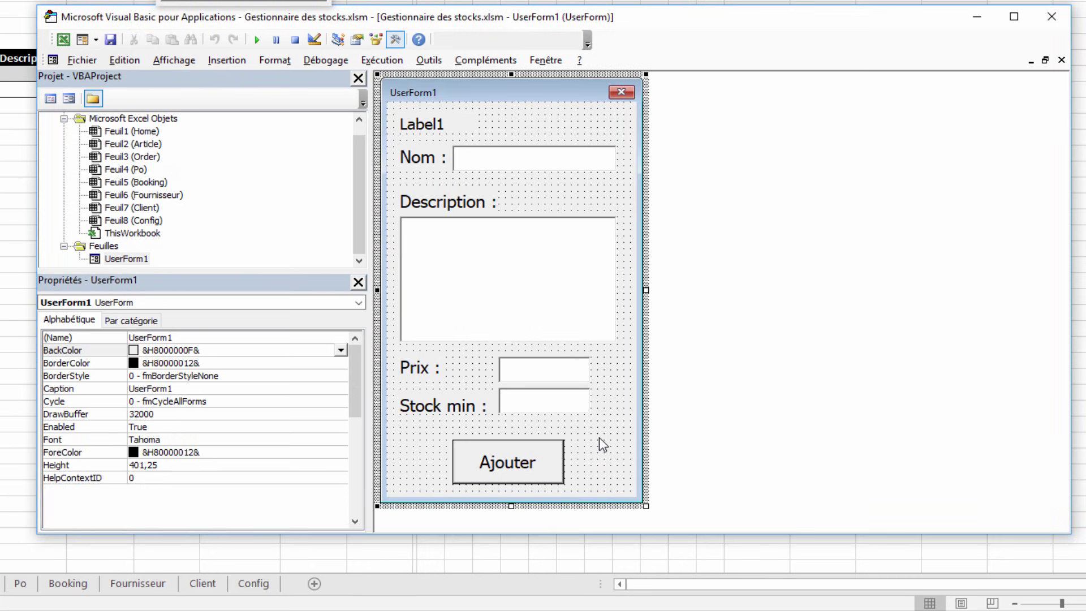
pyautogui.click(561, 378)
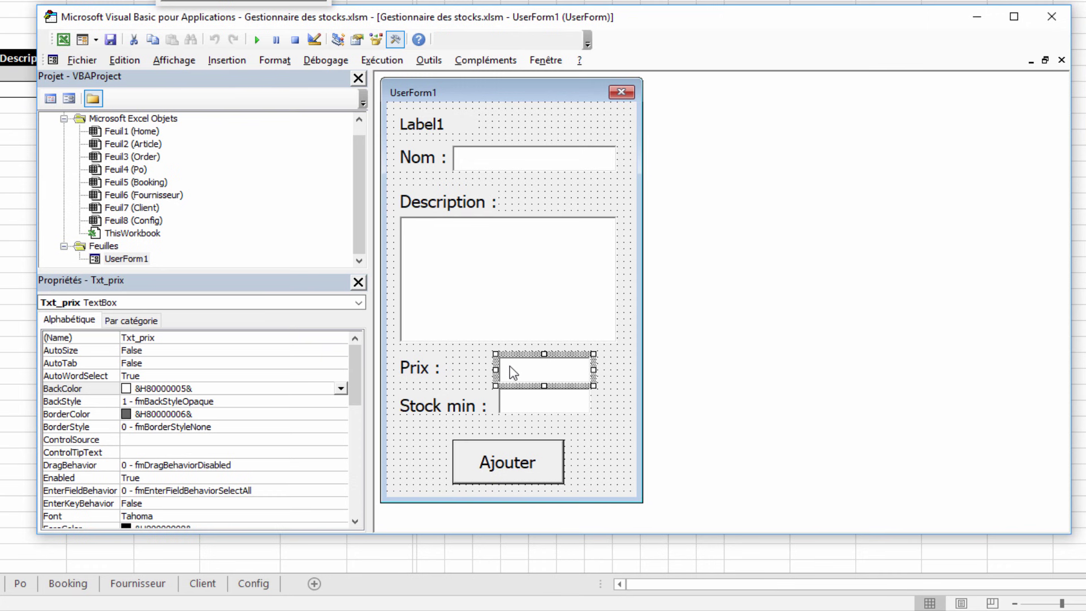
# Create Txt_prix_Change with a digits-only comment and an If Not IsNumeric(Txt_prix) Then test
pyautogui.doubleClick(511, 371)
pyautogui.write("'uni")
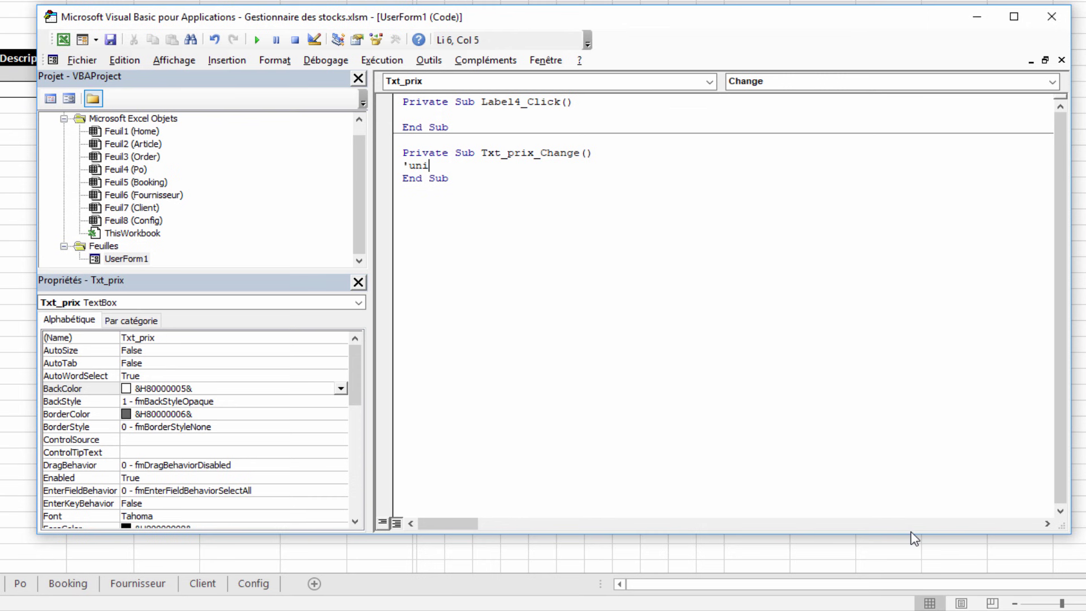
pyautogui.write('quemnet')
pyautogui.press('BackSpace')
pyautogui.press('BackSpace')
pyautogui.write('es chiffr')
pyautogui.press('Return')
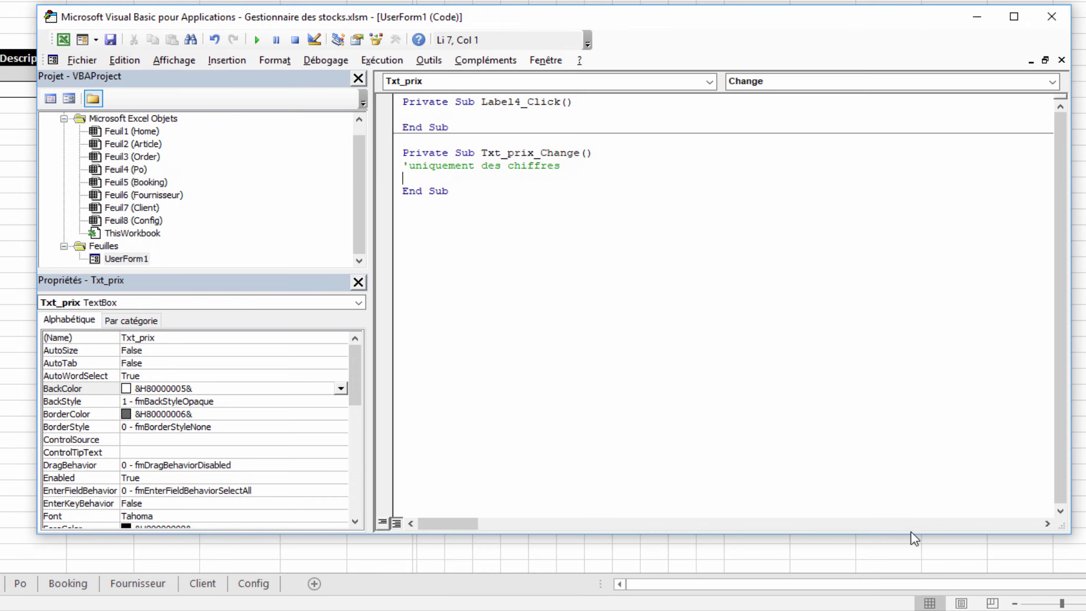
pyautogui.press('Return')
pyautogui.press('Return')
pyautogui.press('Up')
pyautogui.press('Up')
pyautogui.write('if no')
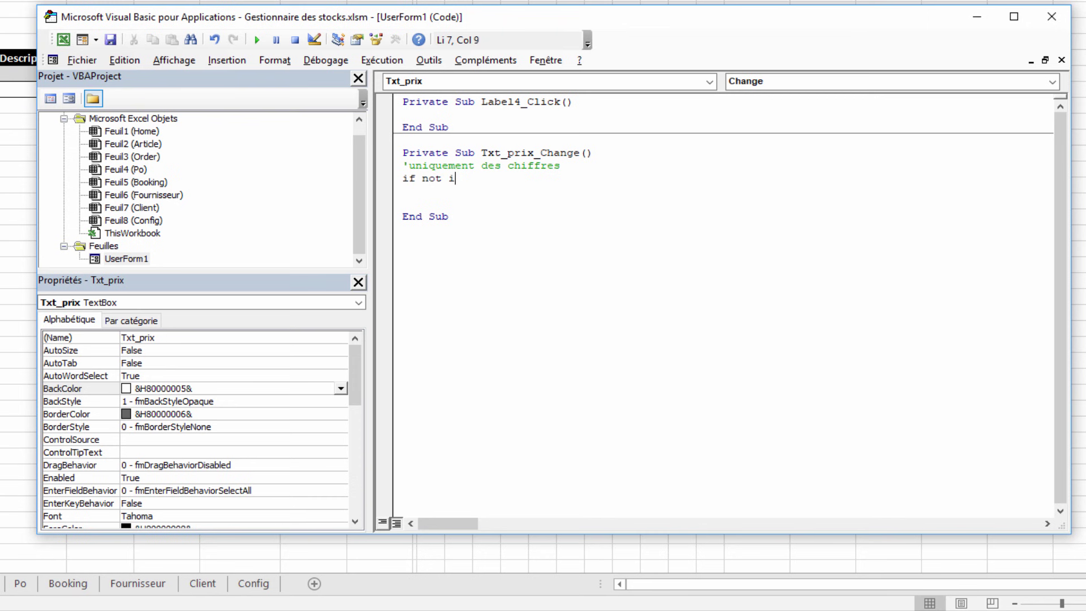
pyautogui.write('snumeric(')
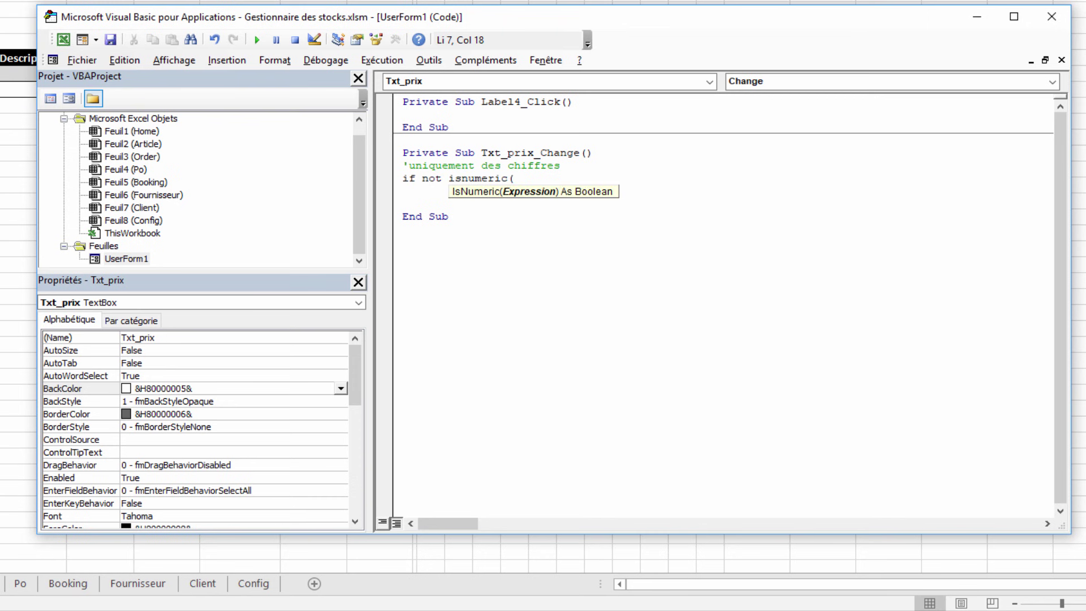
pyautogui.write('txt-')
pyautogui.write(') ')
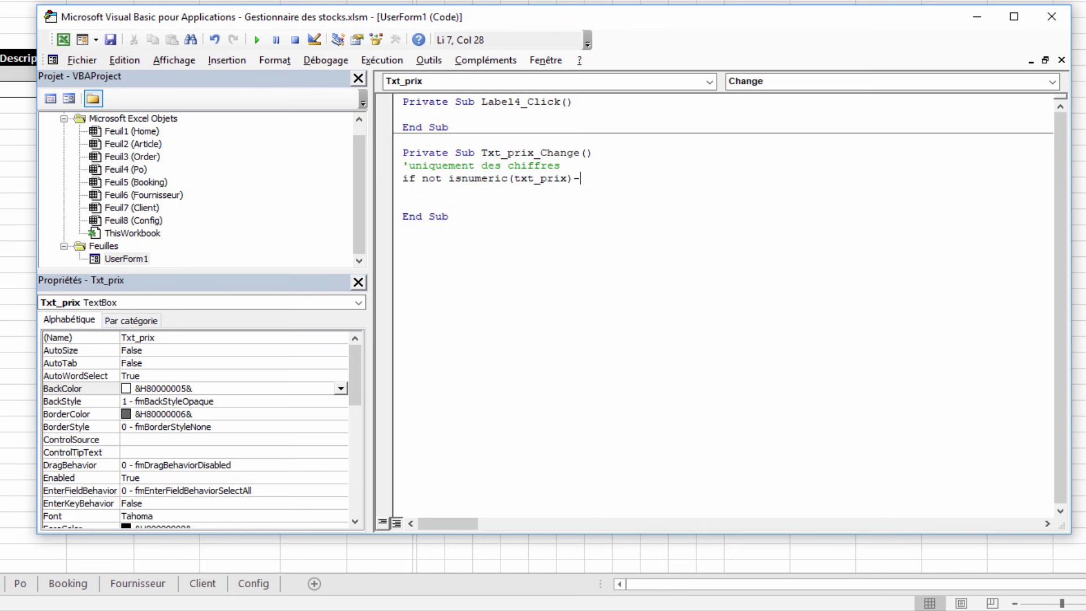
pyautogui.write('then')
# Inside the If, show MsgBox "Désoler uniquement des chiffres !", clear Txt_prix, and close with End If
pyautogui.press('Return')
pyautogui.press('Tab')
pyautogui.write('msgbo')
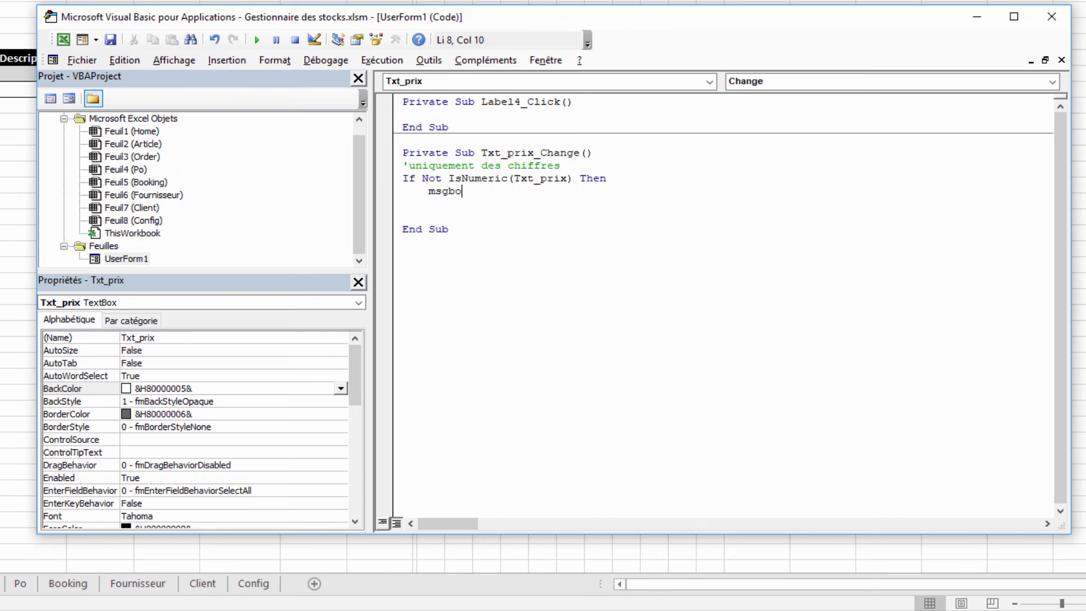
pyautogui.write('x(')
pyautogui.write('"')
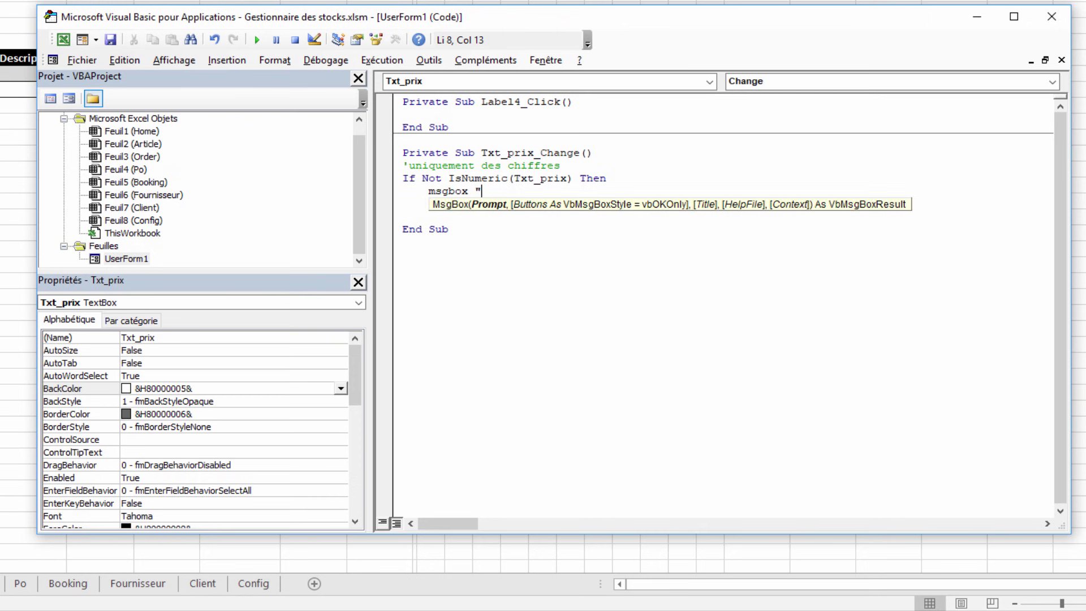
pyautogui.write('sol')
pyautogui.write('er uni')
pyautogui.write('quem')
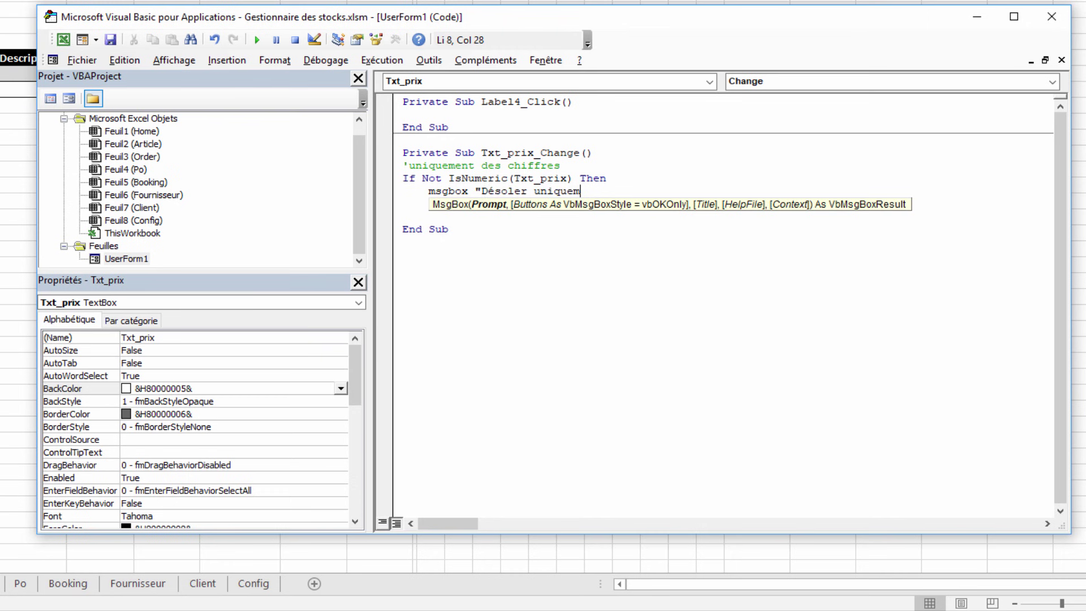
pyautogui.write('ent')
pyautogui.write(' des chi')
pyautogui.write('ffres !')
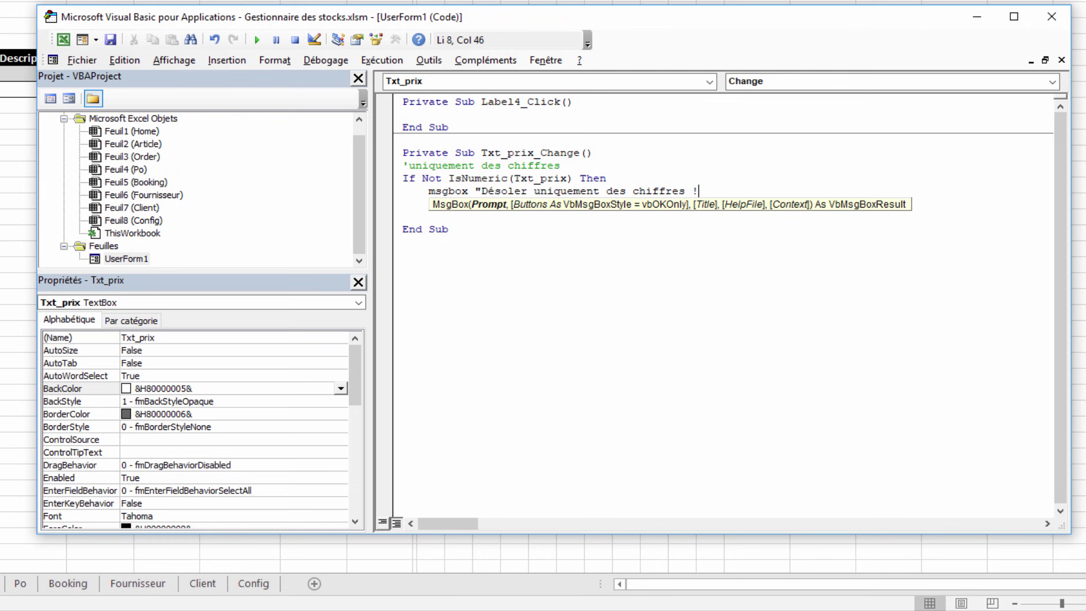
pyautogui.write('"')
pyautogui.press('Return')
pyautogui.write('nd if')
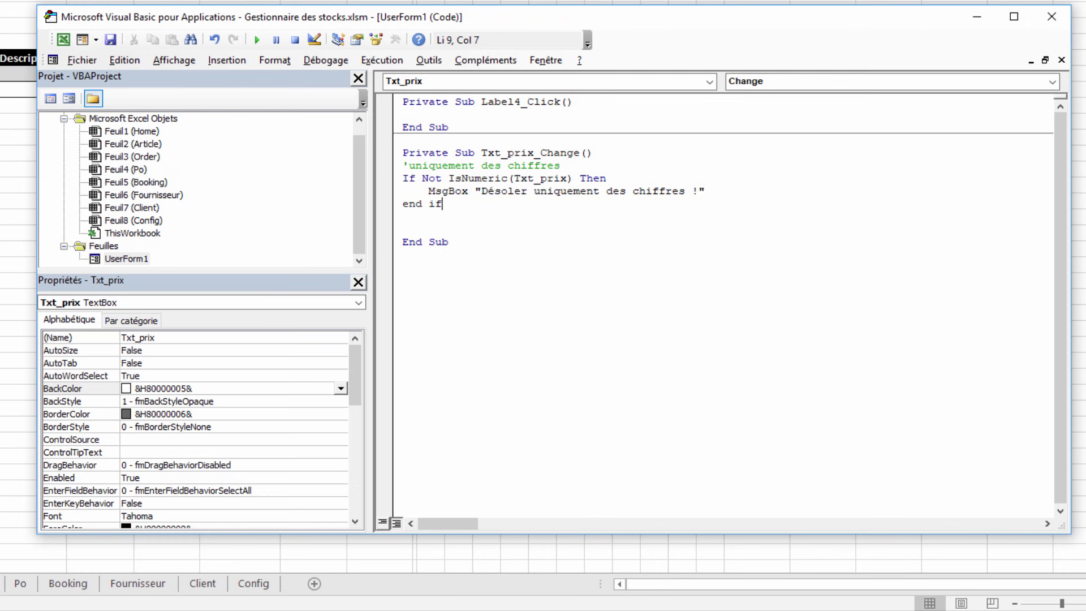
pyautogui.press('BackSpace')
pyautogui.press('BackSpace')
pyautogui.press('BackSpace')
pyautogui.press('BackSpace')
pyautogui.press('BackSpace')
pyautogui.write('prix = ')
pyautogui.write('""')
pyautogui.press('Return')
pyautogui.press('BackSpace')
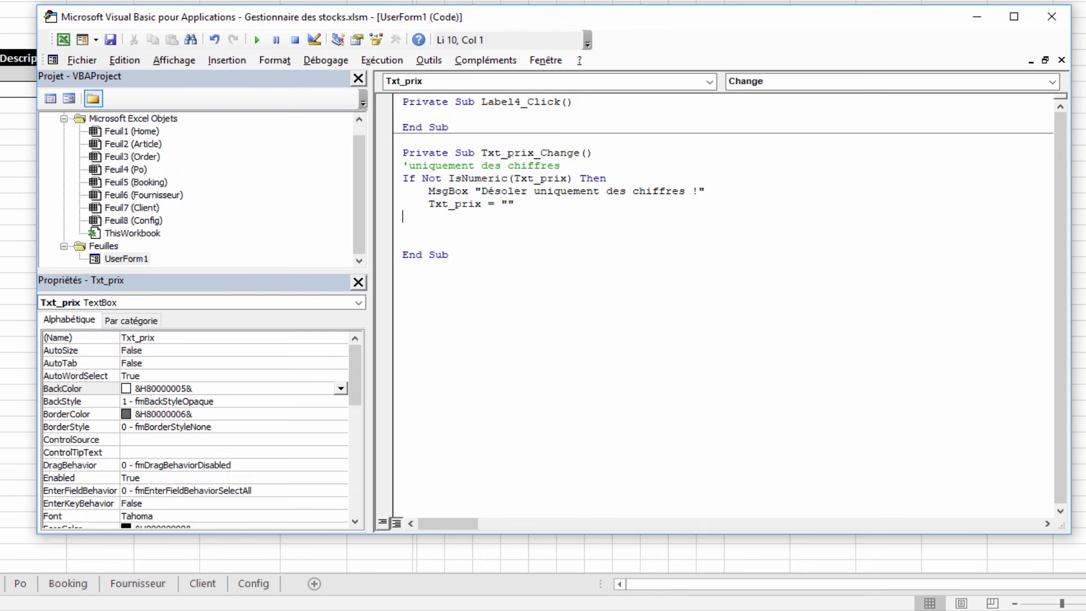
pyautogui.write('end if')
pyautogui.press('Delete')
pyautogui.press('Delete')
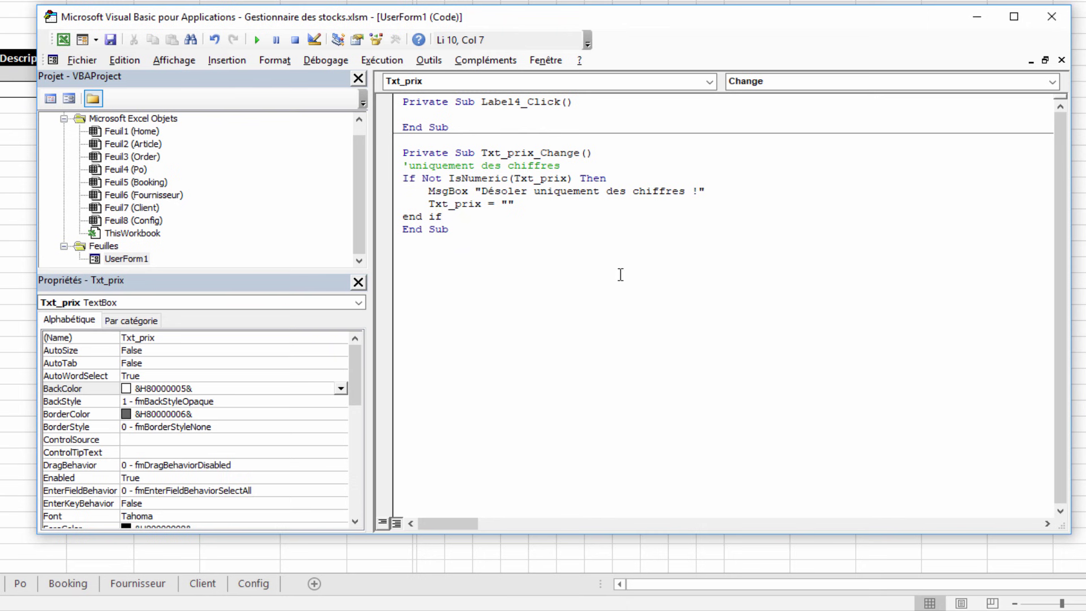
pyautogui.click(624, 250)
pyautogui.click(759, 189)
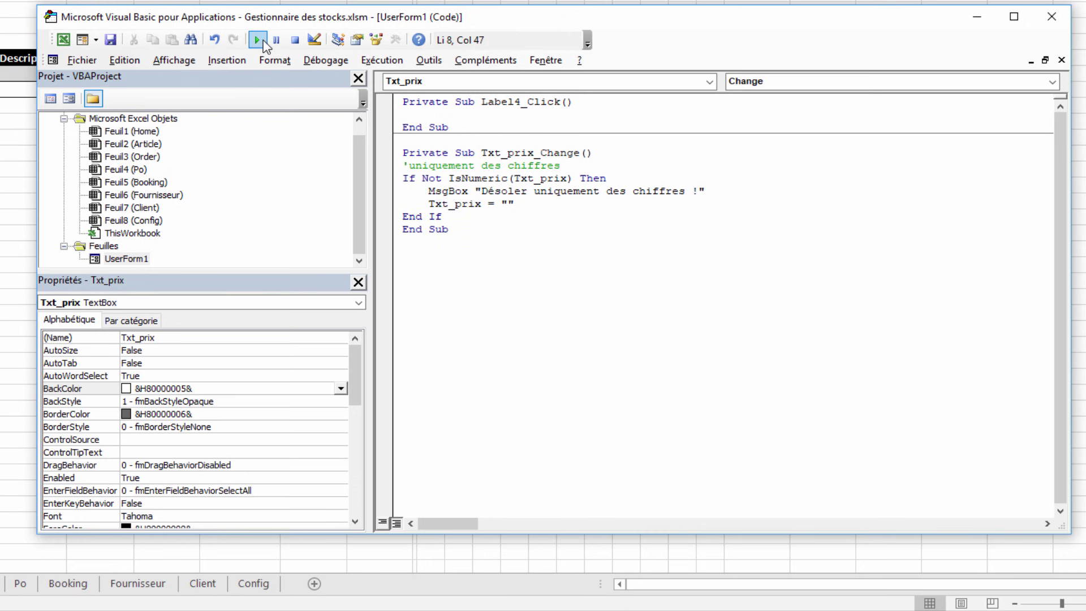
# Run UserForm1: a letter in Prix triggers the warning, while 55465454 is accepted
pyautogui.click(256, 40)
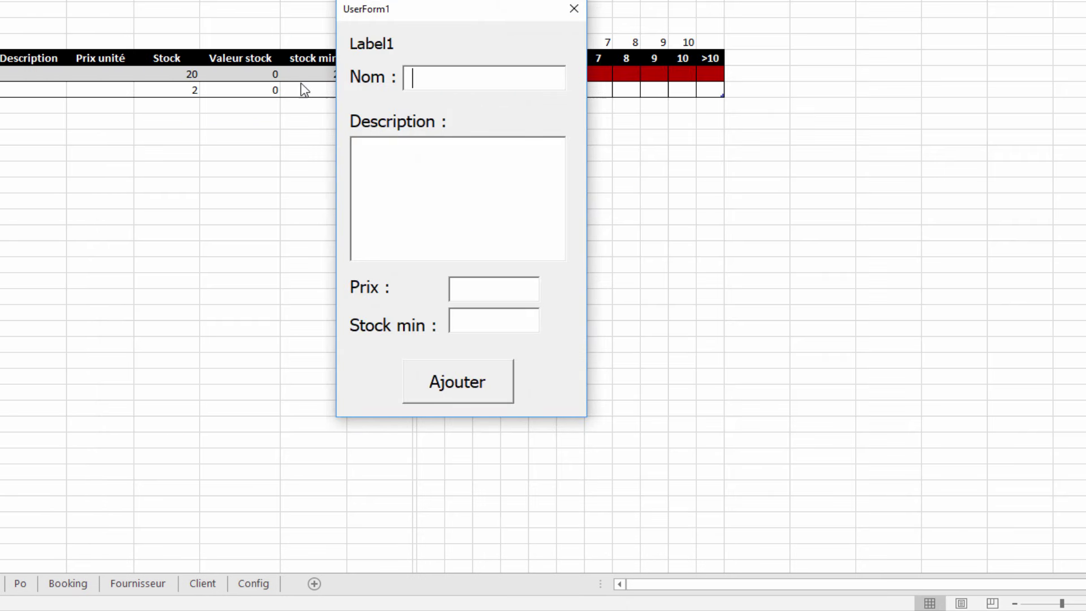
pyautogui.click(503, 291)
pyautogui.write('d')
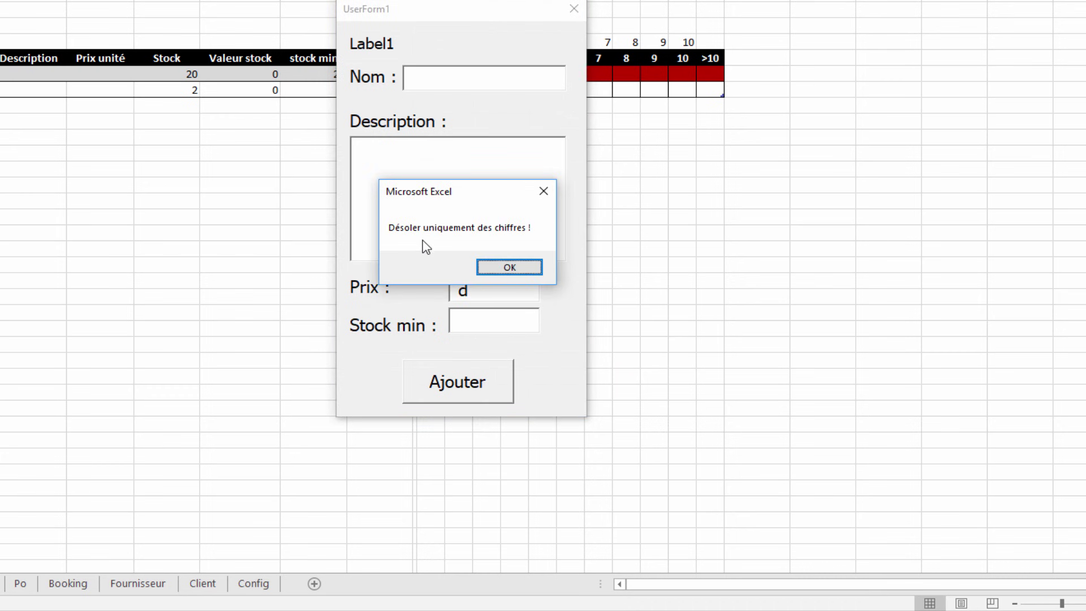
pyautogui.click(509, 268)
pyautogui.write('6')
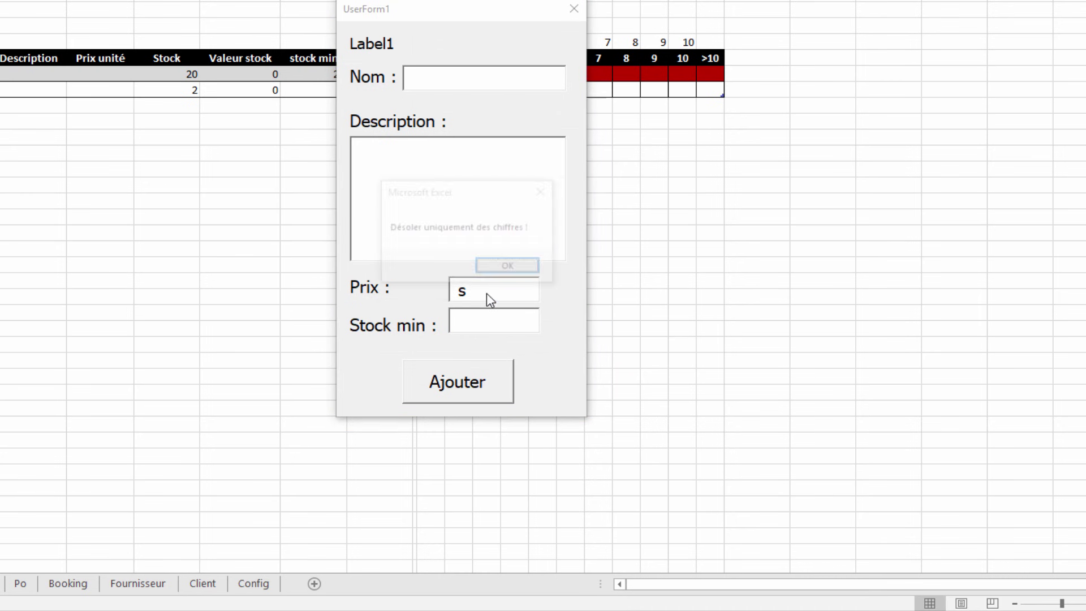
pyautogui.click(505, 270)
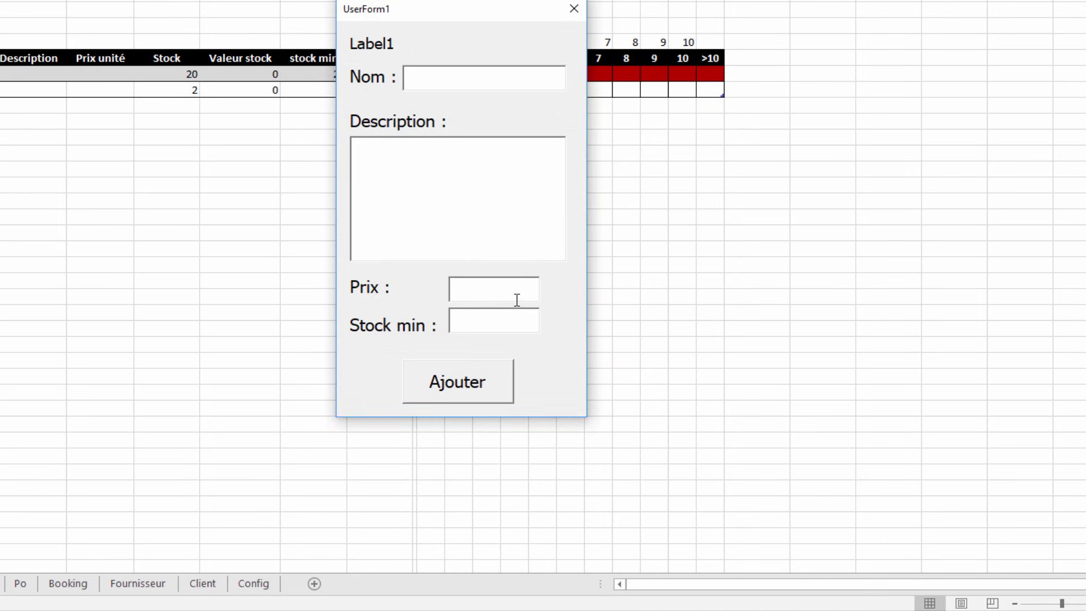
pyautogui.write('55465454')
pyautogui.click(573, 9)
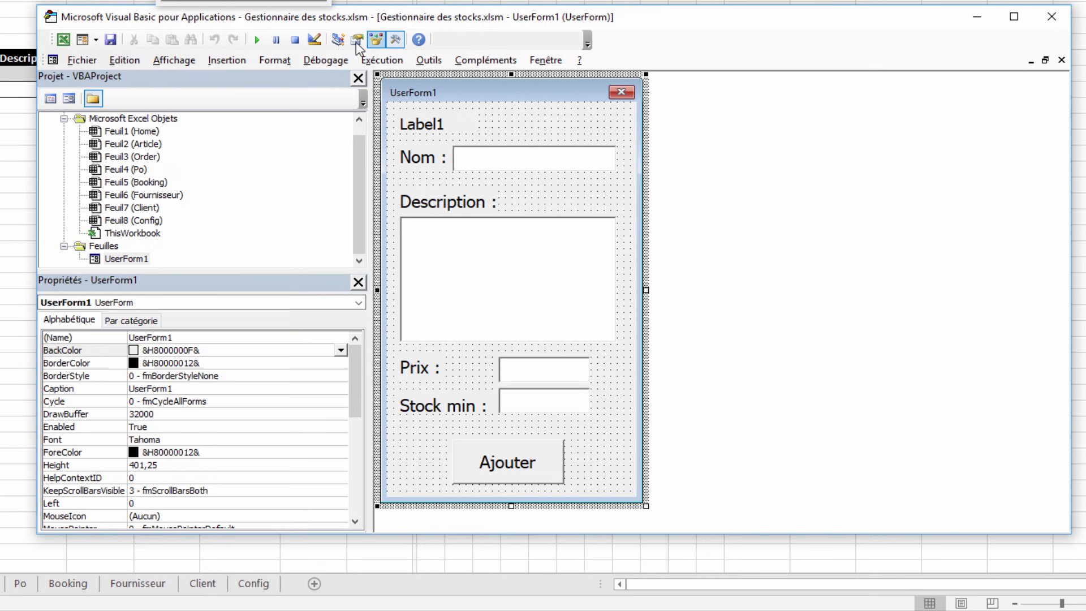
# Run the form again, confirm 'f' in Prix raises the warning, then reopen Txt_prix's code
pyautogui.click(257, 40)
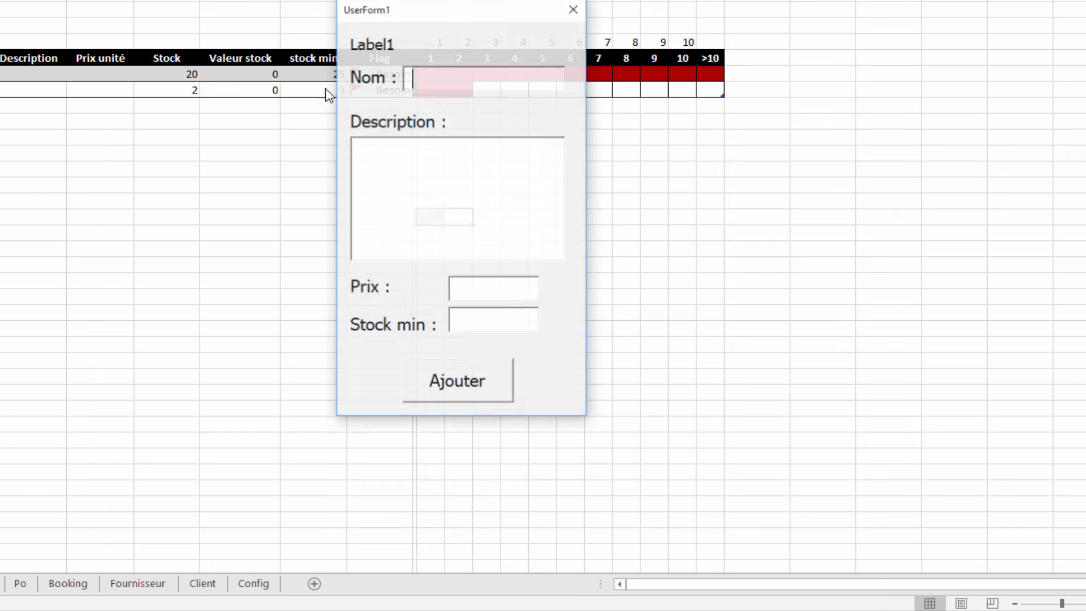
pyautogui.click(503, 285)
pyautogui.write('f')
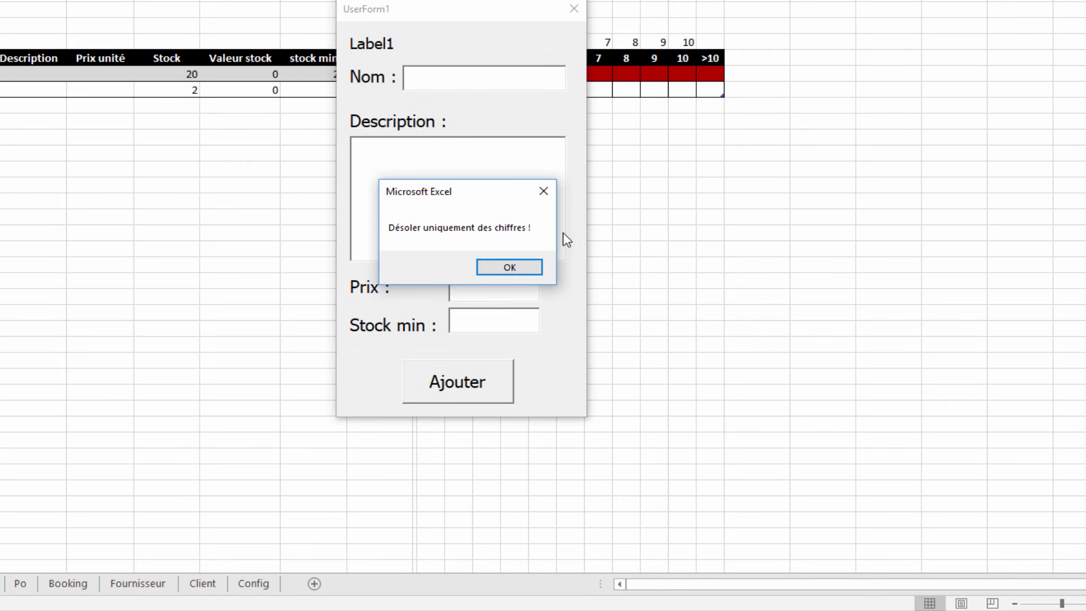
pyautogui.click(509, 268)
pyautogui.click(574, 8)
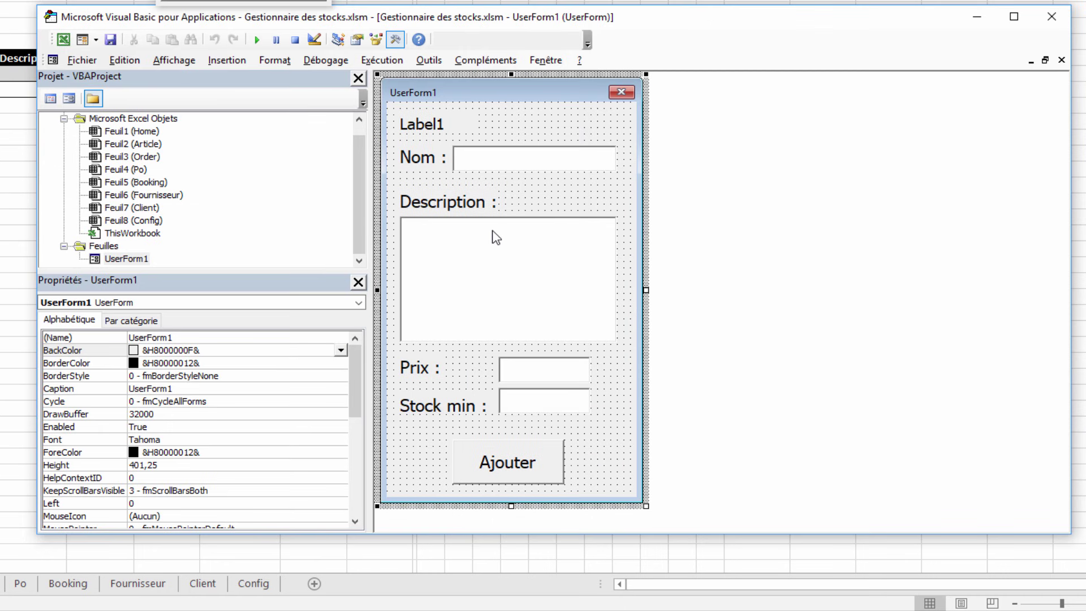
pyautogui.doubleClick(555, 371)
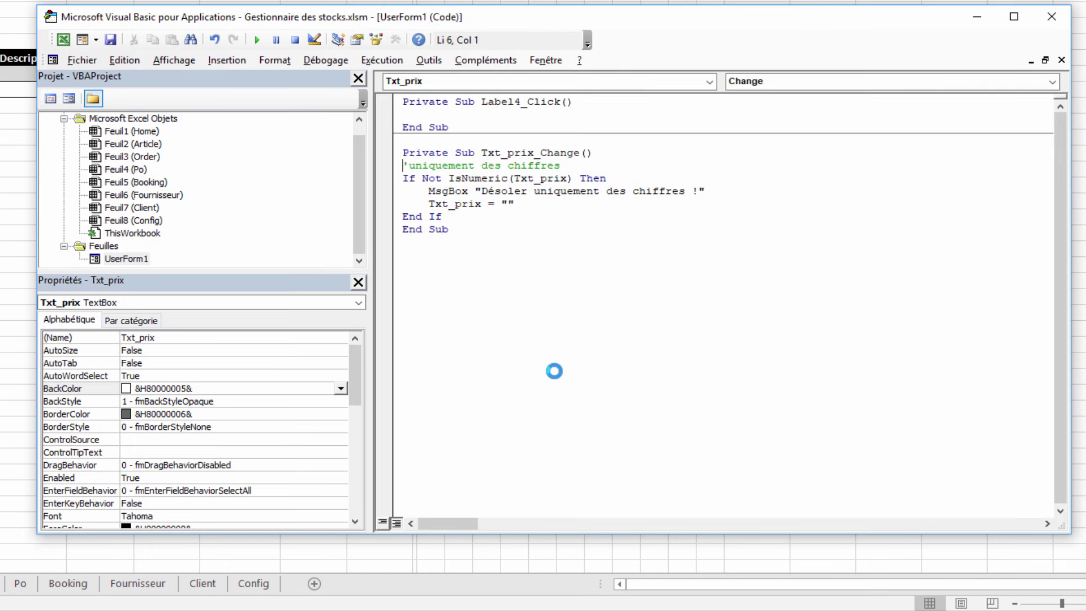
# Extend the Prix If line with 'And txt_prix <> ""' so an empty box is ignored
pyautogui.click(580, 179)
pyautogui.write('and ')
pyautogui.write('txt')
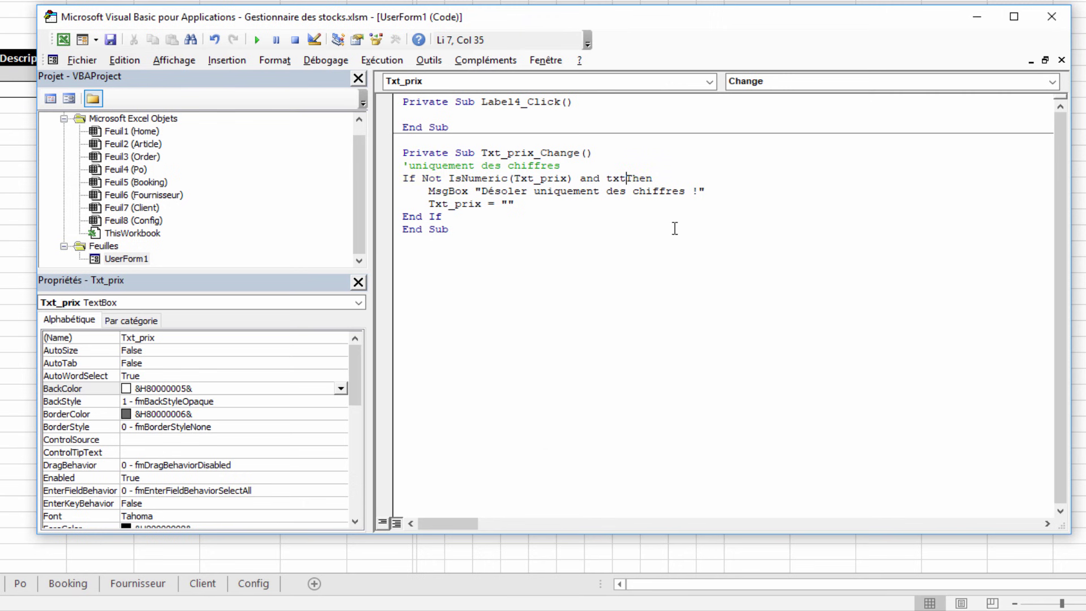
pyautogui.write('_prix w')
pyautogui.press('BackSpace')
pyautogui.write('<<')
pyautogui.write(' ""')
pyautogui.click(674, 228)
# Run the form, confirm letters q and d in Prix trigger the warning, then close it
pyautogui.click(255, 41)
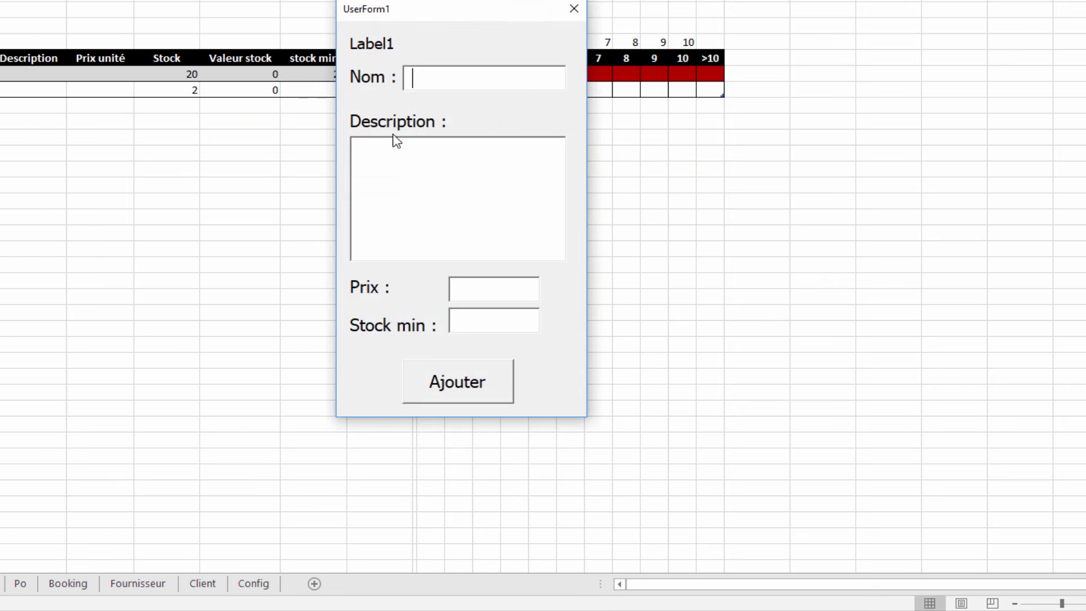
pyautogui.click(483, 291)
pyautogui.write('q')
pyautogui.click(505, 268)
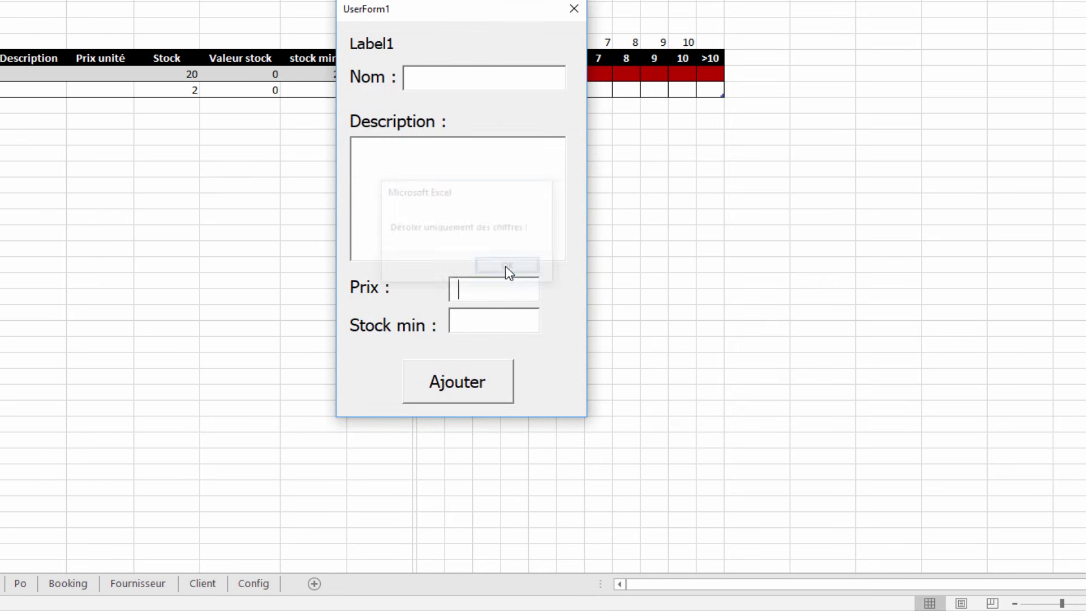
pyautogui.write('d')
pyautogui.click(509, 268)
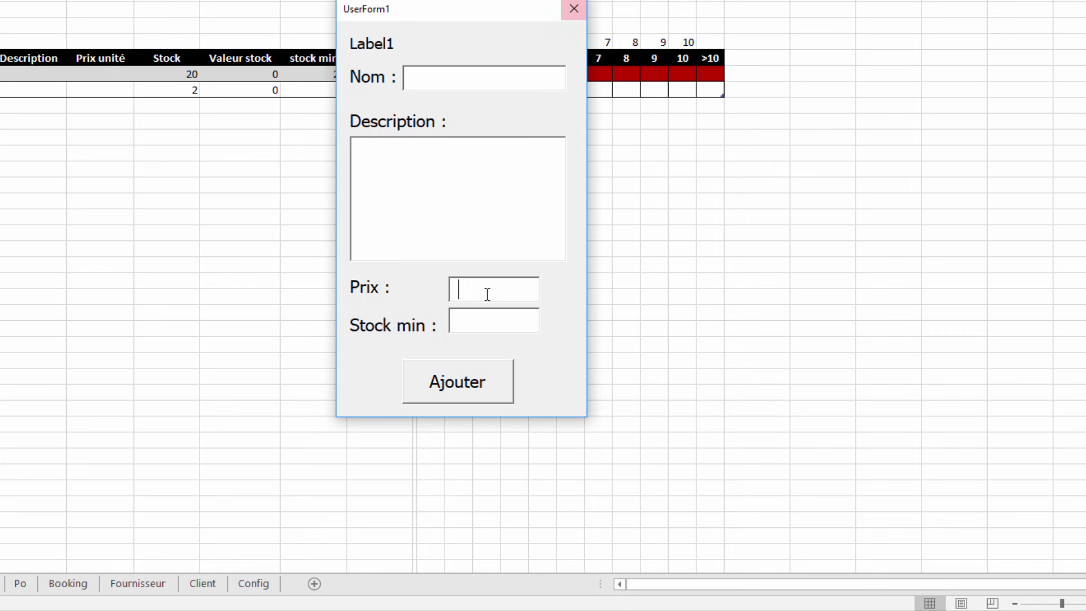
pyautogui.click(578, 16)
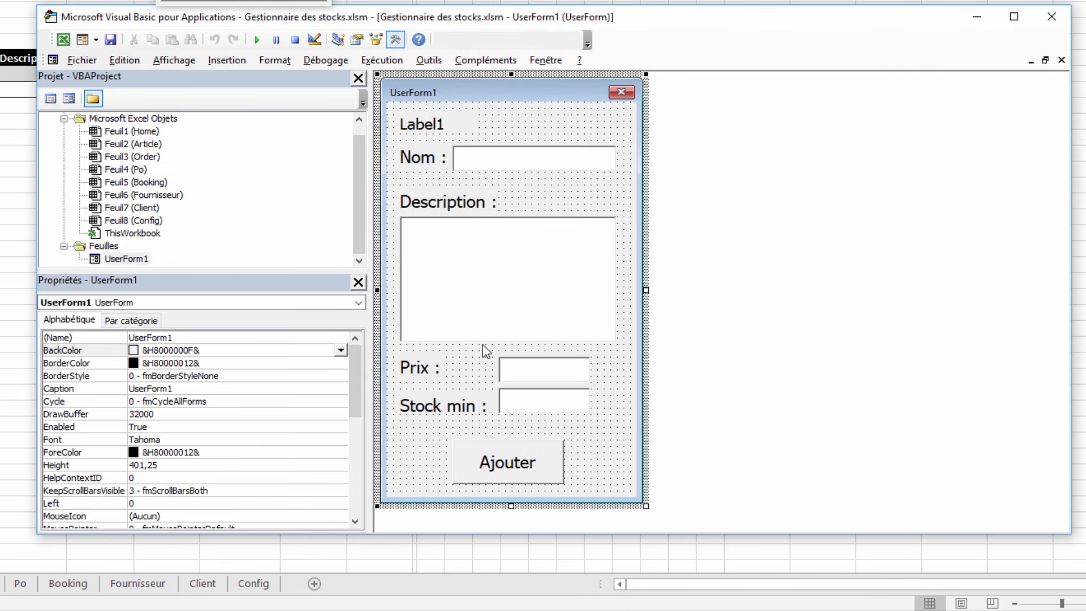
# Open the Txt_min_Change routine and add the comment 'uniquement des chiffres'
pyautogui.doubleClick(530, 406)
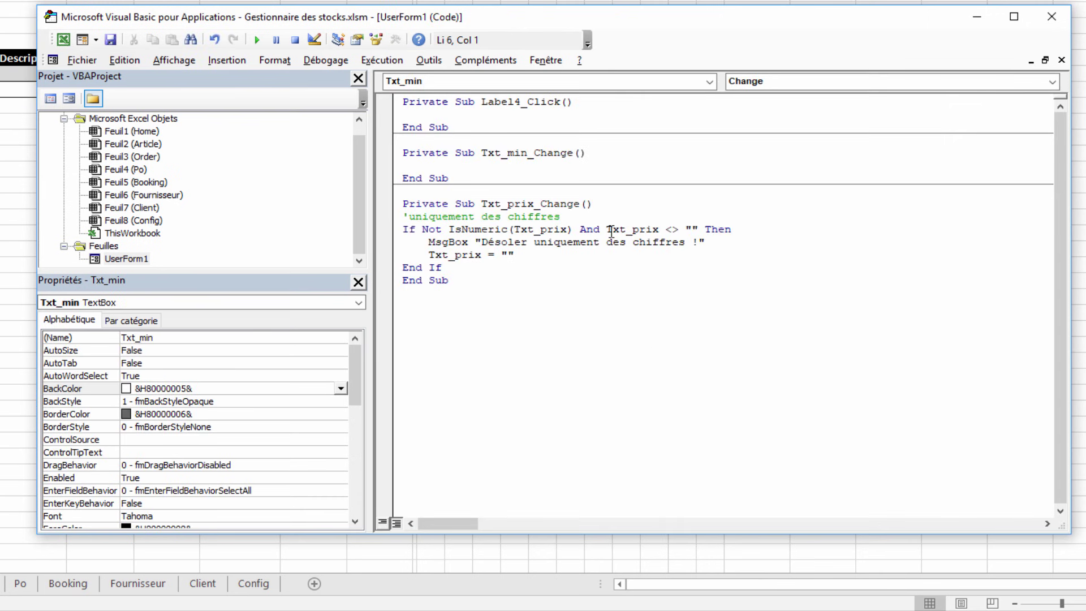
pyautogui.write('"u')
pyautogui.press('BackSpace')
pyautogui.press('BackSpace')
pyautogui.write("'")
pyautogui.write('in')
pyautogui.press('BackSpace')
pyautogui.press('BackSpace')
pyautogui.write('uniqumeent')
pyautogui.press('BackSpace')
pyautogui.press('BackSpace')
pyautogui.press('BackSpace')
pyautogui.write('nt des chiff')
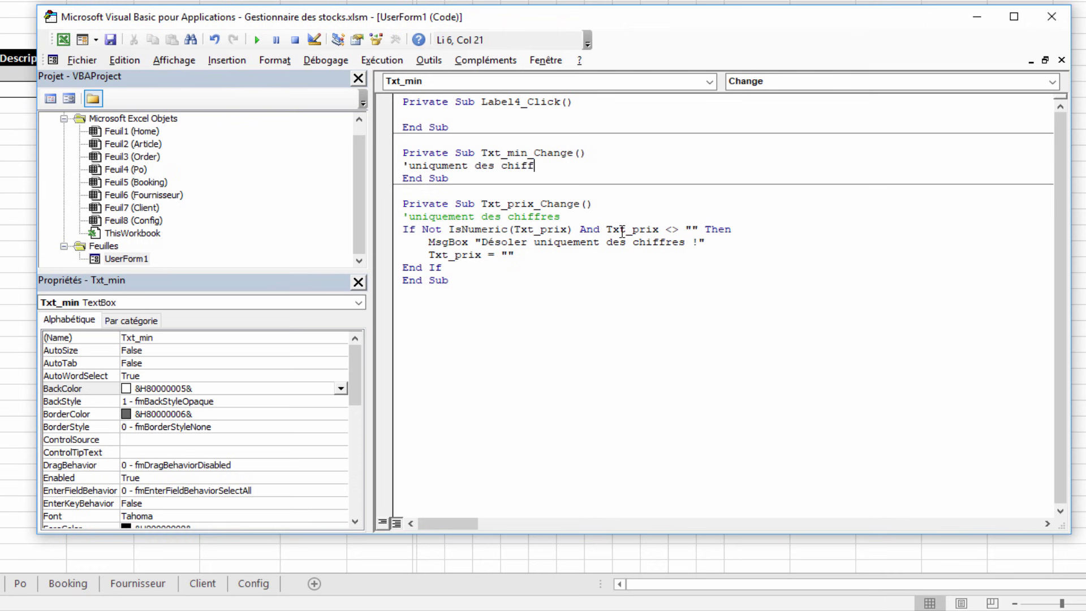
pyautogui.write('res')
pyautogui.click(443, 166)
pyautogui.write('e')
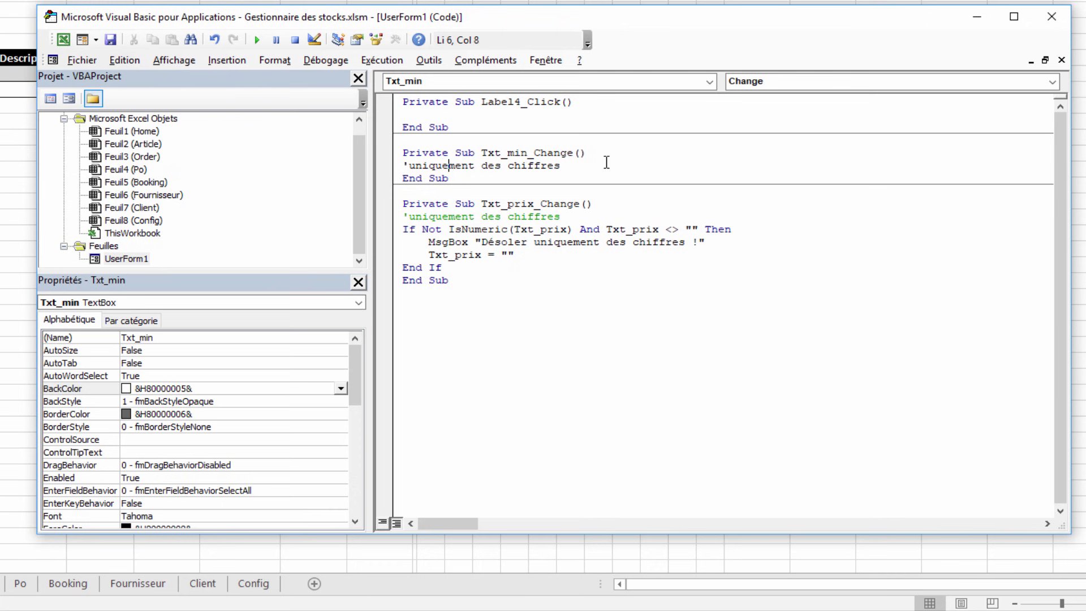
pyautogui.press('Return')
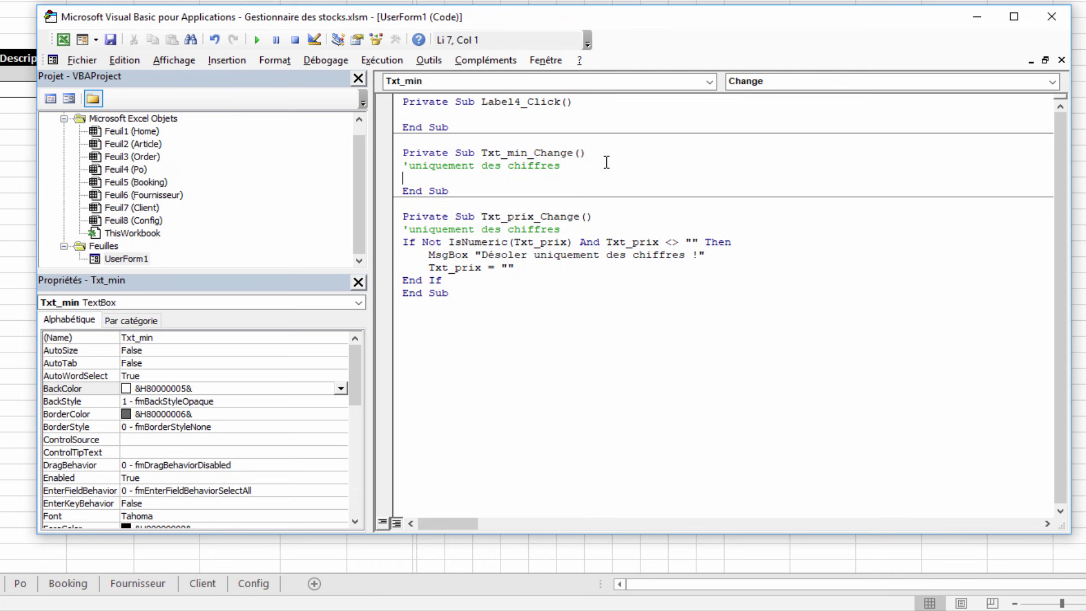
# Write the 'If Not IsNumeric(txt_min) And txt_min ... Then' line for Stock min
pyautogui.write('if not isnumeric')
pyautogui.write('(txt')
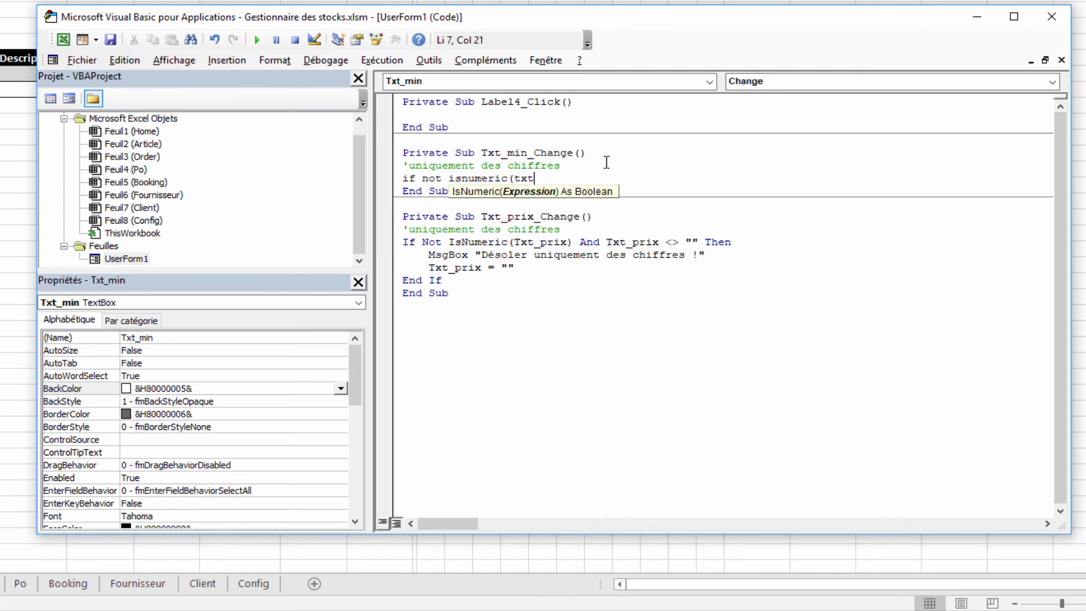
pyautogui.write('-')
pyautogui.press('BackSpace')
pyautogui.write('min')
pyautogui.write(') and ')
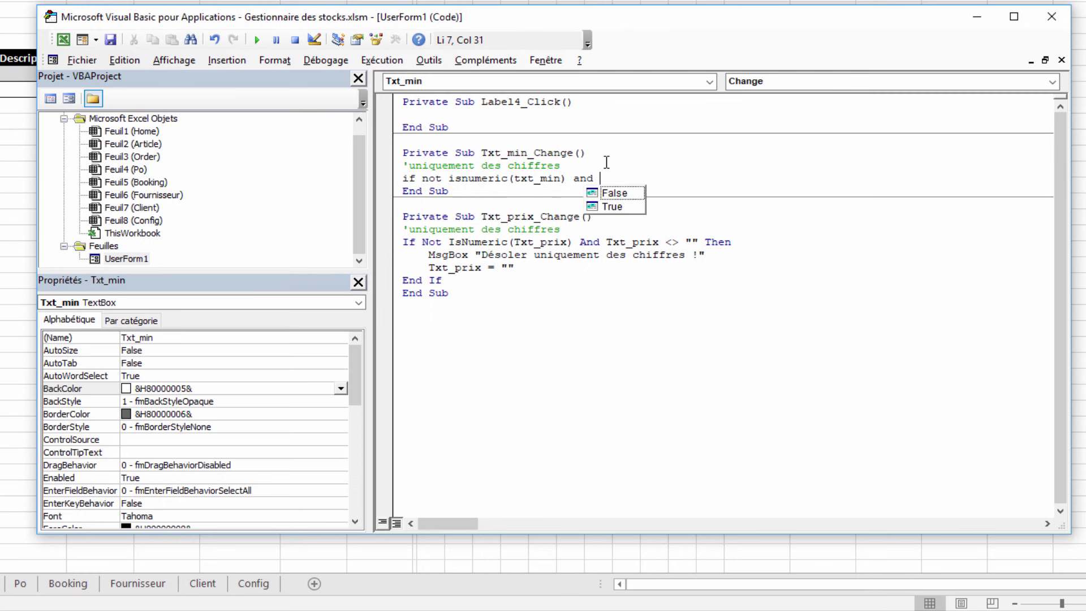
pyautogui.write('txt_')
pyautogui.write('min')
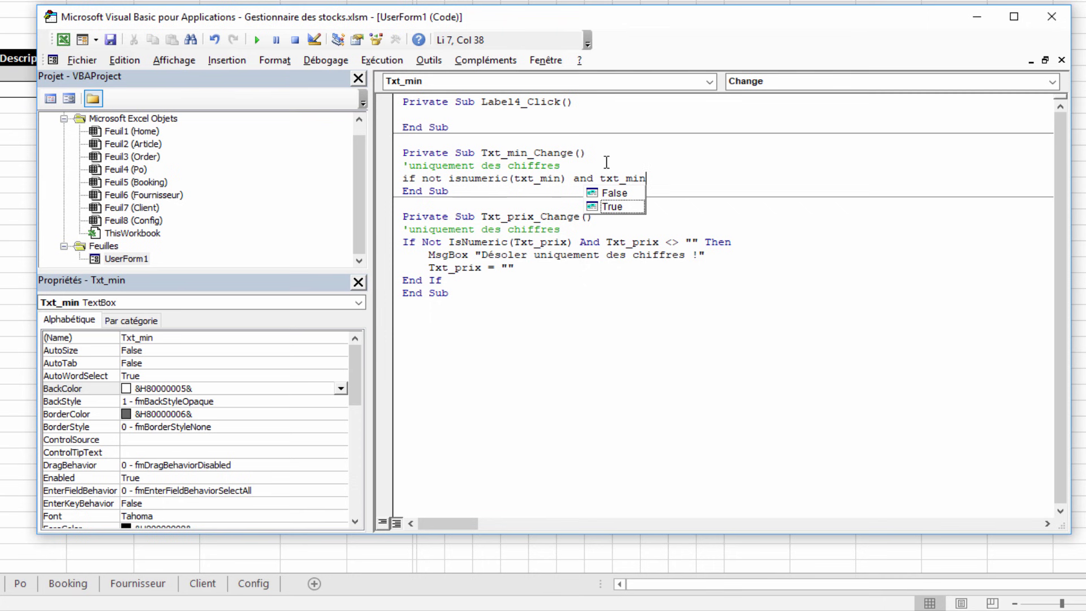
pyautogui.write(' <>')
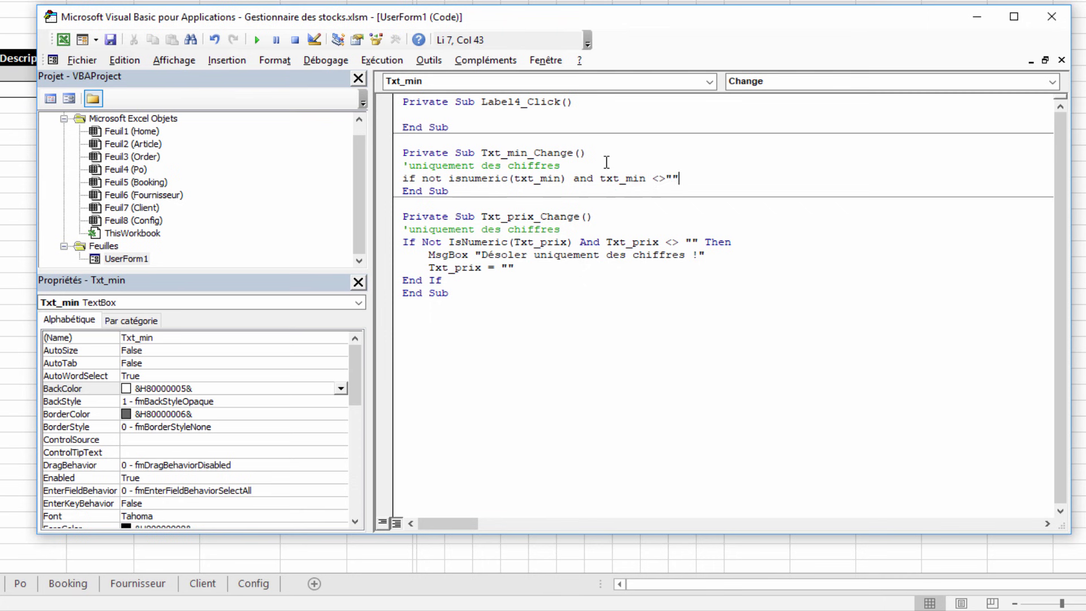
pyautogui.write(' Then')
pyautogui.press('Return')
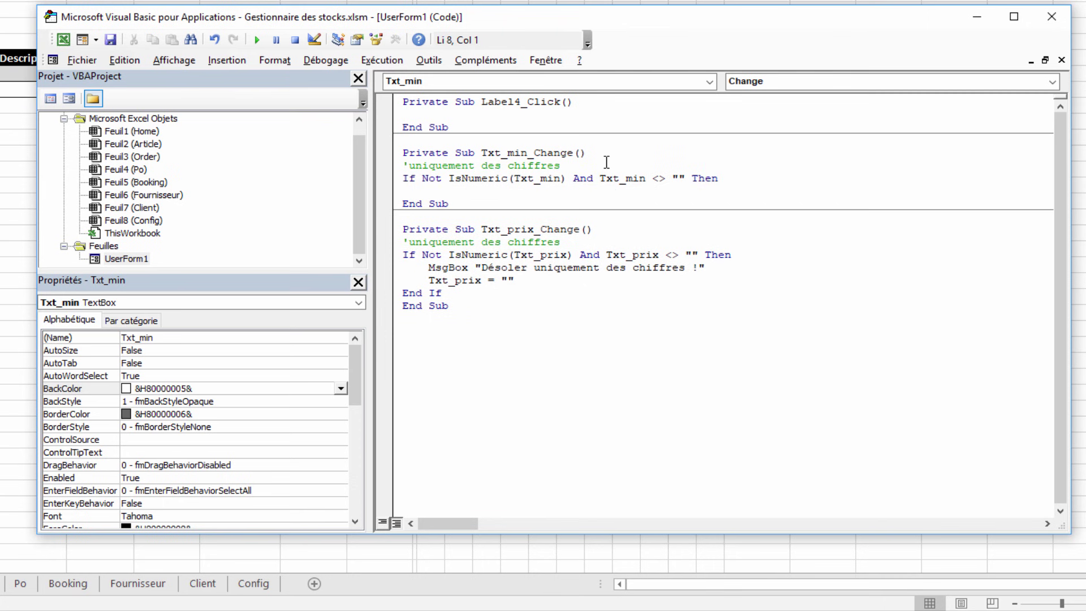
pyautogui.press('Tab')
# Paste the Prix warning MsgBox, clear txt_min, close with End If, and run the form
pyautogui.write('msg')
pyautogui.moveTo(712, 268); pyautogui.dragTo(432, 268)
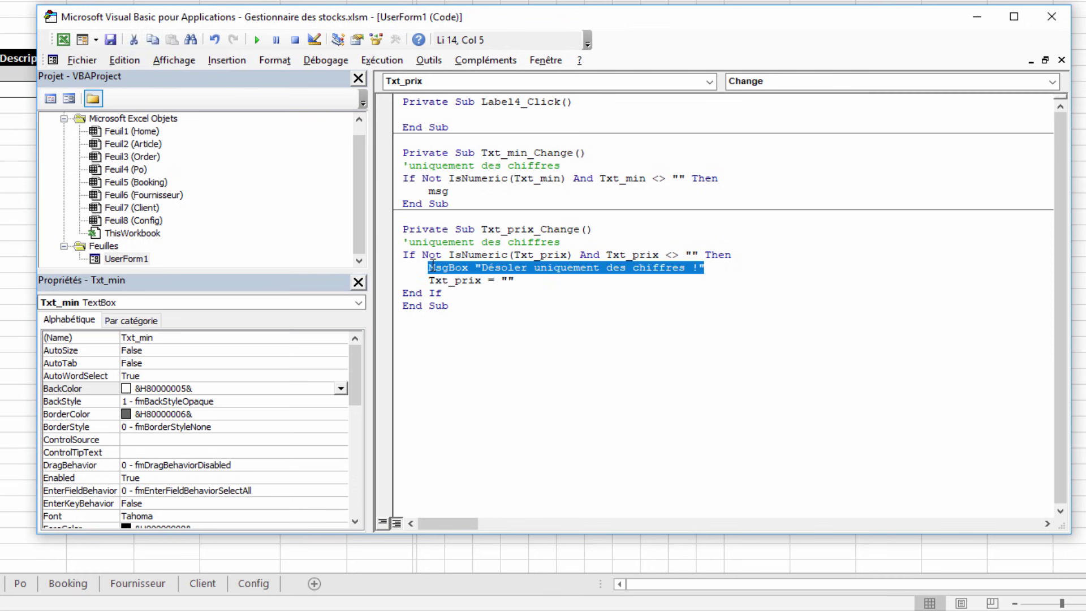
pyautogui.hotkey('ctrl', 'c')
pyautogui.moveTo(485, 192); pyautogui.dragTo(428, 193)
pyautogui.hotkey('ctrl', 'v')
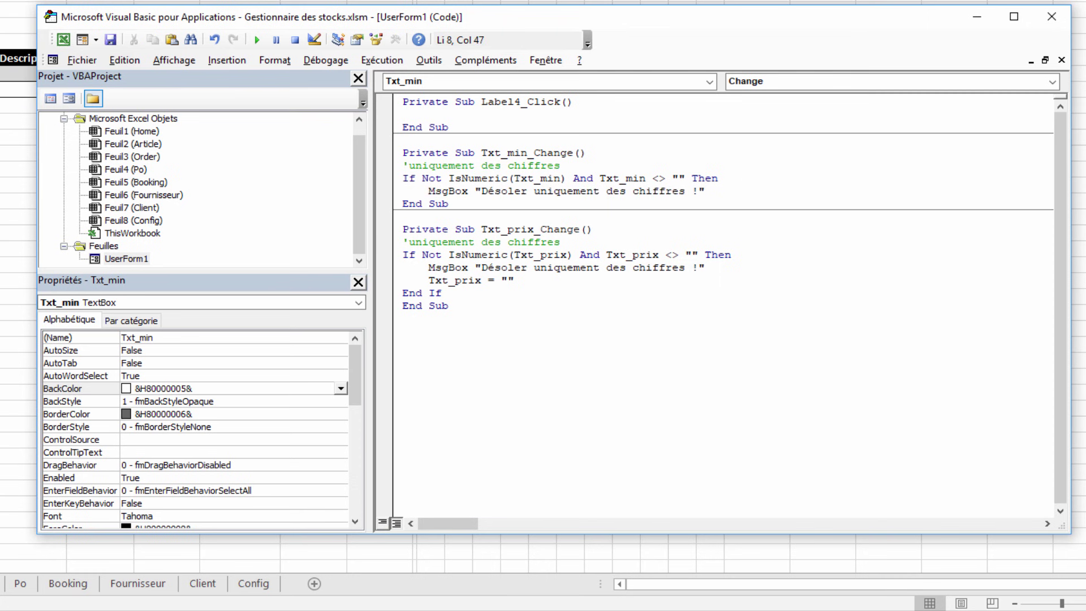
pyautogui.press('Return')
pyautogui.write('txt_mi')
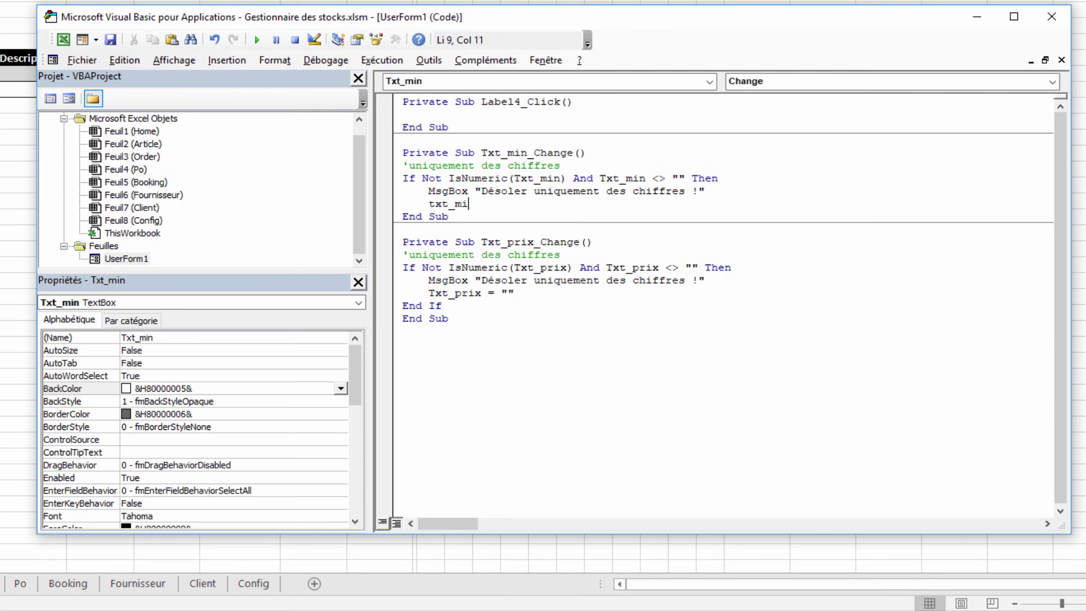
pyautogui.write('n ="')
pyautogui.press('Return')
pyautogui.write('e')
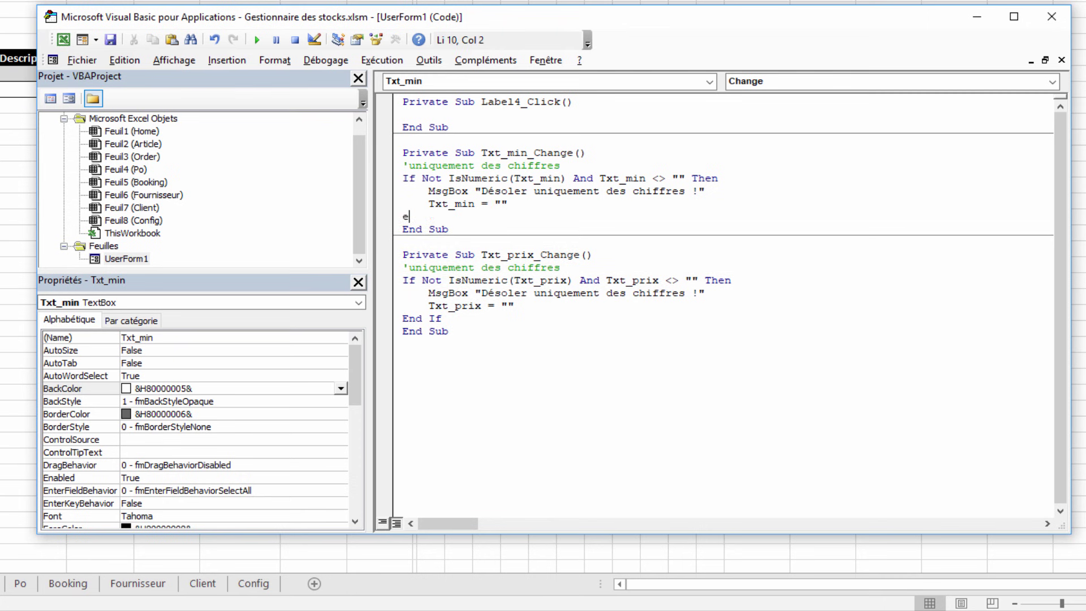
pyautogui.write('nd if')
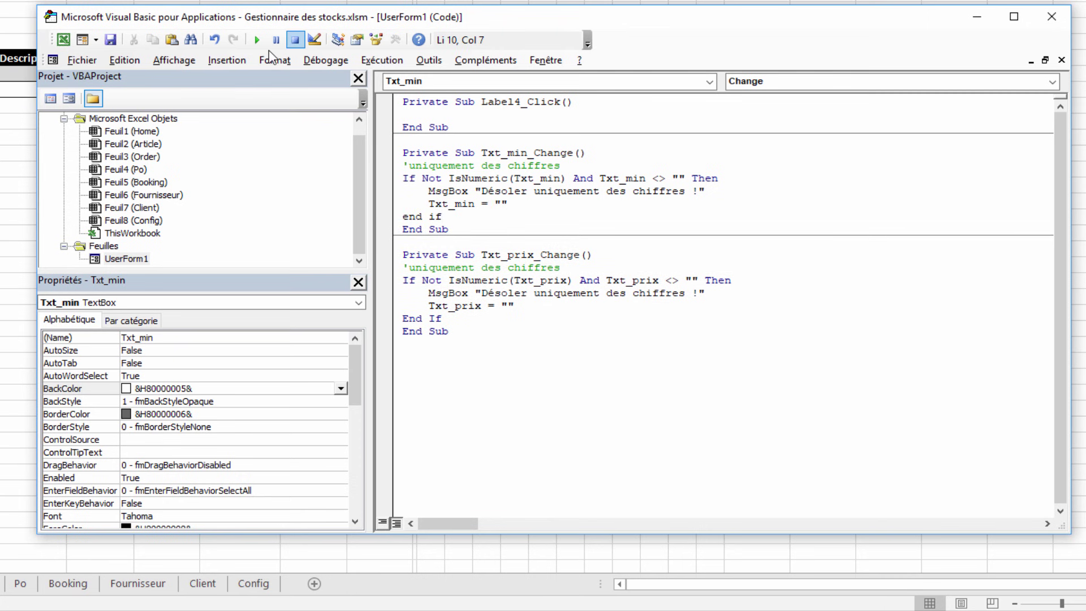
pyautogui.click(256, 39)
# Verify Stock min warns on the letter d but accepts 546465, then close the form
pyautogui.click(494, 315)
pyautogui.write('d')
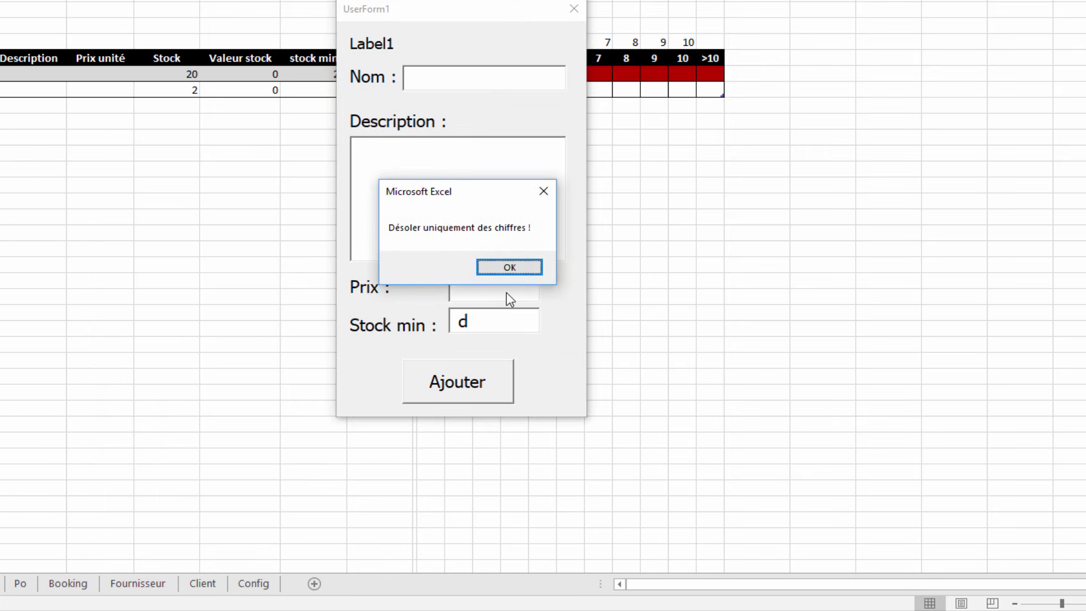
pyautogui.click(506, 267)
pyautogui.write('546465')
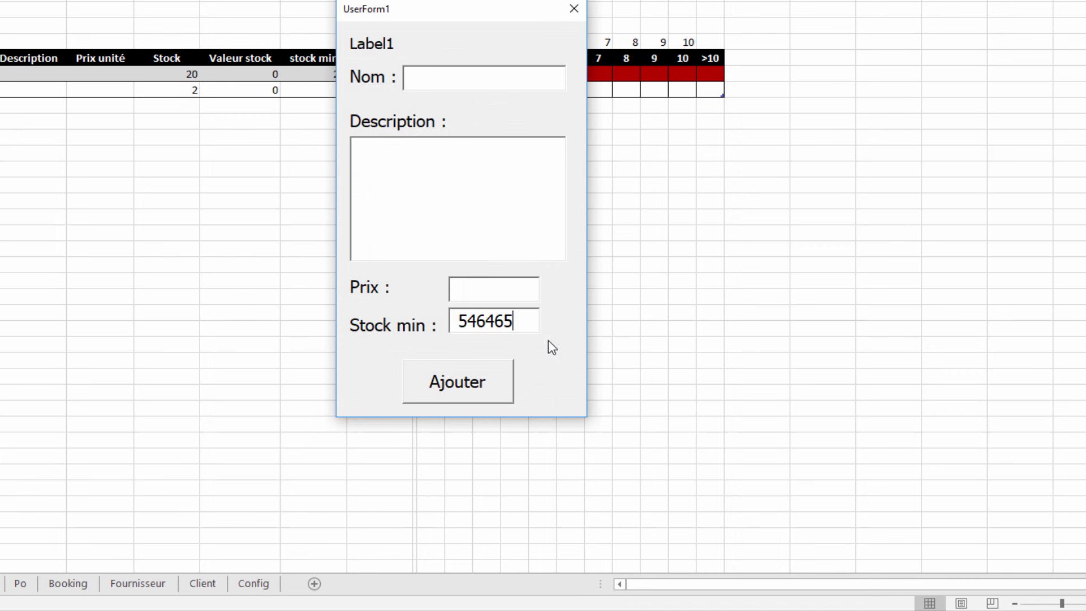
pyautogui.click(461, 386)
pyautogui.click(573, 9)
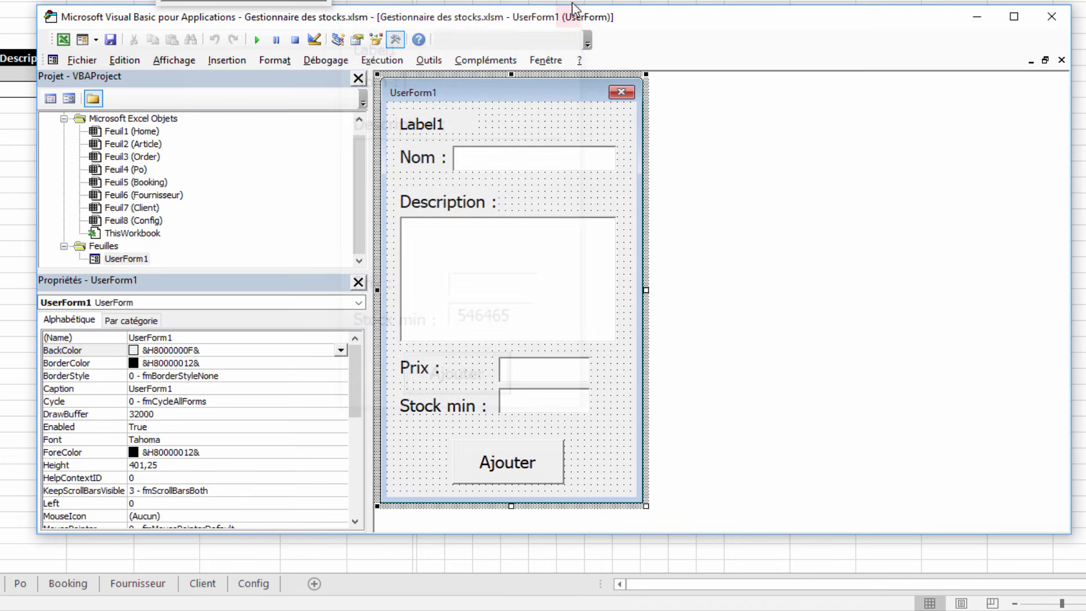
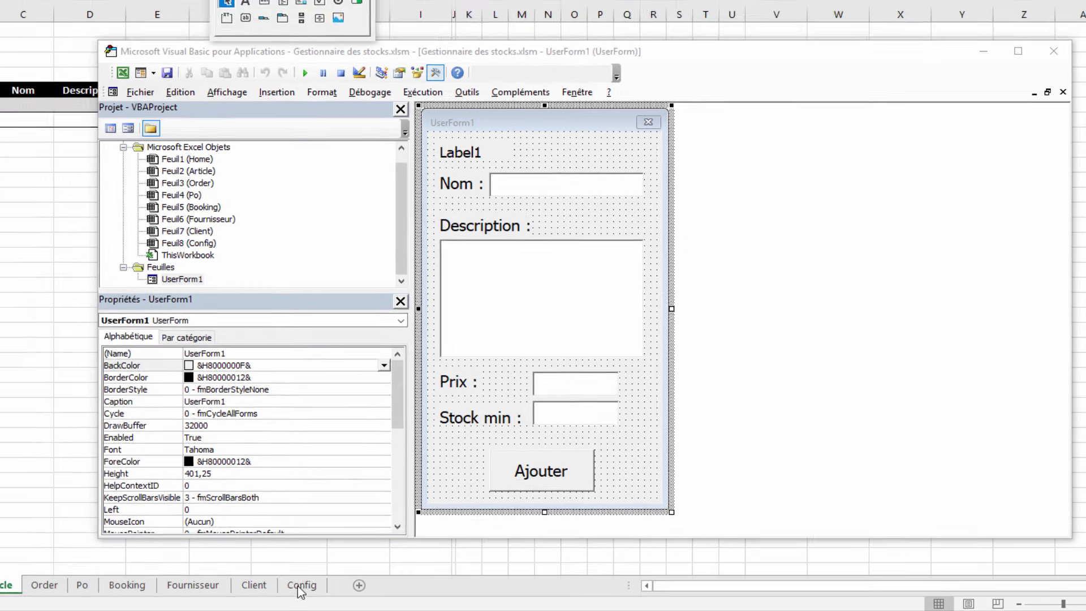
# Leave the VBA editor and return to the workbook's empty Config sheet in Excel
pyautogui.click(253, 583)
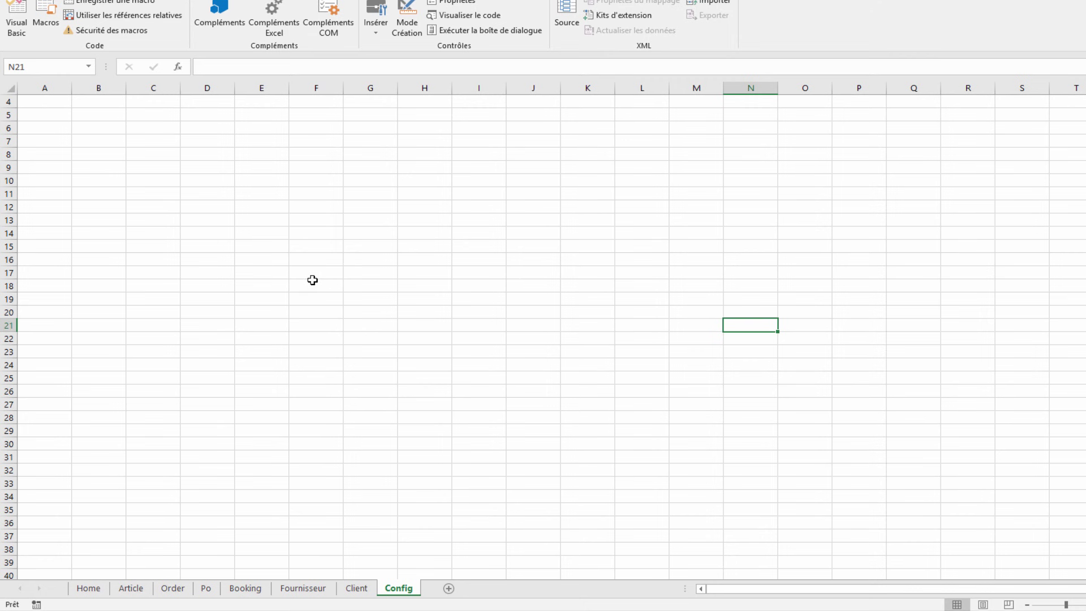
# Enter the heading Suffixe in B17 with a black fill and white font
pyautogui.click(98, 273)
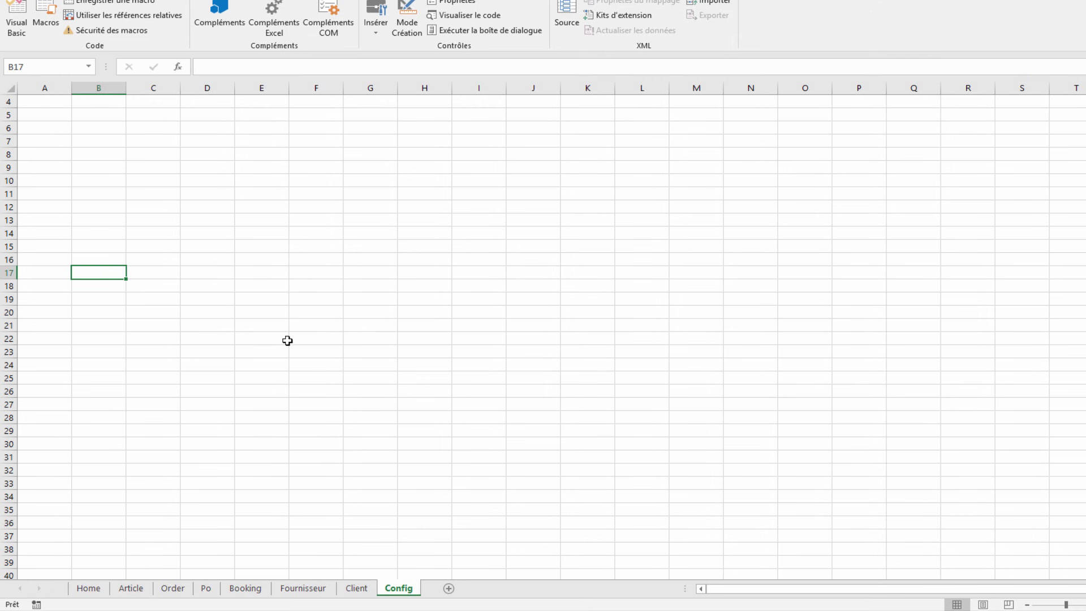
pyautogui.write('Suffix')
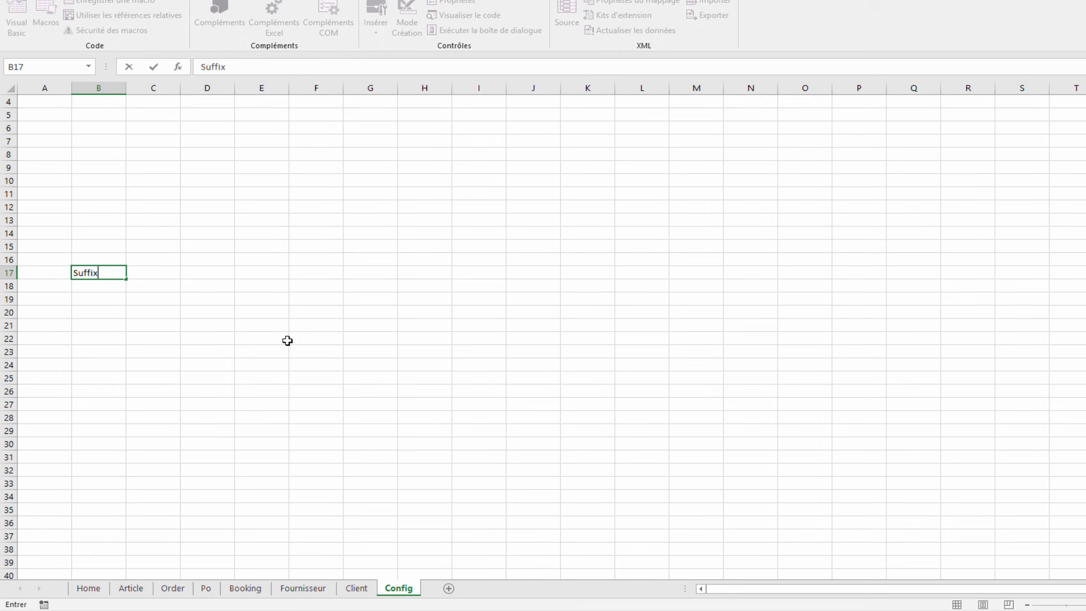
pyautogui.write('e')
pyautogui.press('Return')
pyautogui.press('Up')
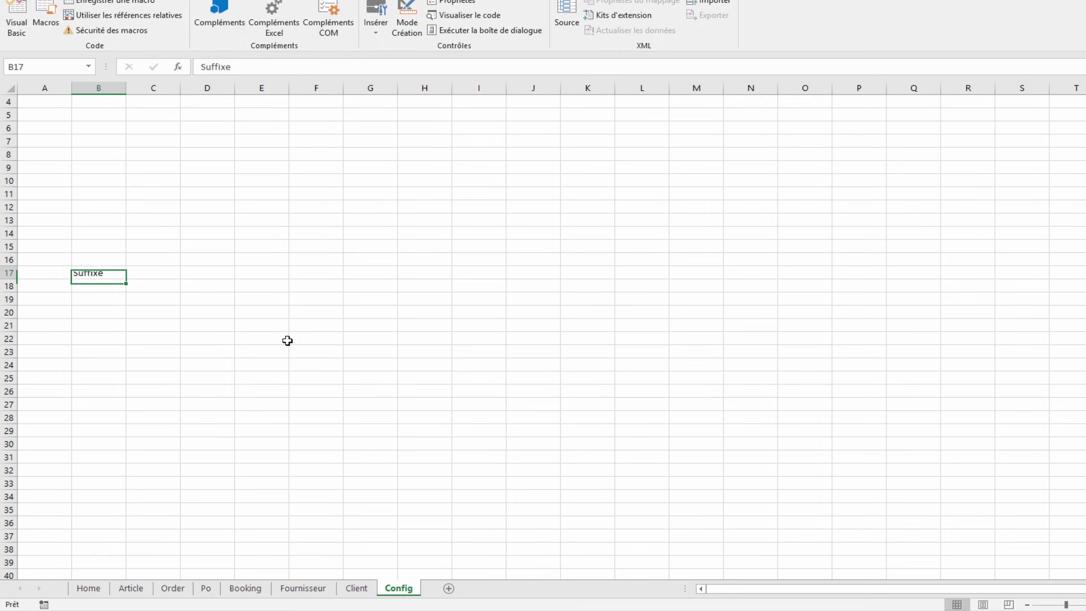
pyautogui.click(59, 11)
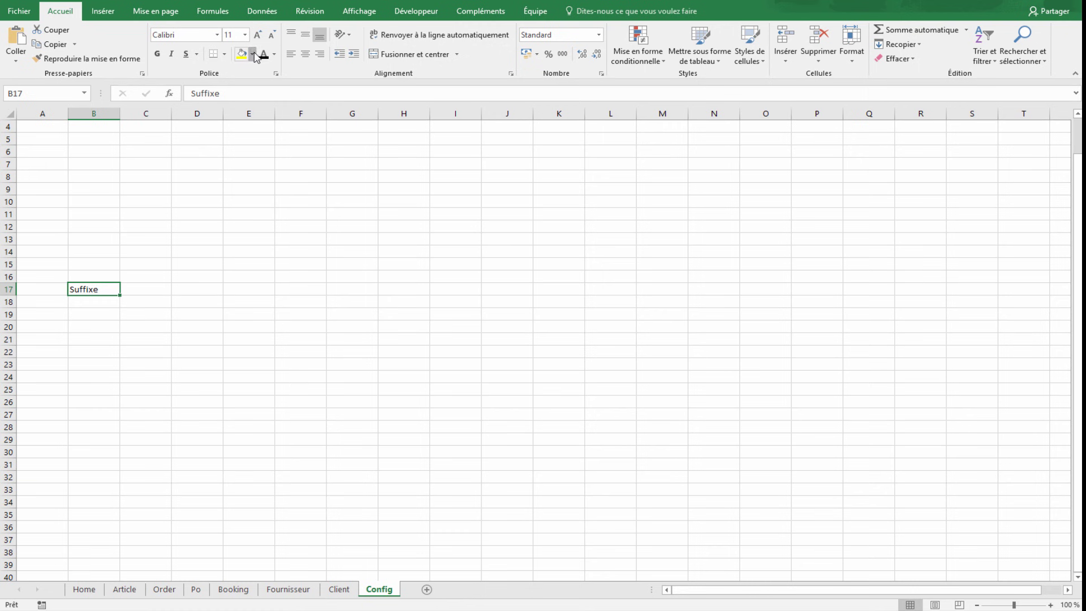
pyautogui.click(252, 53)
pyautogui.click(249, 98)
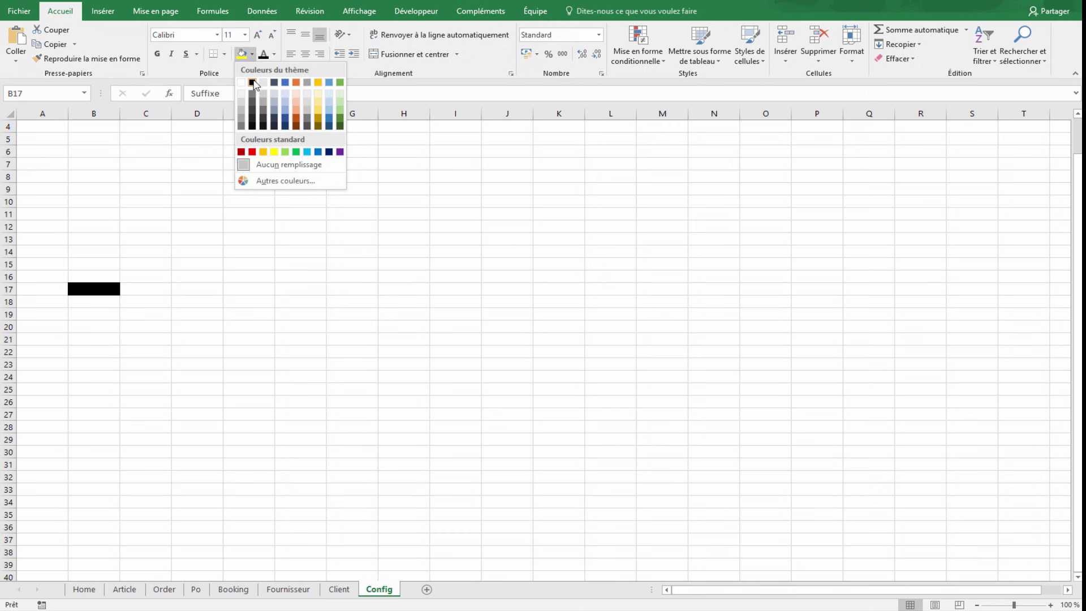
pyautogui.click(273, 54)
pyautogui.click(264, 98)
# Add a bottom border under C17:D17, then select B19 for the Article row
pyautogui.moveTo(161, 287); pyautogui.dragTo(198, 289)
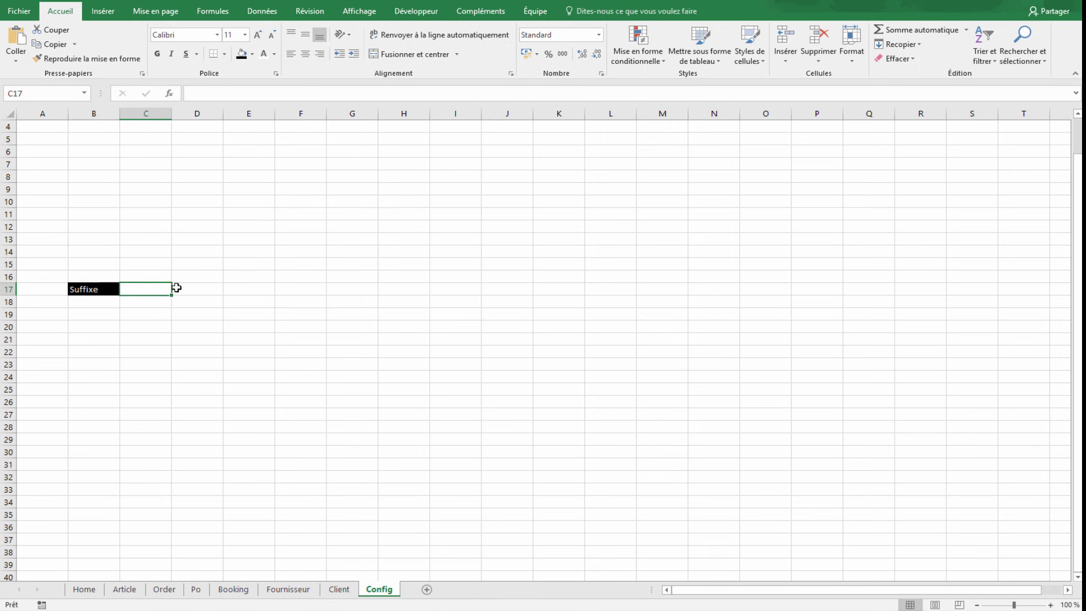
pyautogui.click(224, 54)
pyautogui.click(259, 84)
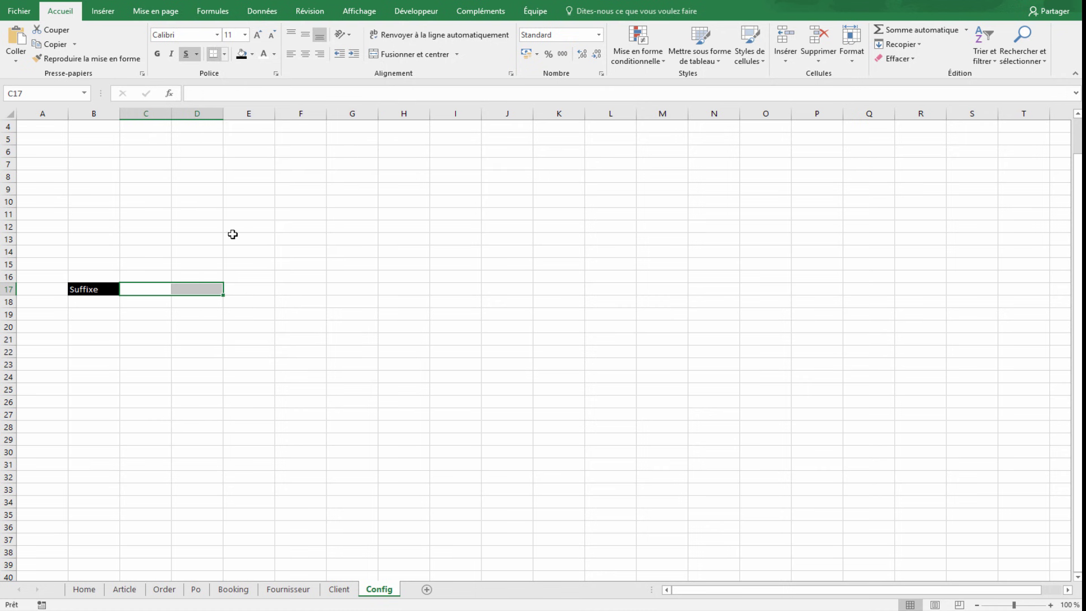
pyautogui.click(248, 327)
pyautogui.click(98, 315)
pyautogui.click(102, 288)
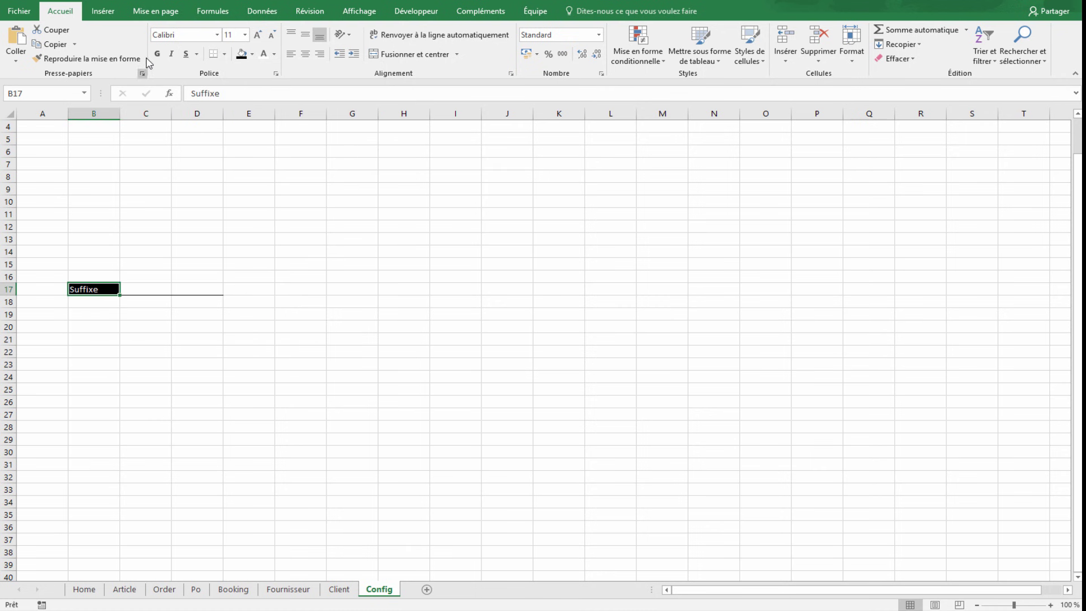
pyautogui.moveTo(167, 303); pyautogui.dragTo(147, 315)
pyautogui.click(111, 318)
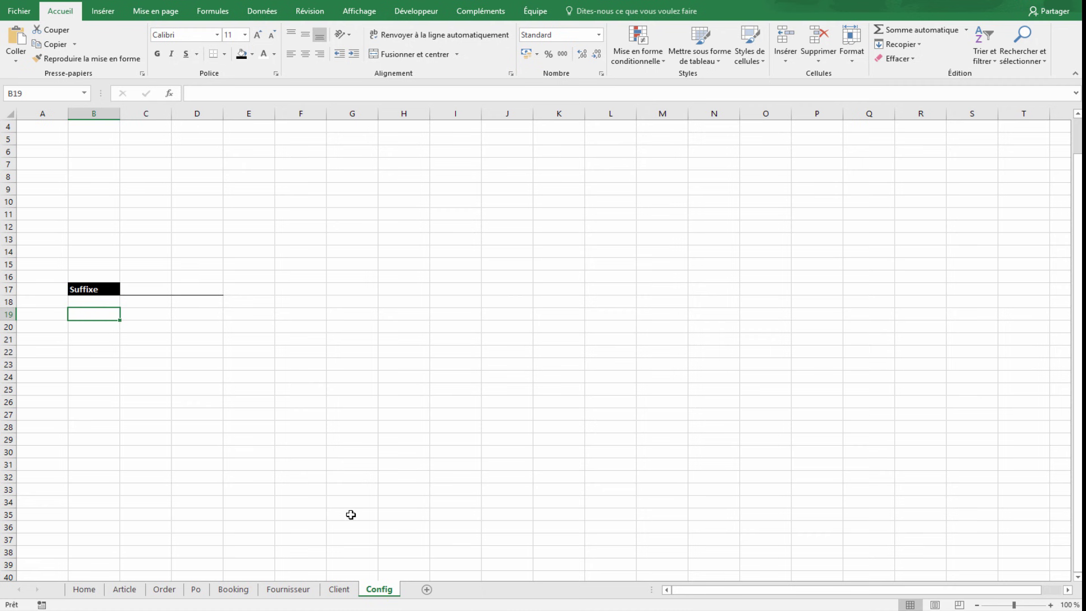
# Enter Article, ART- and 1 in B19, C19 and D19, ending on E19
pyautogui.write('Article')
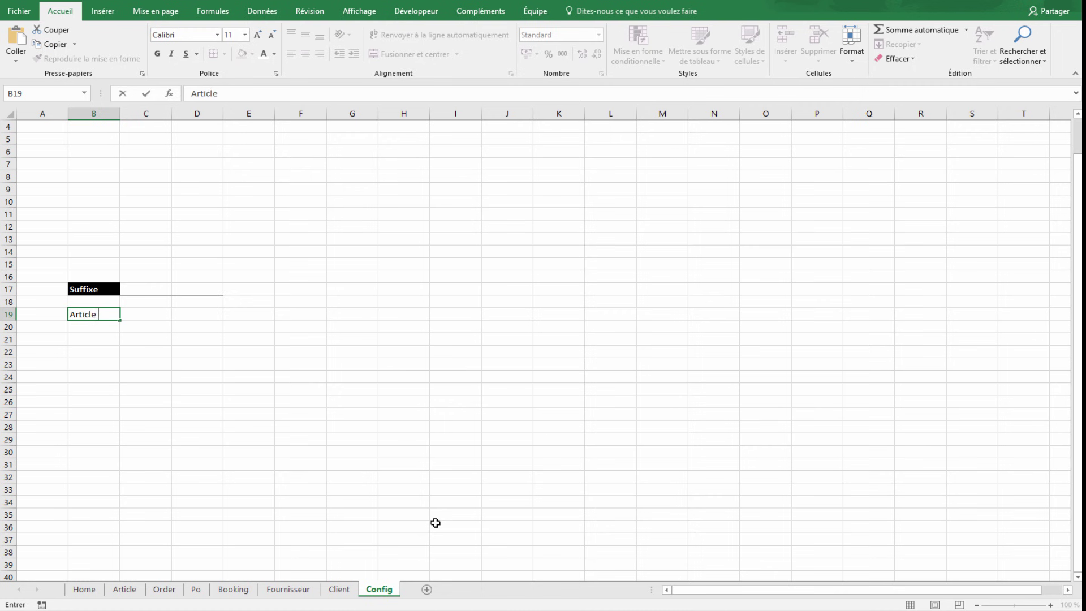
pyautogui.press('Tab')
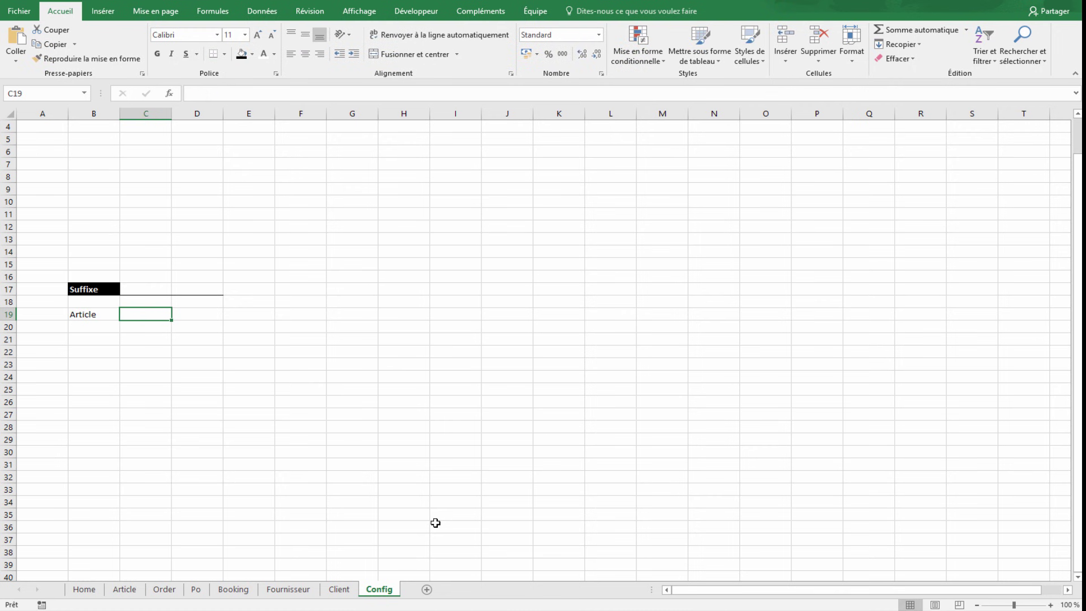
pyautogui.write('ART-')
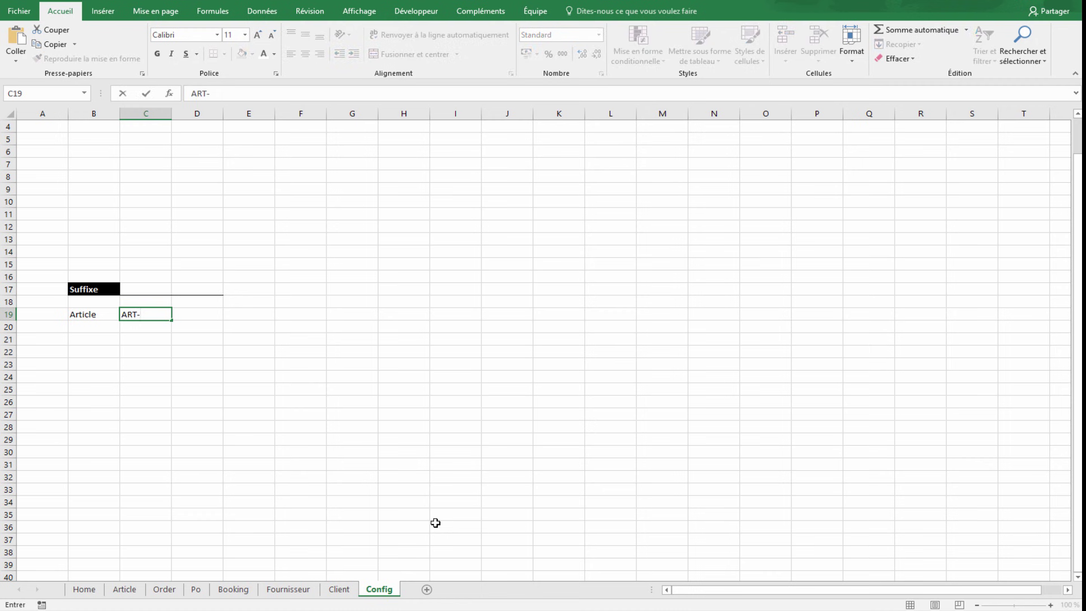
pyautogui.press('Tab')
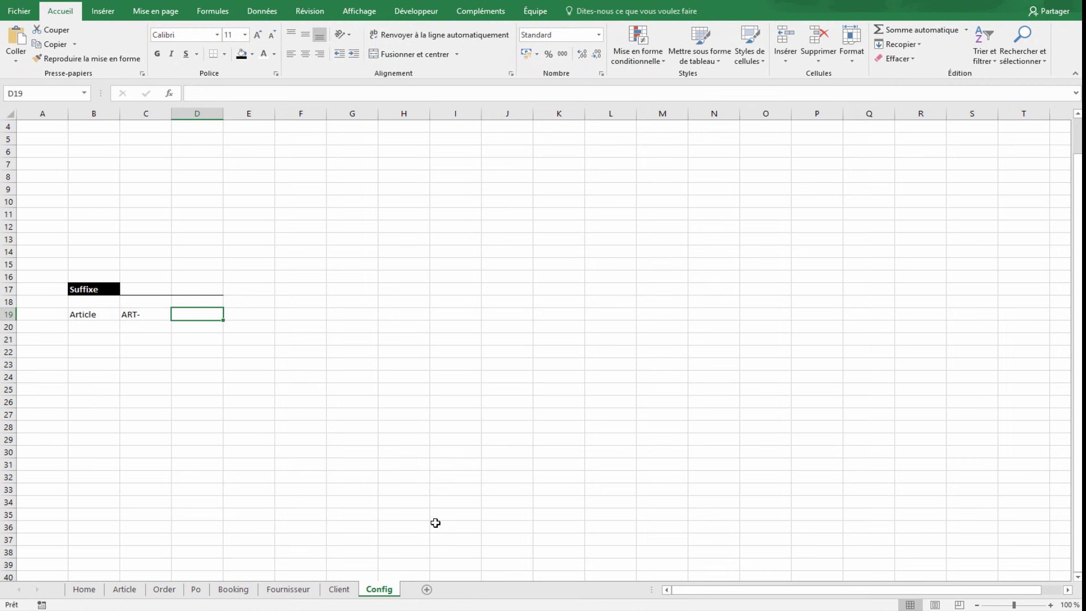
pyautogui.write('1')
pyautogui.press('Return')
pyautogui.press('Up')
pyautogui.press('Right')
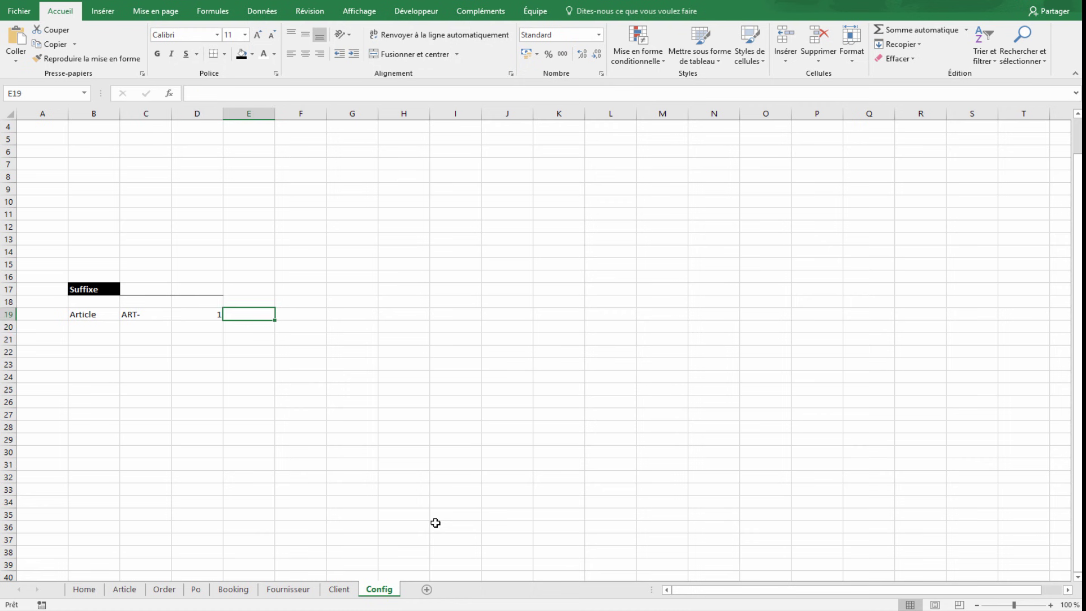
# Enter =C19&TEXTE(D19;"00000") in E19 so it shows the ID ART-00001
pyautogui.write('="')
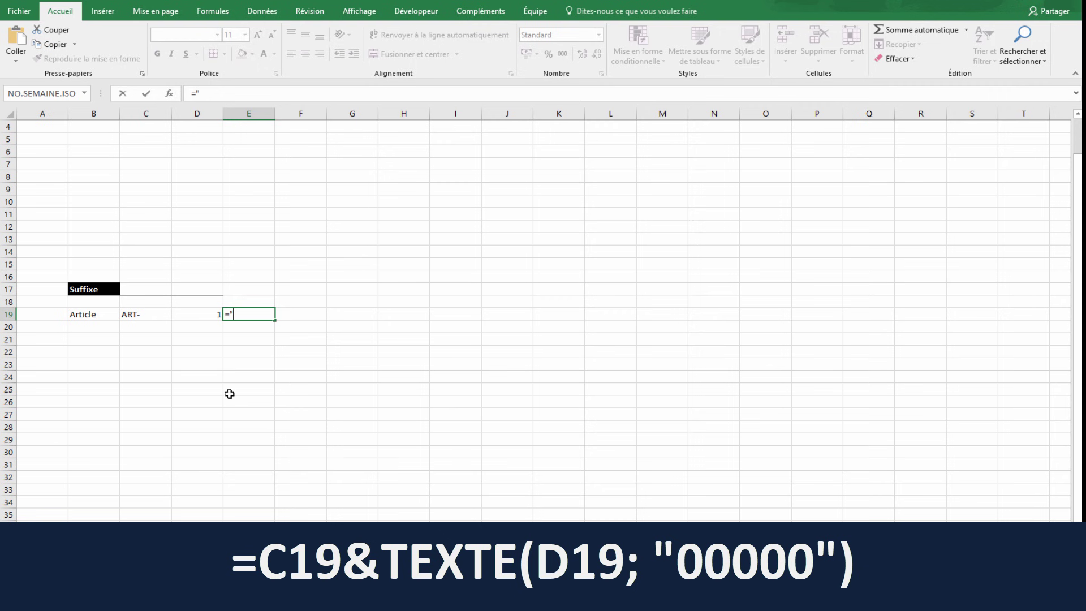
pyautogui.click(142, 317)
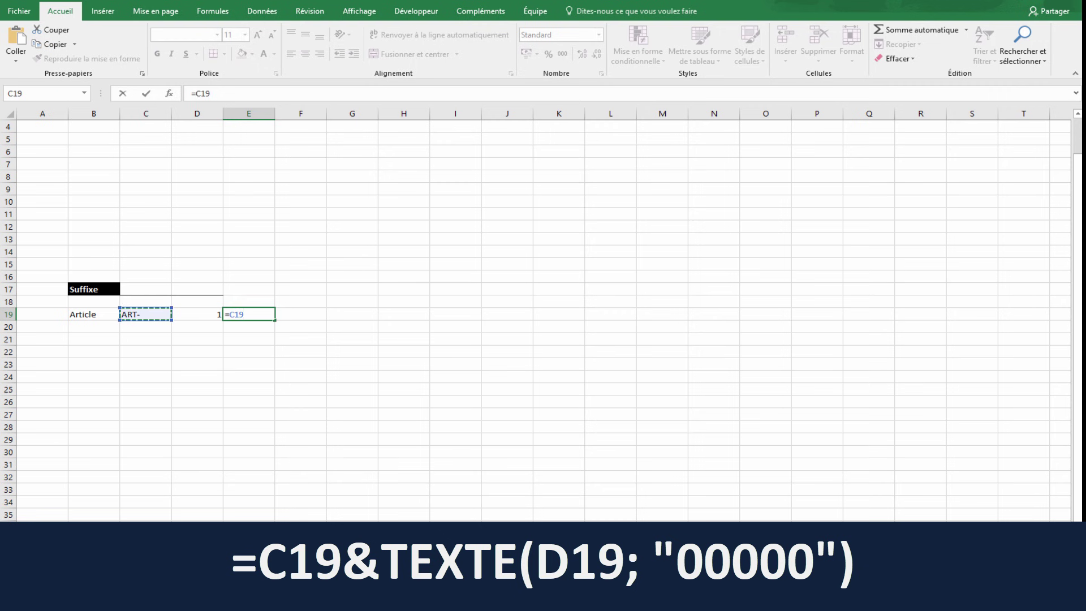
pyautogui.write('é')
pyautogui.press('BackSpace')
pyautogui.write('&')
pyautogui.write('text')
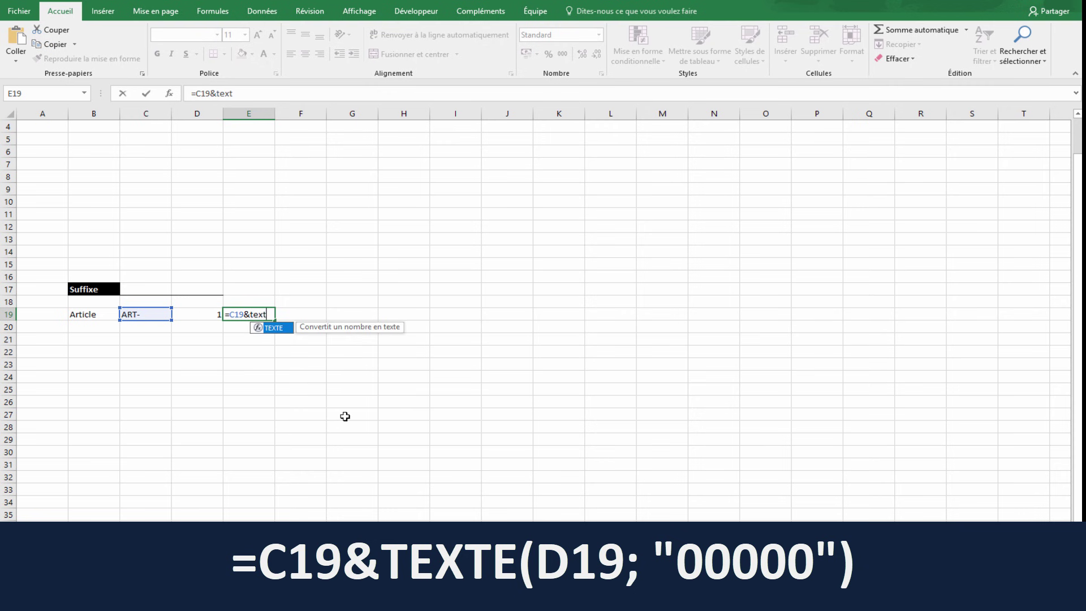
pyautogui.press('Tab')
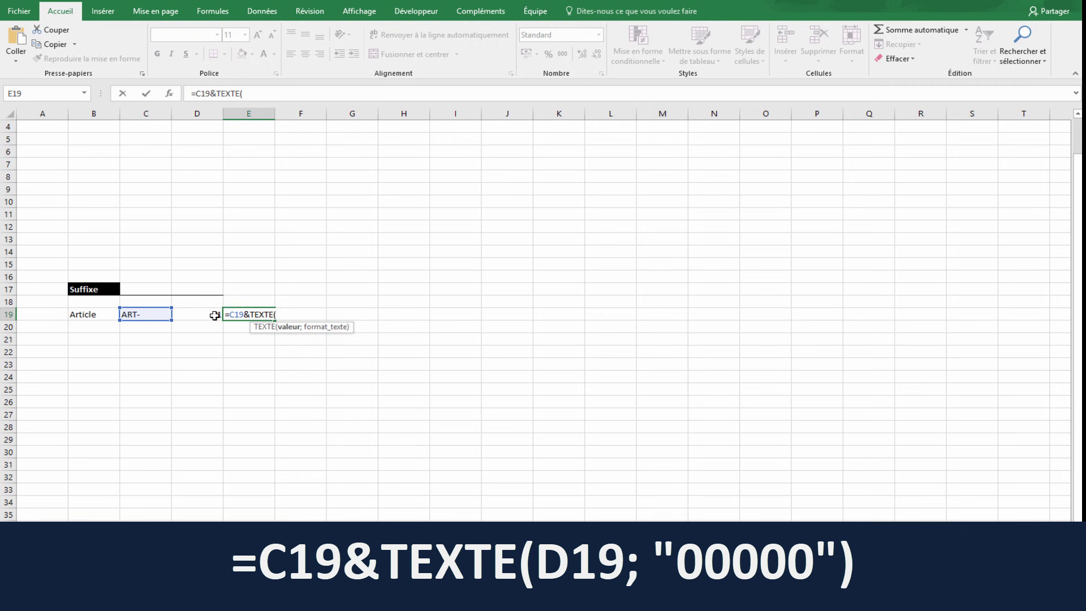
pyautogui.click(214, 315)
pyautogui.write(';"')
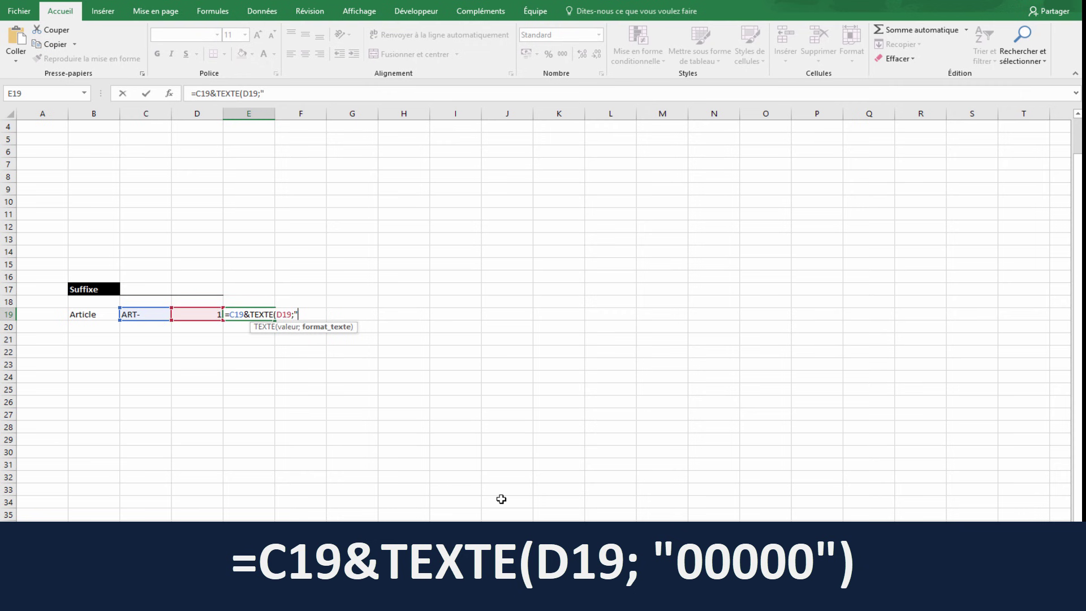
pyautogui.write('00000"')
pyautogui.write(')')
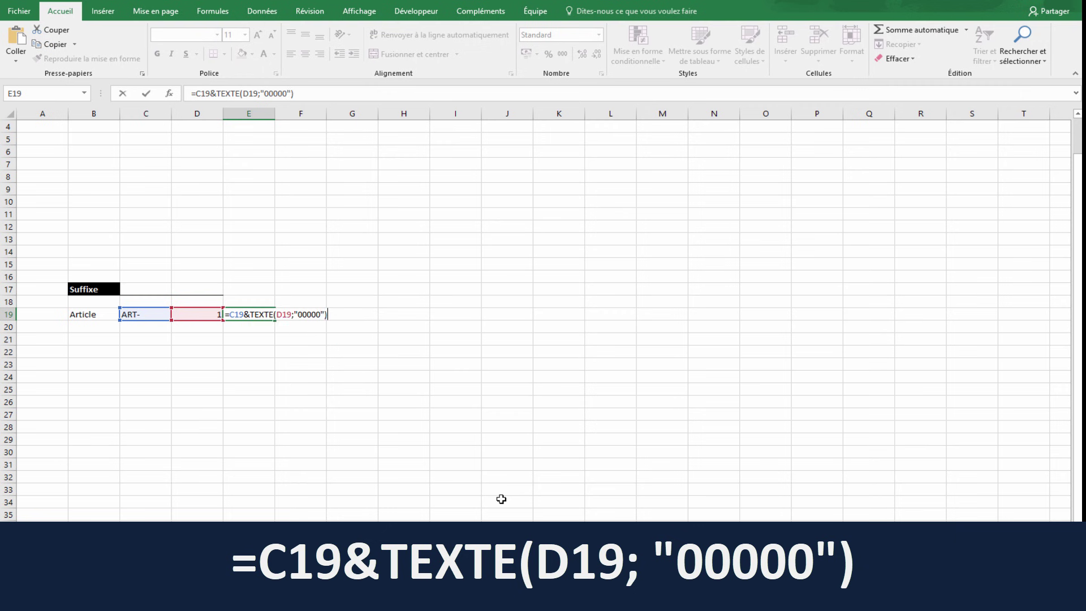
pyautogui.press('Return')
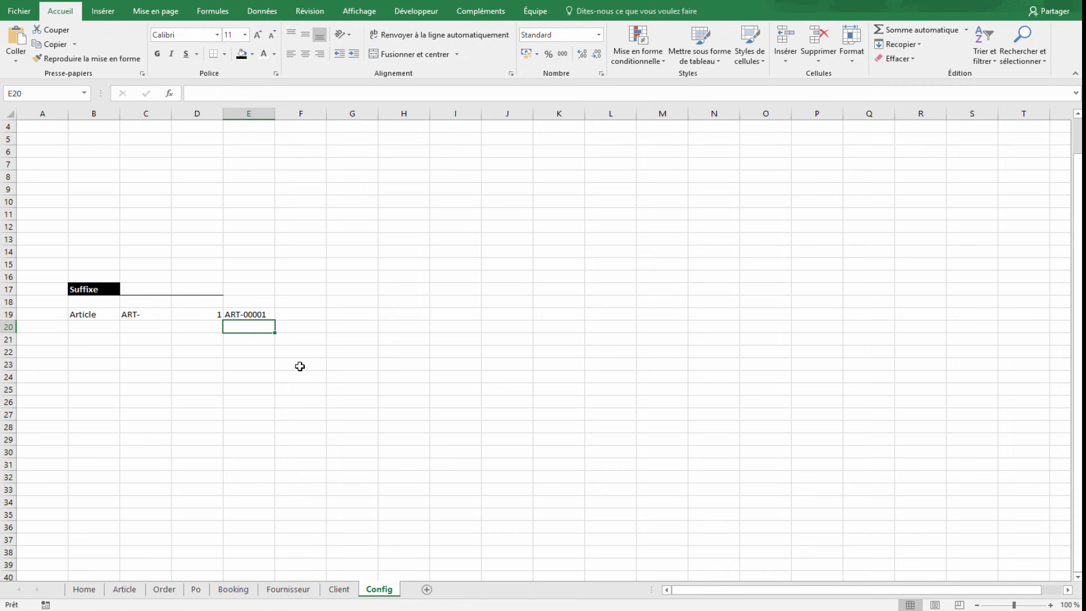
# Centre the labels in column B of the Config sheet
pyautogui.press('Up')
pyautogui.press('Left')
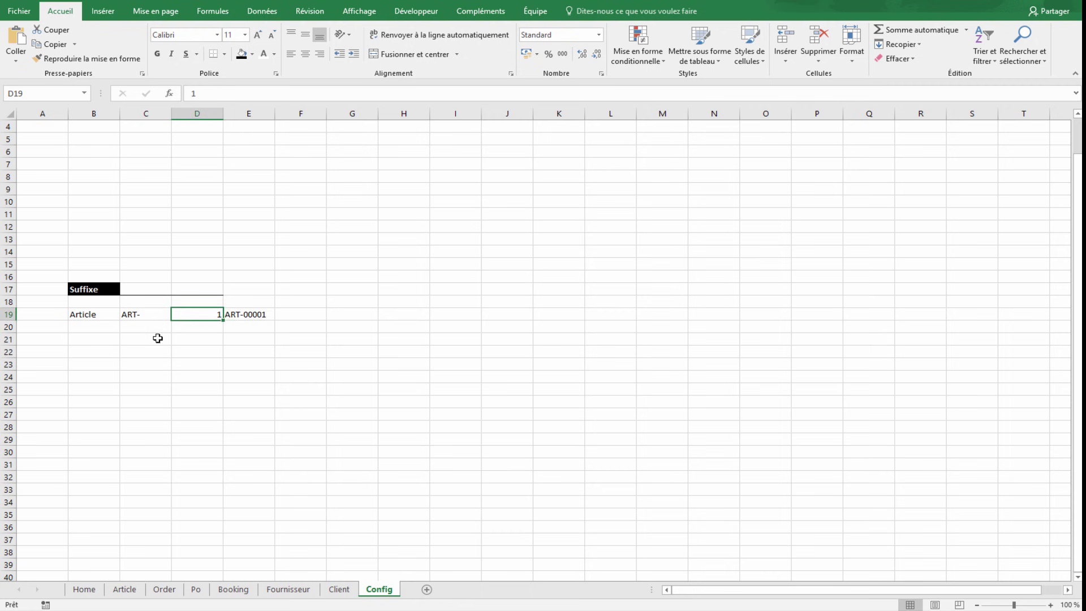
pyautogui.moveTo(104, 312); pyautogui.dragTo(168, 312)
pyautogui.click(193, 339)
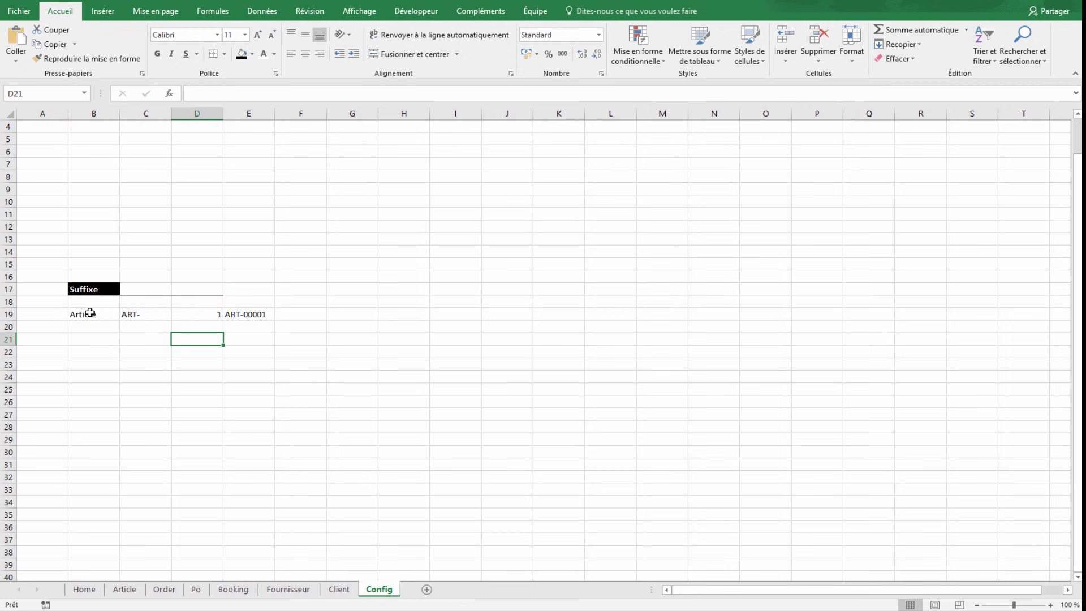
pyautogui.moveTo(90, 313)
pyautogui.mouseDown()
pyautogui.moveTo(206, 315)
pyautogui.moveTo(238, 337)
pyautogui.mouseUp()
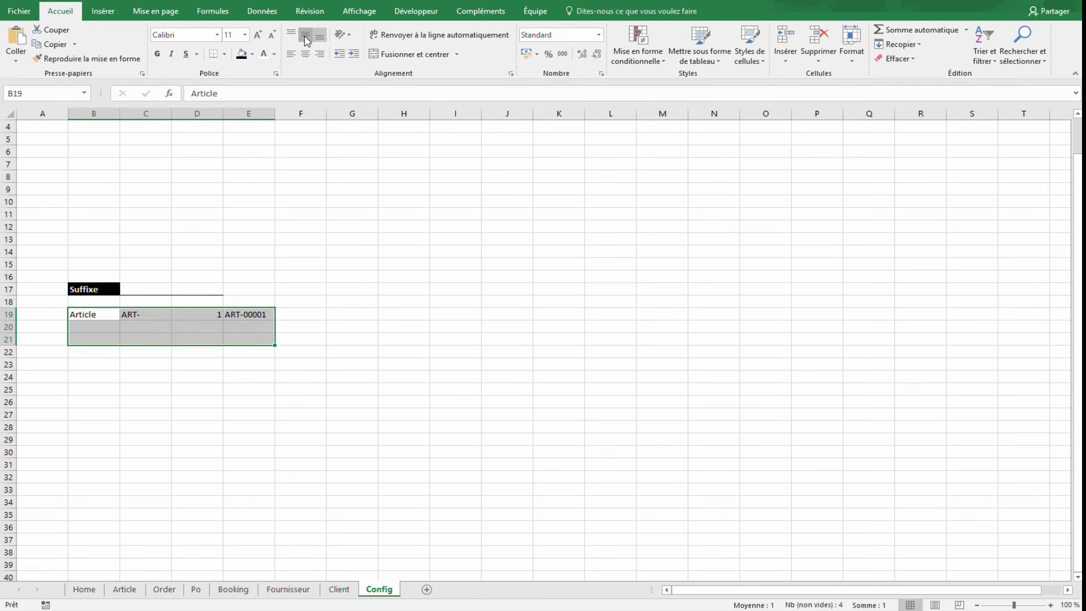
pyautogui.click(456, 327)
pyautogui.click(94, 113)
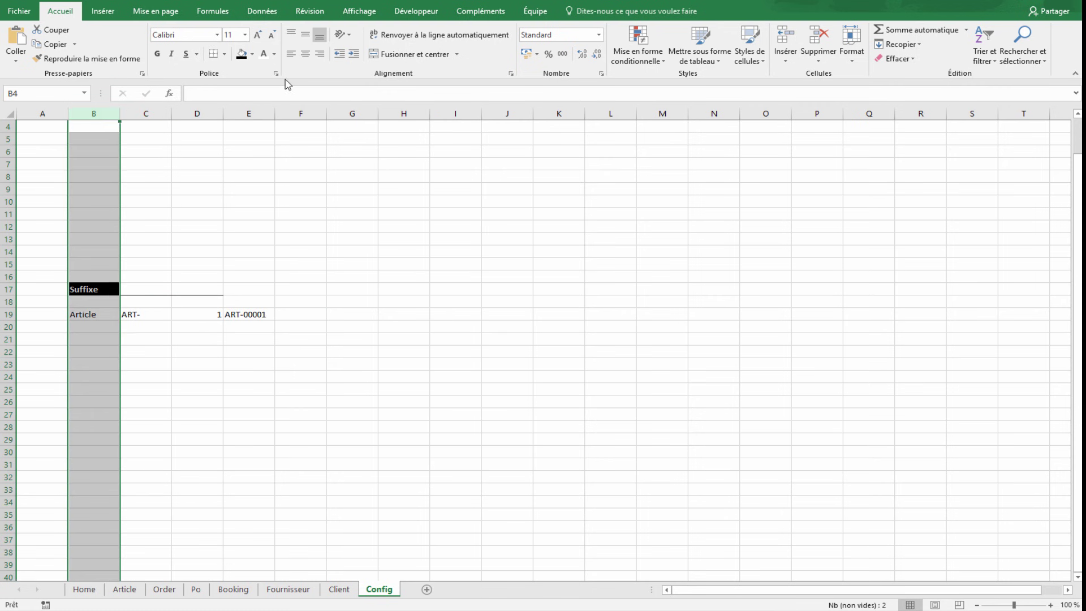
pyautogui.click(305, 54)
pyautogui.click(283, 389)
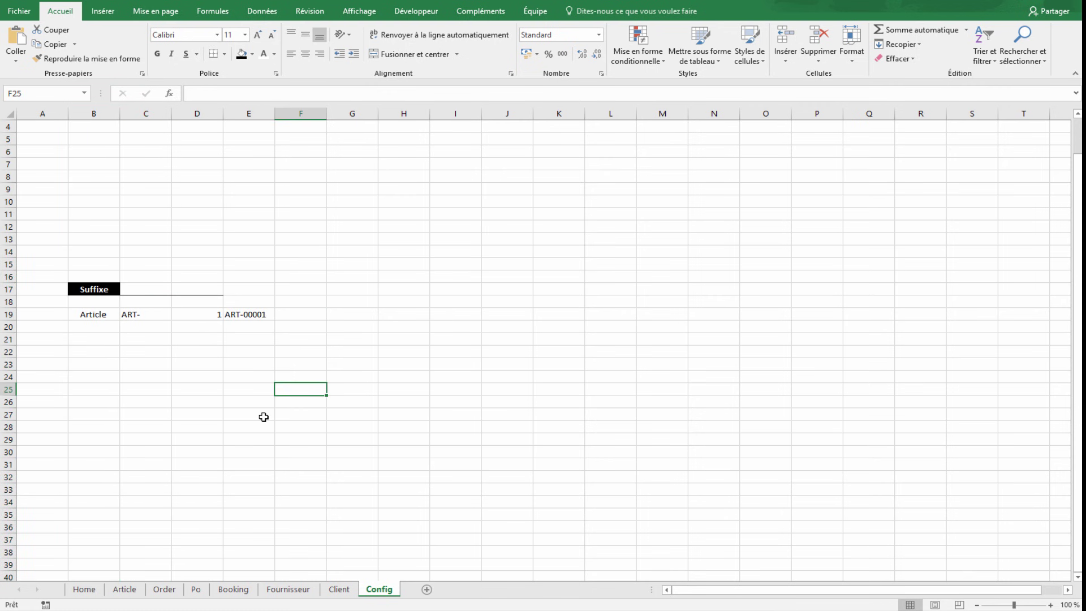
# Fill the Article label cell B19 with light grey
pyautogui.click(129, 312)
pyautogui.click(194, 313)
pyautogui.click(319, 350)
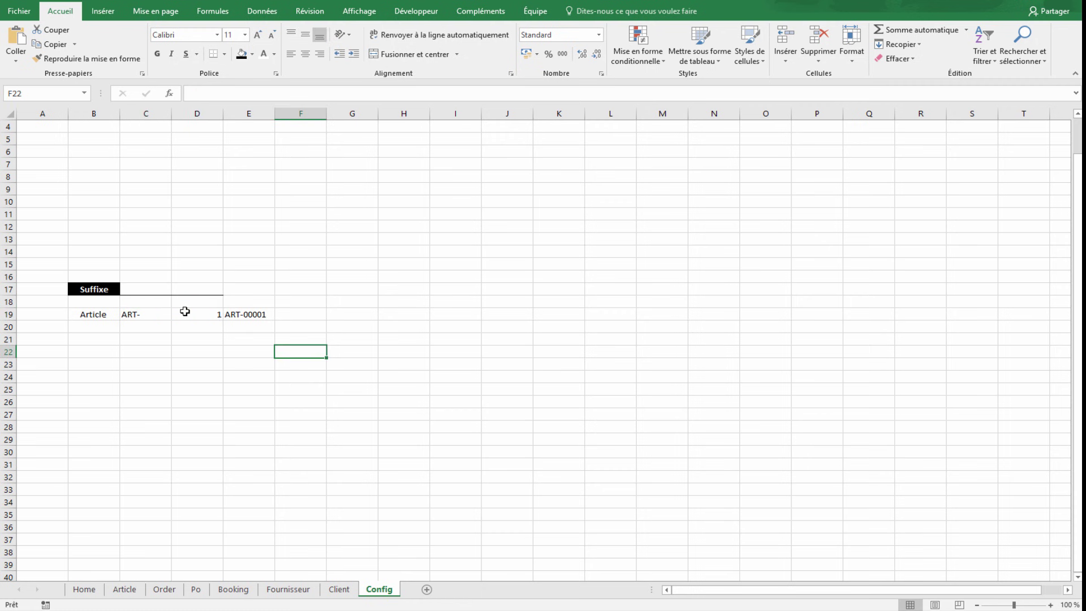
pyautogui.click(177, 313)
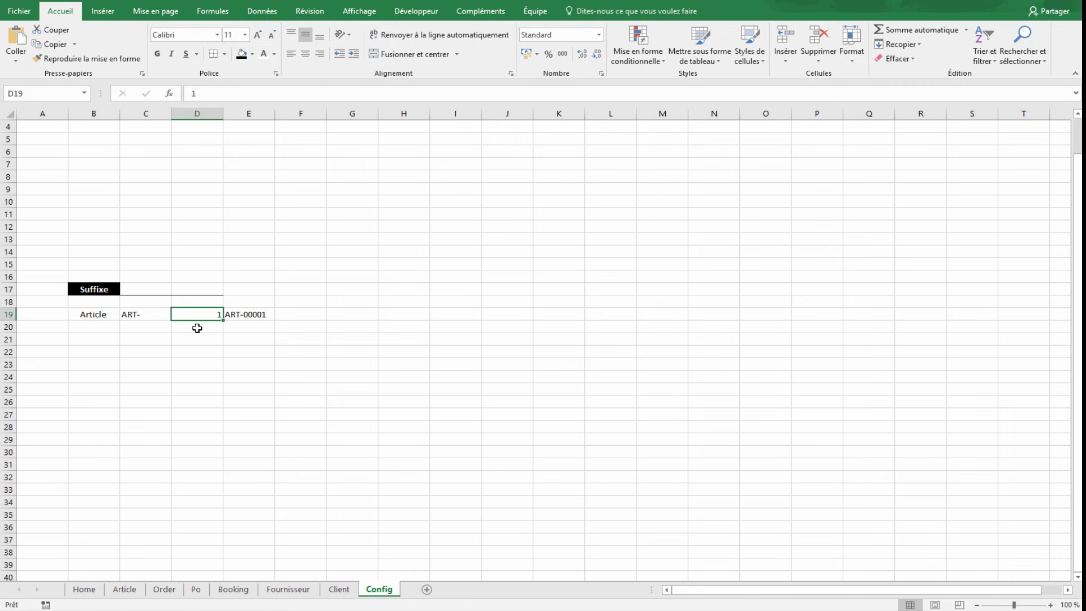
pyautogui.click(107, 316)
pyautogui.click(253, 54)
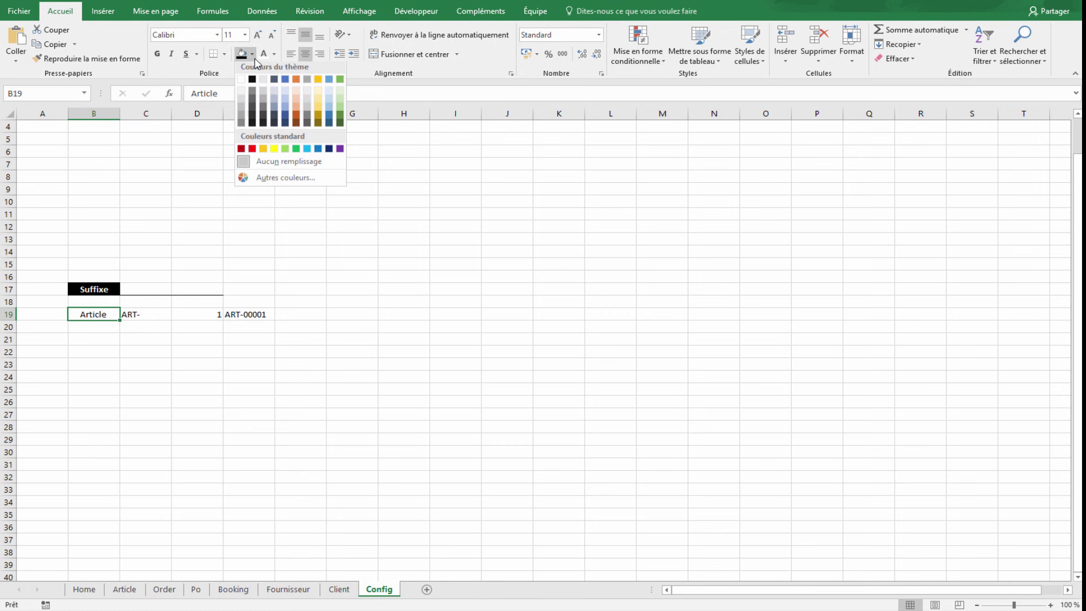
pyautogui.click(242, 100)
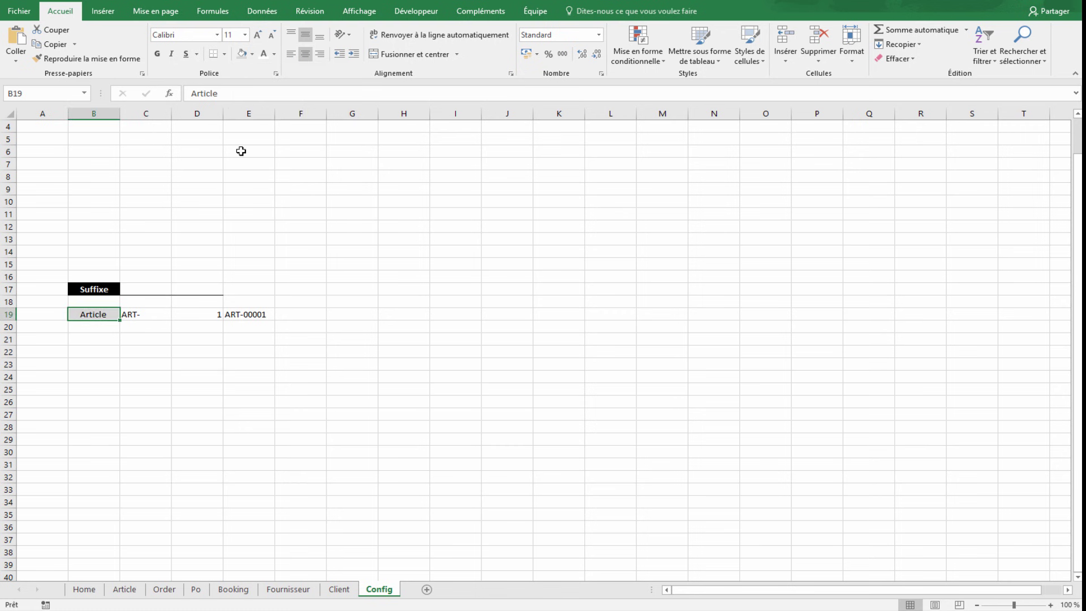
# Fill C19:D19 light blue and E19 light grey
pyautogui.click(194, 327)
pyautogui.moveTo(161, 314)
pyautogui.mouseDown()
pyautogui.moveTo(196, 302)
pyautogui.moveTo(161, 315)
pyautogui.mouseUp()
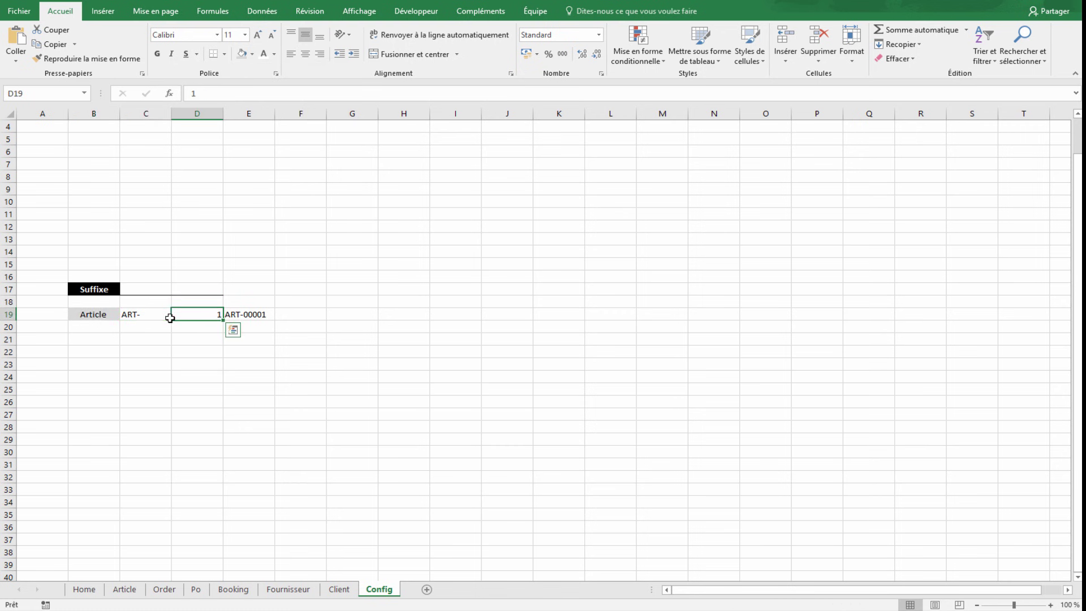
pyautogui.click(252, 54)
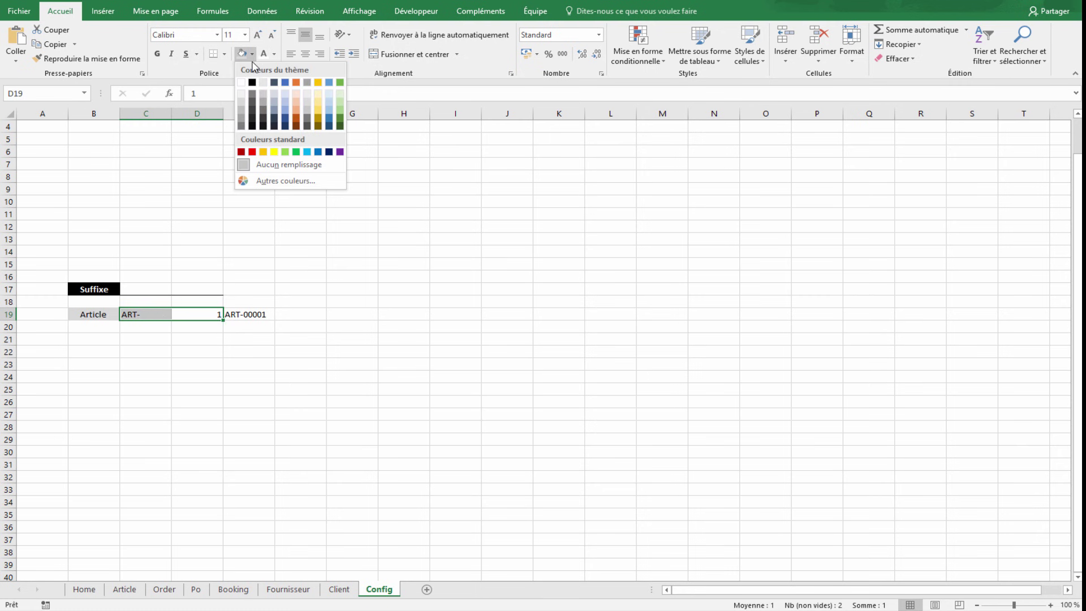
pyautogui.click(285, 101)
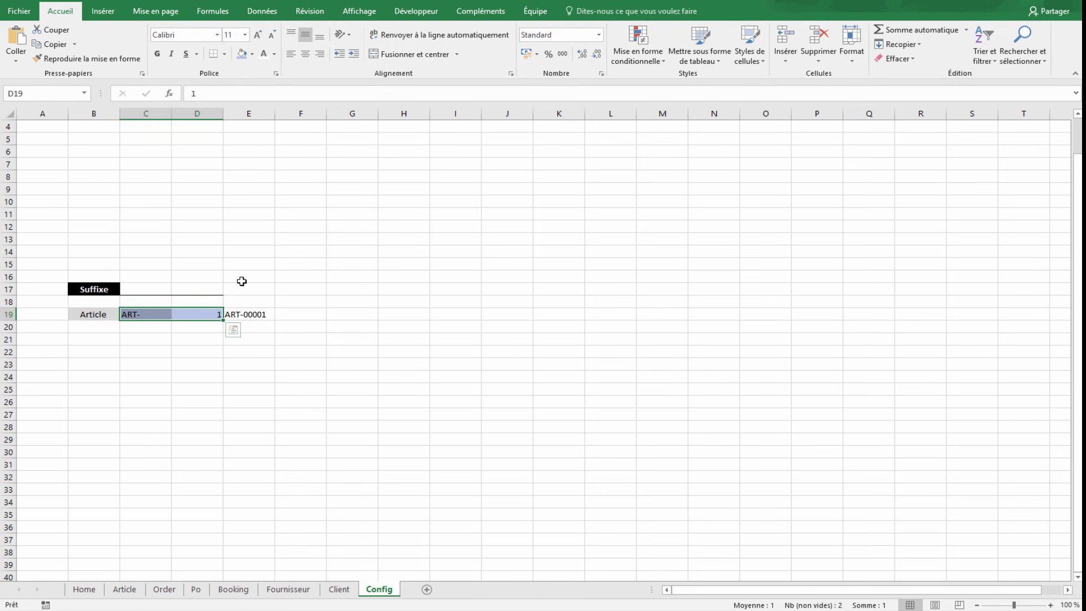
pyautogui.click(250, 312)
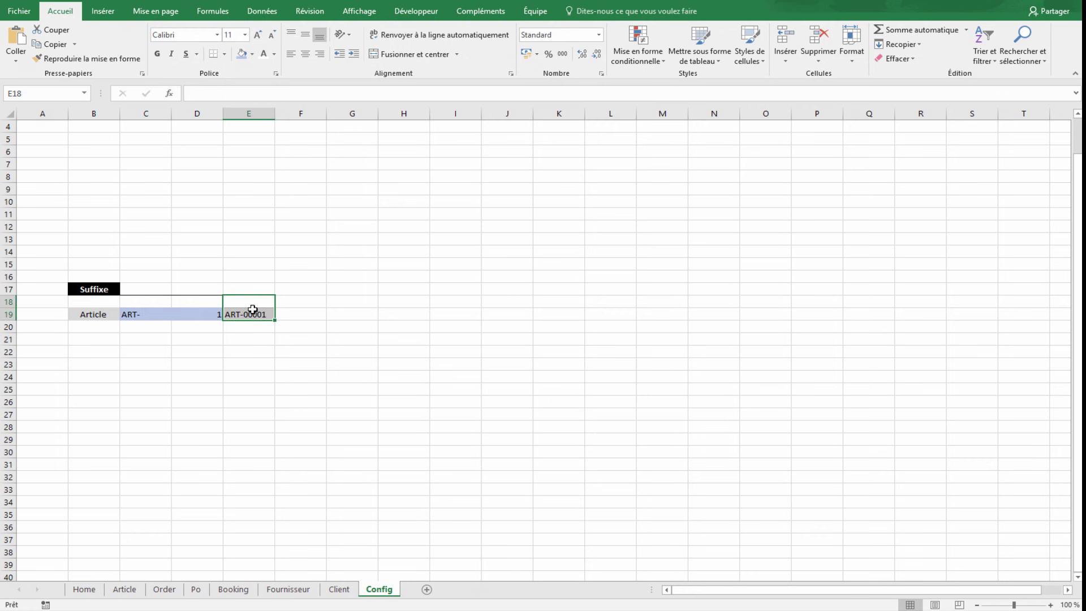
pyautogui.click(252, 53)
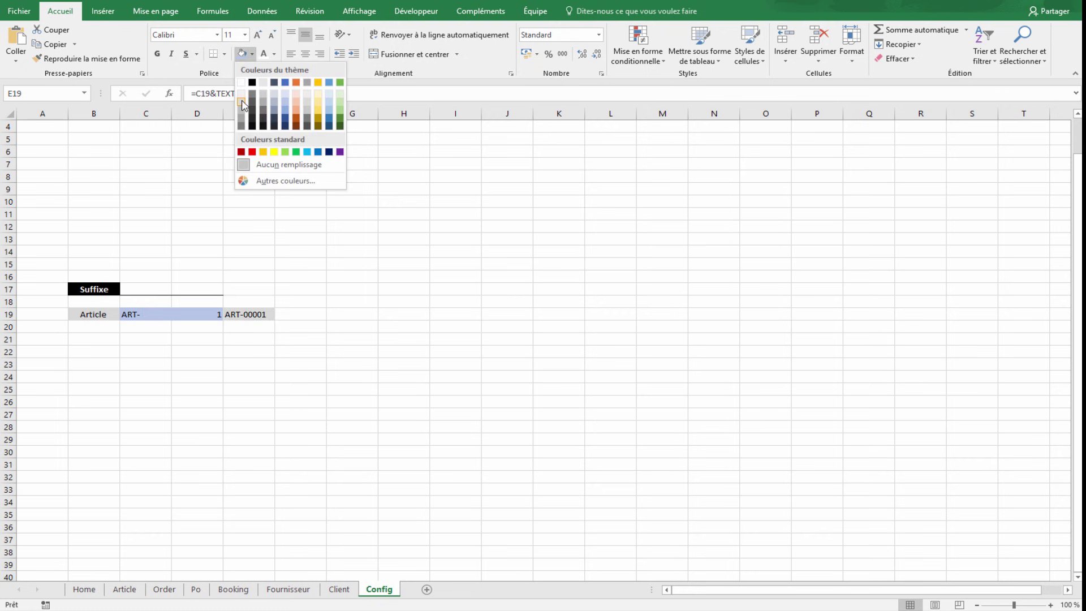
pyautogui.click(243, 102)
# Give B19:E19 all borders plus a thick outside border, then return to UserForm1
pyautogui.moveTo(112, 318)
pyautogui.mouseDown()
pyautogui.moveTo(251, 319)
pyautogui.moveTo(101, 315)
pyautogui.mouseUp()
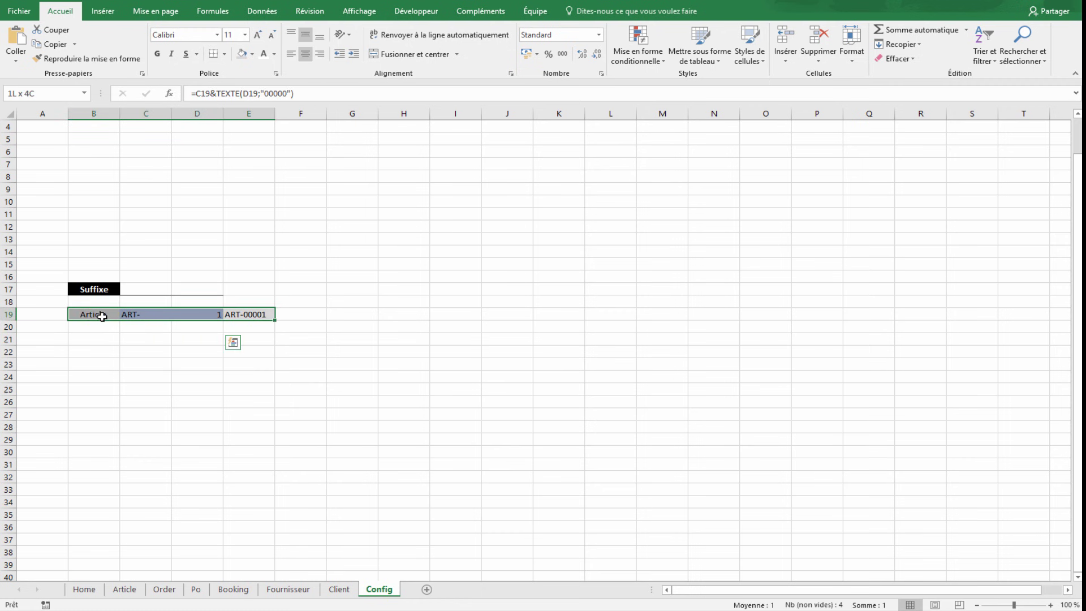
pyautogui.click(224, 53)
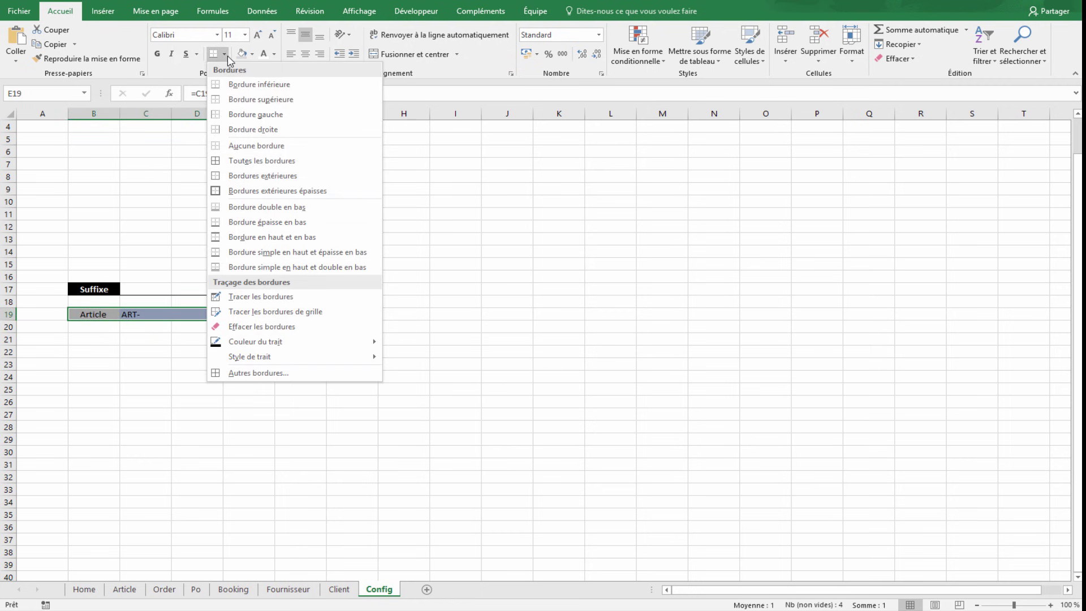
pyautogui.click(242, 176)
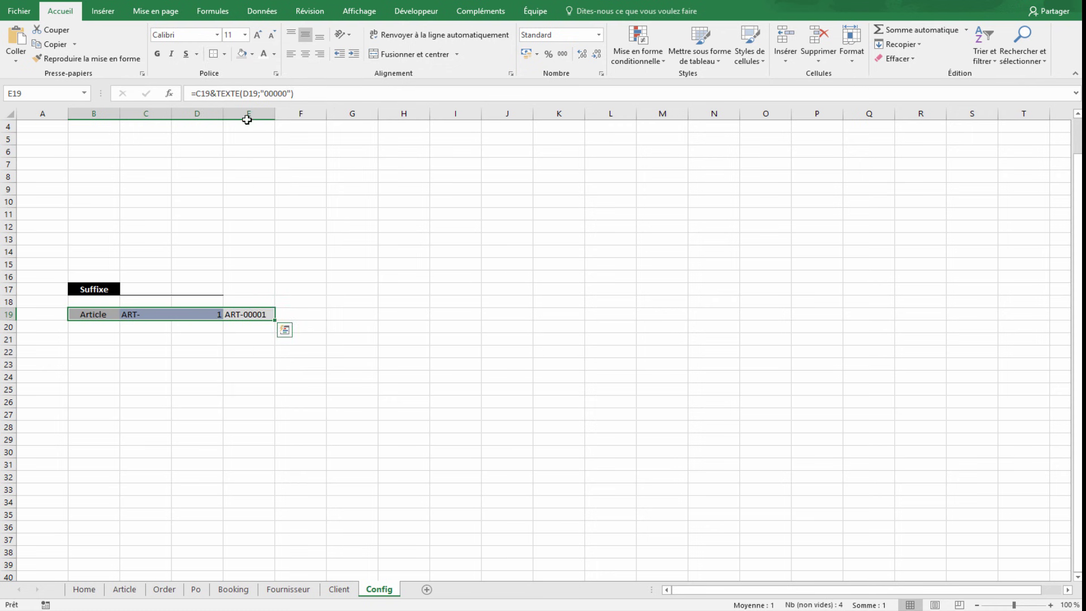
pyautogui.click(225, 53)
pyautogui.click(252, 161)
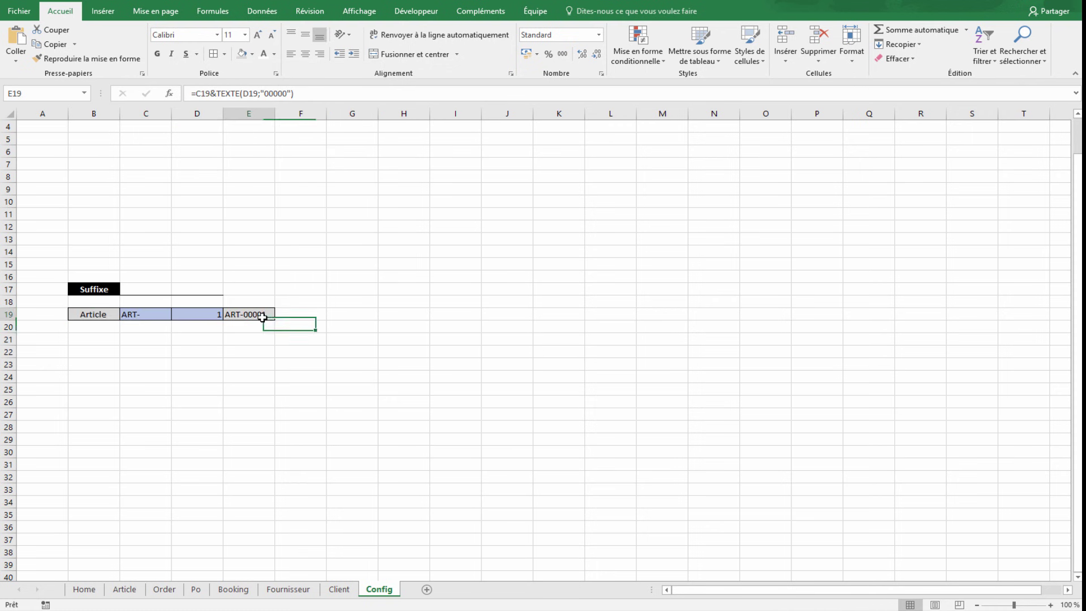
pyautogui.click(224, 54)
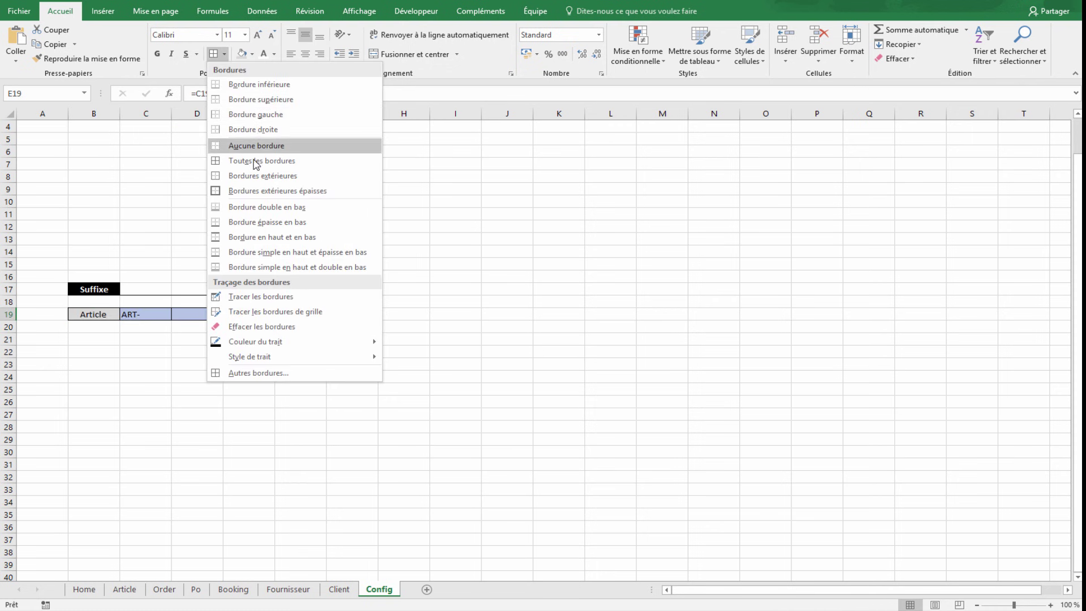
pyautogui.click(249, 191)
pyautogui.click(506, 378)
pyautogui.click(299, 452)
pyautogui.click(145, 402)
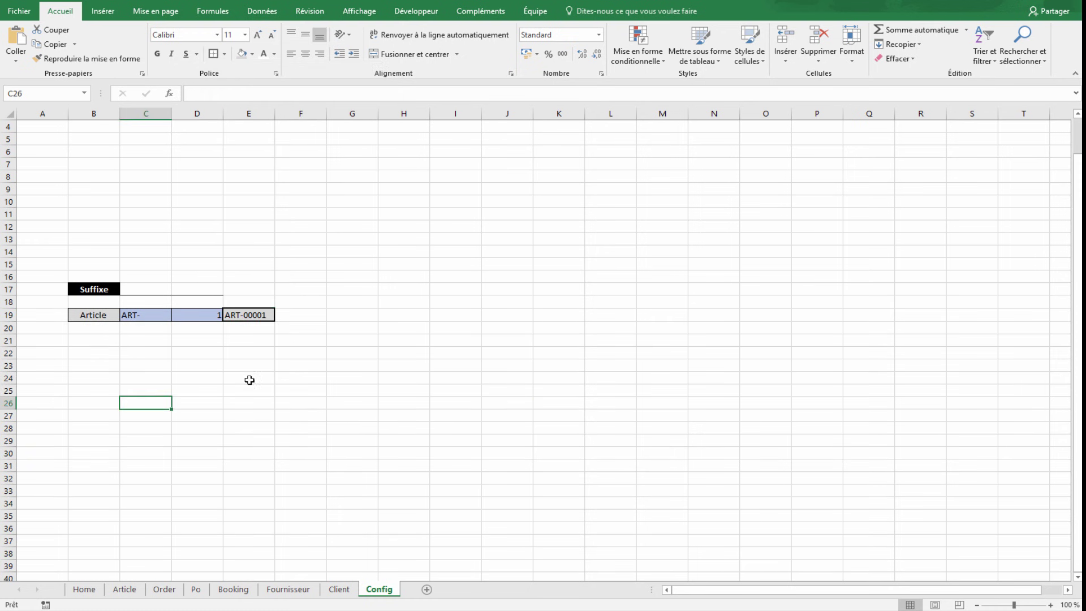
pyautogui.click(249, 378)
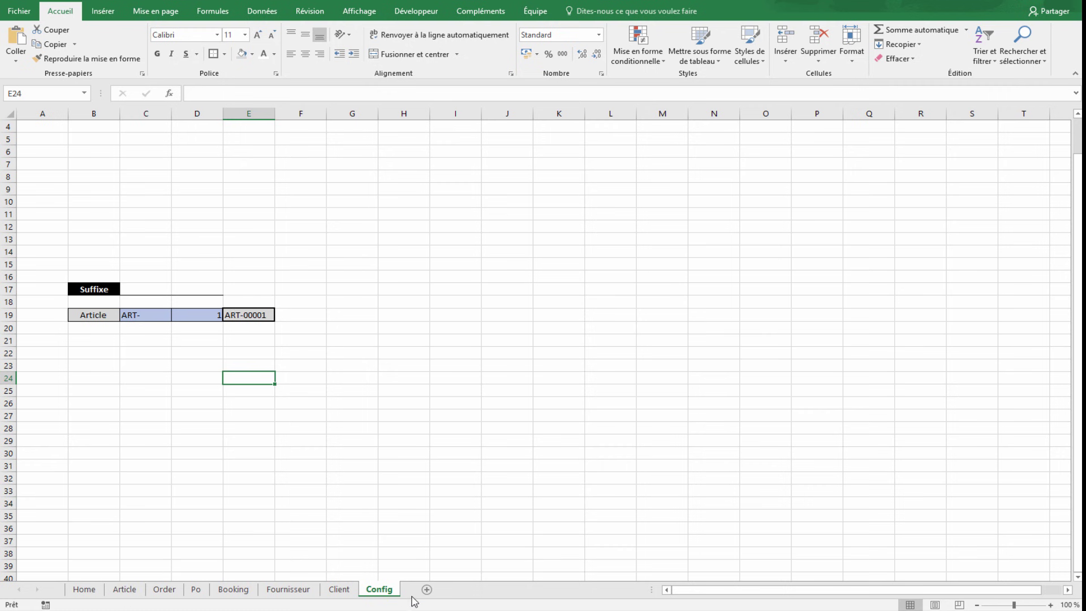
pyautogui.click(663, 566)
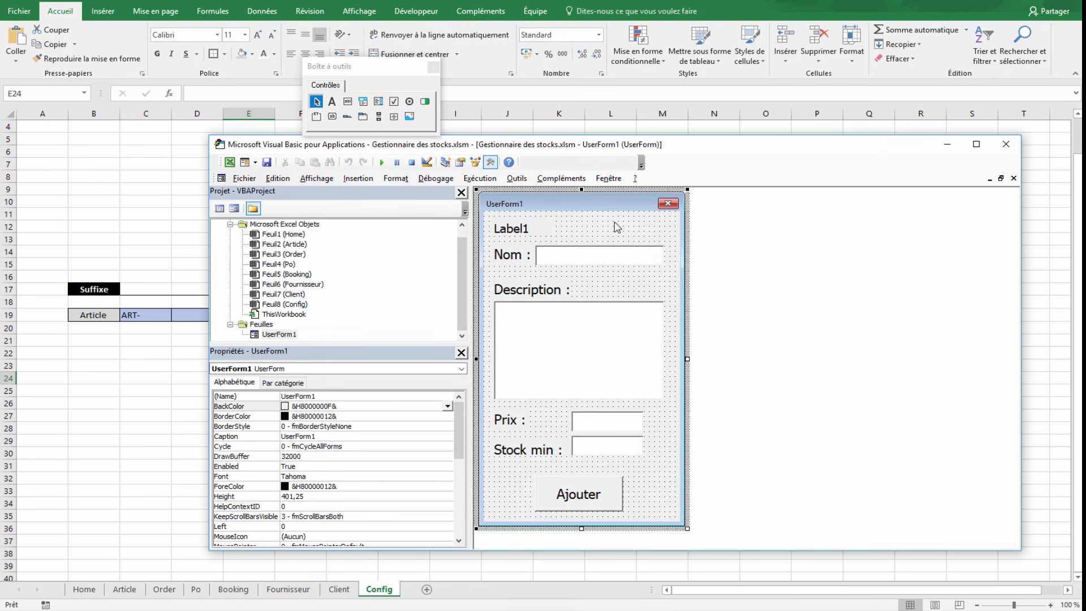
# Create the UserForm_Initialize event procedure for UserForm1
pyautogui.click(611, 362)
pyautogui.click(637, 256)
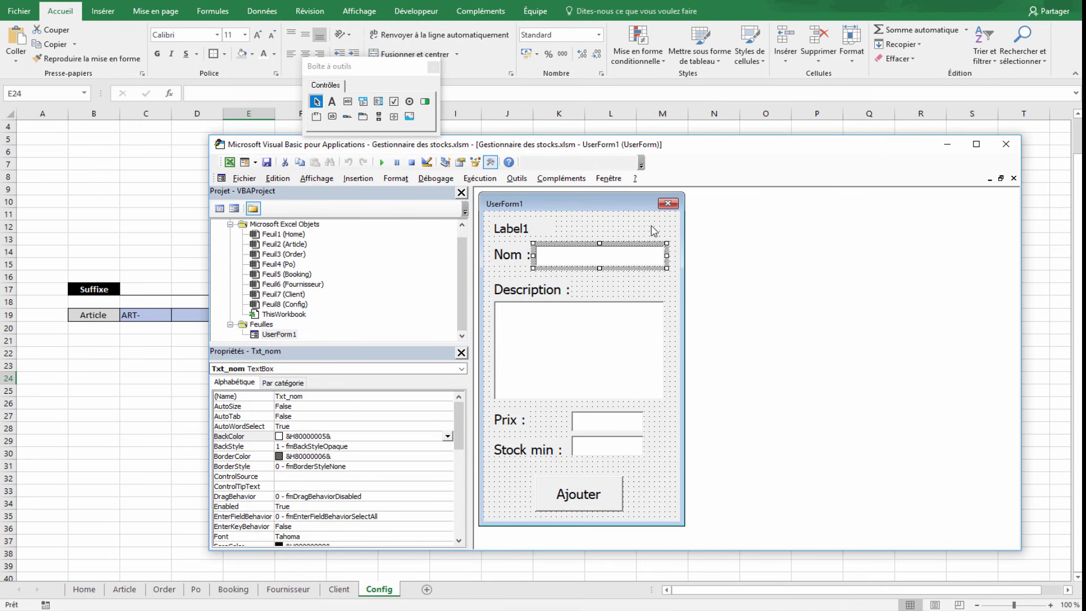
pyautogui.click(652, 228)
pyautogui.doubleClick(647, 227)
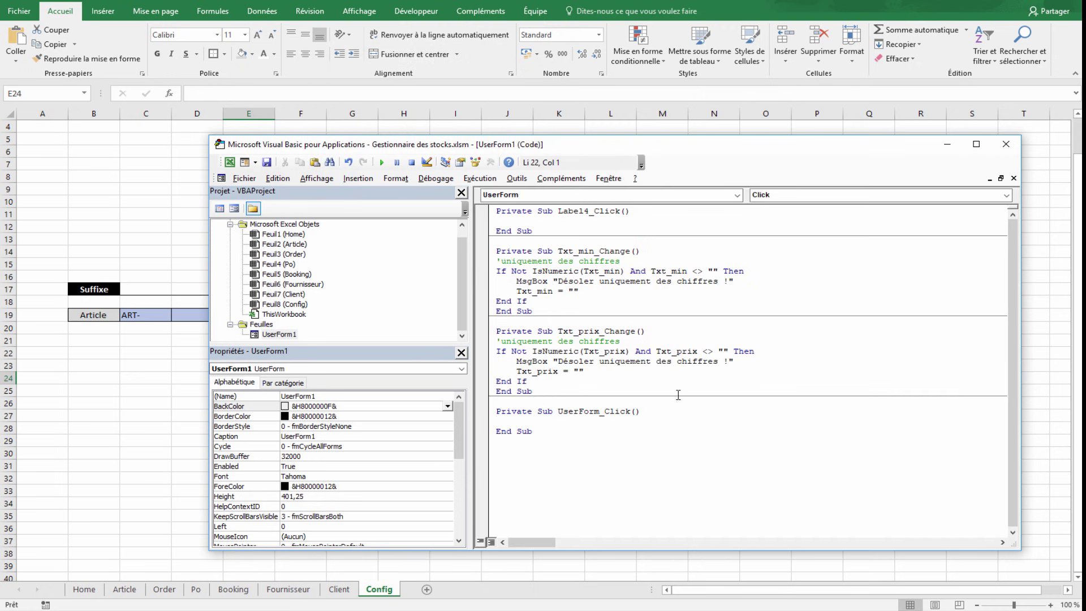
pyautogui.click(797, 196)
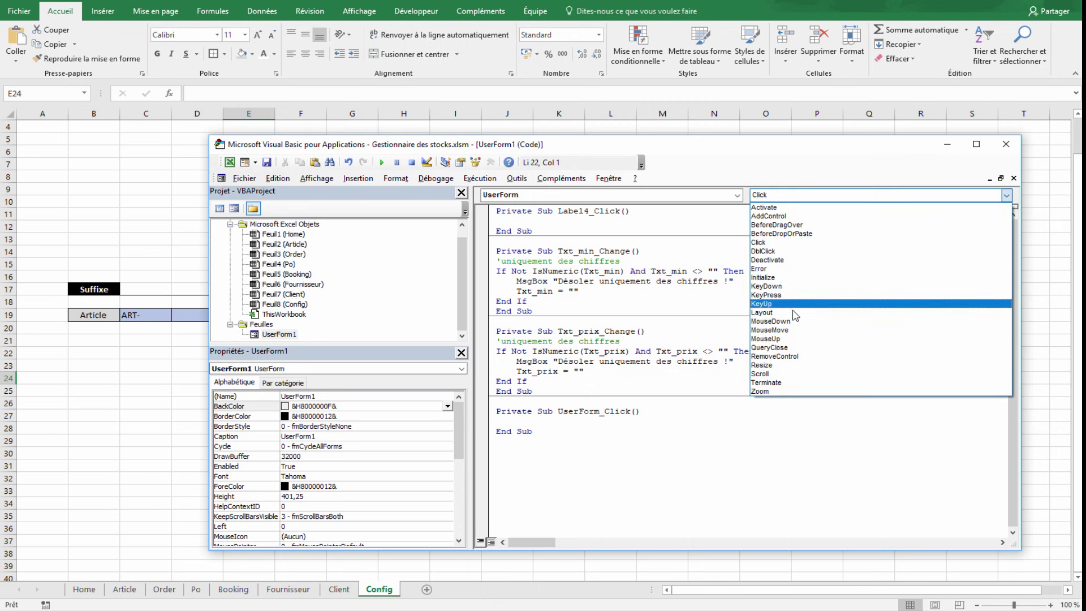
pyautogui.click(796, 278)
pyautogui.write('me')
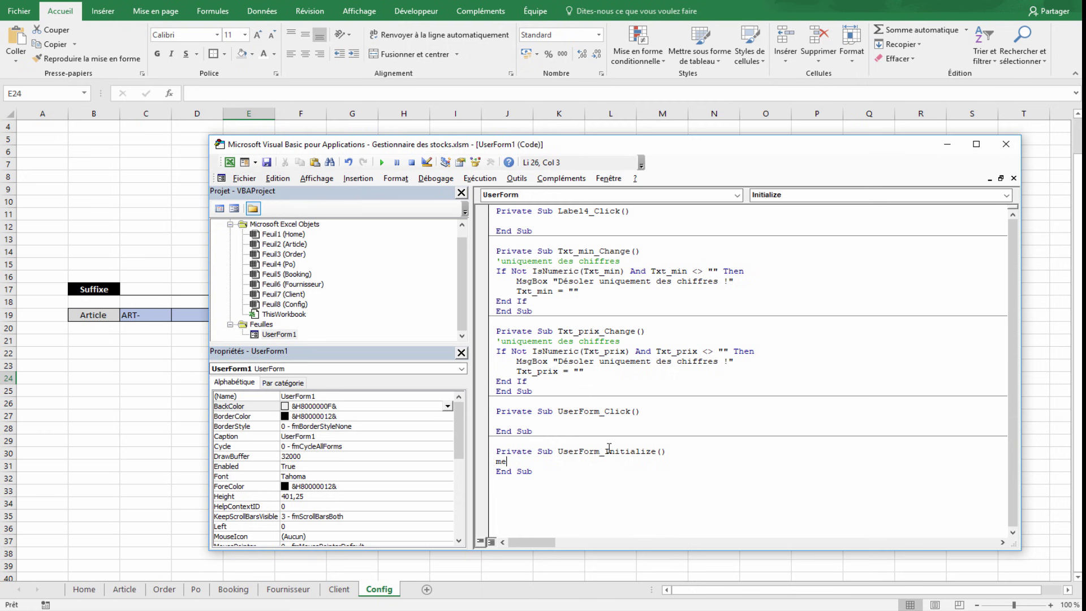
# Write Me.Labe_info.Caption = Sheets(8).Range("e19").Value and run the form, showing ART-00001
pyautogui.write('.Labe_info=')
pyautogui.write('sheets("')
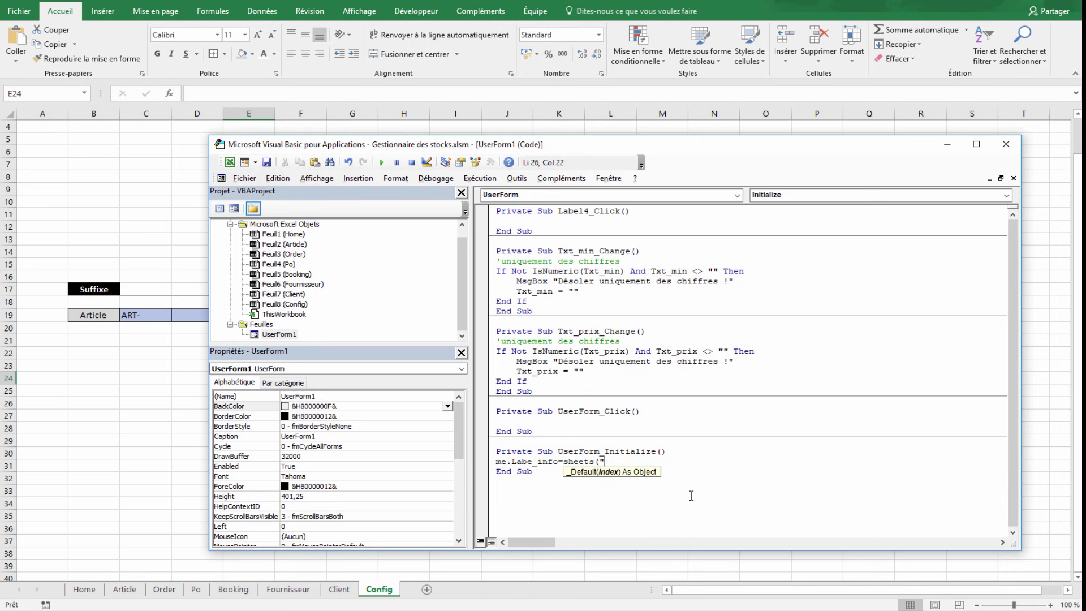
pyautogui.write('"')
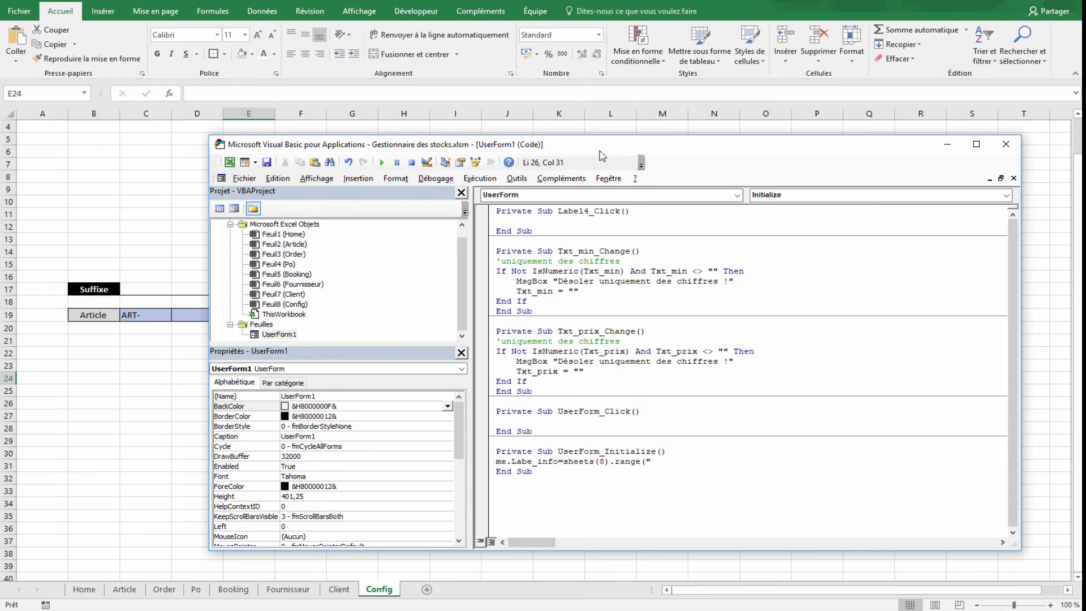
pyautogui.moveTo(600, 153)
pyautogui.mouseDown()
pyautogui.moveTo(815, 279)
pyautogui.moveTo(523, 113)
pyautogui.mouseUp()
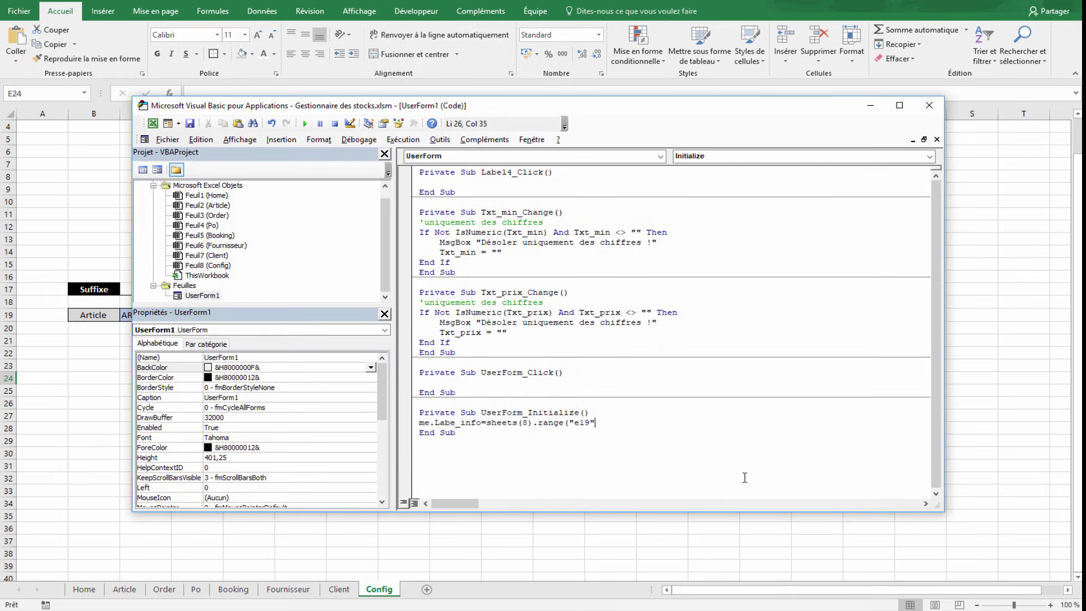
pyautogui.write('lue')
pyautogui.click(647, 463)
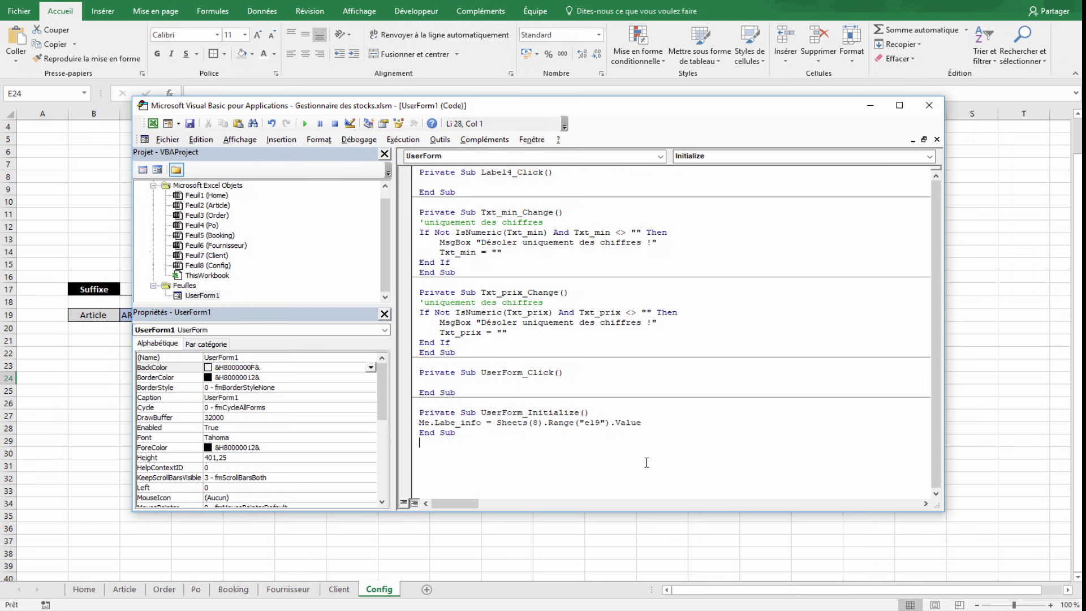
pyautogui.click(482, 423)
pyautogui.write('.')
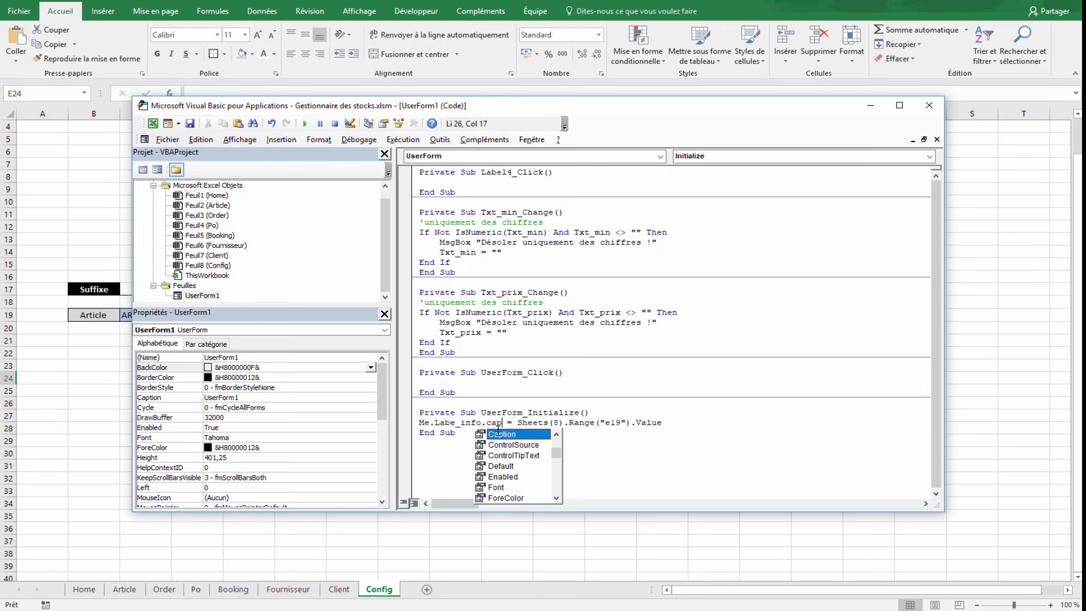
pyautogui.write('Cap')
pyautogui.press('Tab')
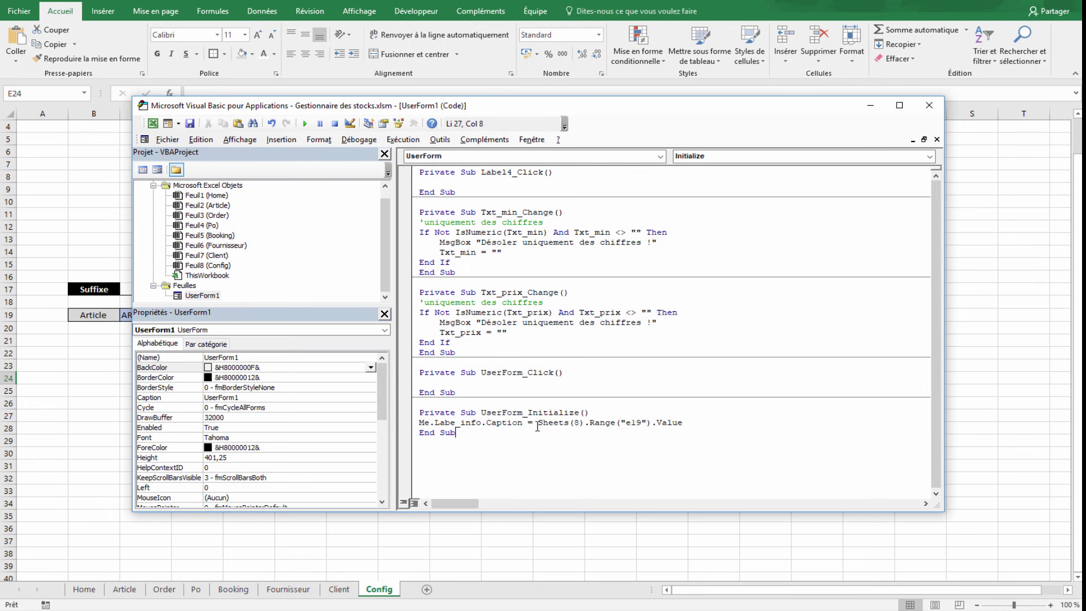
pyautogui.click(305, 123)
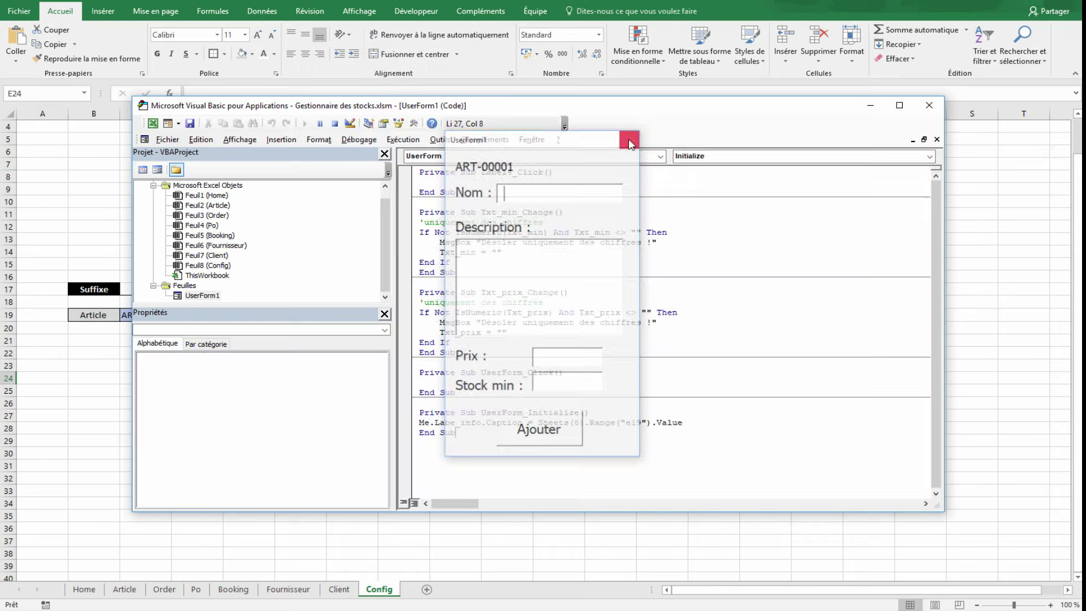
# Open the Ajouter button's CommandButton1_Click code and declare Dim DL As Integer
pyautogui.click(125, 594)
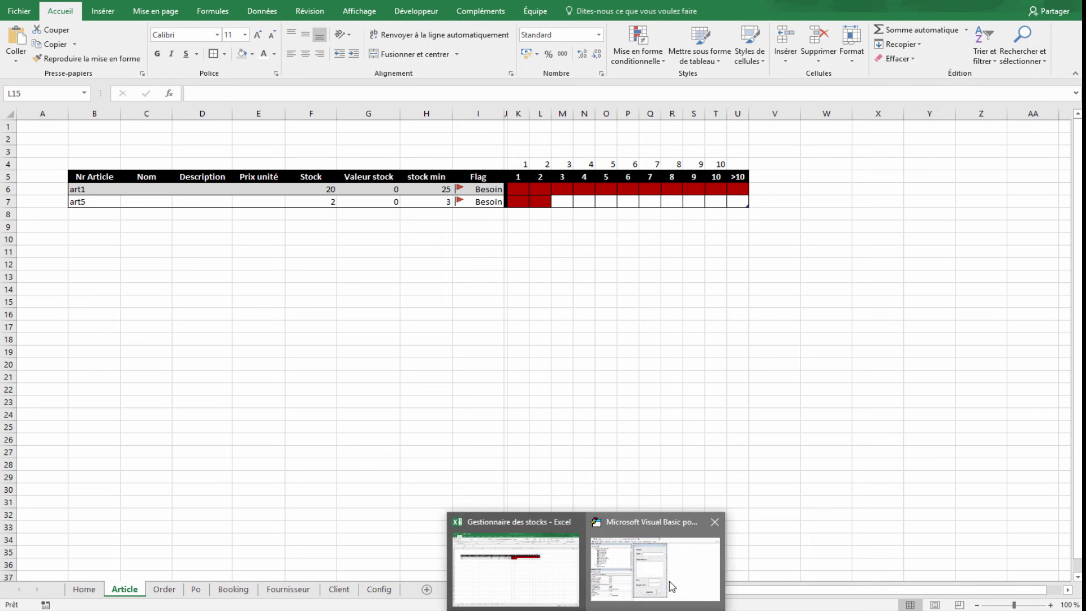
pyautogui.click(659, 574)
pyautogui.moveTo(643, 116)
pyautogui.mouseDown()
pyautogui.moveTo(669, 255)
pyautogui.moveTo(837, 178)
pyautogui.mouseUp()
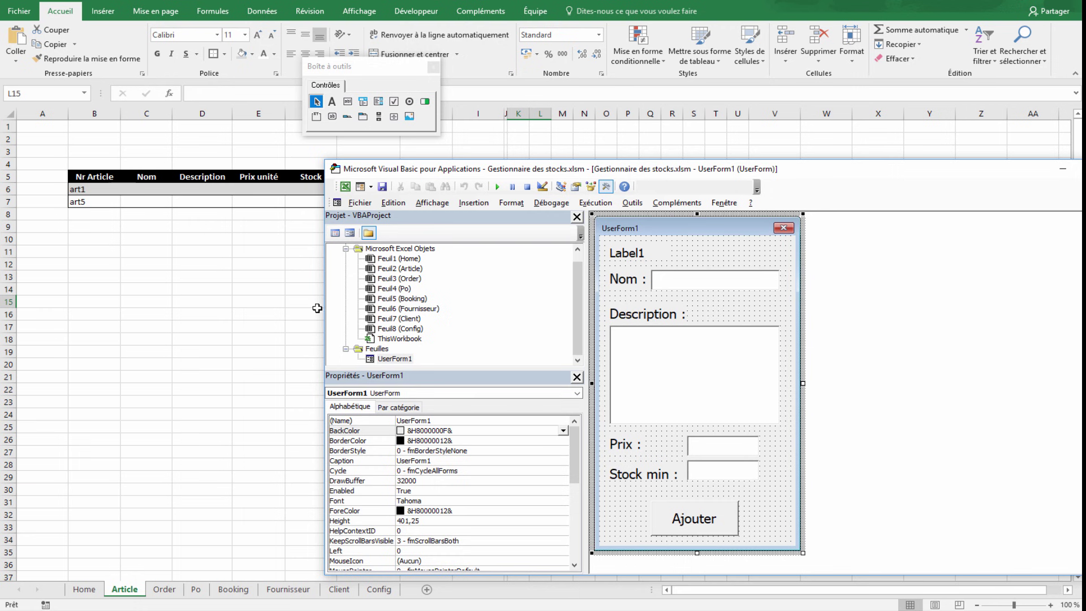
pyautogui.doubleClick(697, 519)
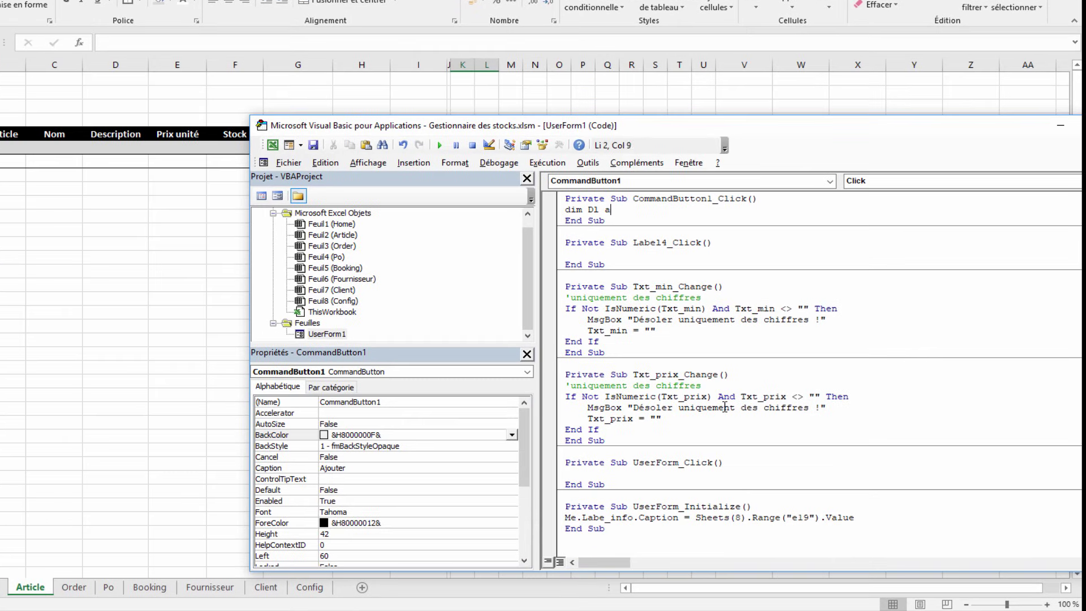
pyautogui.write('D1 as ')
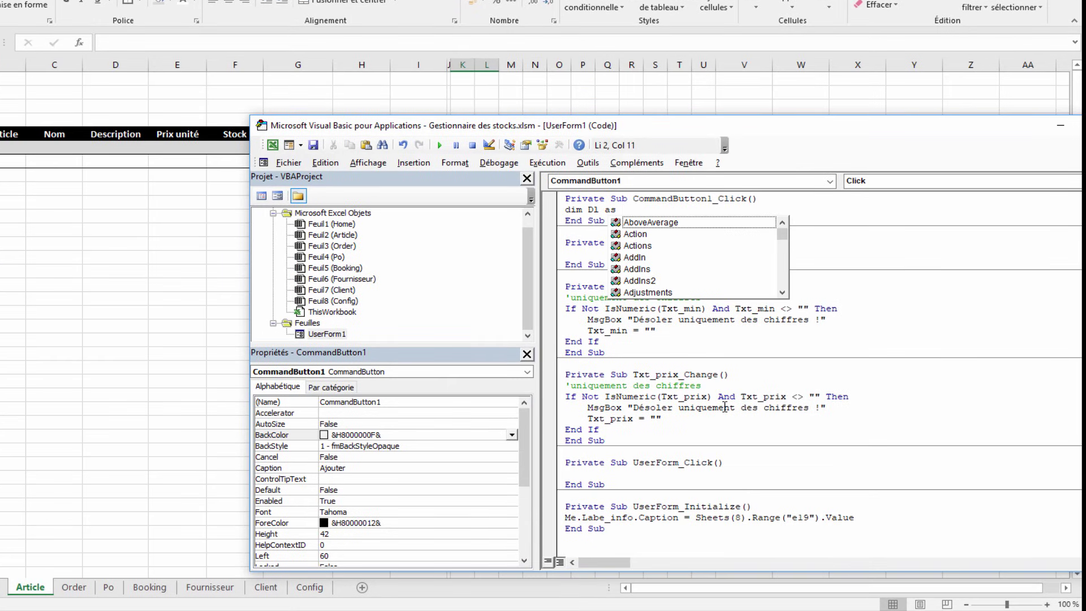
pyautogui.write('Int')
pyautogui.press('Tab')
pyautogui.press('Return')
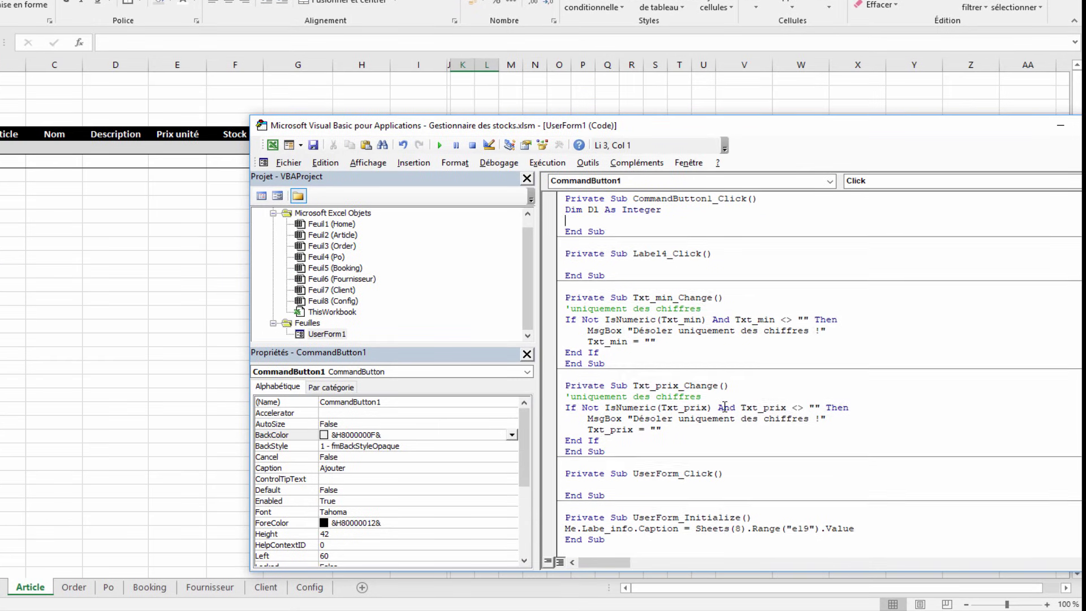
pyautogui.press('Return')
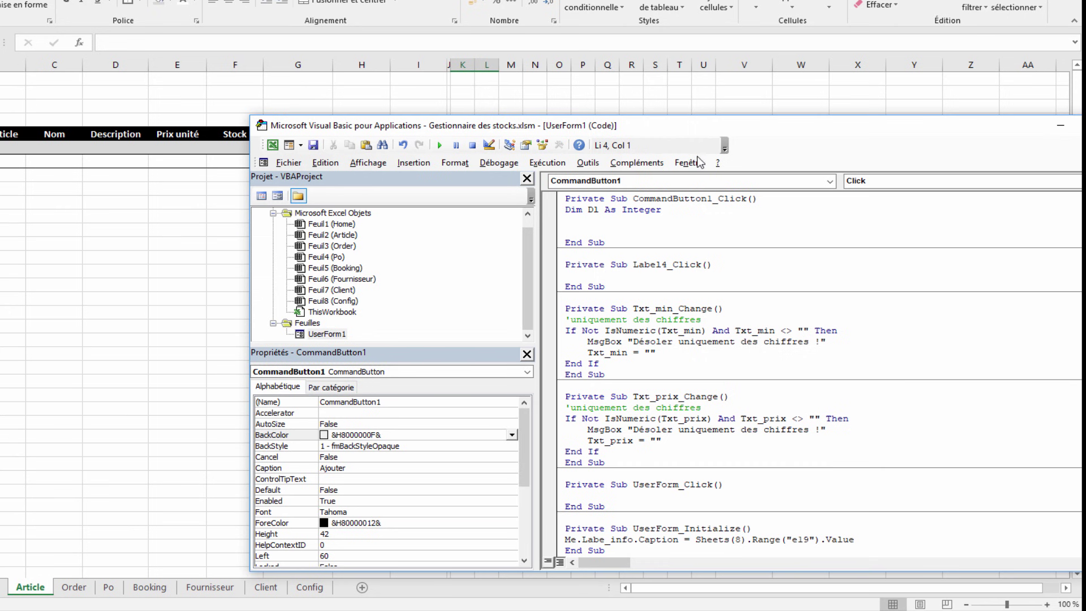
pyautogui.click(599, 209)
pyautogui.press('Return')
pyautogui.press('Return')
pyautogui.press('Up')
pyautogui.press('Up')
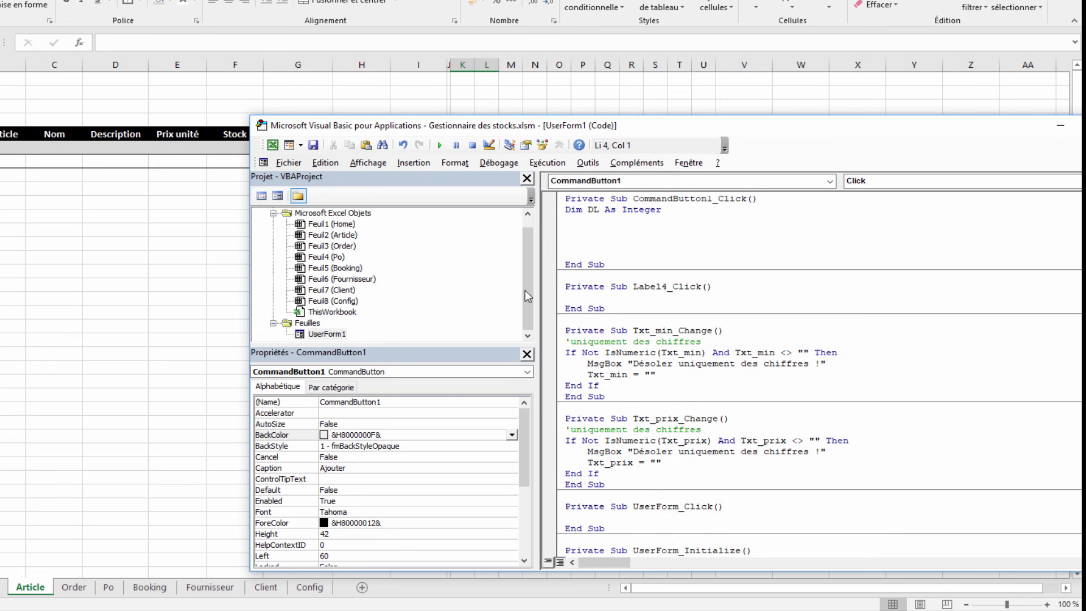
# Check the names of the Nom, Description, Prix and Stock min text boxes
pyautogui.doubleClick(331, 335)
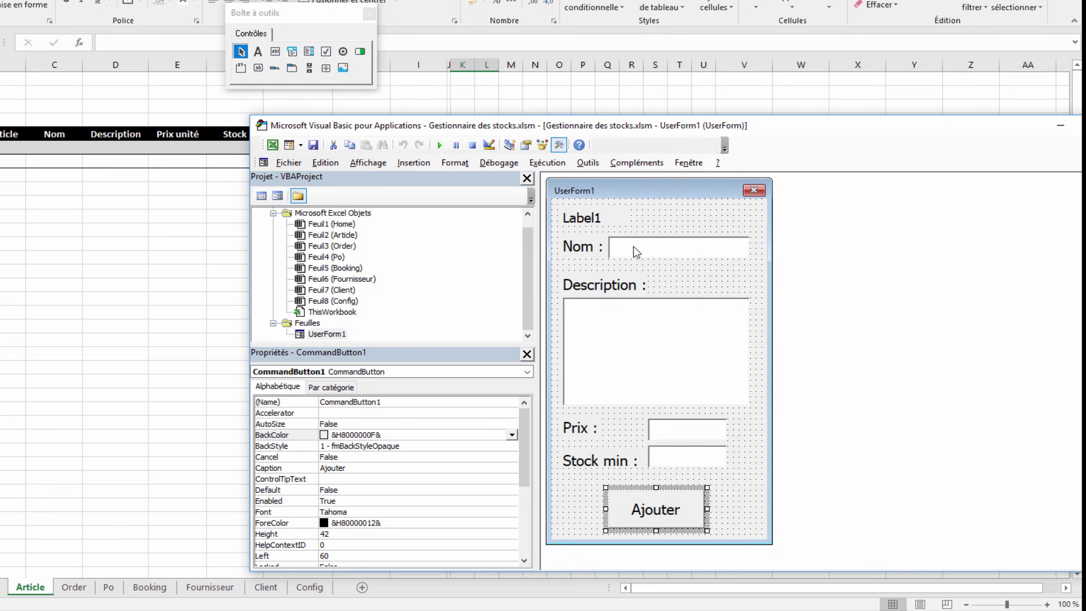
pyautogui.click(647, 249)
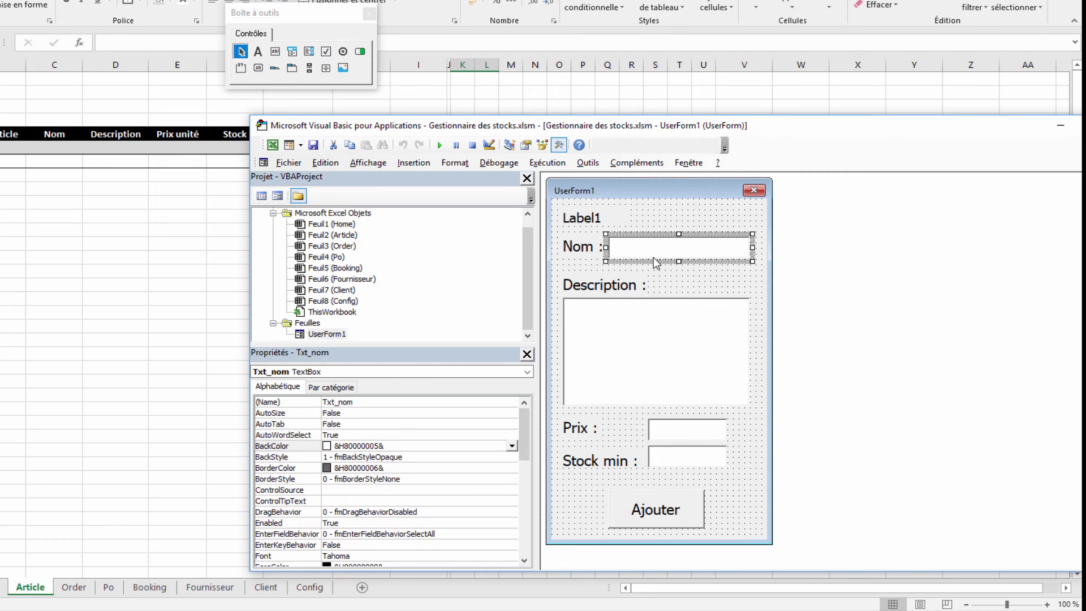
pyautogui.click(634, 357)
pyautogui.click(679, 431)
pyautogui.click(684, 457)
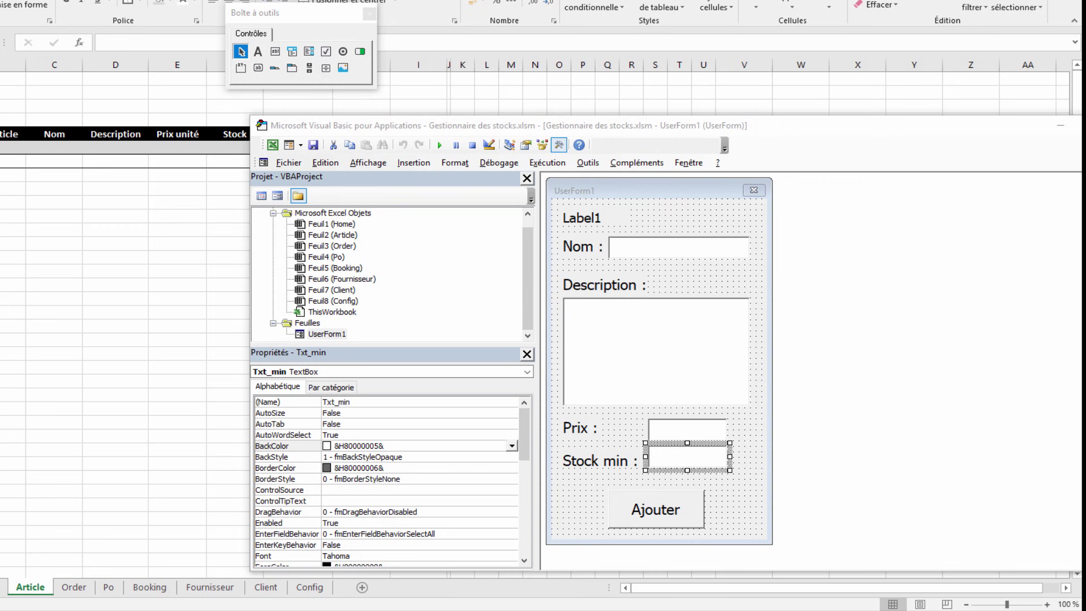
pyautogui.click(741, 449)
pyautogui.doubleClick(684, 512)
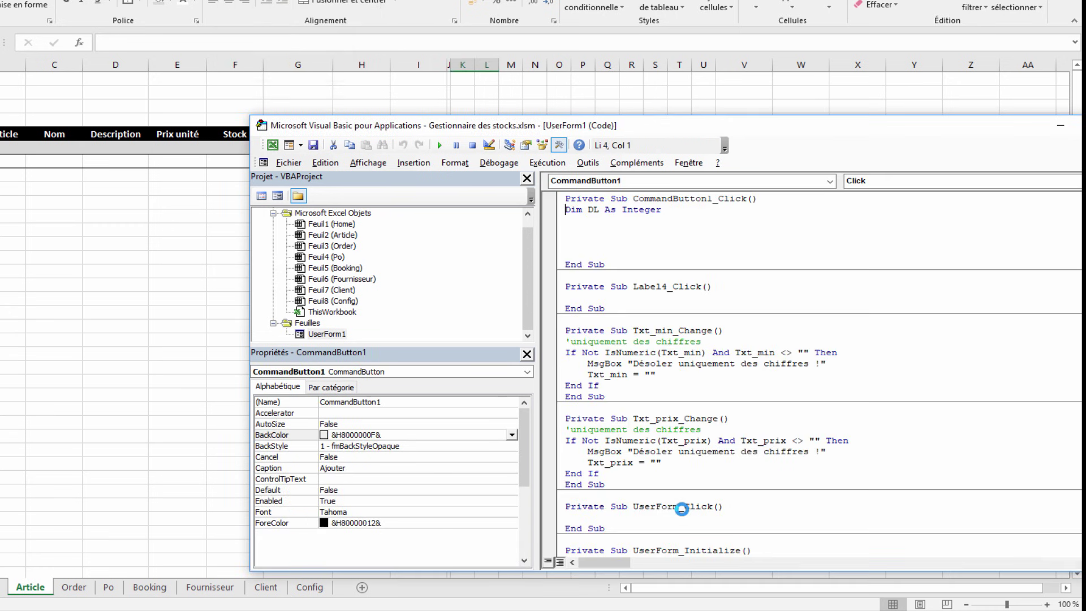
pyautogui.click(617, 228)
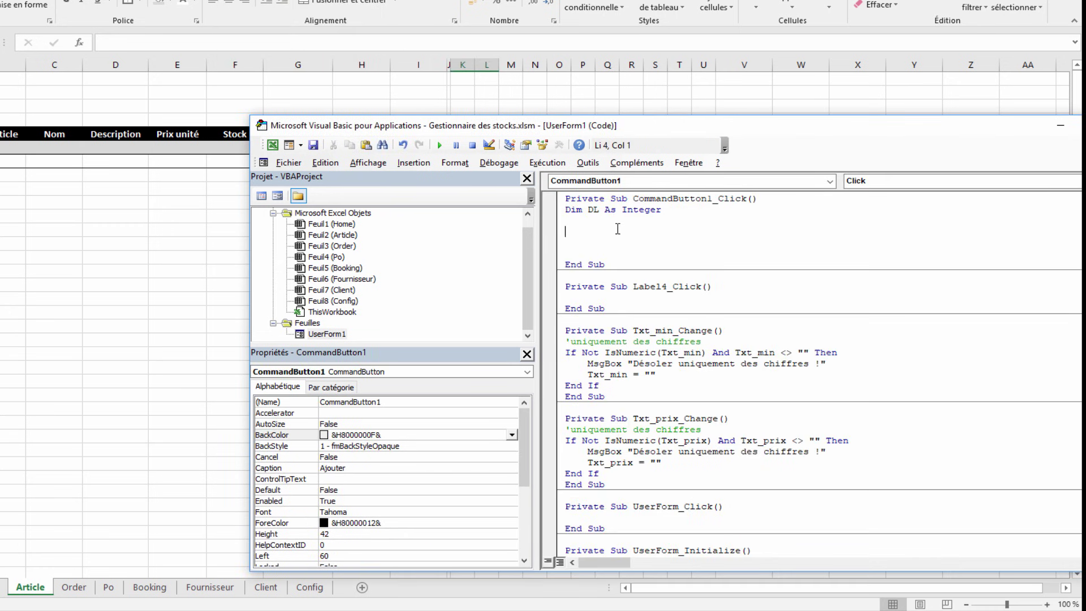
# Start the If condition: Me.Txt_nom <> "" And Me.Txt_description
pyautogui.write('if ')
pyautogui.write('Me.')
pyautogui.press('BackSpace')
pyautogui.write('.txt_')
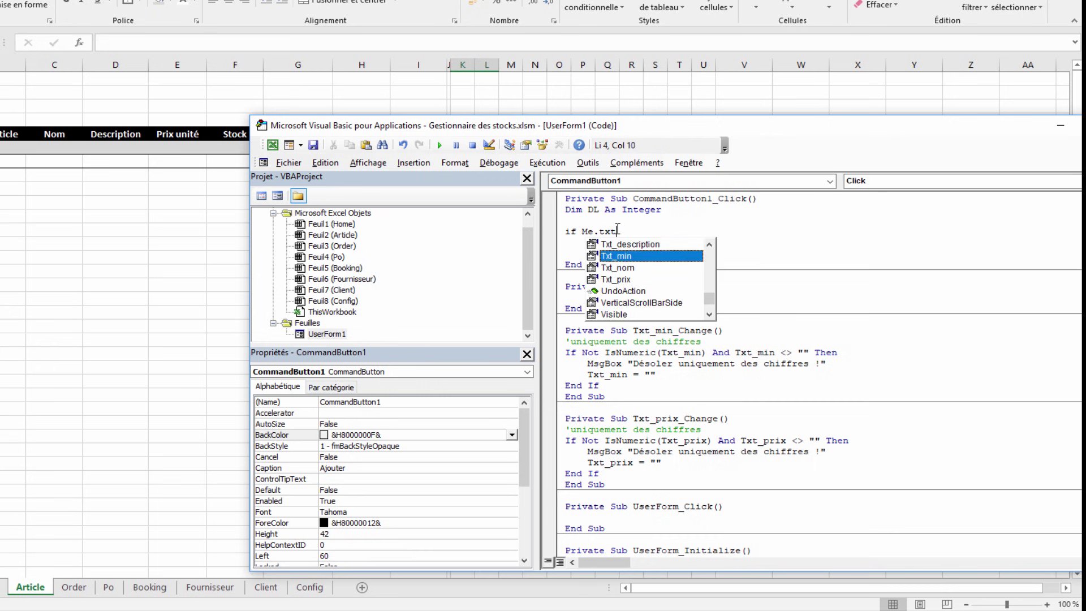
pyautogui.write('n')
pyautogui.press('Tab')
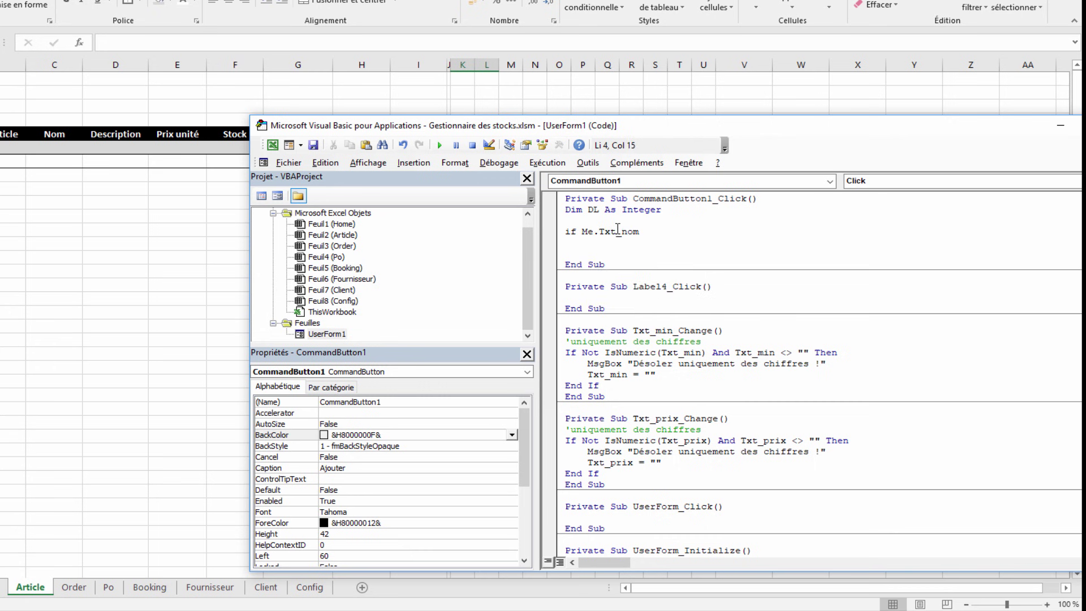
pyautogui.write('""')
pyautogui.press('BackSpace')
pyautogui.press('BackSpace')
pyautogui.press('BackSpace')
pyautogui.press('BackSpace')
pyautogui.write('<')
pyautogui.write('>""')
pyautogui.write(' and ')
pyautogui.write('me.txt')
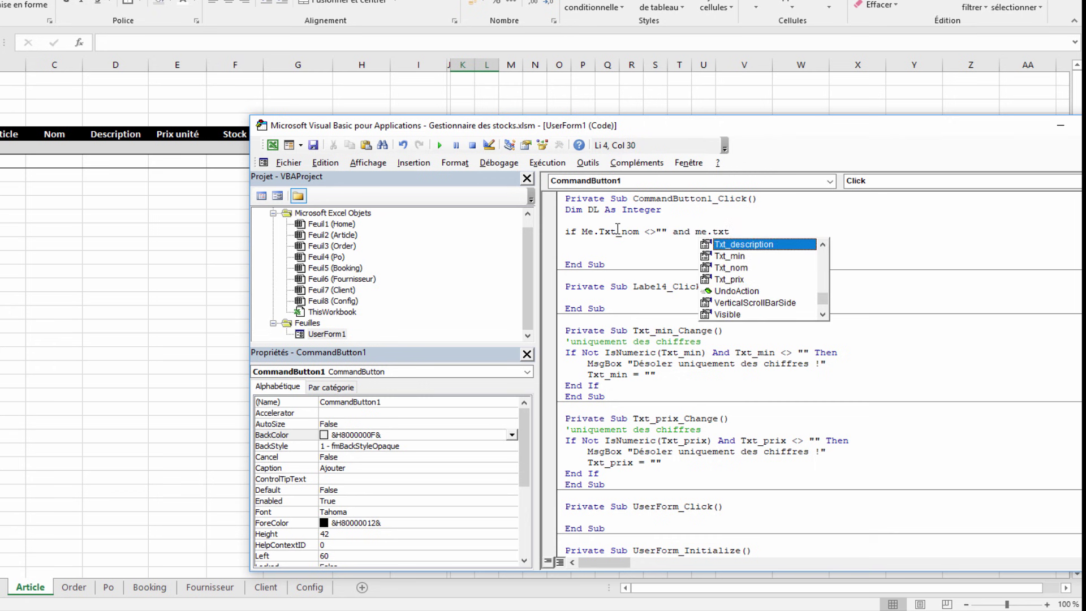
pyautogui.press('Down')
pyautogui.press('Down')
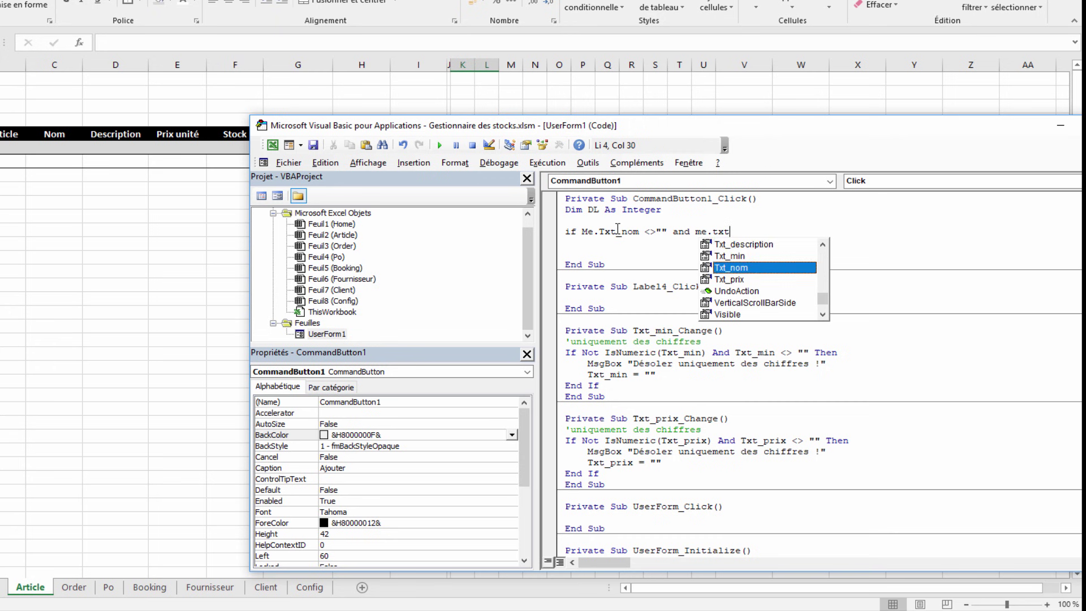
pyautogui.press('Up')
pyautogui.press('Up')
pyautogui.press('Tab')
# Extend the condition with <> "" And Me.Txt_prix
pyautogui.write('<')
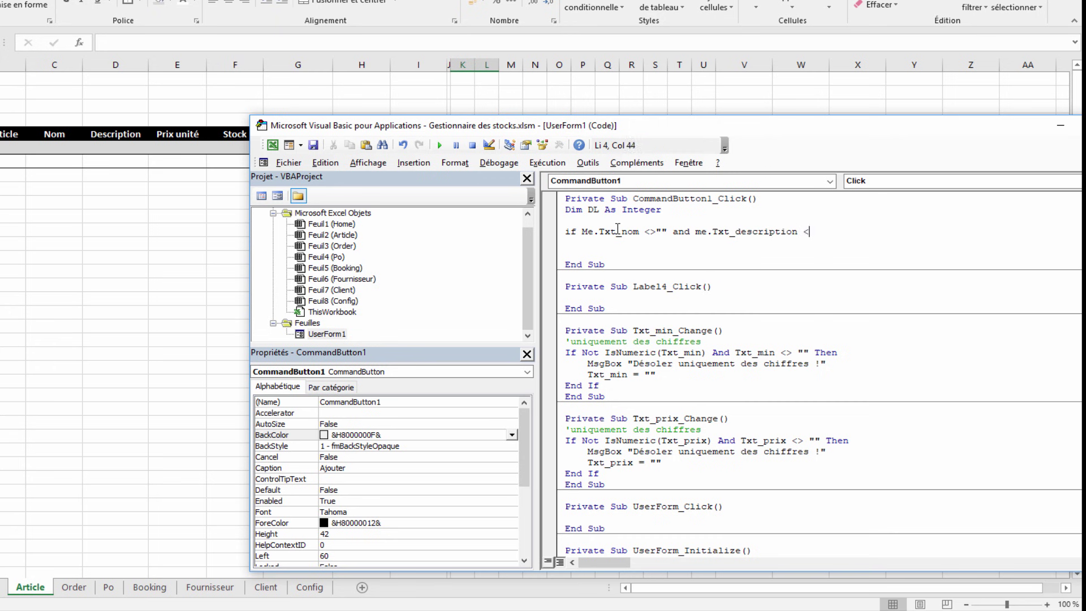
pyautogui.write('>"" and ')
pyautogui.write('me.te')
pyautogui.press('BackSpace')
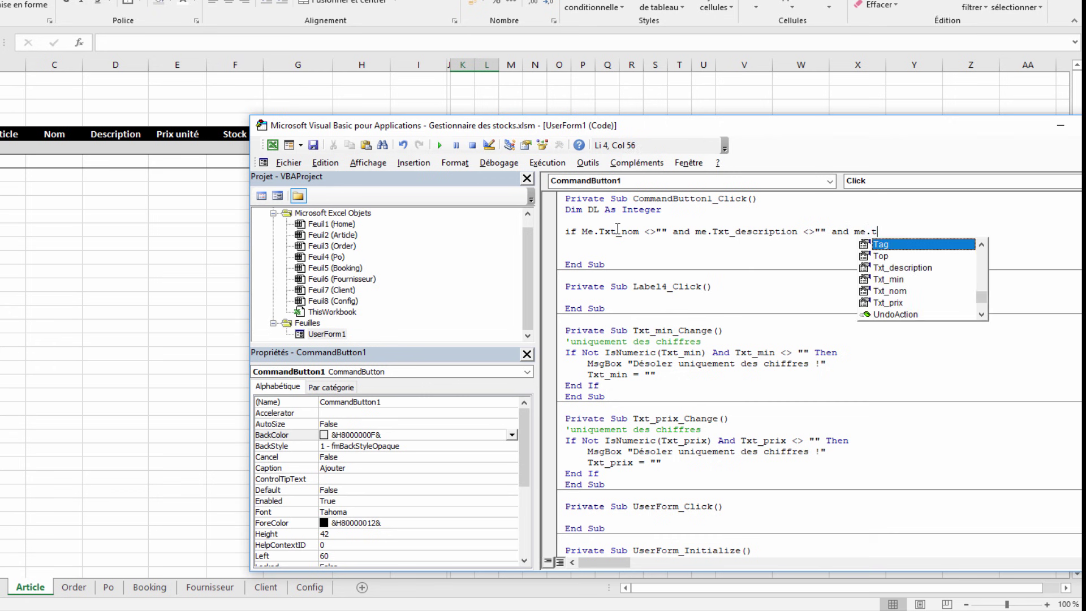
pyautogui.write('xt')
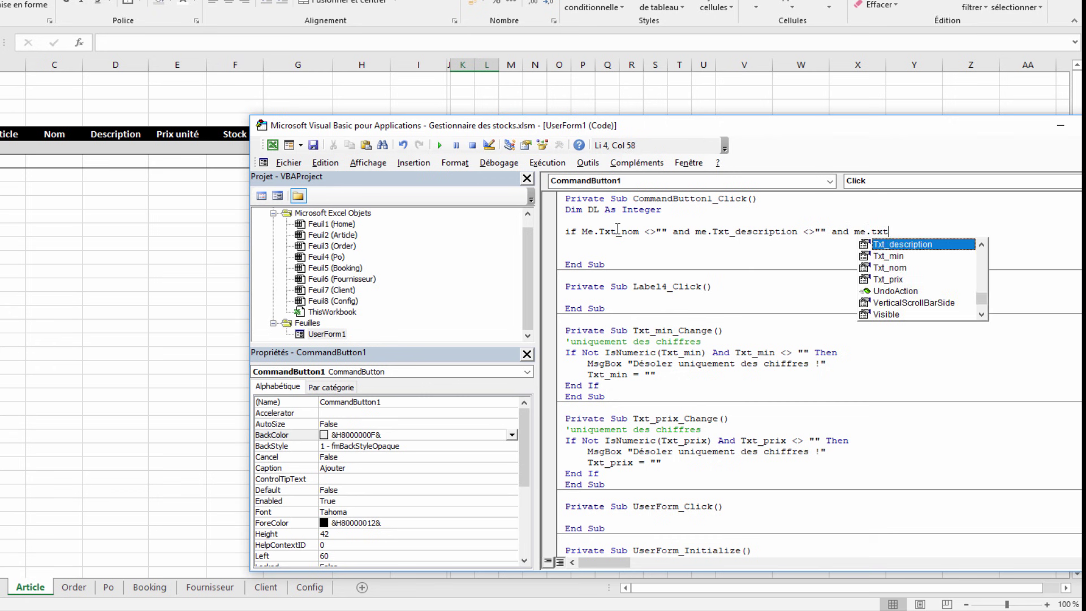
pyautogui.press('Down')
pyautogui.press('Down')
pyautogui.press('Up')
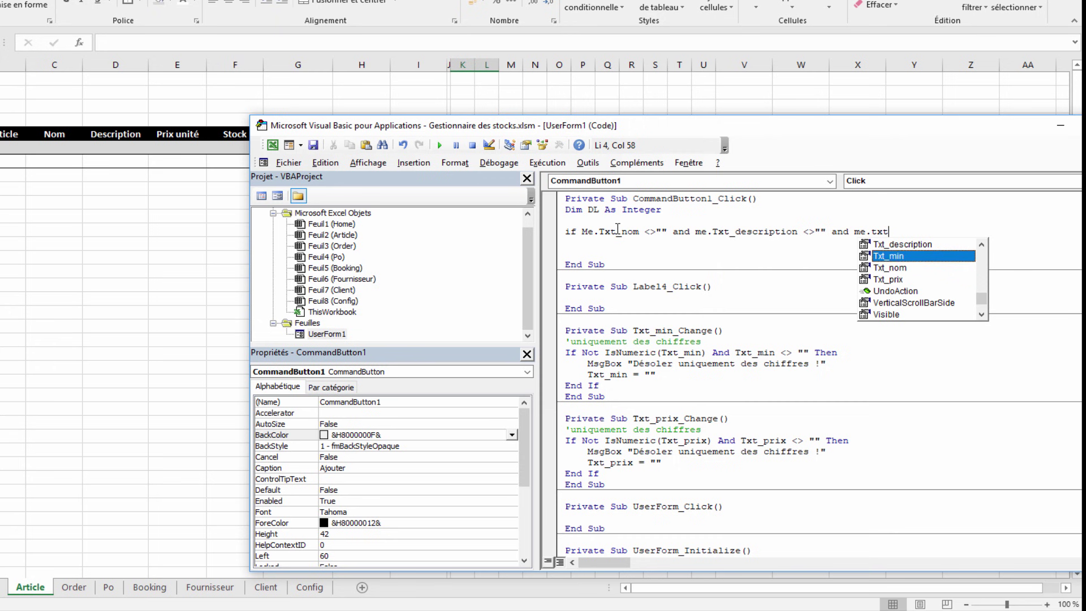
pyautogui.press('Down')
pyautogui.press('Down')
pyautogui.press('Tab')
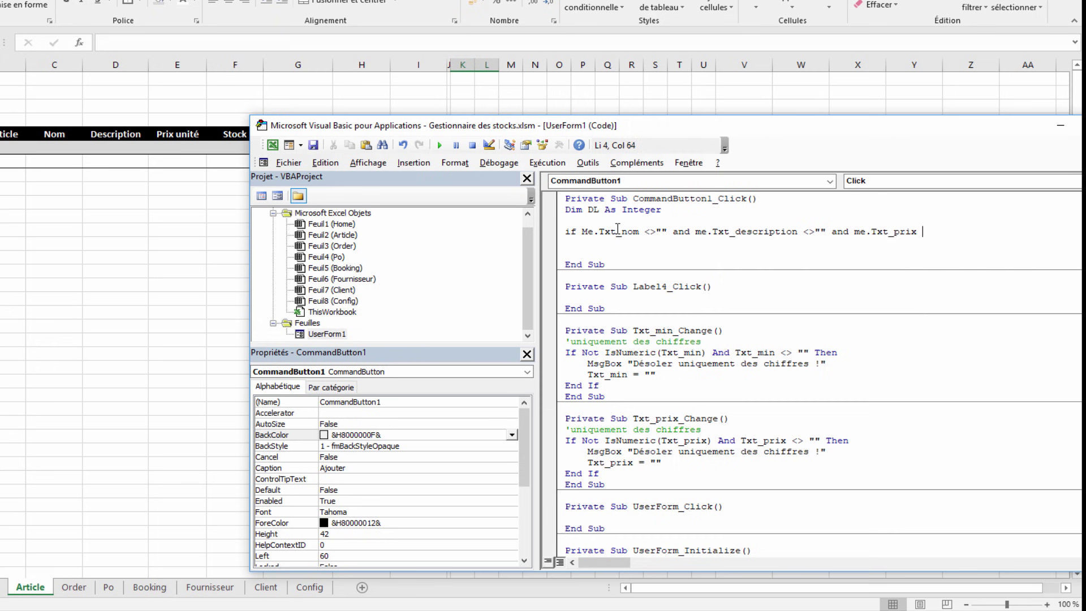
# Finish the condition with <> "" And Me.Txt_min <> ""
pyautogui.write('<>"" and me')
pyautogui.write('.txt')
pyautogui.press('Down')
pyautogui.press('Down')
pyautogui.press('Down')
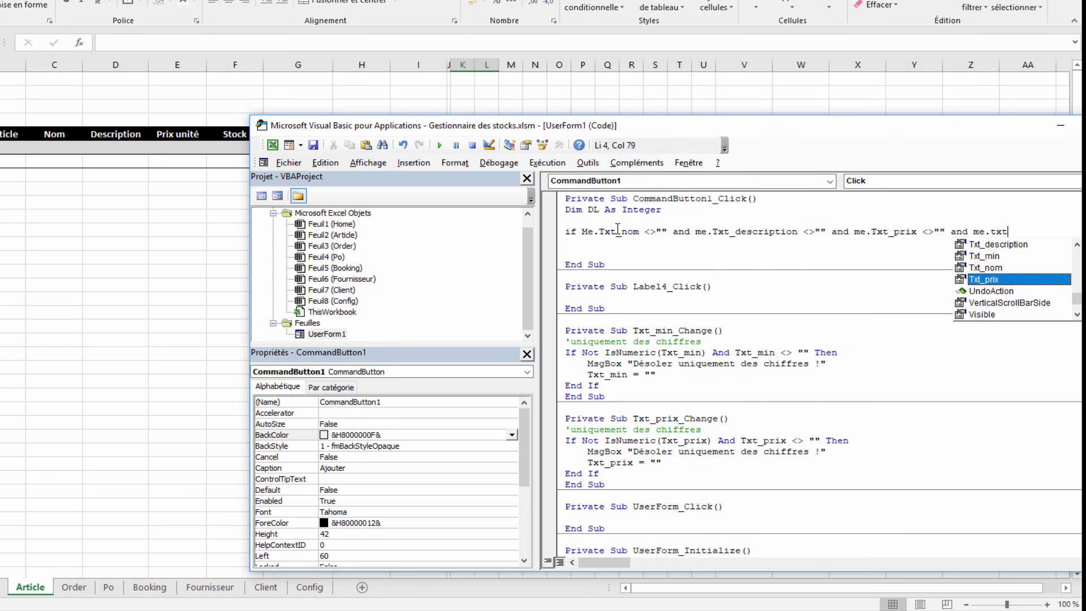
pyautogui.press('Up')
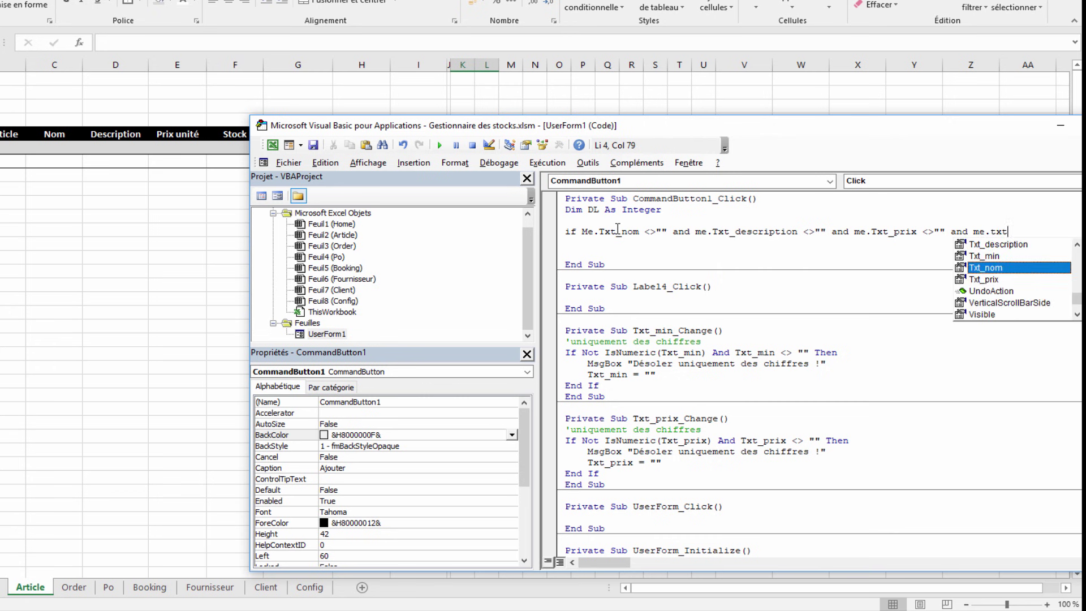
pyautogui.press('Tab')
pyautogui.press('BackSpace')
pyautogui.press('BackSpace')
pyautogui.press('BackSpace')
pyautogui.press('BackSpace')
pyautogui.press('BackSpace')
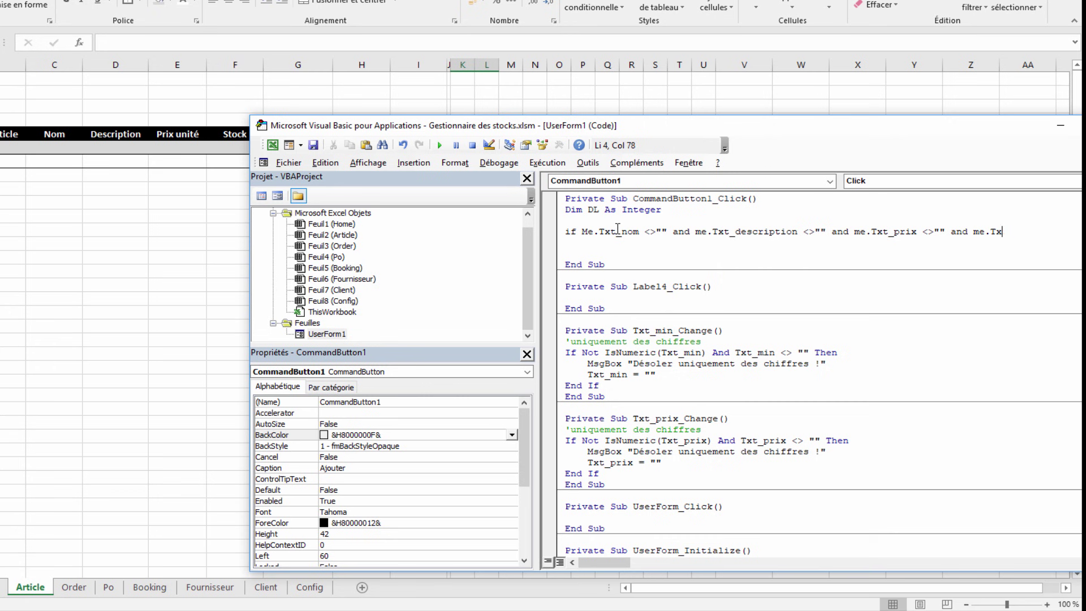
pyautogui.press('BackSpace')
pyautogui.press('BackSpace')
pyautogui.press('BackSpace')
pyautogui.write('.txt')
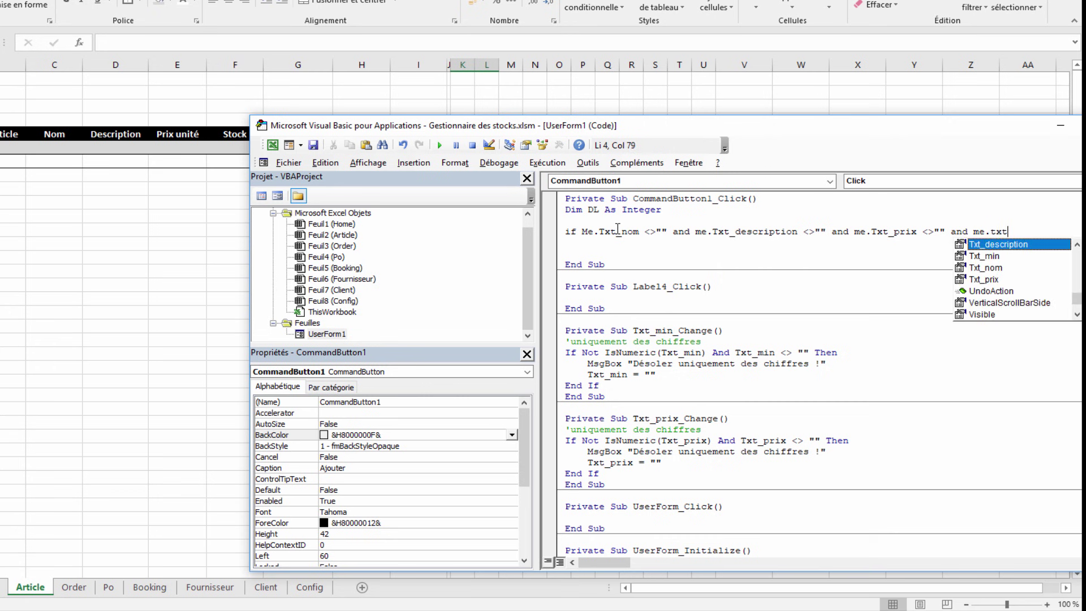
pyautogui.press('Down')
pyautogui.press('Down')
pyautogui.press('Up')
pyautogui.press('Tab')
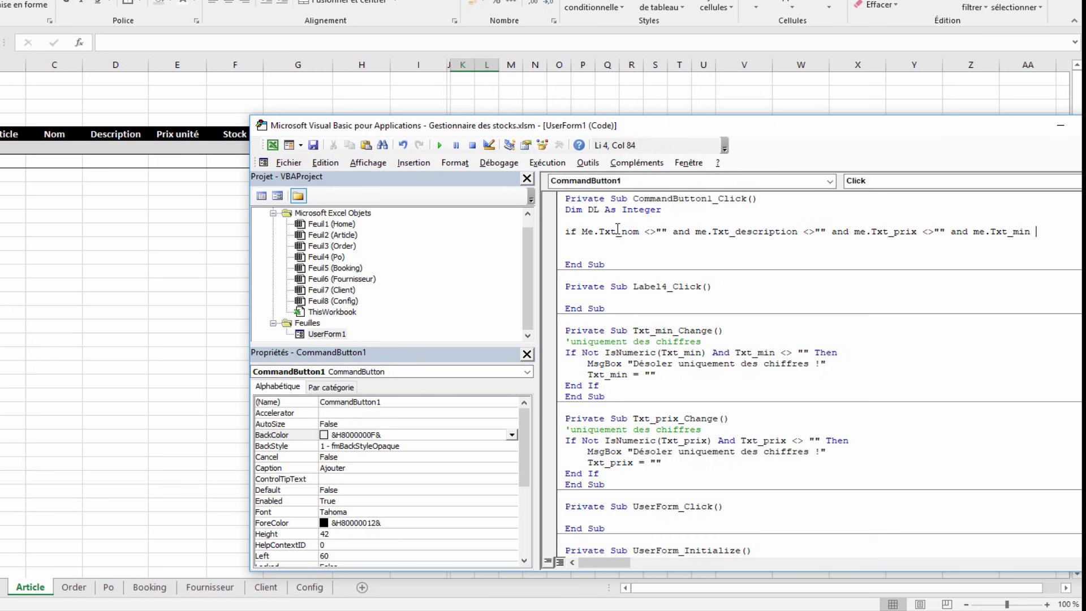
pyautogui.write('<>""')
# End the If line with Then and open an empty body below it
pyautogui.moveTo(745, 130); pyautogui.dragTo(524, 118)
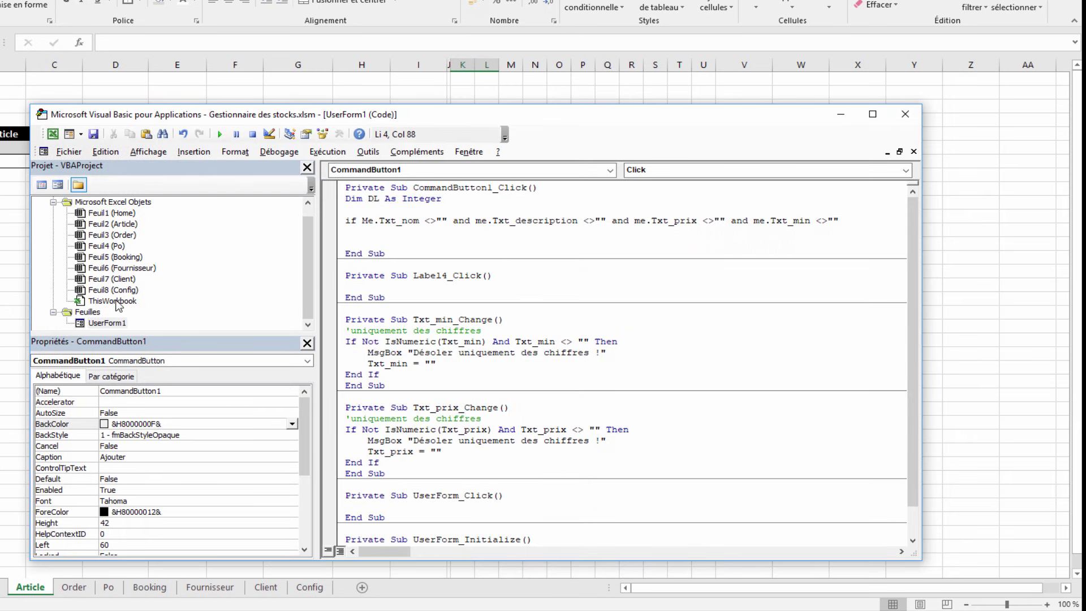
pyautogui.doubleClick(100, 322)
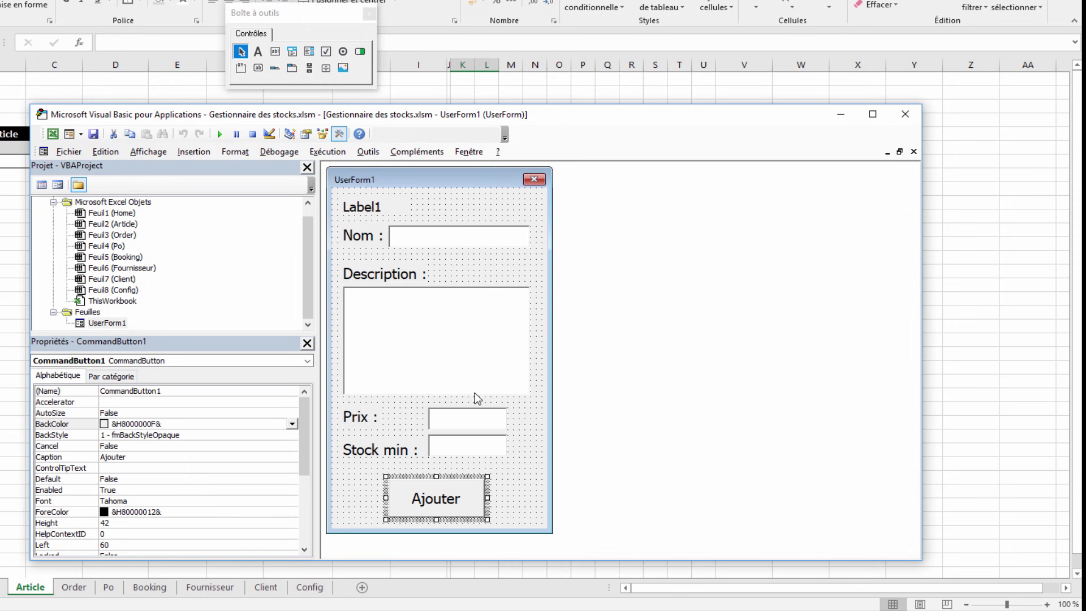
pyautogui.doubleClick(470, 502)
pyautogui.click(844, 220)
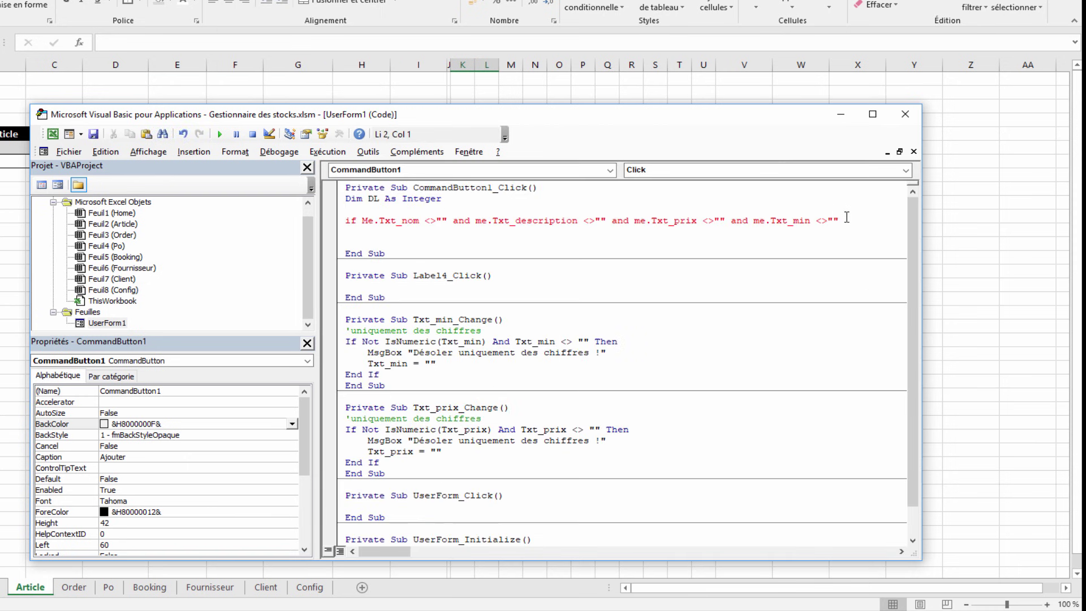
pyautogui.write('then')
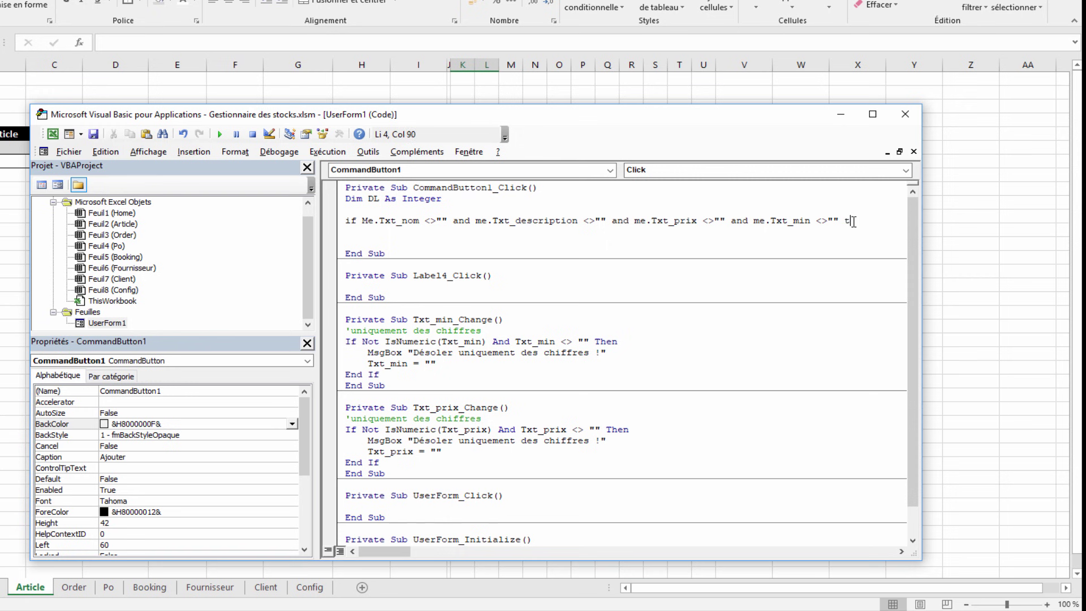
pyautogui.press('Return')
pyautogui.press('Return')
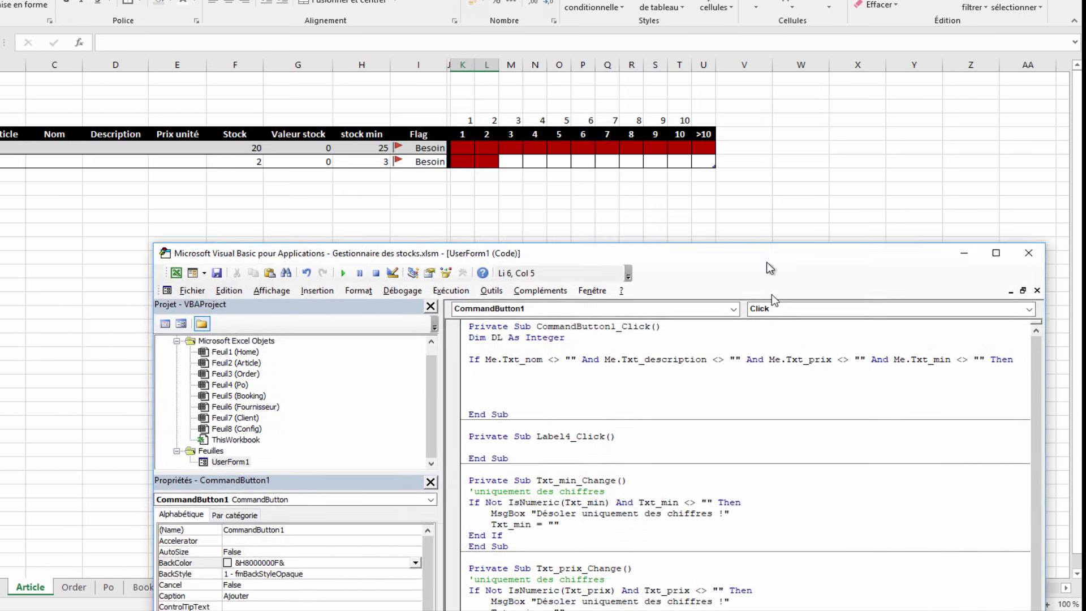
# Add Sheets(2).ListObjects(1).ListRows.Add inside the If block to append a row to the article table
pyautogui.moveTo(644, 122); pyautogui.dragTo(639, 212)
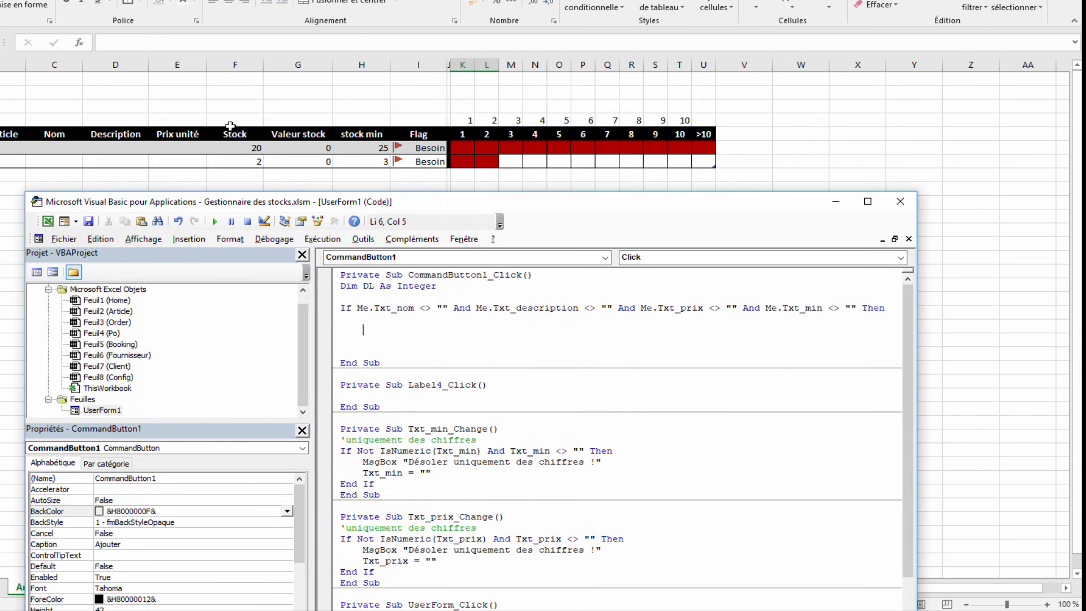
pyautogui.write('s')
pyautogui.write('heets(')
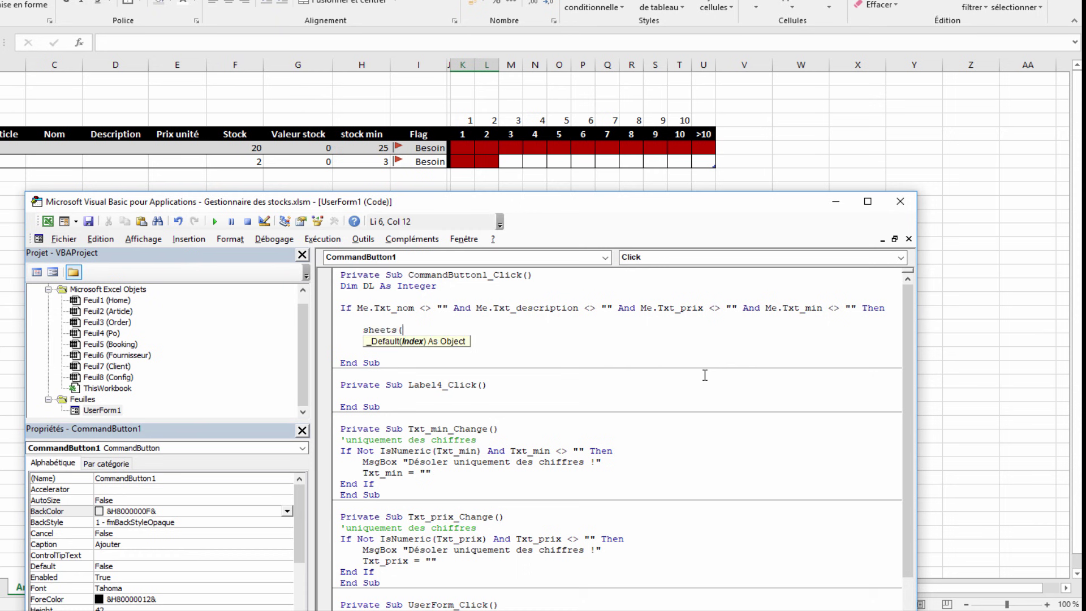
pyautogui.write('2')
pyautogui.write(').listobj')
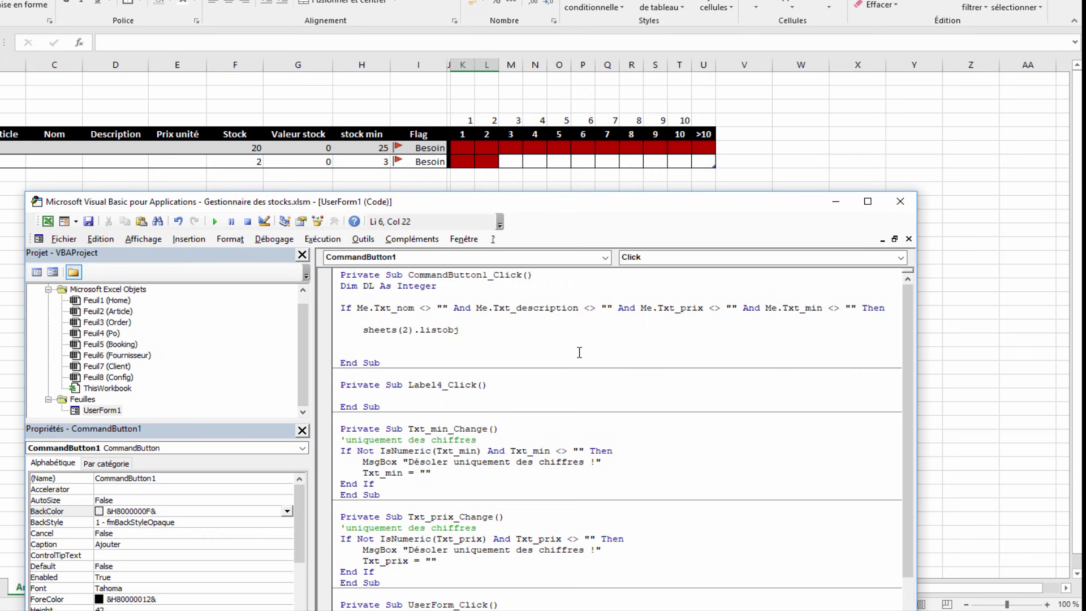
pyautogui.write('ects(')
pyautogui.write('1).')
pyautogui.write('lis')
pyautogui.write('rows("')
pyautogui.press('BackSpace')
pyautogui.press('BackSpace')
pyautogui.write('.Add')
pyautogui.press('Return')
pyautogui.press('Left')
pyautogui.press('Return')
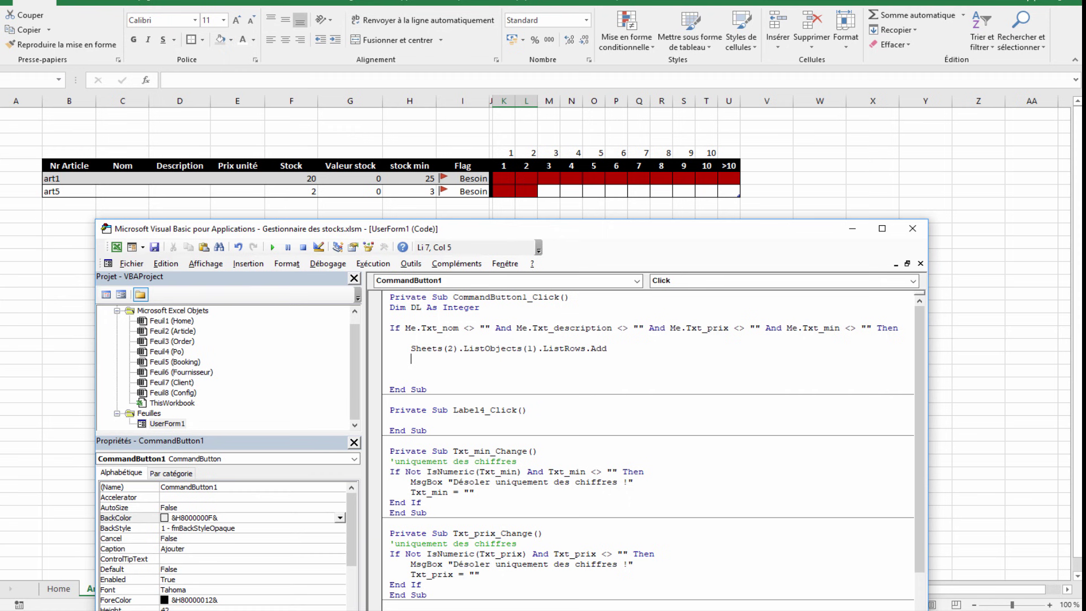
pyautogui.hotkey('alt', 'F11')
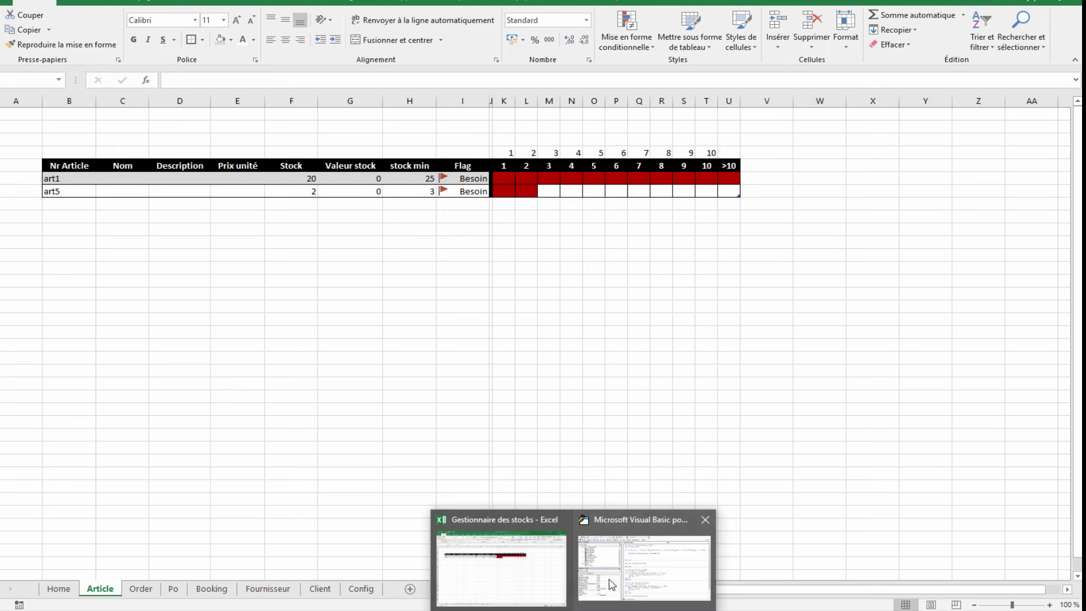
# Add DL = Sheets(2).Range("b9999").End(xlUp).Row below ListRows.Add, leaving blank lines after it
pyautogui.click(645, 563)
pyautogui.write('dl ')
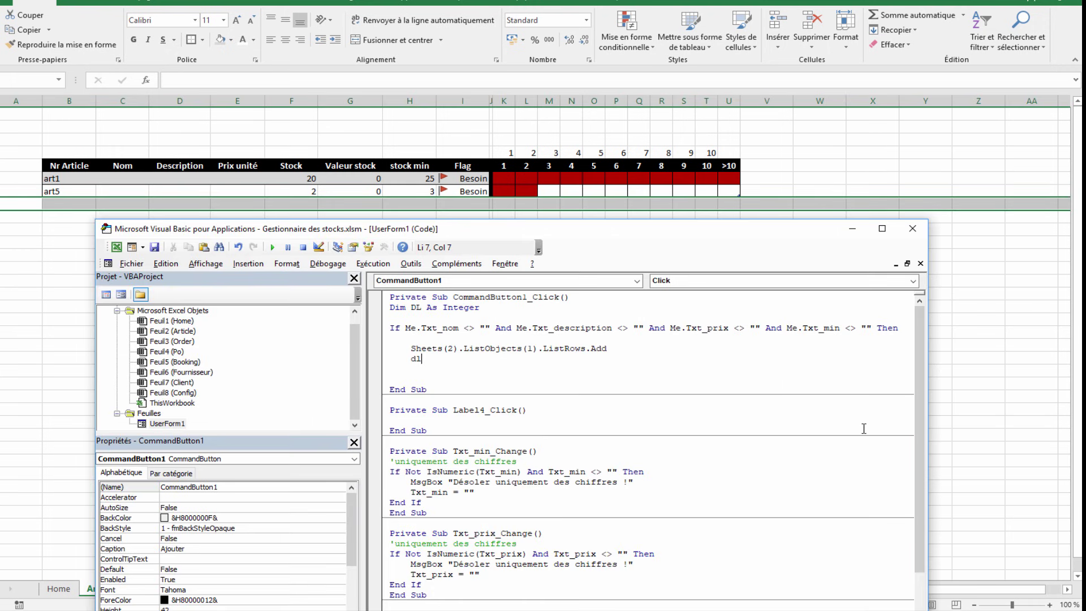
pyautogui.write('= sh')
pyautogui.write('eets(2')
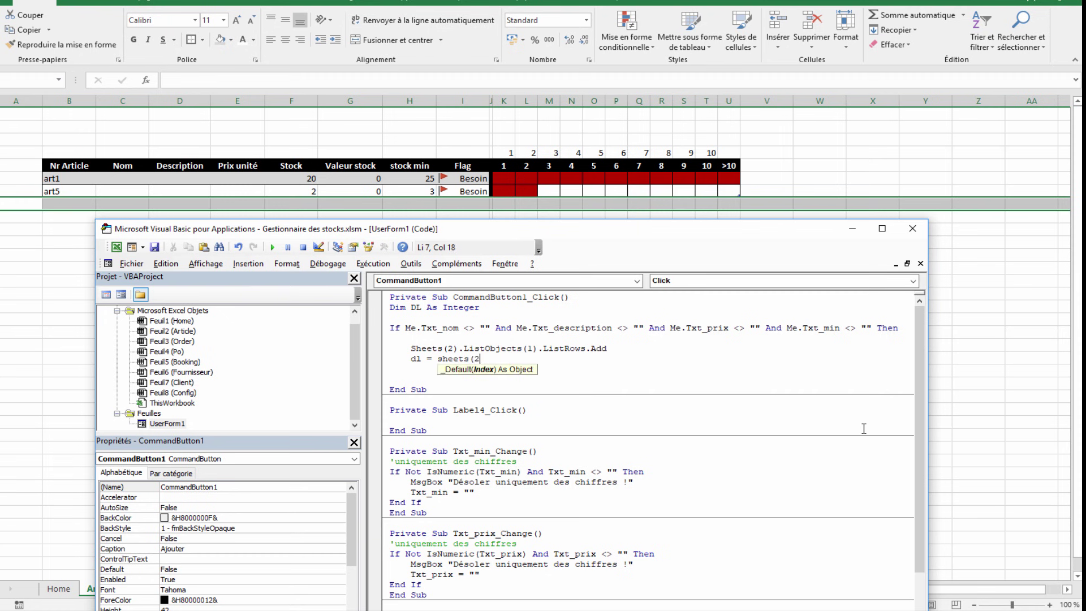
pyautogui.write(').')
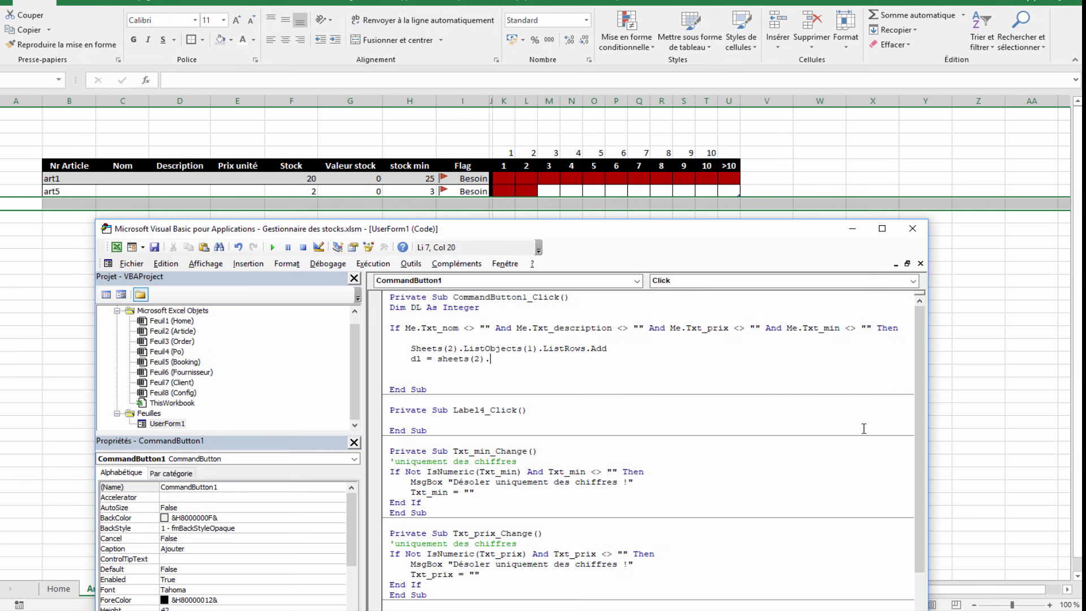
pyautogui.write('range("')
pyautogui.write('b')
pyautogui.write('999')
pyautogui.write('9").')
pyautogui.write('end(xl')
pyautogui.write('up).row')
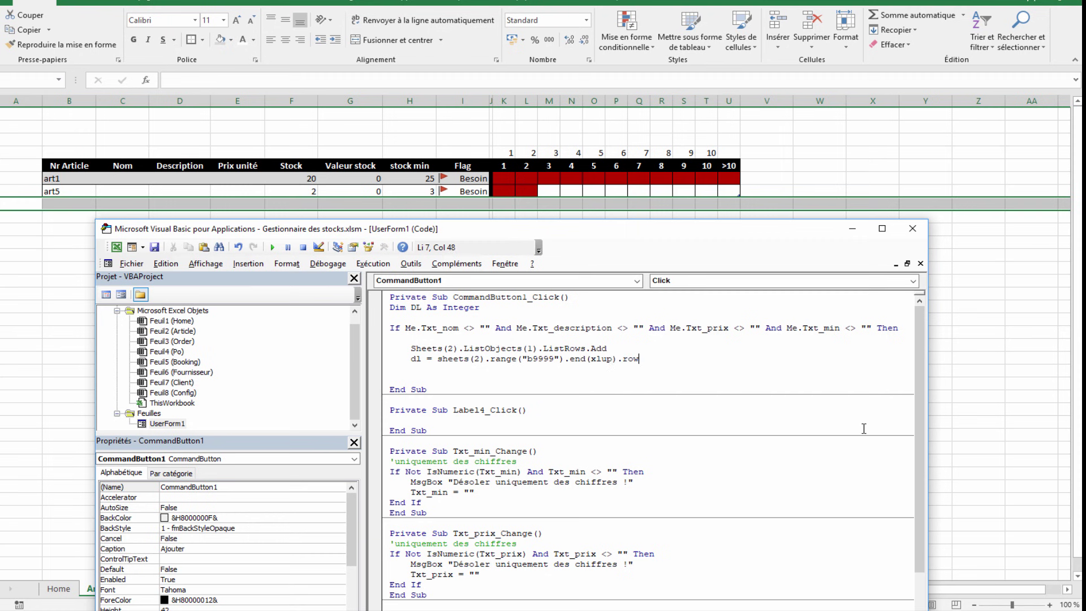
pyautogui.press('Down')
pyautogui.press('Return')
pyautogui.press('Tab')
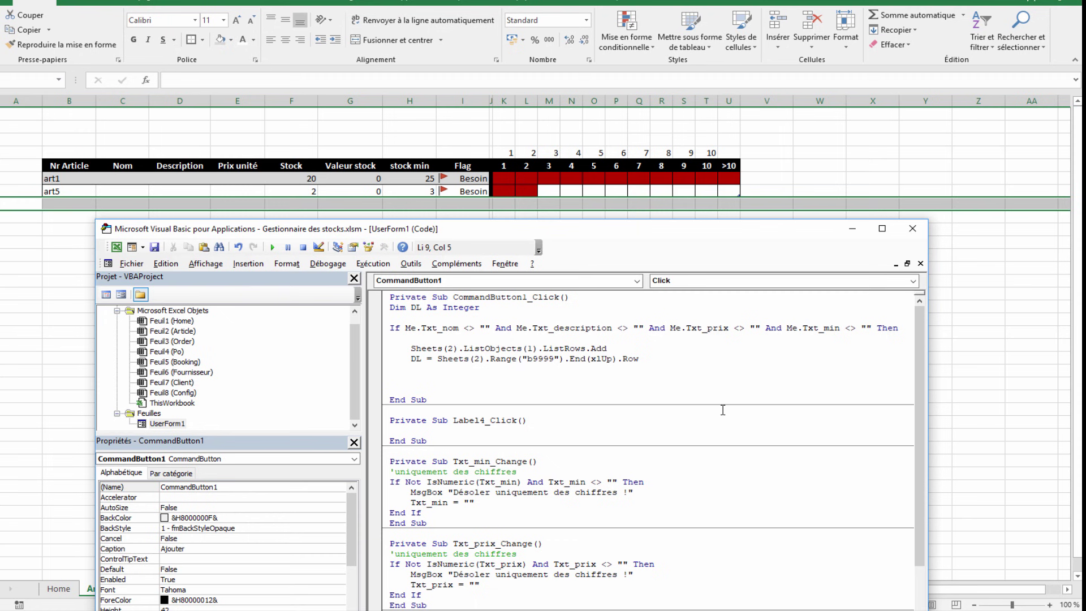
# Add the comment 'ajouter dans le tableau on a new line
pyautogui.write('"ajouter')
pyautogui.press('BackSpace')
pyautogui.press('BackSpace')
pyautogui.press('BackSpace')
pyautogui.press('BackSpace')
pyautogui.press('BackSpace')
pyautogui.press('BackSpace')
pyautogui.write('aj')
pyautogui.write('outer dans le t')
pyautogui.write('ableau')
pyautogui.press('Return')
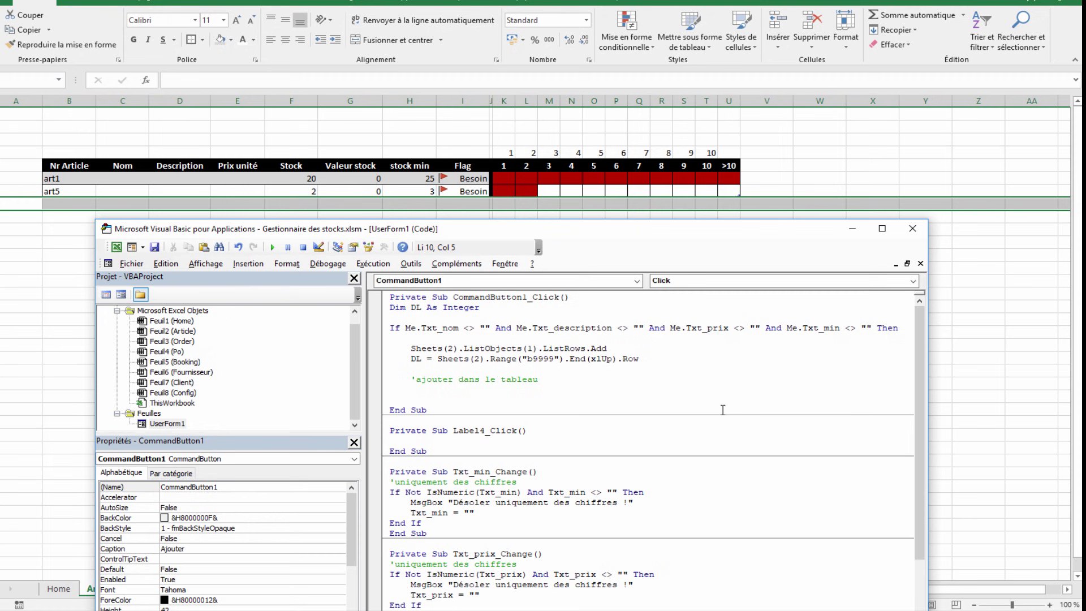
# Write Sheets(2).Range("B" & DL) = Me.Labe_info.Caption under the comment
pyautogui.write('sheets')
pyautogui.write('("')
pyautogui.press('BackSpace')
pyautogui.write('2"')
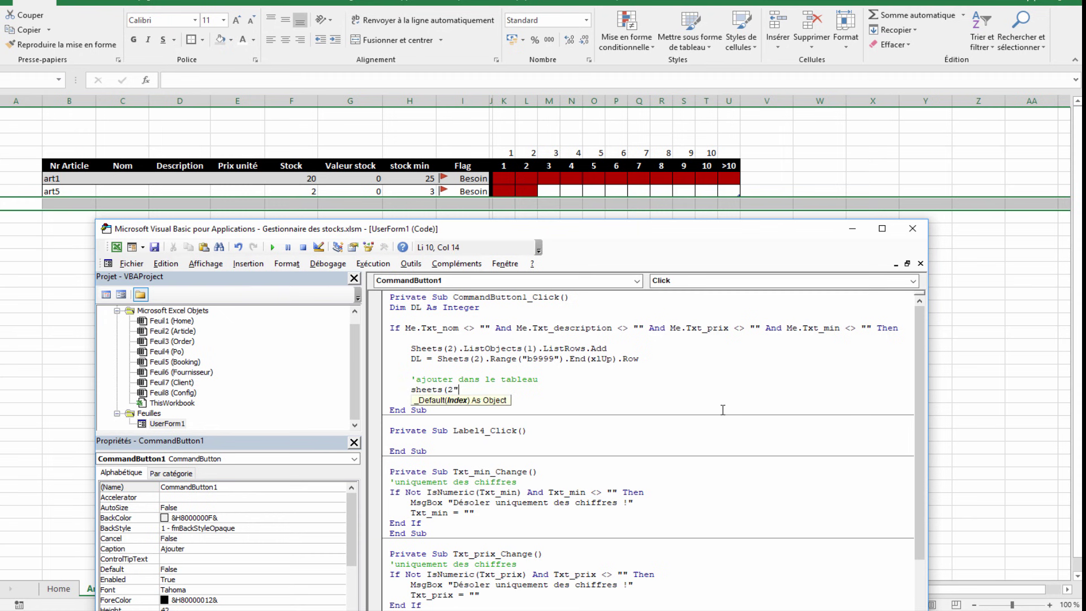
pyautogui.write(').r')
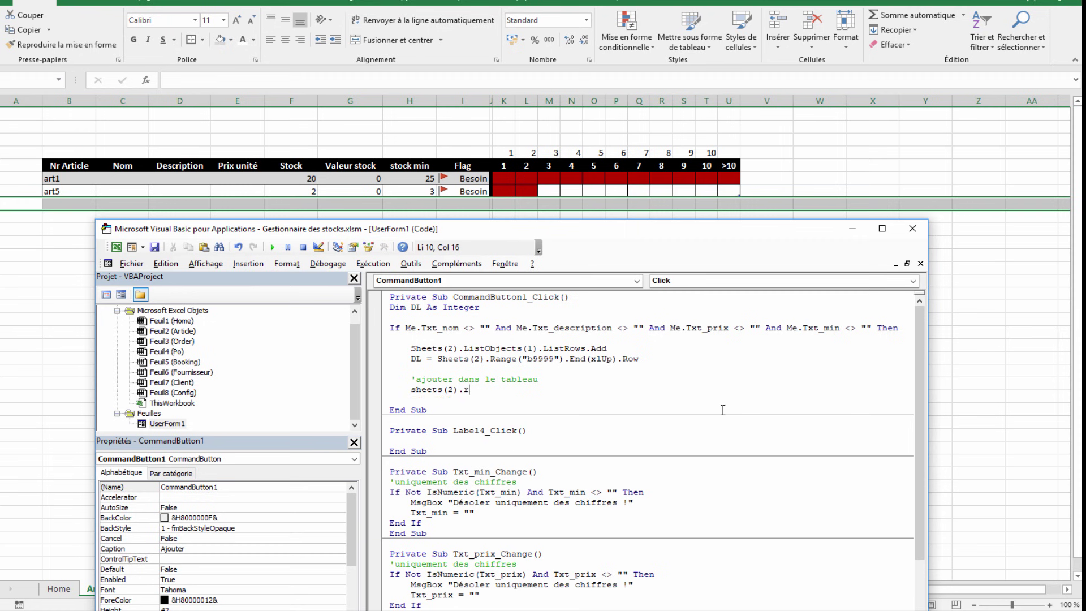
pyautogui.write('ange("')
pyautogui.write('B"&dl')
pyautogui.write('-')
pyautogui.press('BackSpace')
pyautogui.write(')')
pyautogui.write('=')
pyautogui.write('Me.')
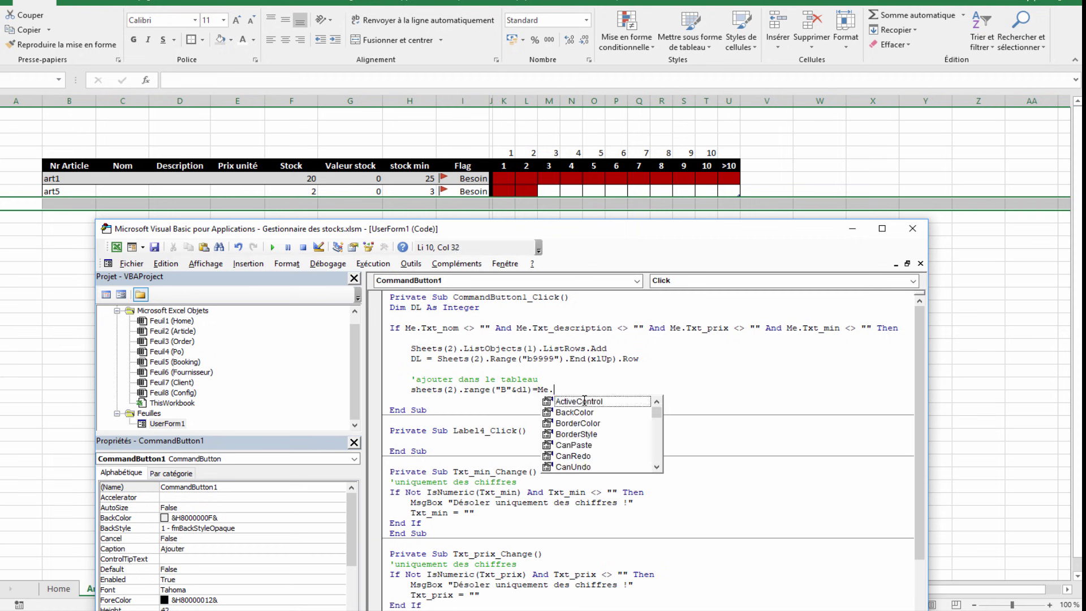
pyautogui.write('inf')
pyautogui.press('BackSpace')
pyautogui.press('BackSpace')
pyautogui.press('BackSpace')
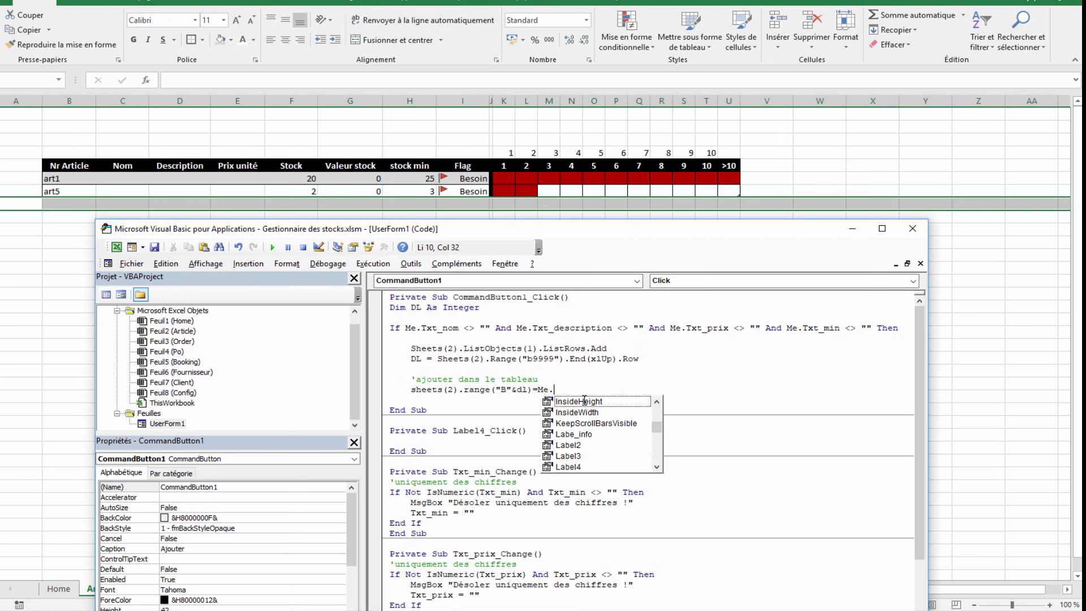
pyautogui.write('labe')
pyautogui.press('Tab')
pyautogui.write('.')
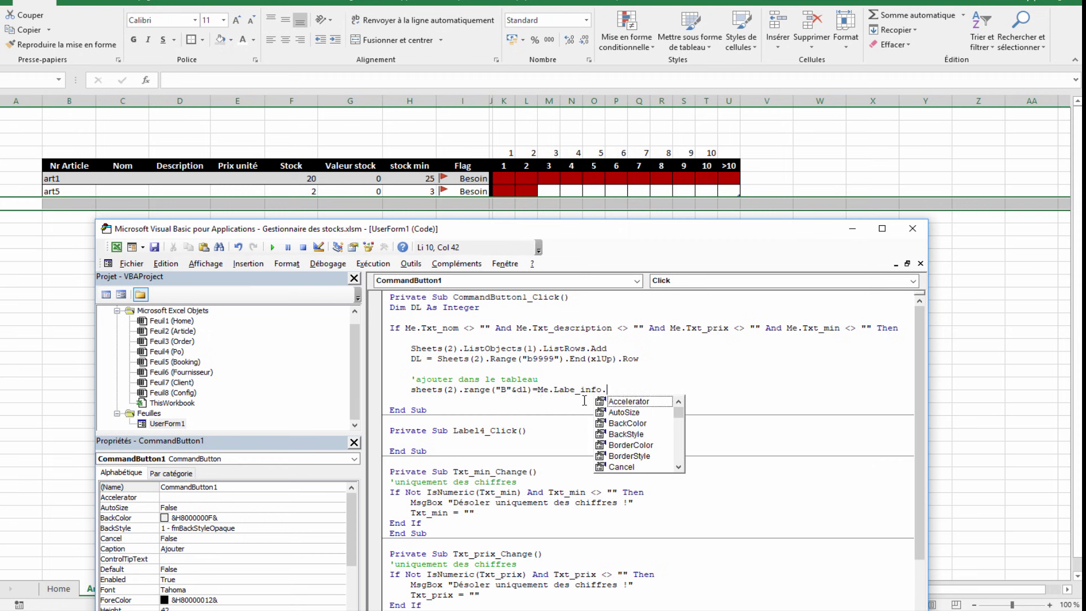
pyautogui.write('caption')
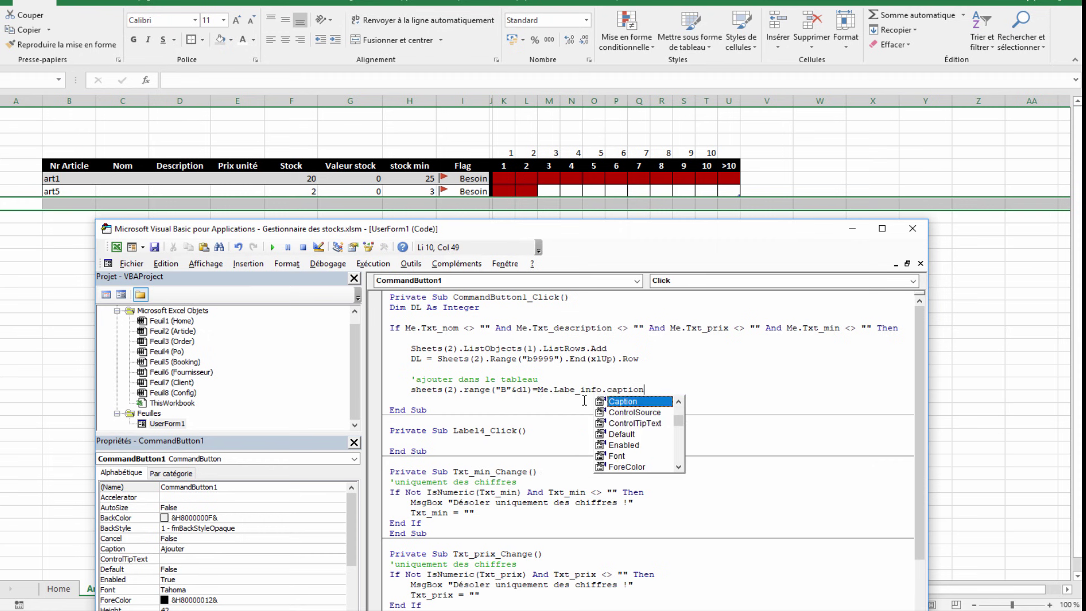
pyautogui.press('Return')
pyautogui.moveTo(665, 389); pyautogui.dragTo(410, 389)
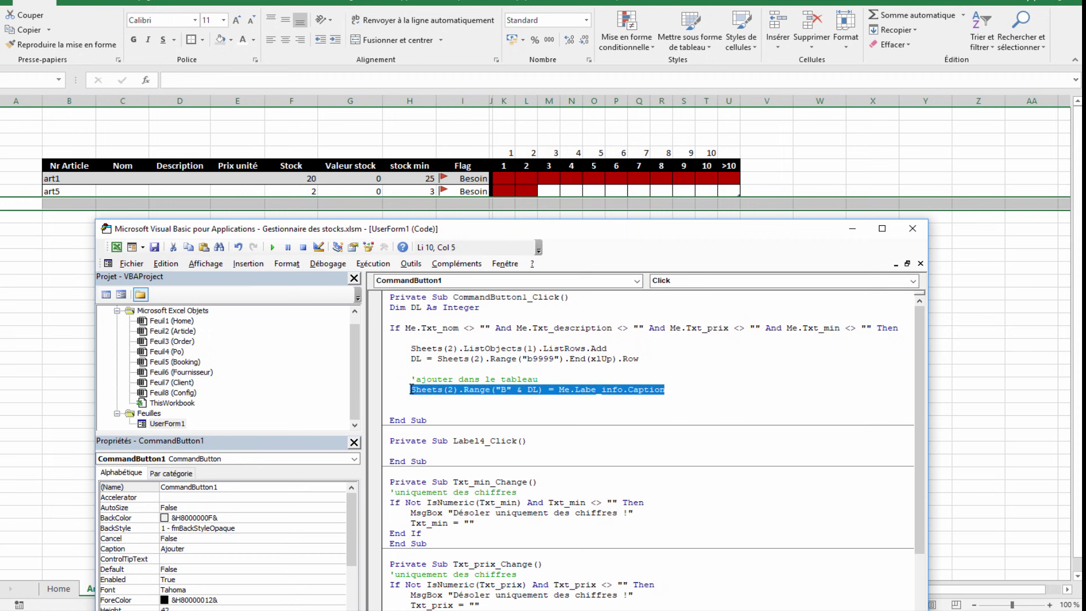
# Duplicate the column B line so it writes Me.Txt_nom into column C
pyautogui.click(656, 382)
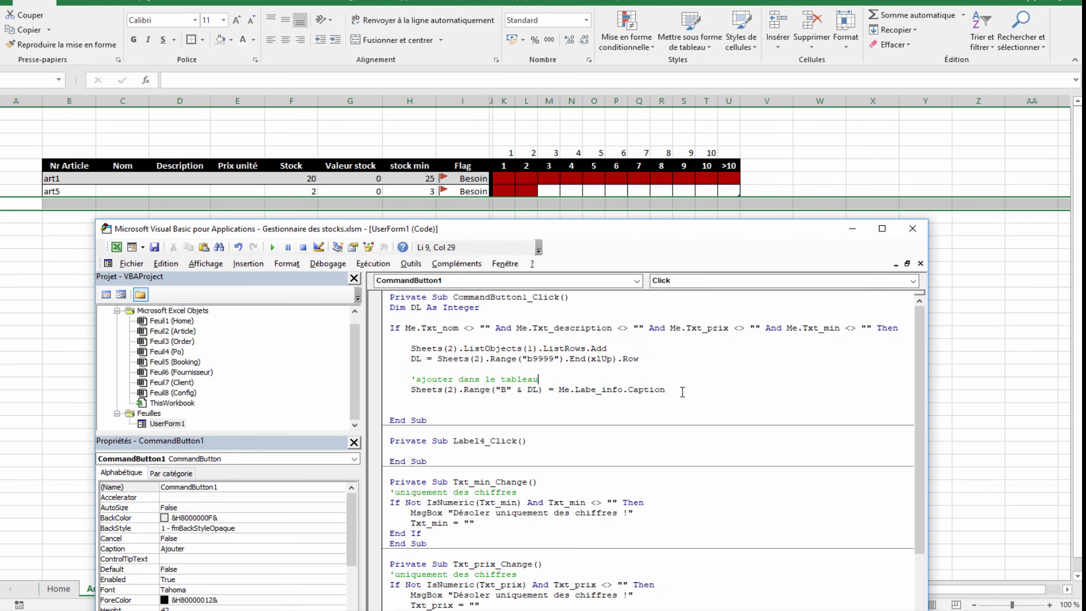
pyautogui.click(682, 392)
pyautogui.press('Return')
pyautogui.write('Sheets(2).Range("B" & DL) = Me.Labe_info.Caption')
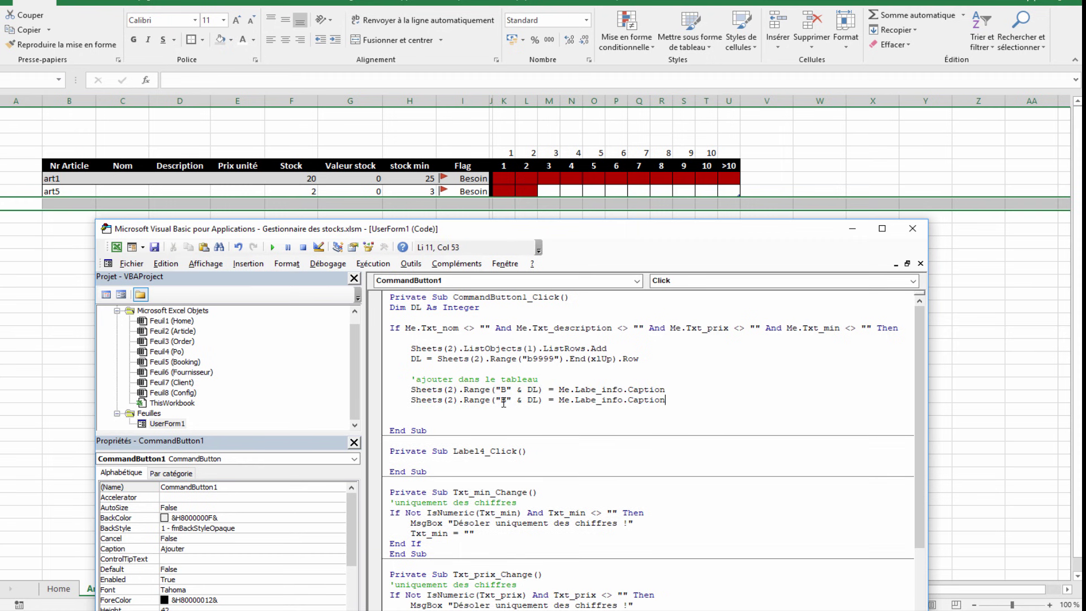
pyautogui.doubleClick(503, 400)
pyautogui.write('c')
pyautogui.click(678, 399)
pyautogui.press('BackSpace')
pyautogui.press('BackSpace')
pyautogui.press('BackSpace')
pyautogui.press('BackSpace')
pyautogui.press('BackSpace')
pyautogui.press('BackSpace')
pyautogui.press('BackSpace')
pyautogui.write('.')
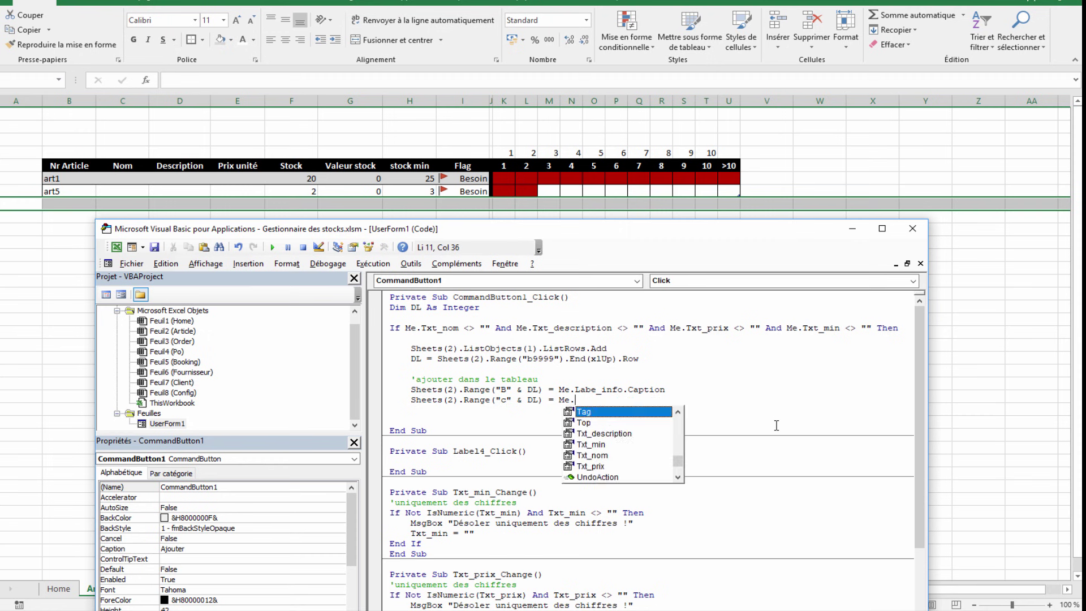
pyautogui.write('Txt_n')
pyautogui.press('Tab')
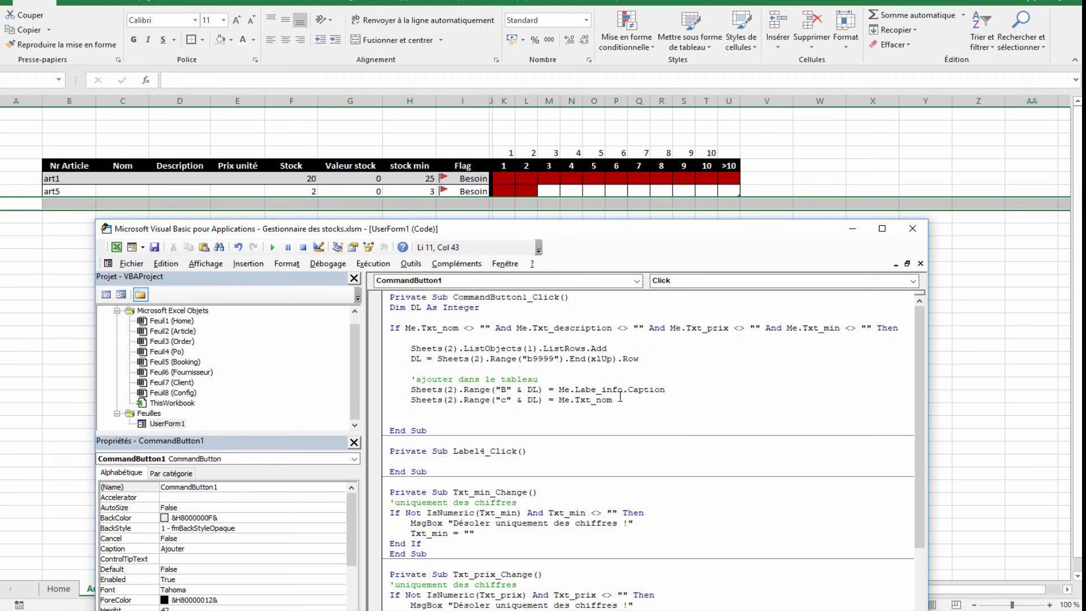
# Add a line writing Me.Txt_description into column D of the new row
pyautogui.moveTo(612, 400); pyautogui.dragTo(414, 400)
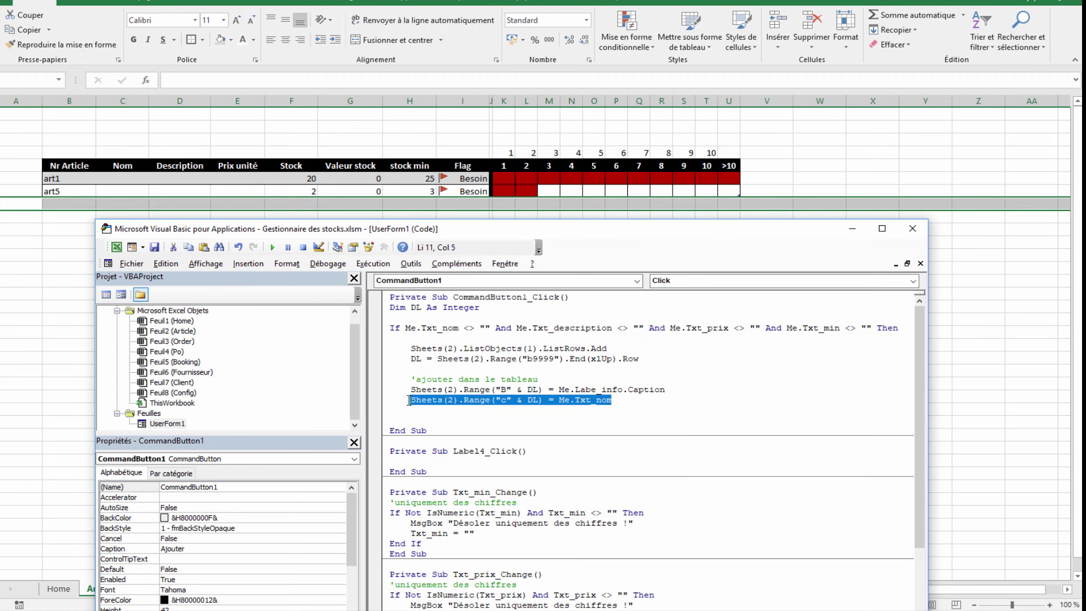
pyautogui.click(629, 399)
pyautogui.press('Return')
pyautogui.write('Sheets(2).Range("c" & DL) = Me.Txt_nom')
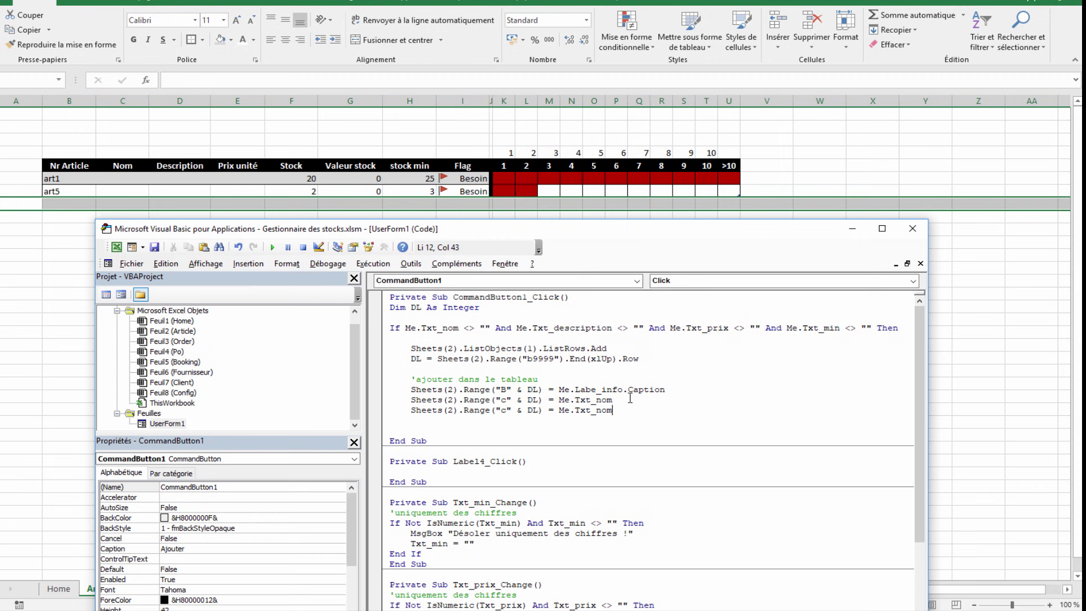
pyautogui.doubleClick(506, 410)
pyautogui.write('d')
pyautogui.moveTo(612, 410); pyautogui.dragTo(569, 410)
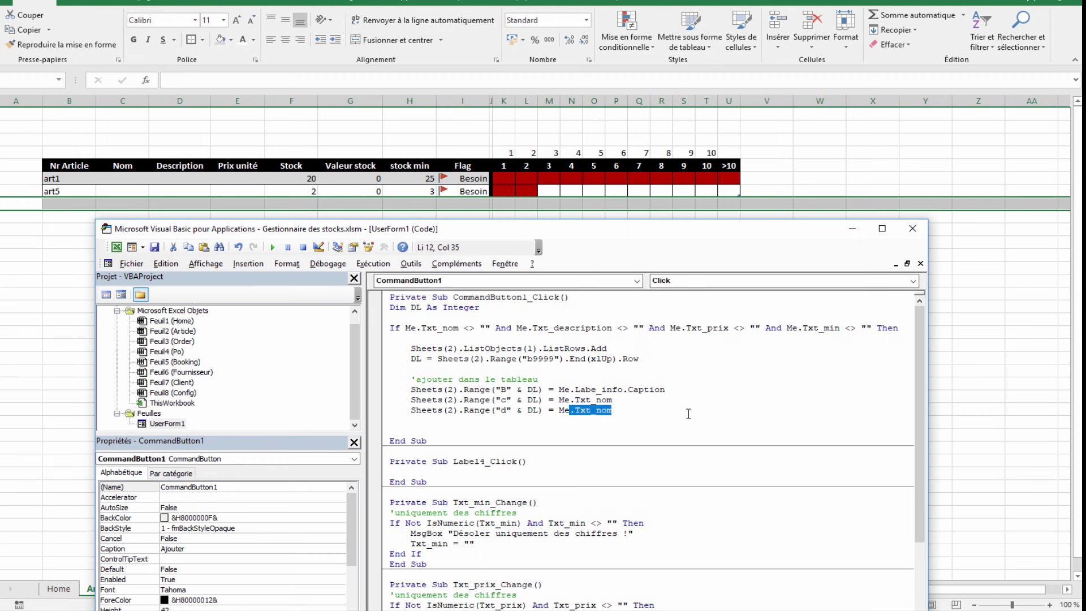
pyautogui.write('.des')
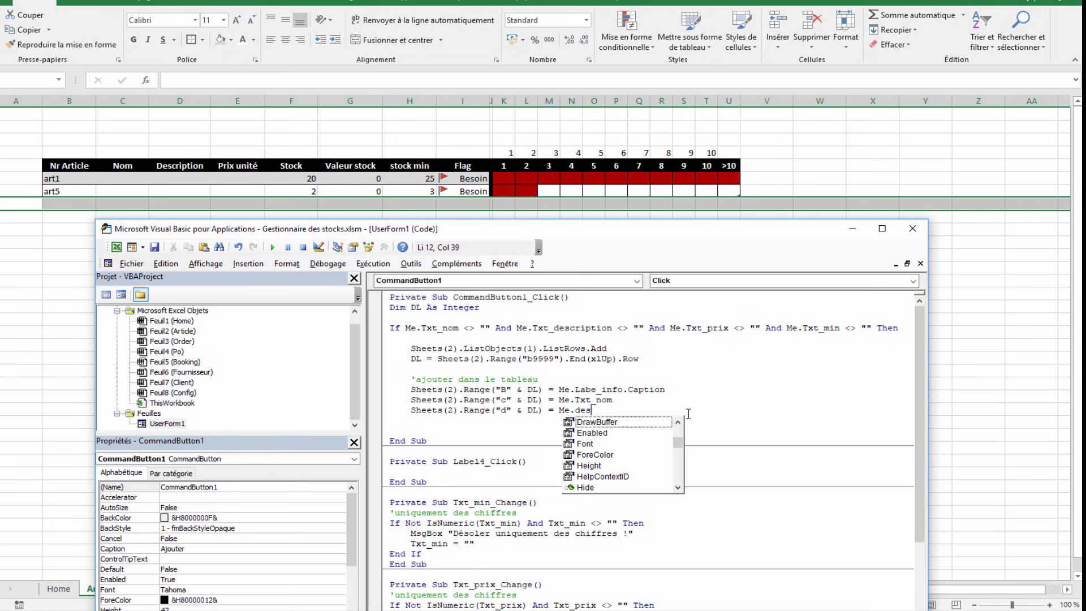
pyautogui.press('BackSpace')
pyautogui.press('BackSpace')
pyautogui.press('BackSpace')
pyautogui.press('BackSpace')
pyautogui.write('.')
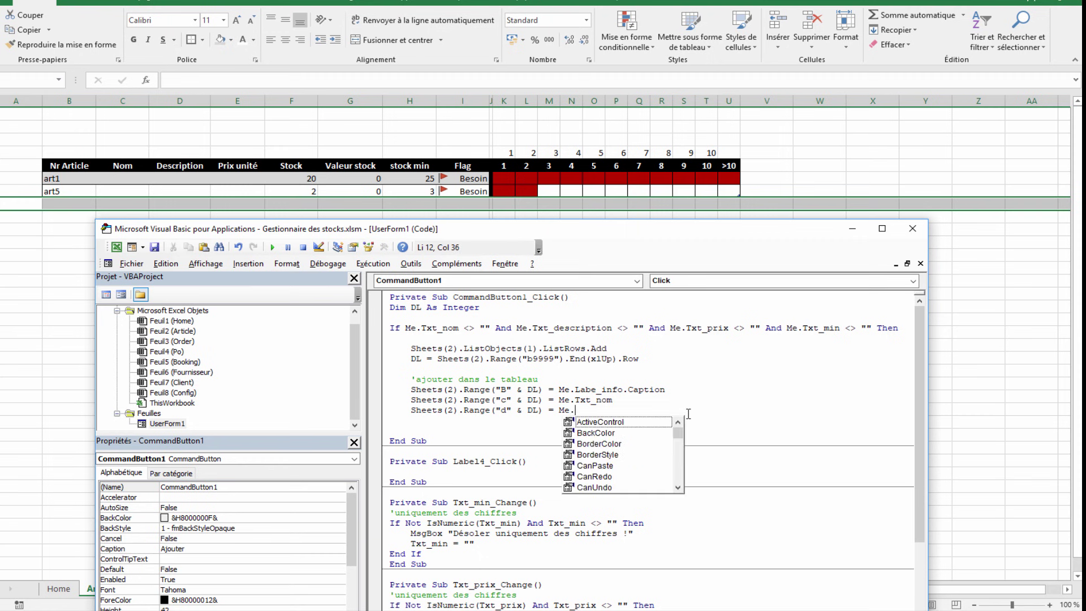
pyautogui.write('descr')
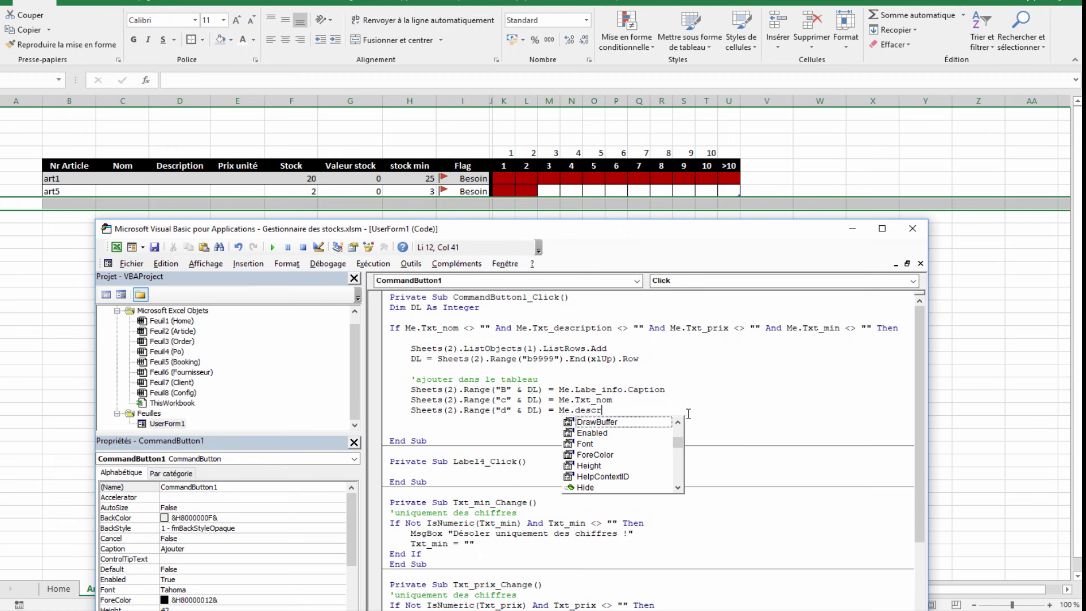
pyautogui.press('BackSpace')
pyautogui.press('BackSpace')
pyautogui.press('BackSpace')
pyautogui.write('txt')
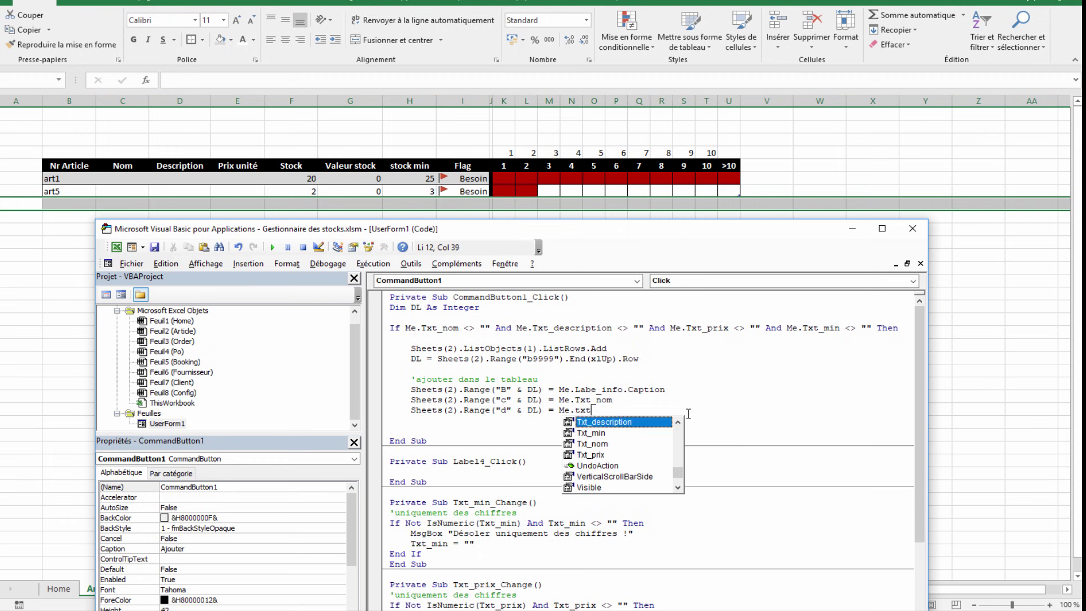
pyautogui.press('Tab')
# Add a line writing CCur(Me.Txt_prix) into column E
pyautogui.press('Return')
pyautogui.write('Sheets(2).Range("c" & DL) = Me.Txt_nom')
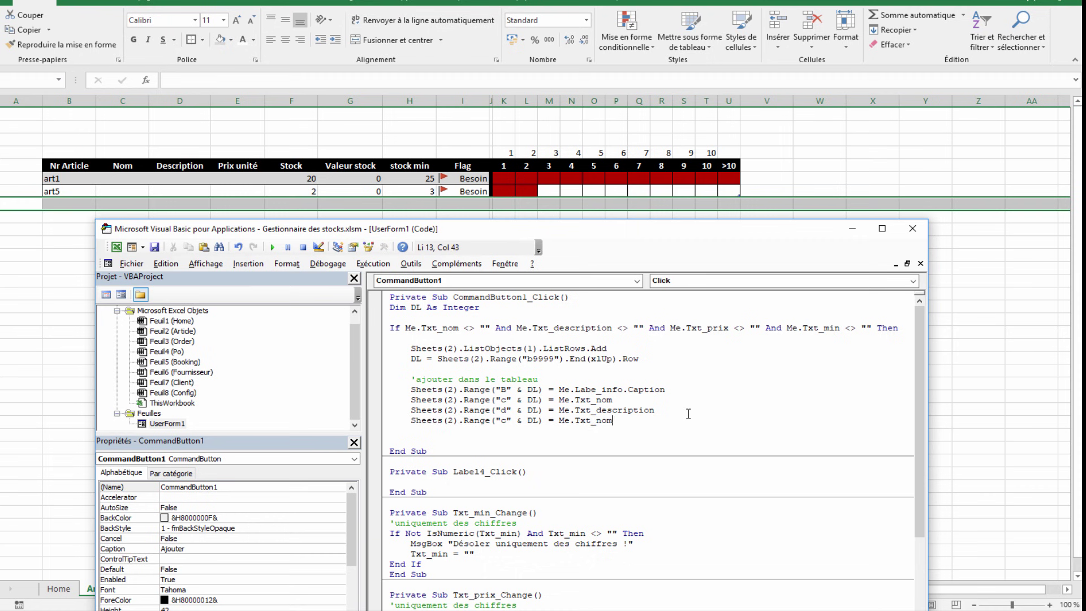
pyautogui.doubleClick(503, 420)
pyautogui.write('e')
pyautogui.moveTo(615, 426); pyautogui.dragTo(560, 421)
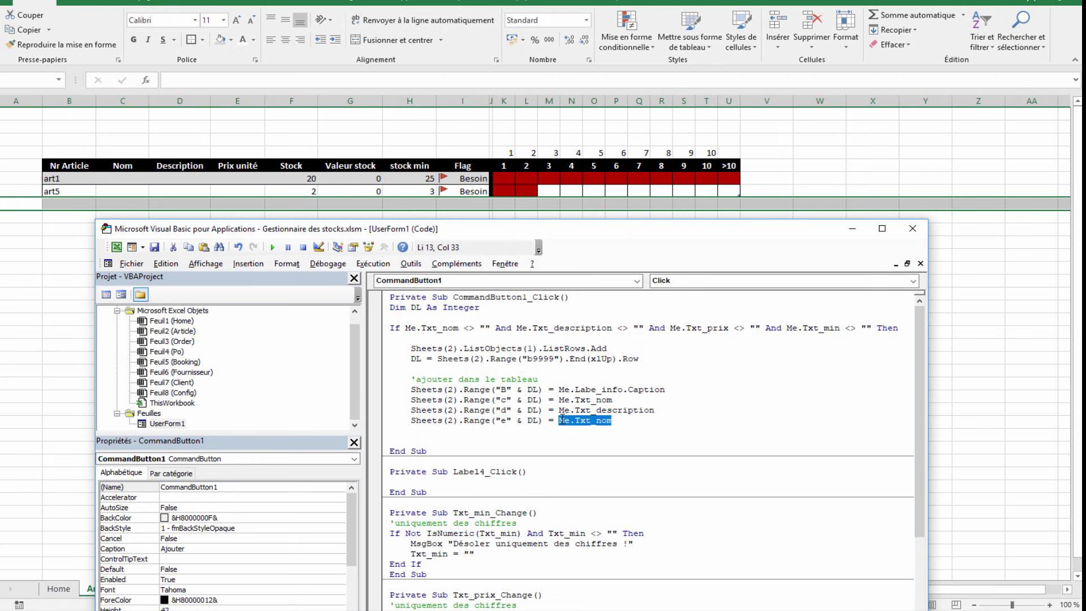
pyautogui.write('cc')
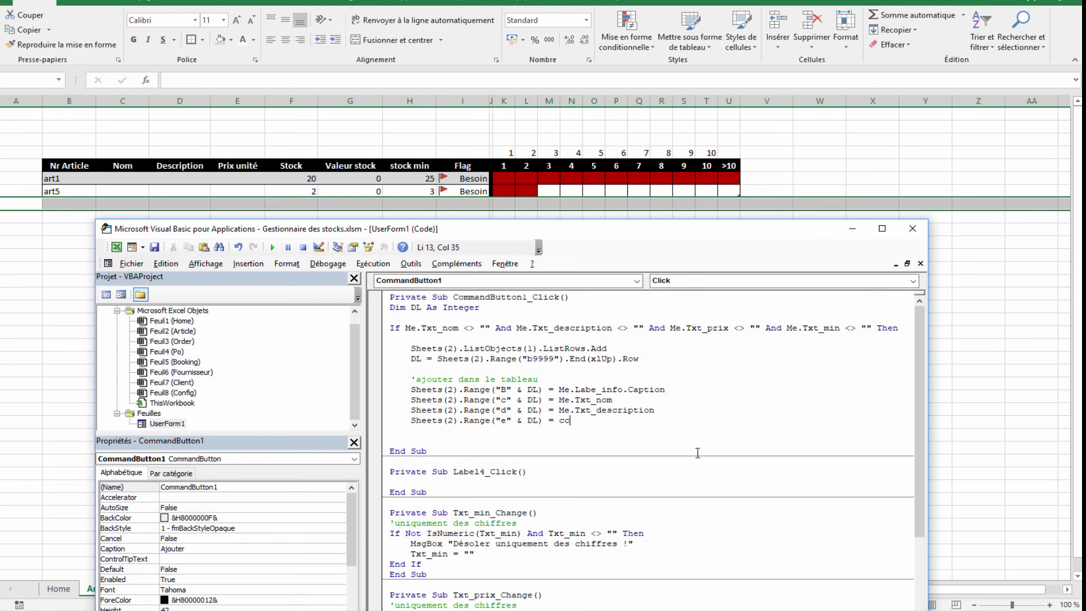
pyautogui.write('ur(')
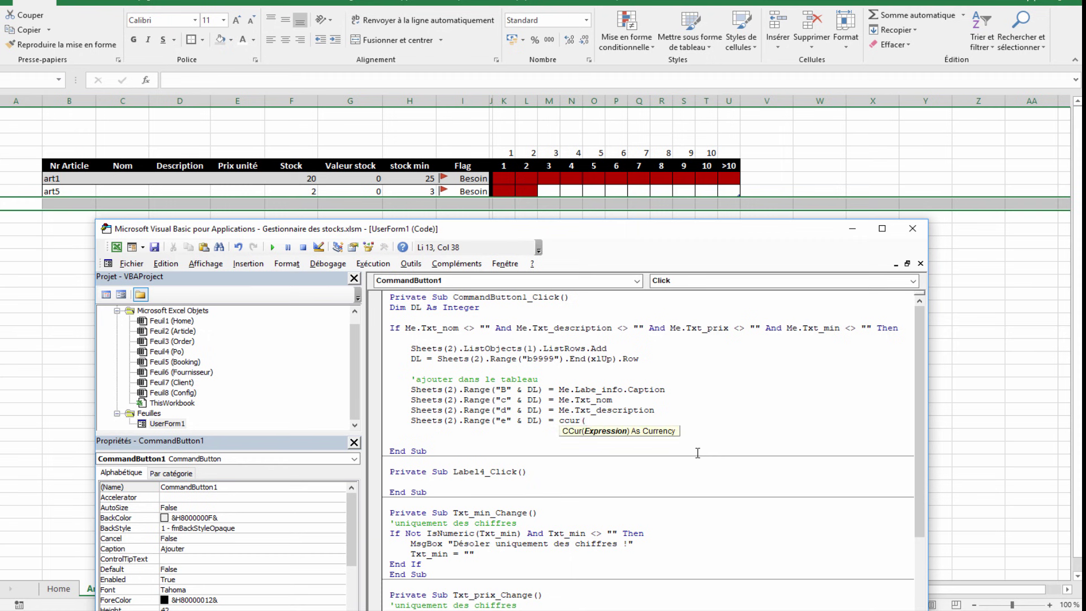
pyautogui.write('me.Txt_prix')
pyautogui.write(')')
pyautogui.press('Return')
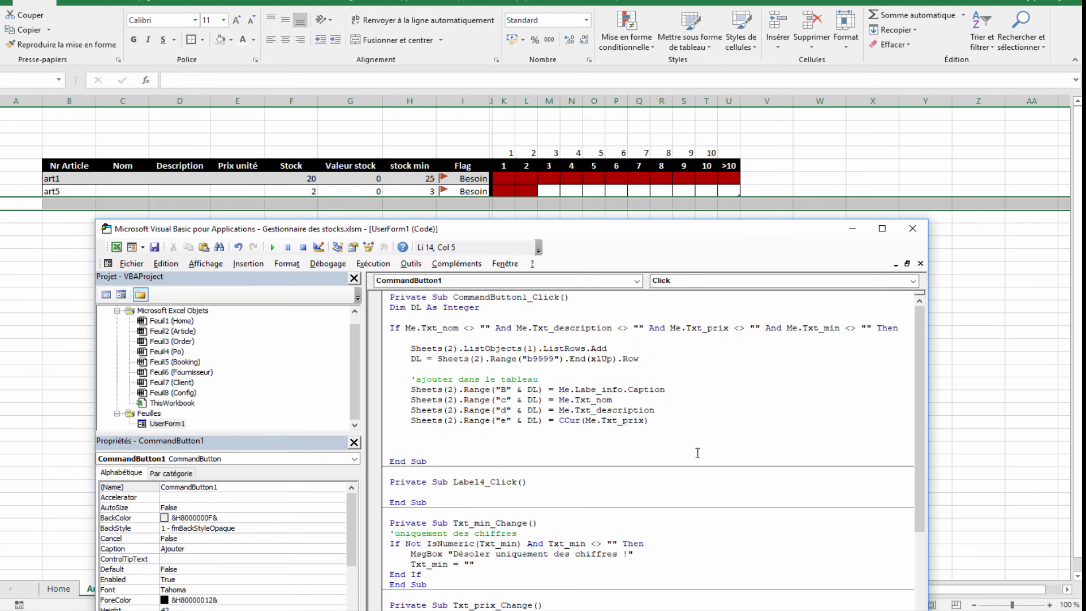
# Add Sheets(2).Range("F" & DL) = CInt(Me.Txt_min) for the minimum stock
pyautogui.write('sheets(')
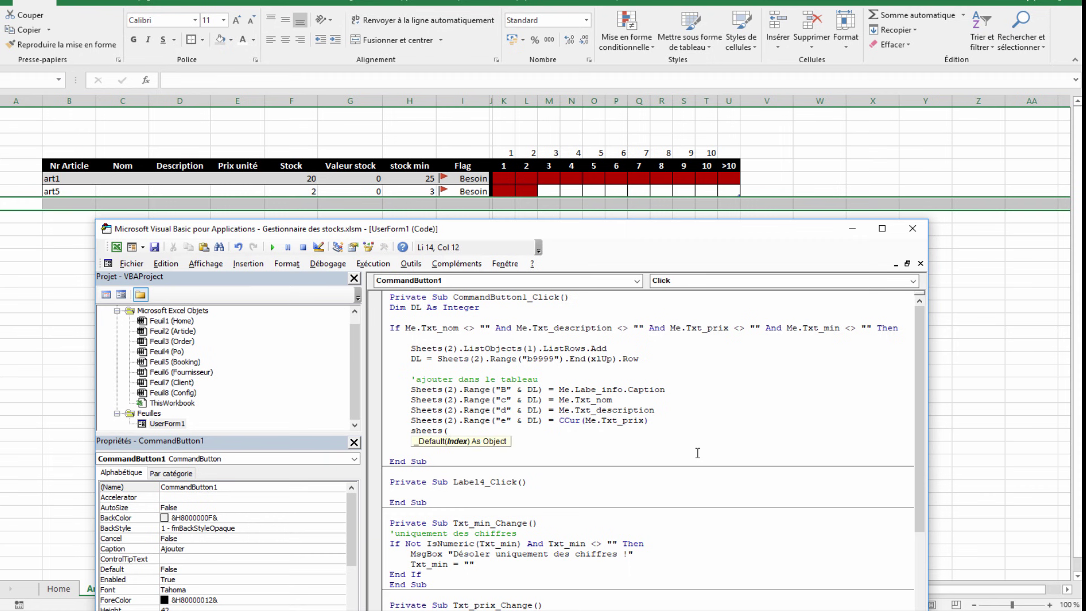
pyautogui.write('2')
pyautogui.write('.')
pyautogui.write(').range')
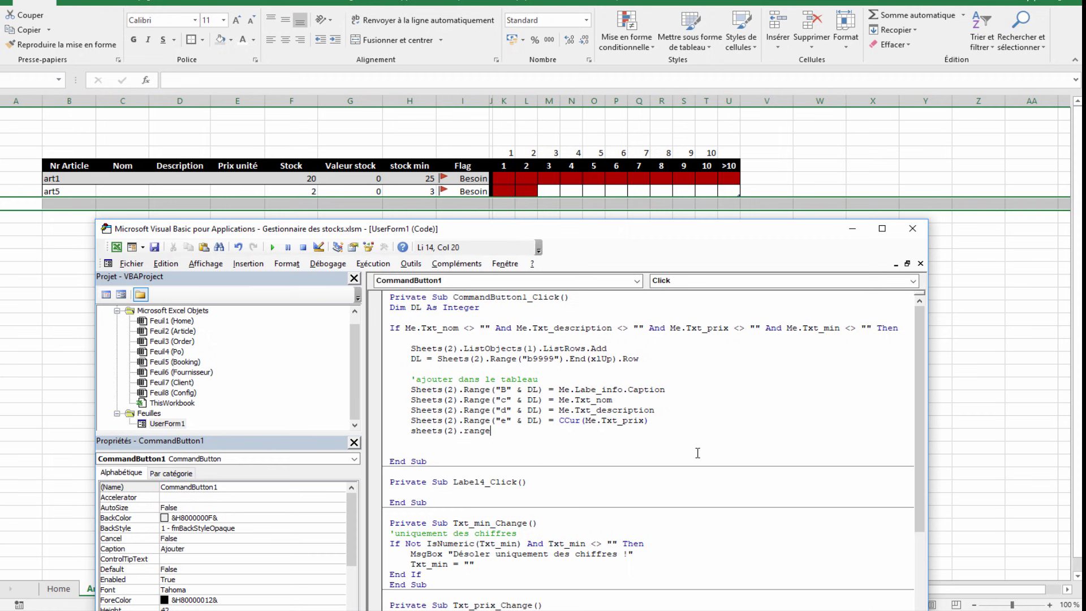
pyautogui.write('("')
pyautogui.write('F')
pyautogui.write('&dl)=')
pyautogui.write('me.')
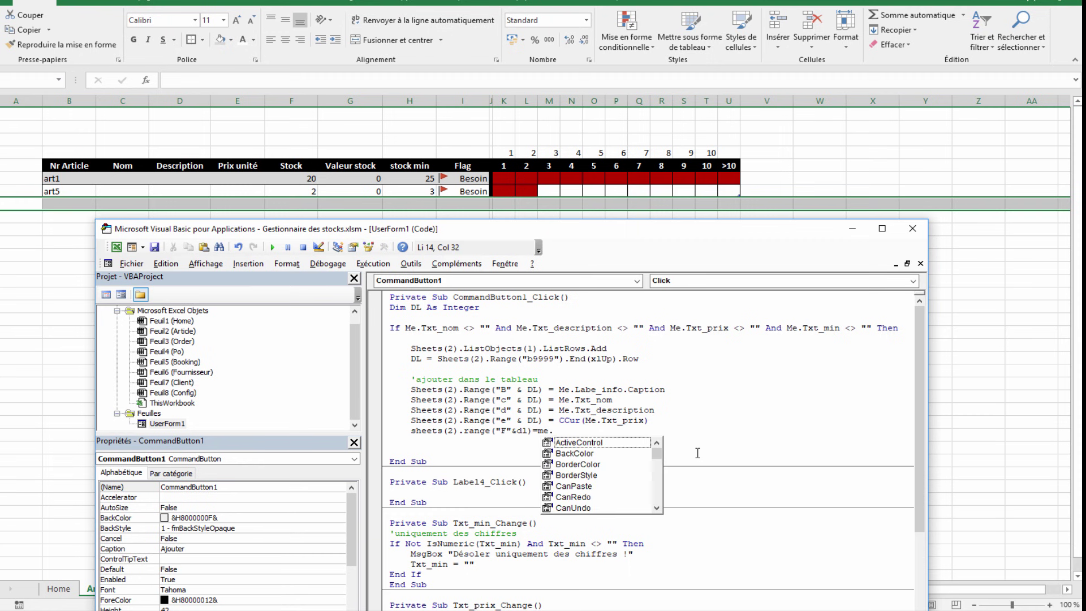
pyautogui.write('cin')
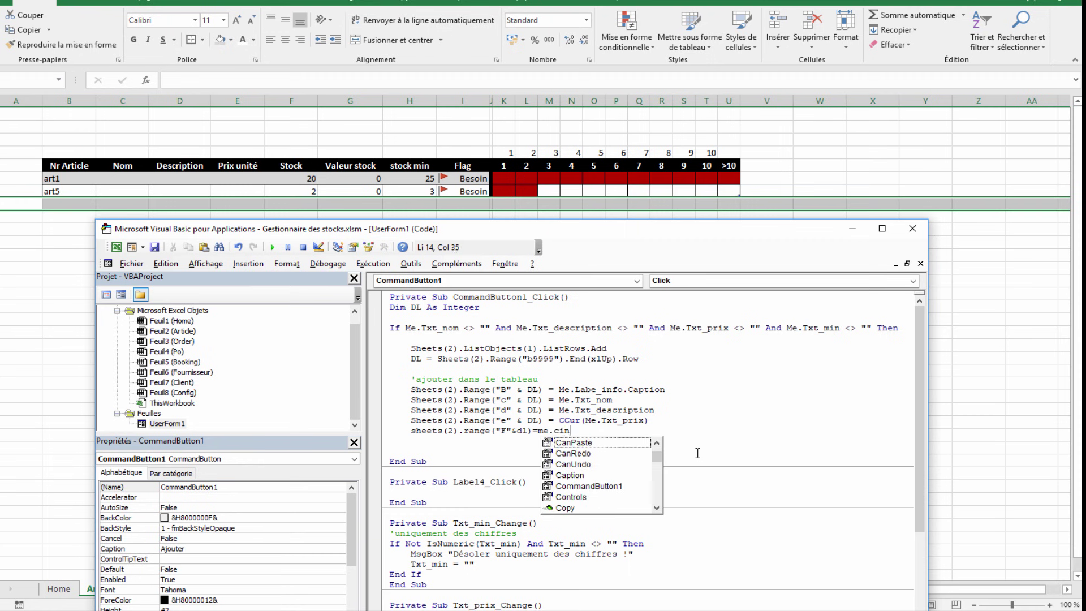
pyautogui.write('t')
pyautogui.press('Escape')
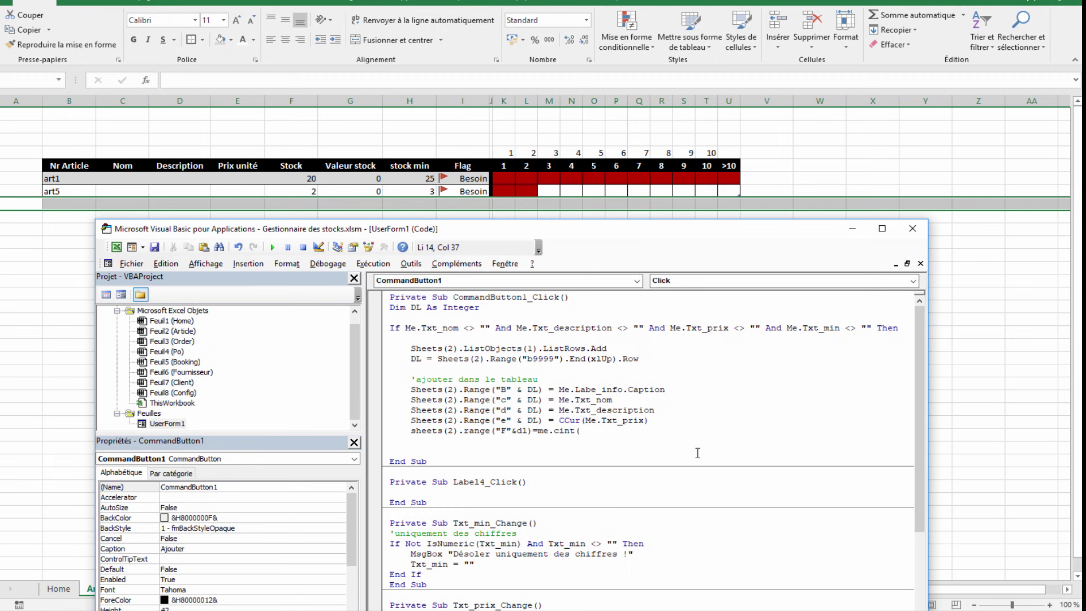
pyautogui.press('BackSpace')
pyautogui.write('t')
pyautogui.write('(')
pyautogui.press('BackSpace')
pyautogui.press('BackSpace')
pyautogui.press('BackSpace')
pyautogui.press('BackSpace')
pyautogui.press('BackSpace')
pyautogui.press('BackSpace')
pyautogui.write('c')
pyautogui.write('int(')
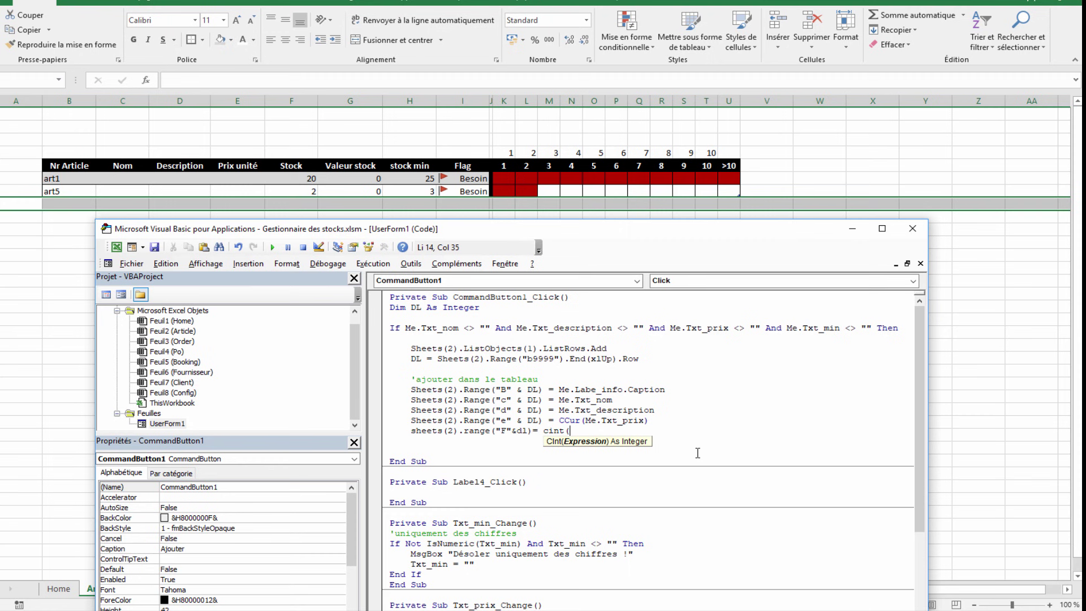
pyautogui.write('me')
pyautogui.write('.txt')
pyautogui.press('Tab')
pyautogui.write(')')
pyautogui.press('Down')
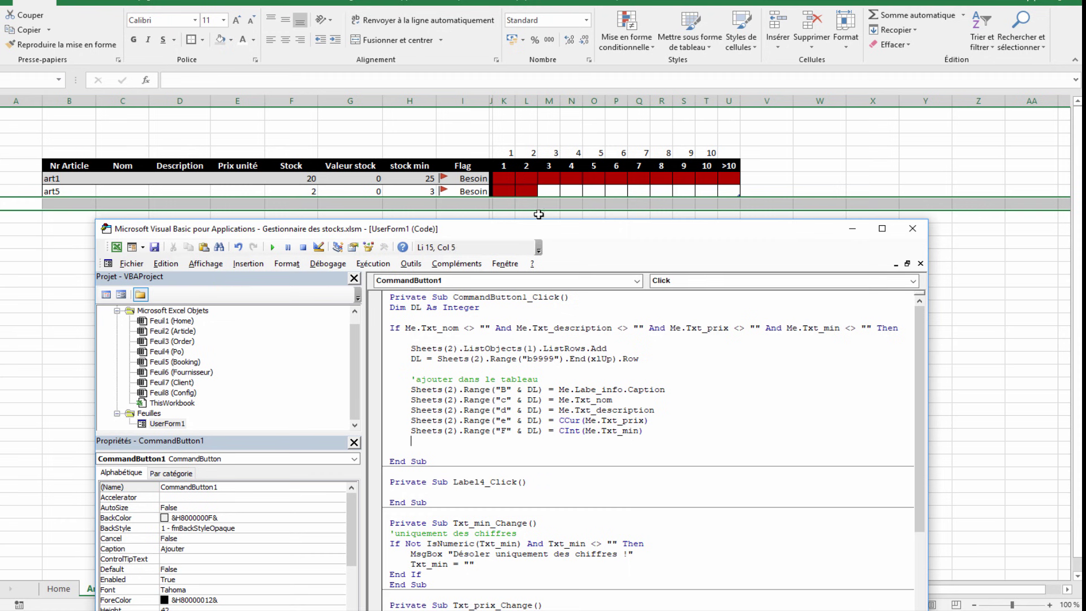
# Unhide column J after the Flag column on the Article sheet
pyautogui.click(490, 100)
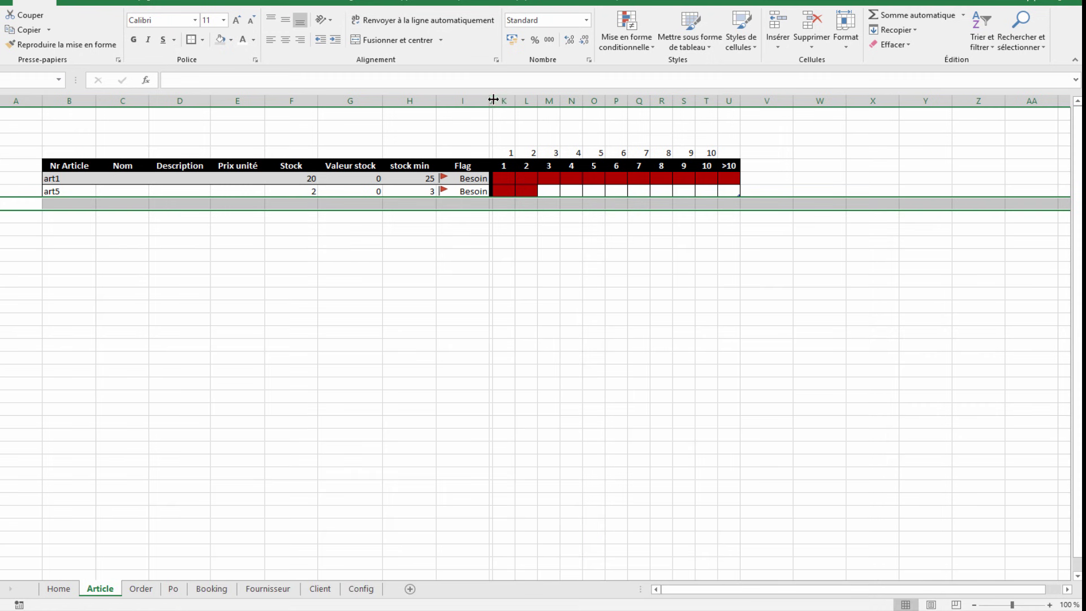
pyautogui.moveTo(493, 100); pyautogui.dragTo(491, 99)
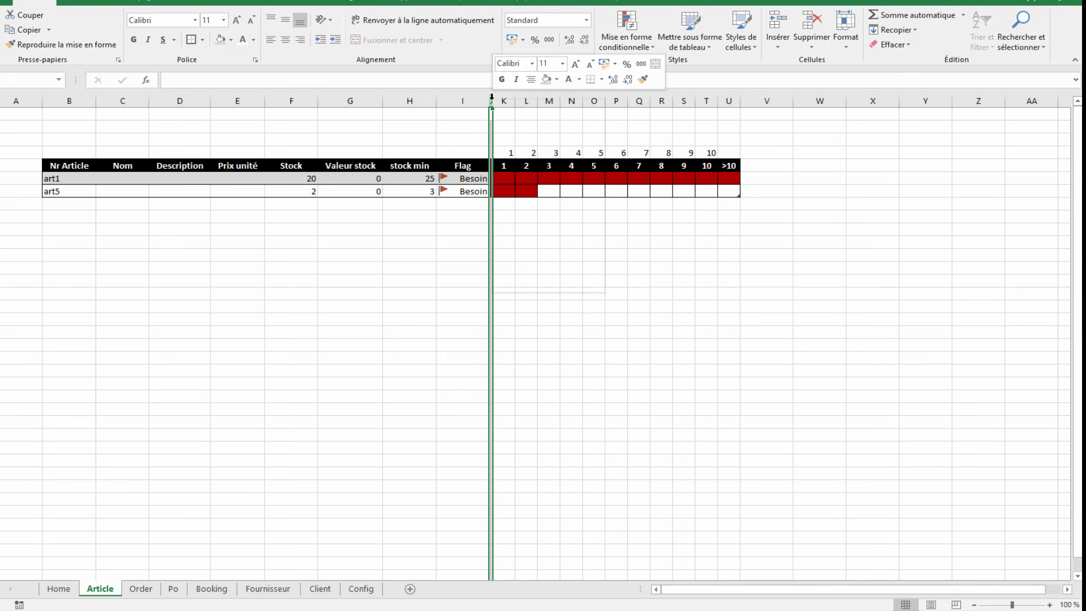
pyautogui.rightClick(491, 100)
pyautogui.click(512, 281)
pyautogui.click(578, 281)
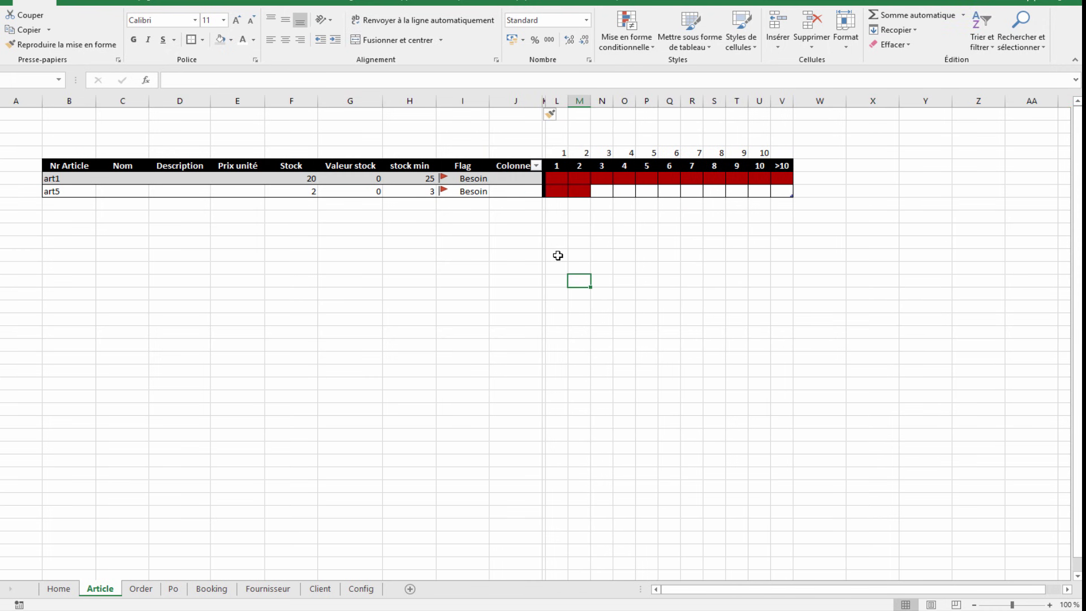
# Rename header Colonne1 to Statuts, enter active for both articles, and select J7:J8
pyautogui.click(504, 165)
pyautogui.write('Statu')
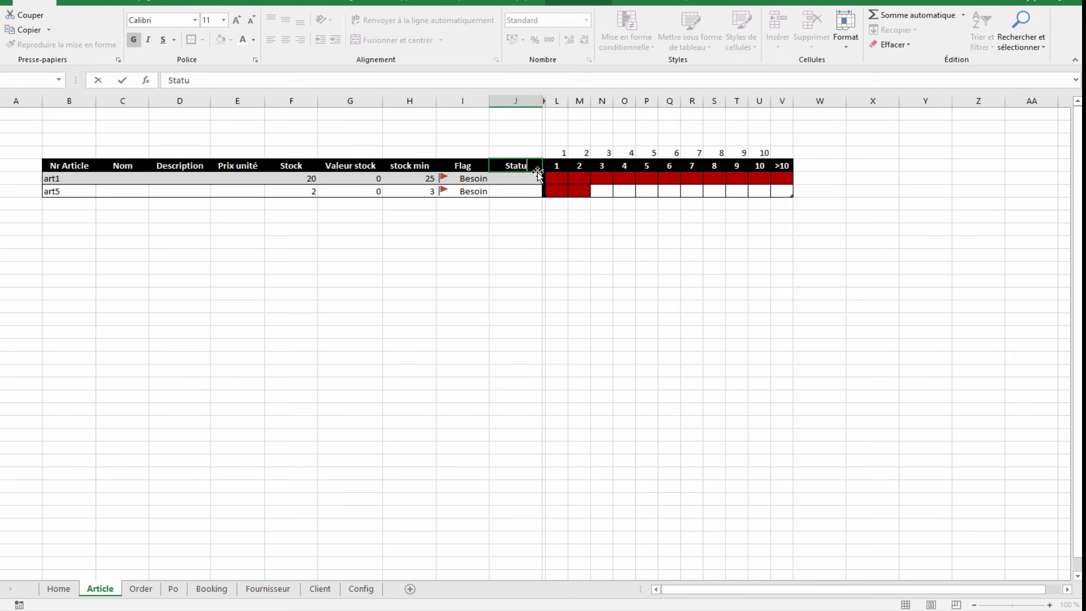
pyautogui.write('ts')
pyautogui.press('Return')
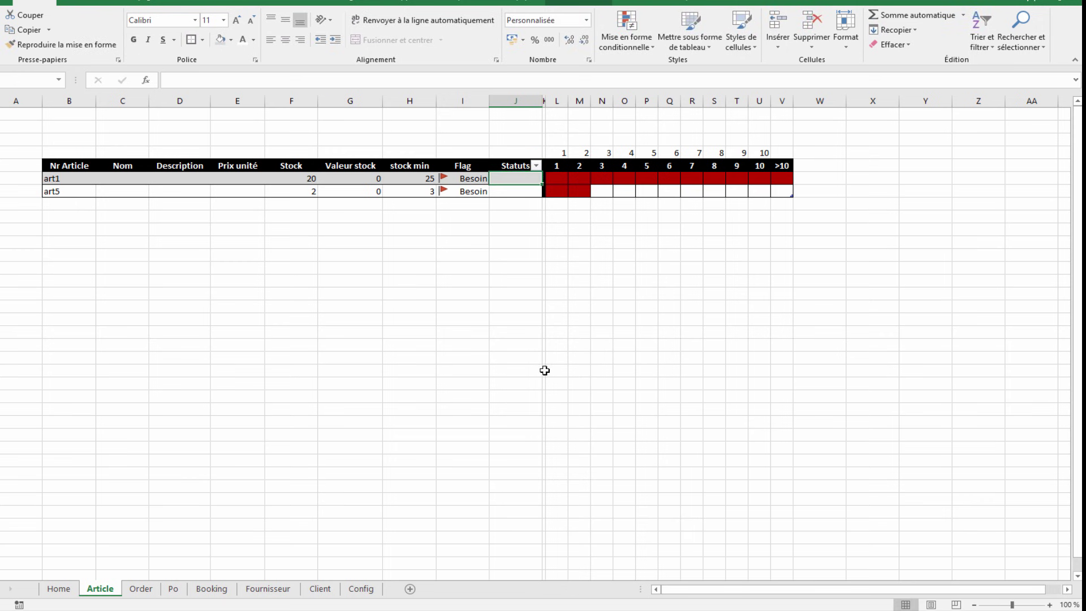
pyautogui.write('acti')
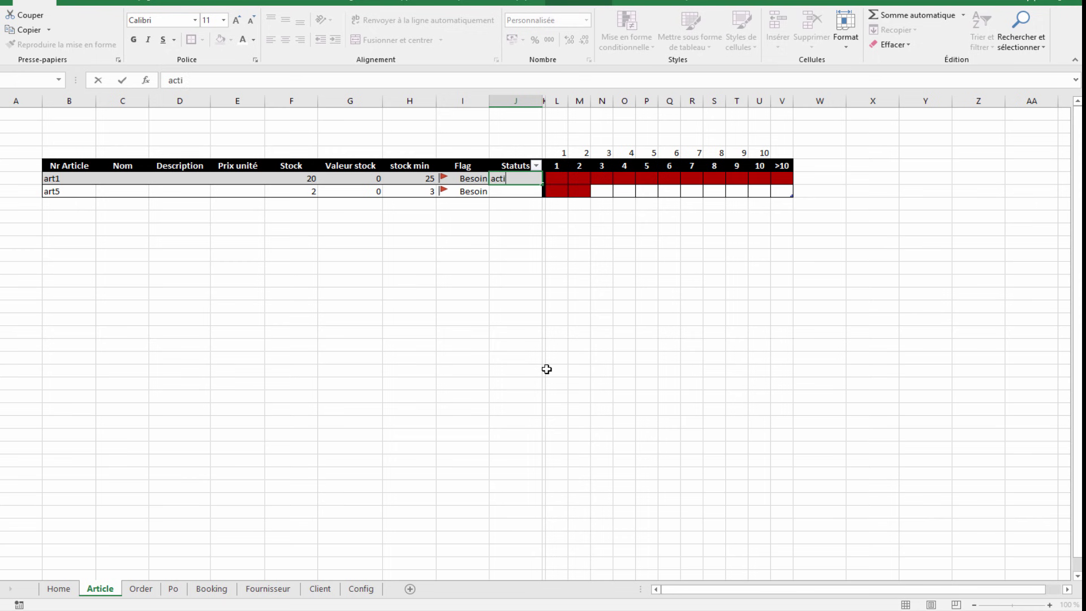
pyautogui.write('ve')
pyautogui.press('Return')
pyautogui.write('a')
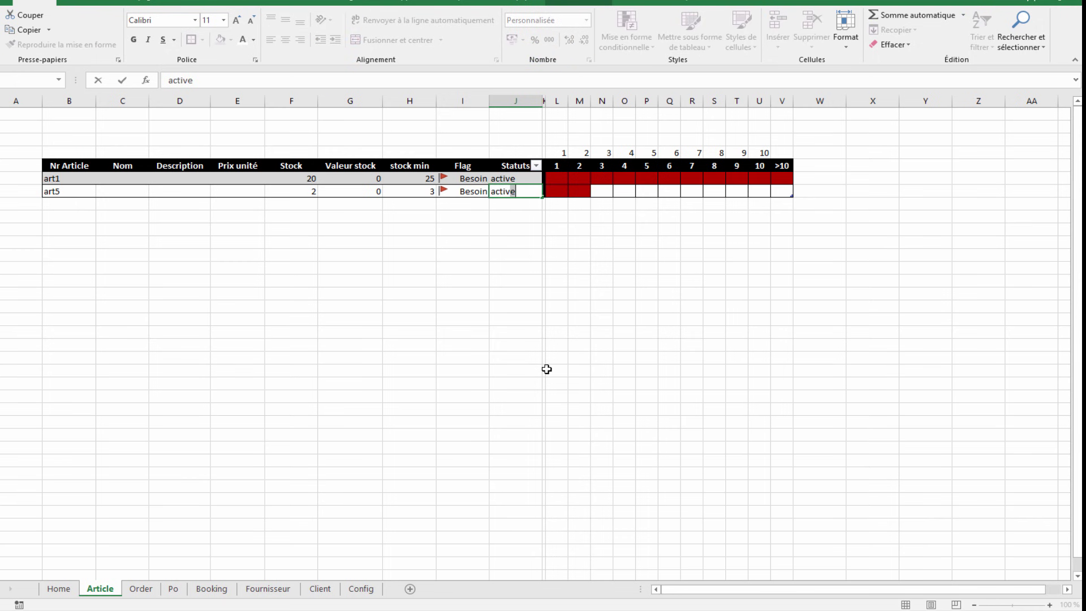
pyautogui.press('Return')
pyautogui.moveTo(514, 178); pyautogui.dragTo(516, 191)
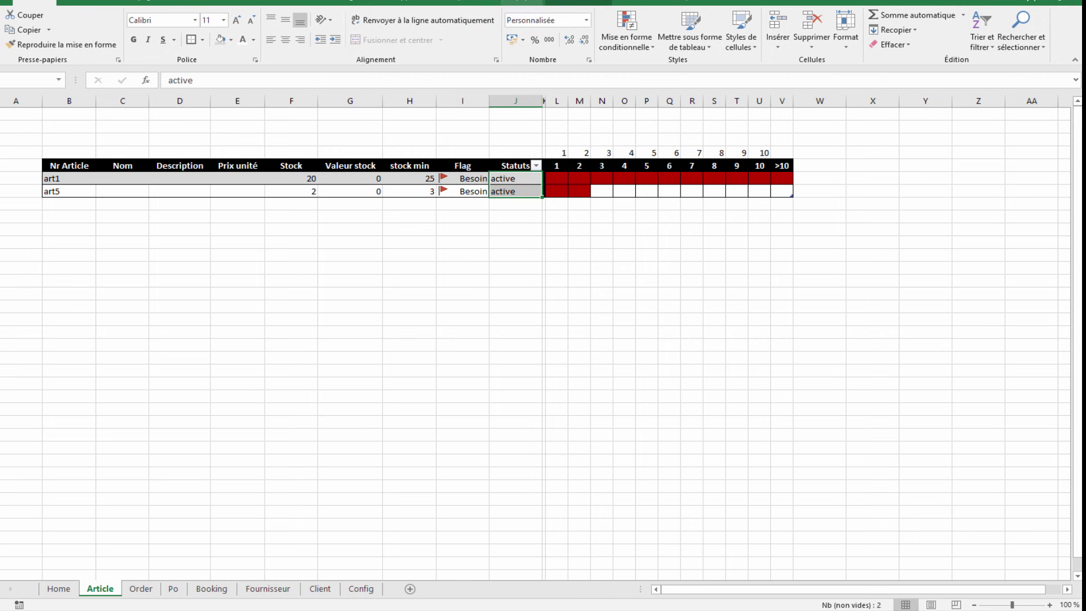
# Apply a List data validation with source Active;Inactive to the status cells
pyautogui.click(78, 2)
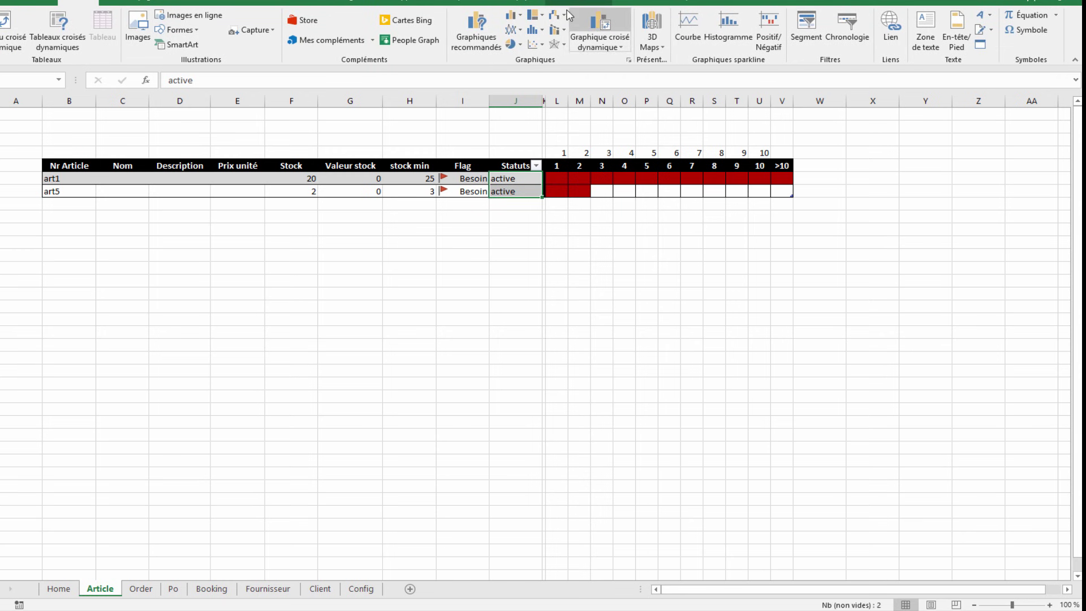
pyautogui.click(251, 1)
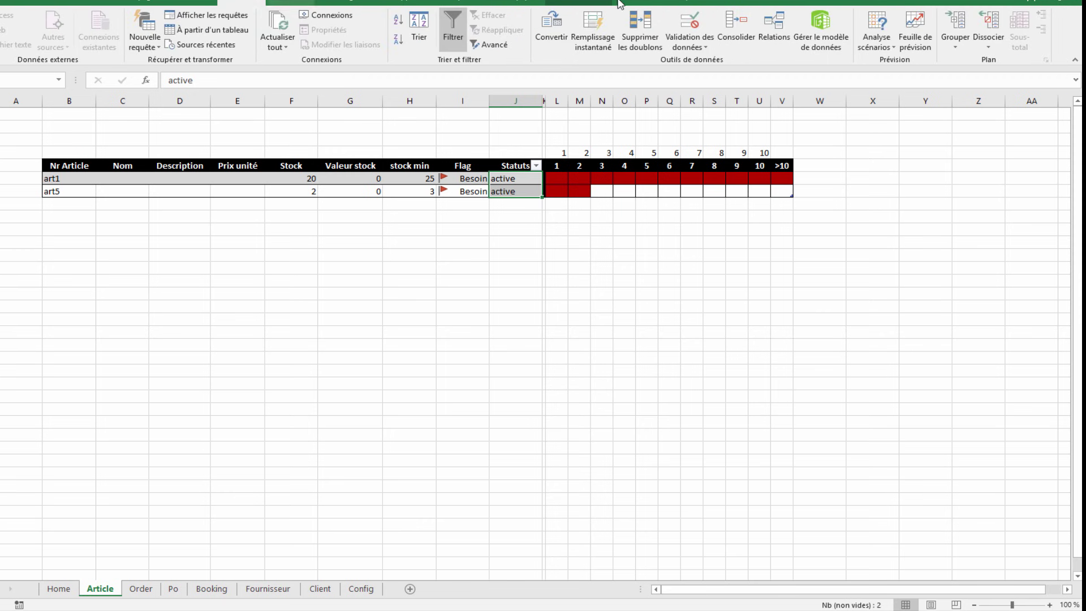
pyautogui.click(673, 25)
pyautogui.click(690, 256)
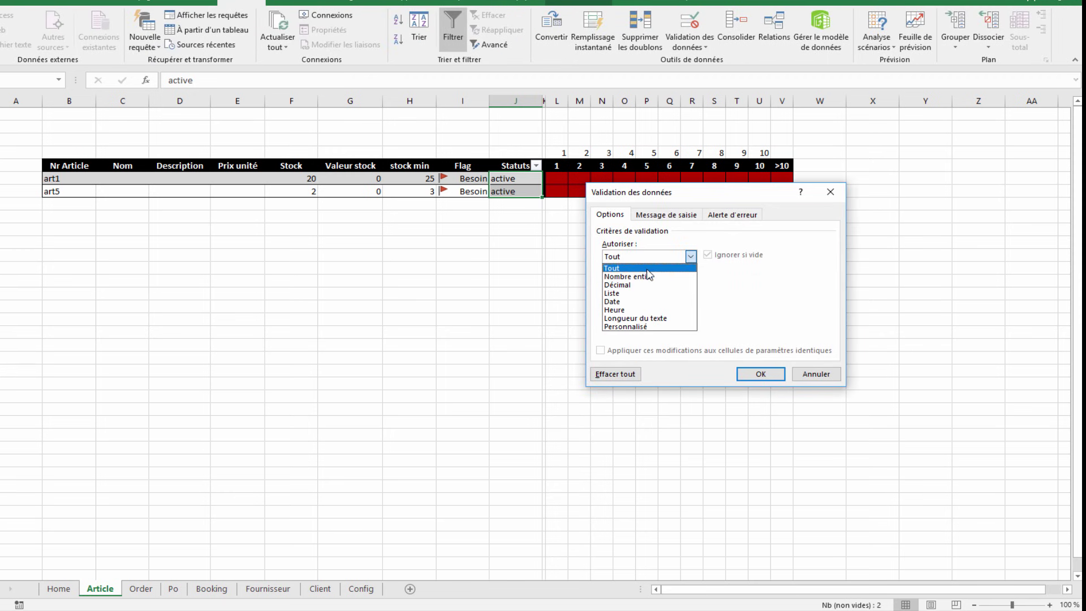
pyautogui.click(619, 293)
pyautogui.click(639, 309)
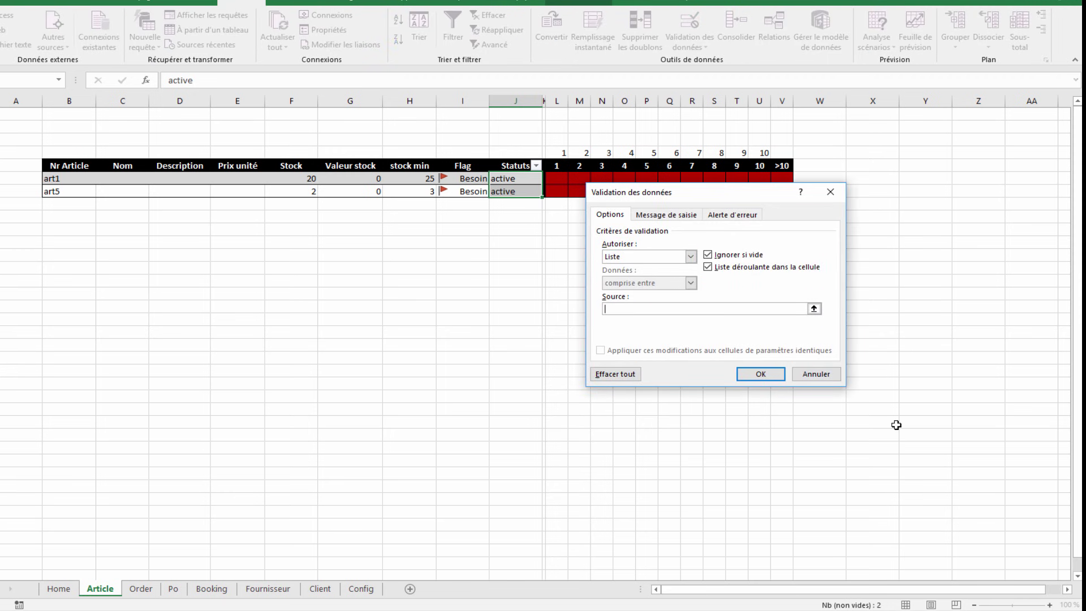
pyautogui.write('=Act')
pyautogui.write('ive;')
pyautogui.write('In')
pyautogui.write('active')
pyautogui.click(761, 374)
pyautogui.click(532, 330)
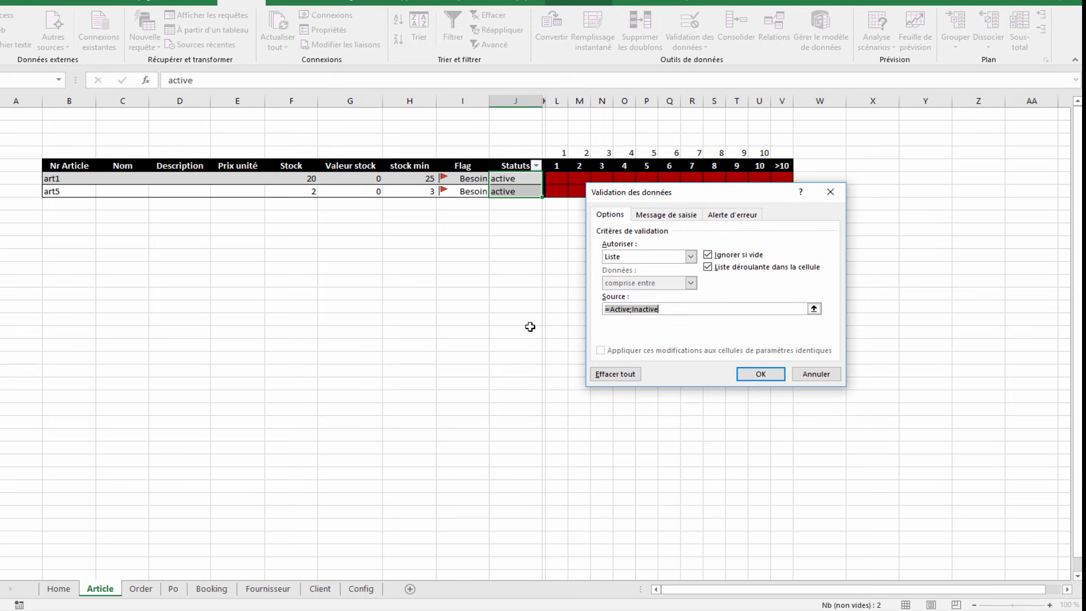
pyautogui.press('Home')
pyautogui.press('Delete')
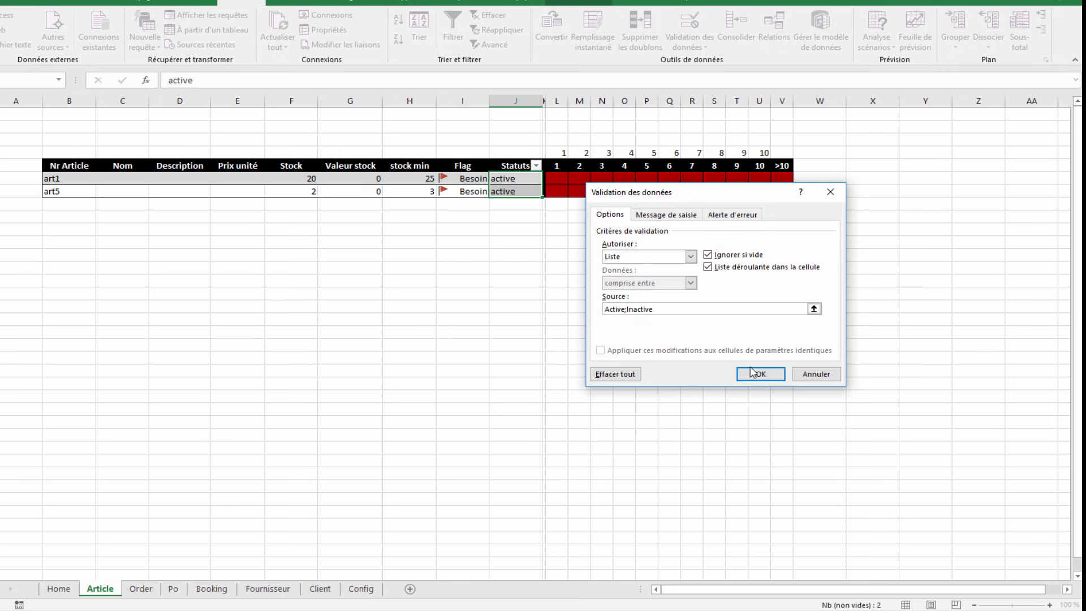
pyautogui.click(754, 374)
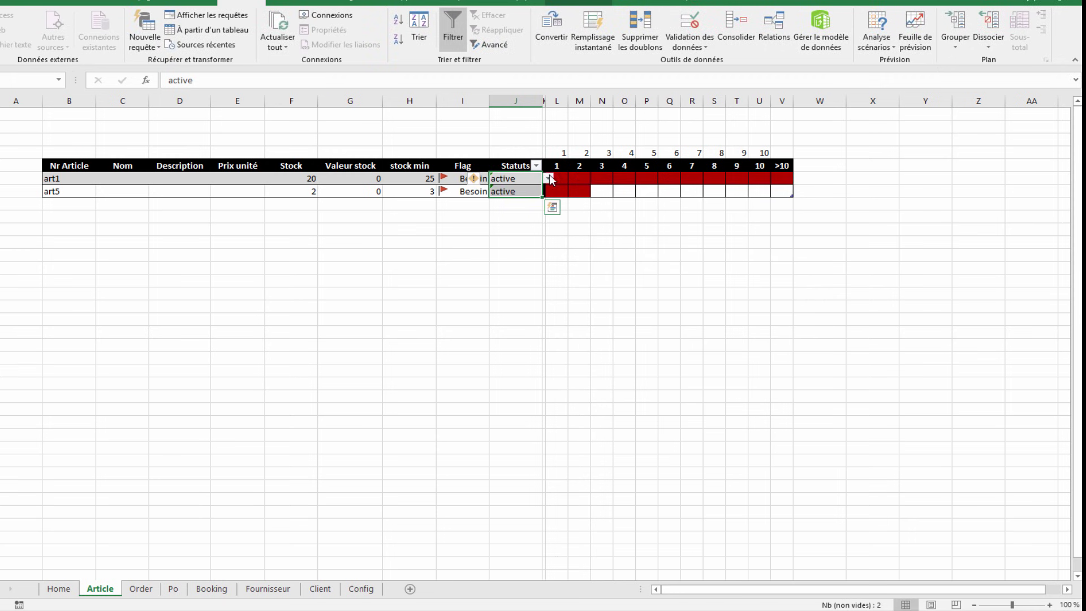
# Set the status of art1 and art5 to Active from the drop-down
pyautogui.click(549, 178)
pyautogui.click(512, 188)
pyautogui.click(518, 191)
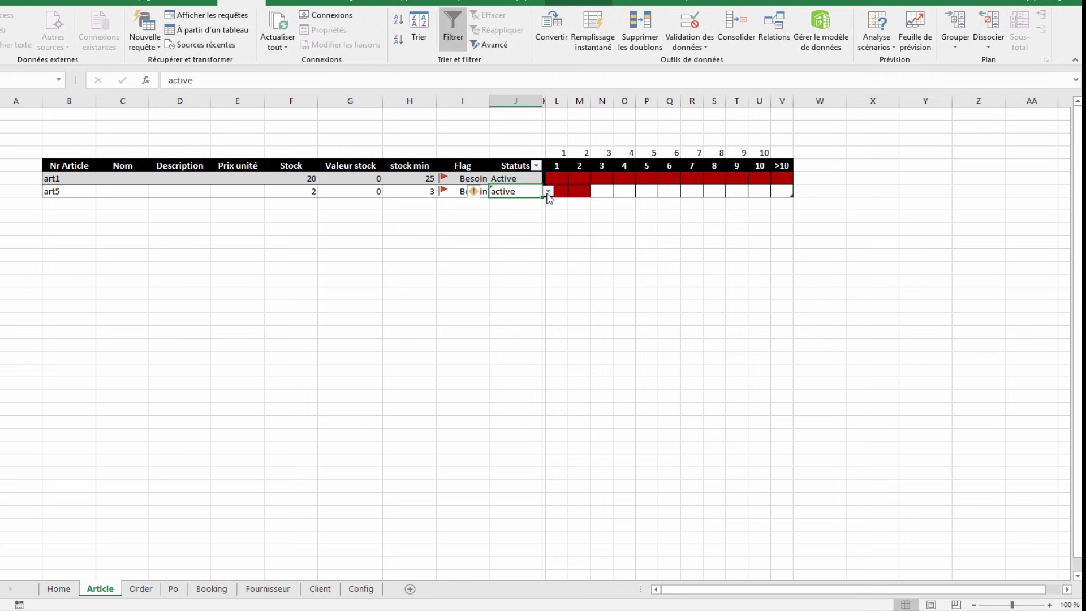
pyautogui.click(548, 192)
pyautogui.click(503, 201)
pyautogui.click(526, 229)
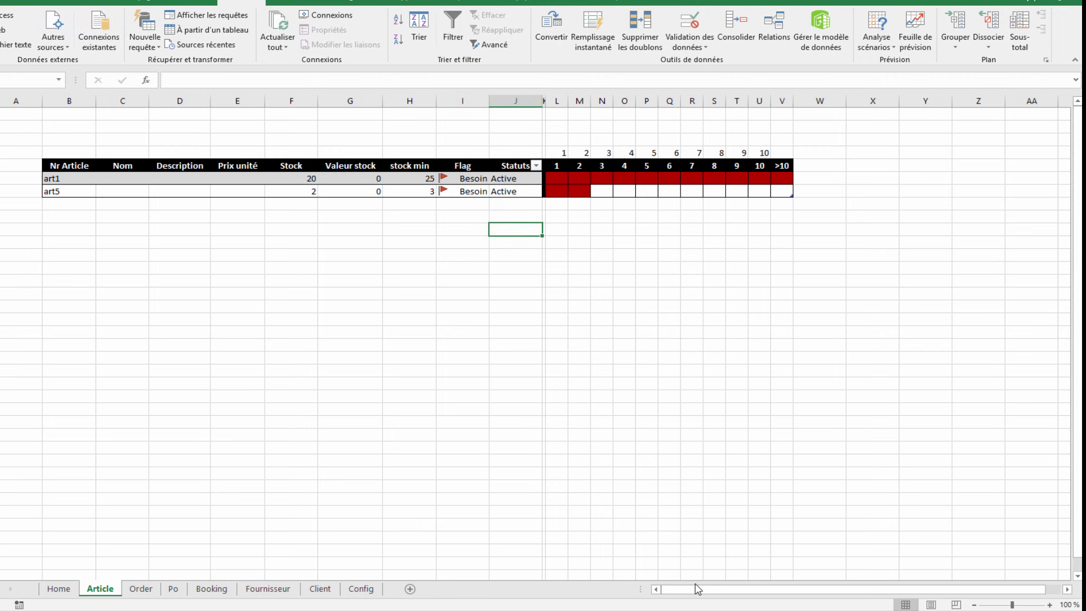
# Add Sheets(2).Range("j" & DL) = "Active" after the CInt(Me.Txt_min) line
pyautogui.click(642, 560)
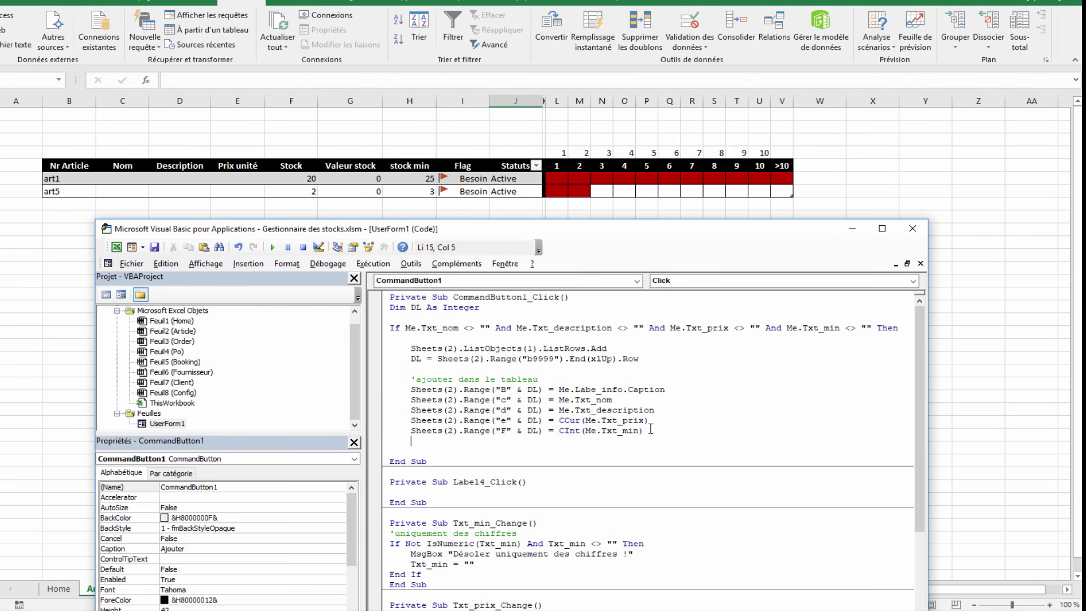
pyautogui.click(651, 430)
pyautogui.press('Return')
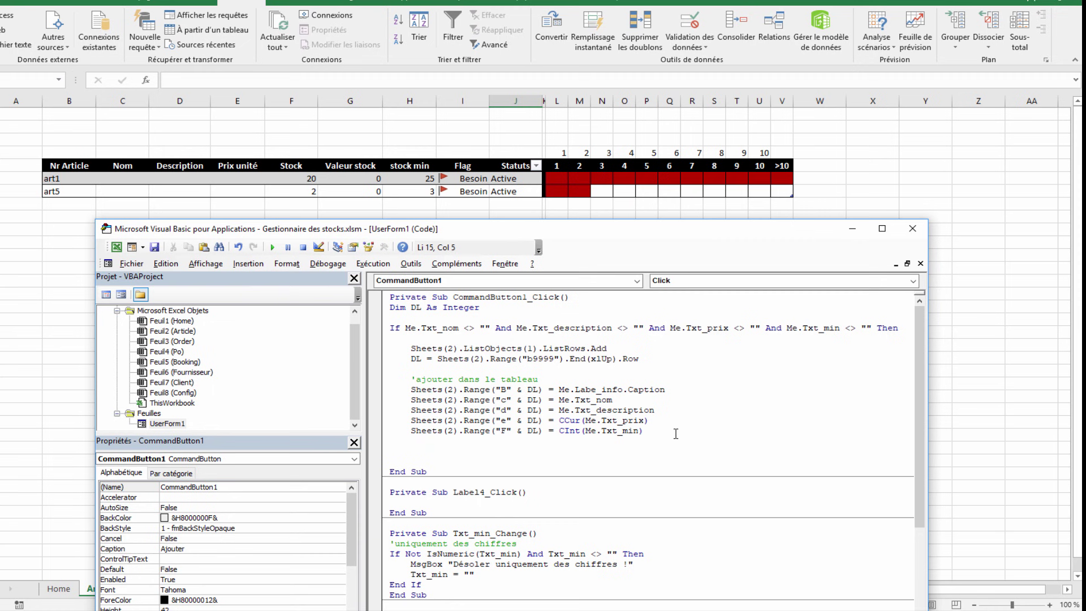
pyautogui.write('Sheets(2).Range("c" & DL) = Me.Txt_nom')
pyautogui.press('BackSpace')
pyautogui.press('BackSpace')
pyautogui.press('BackSpace')
pyautogui.press('BackSpace')
pyautogui.press('BackSpace')
pyautogui.press('BackSpace')
pyautogui.press('BackSpace')
pyautogui.press('BackSpace')
pyautogui.doubleClick(502, 442)
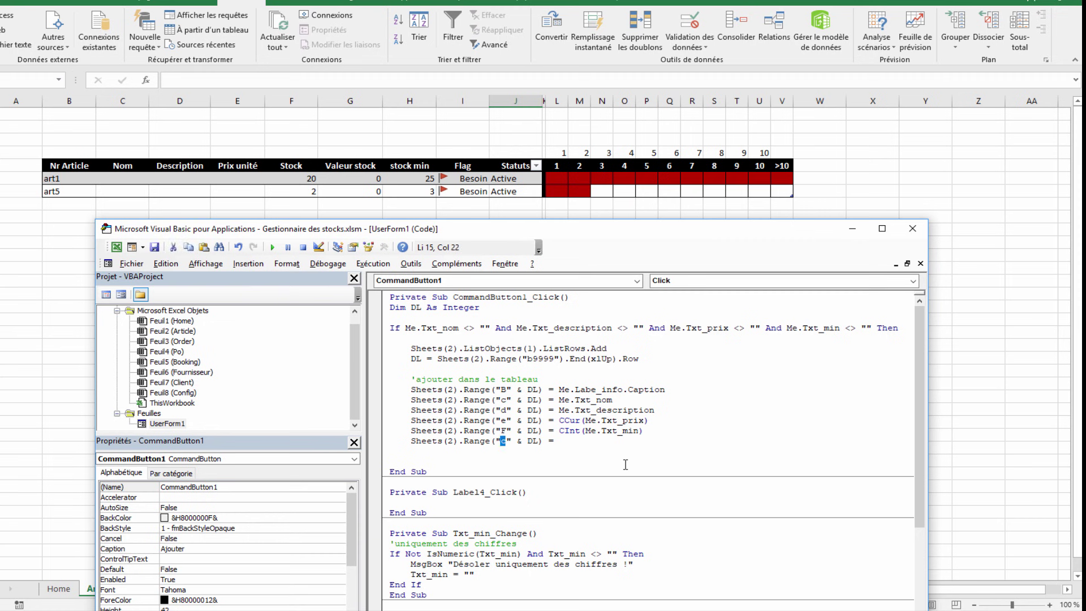
pyautogui.write('4')
pyautogui.press('BackSpace')
pyautogui.write('j')
pyautogui.click(575, 446)
pyautogui.press('BackSpace')
pyautogui.write('"Act')
pyautogui.write('ive"')
pyautogui.press('Return')
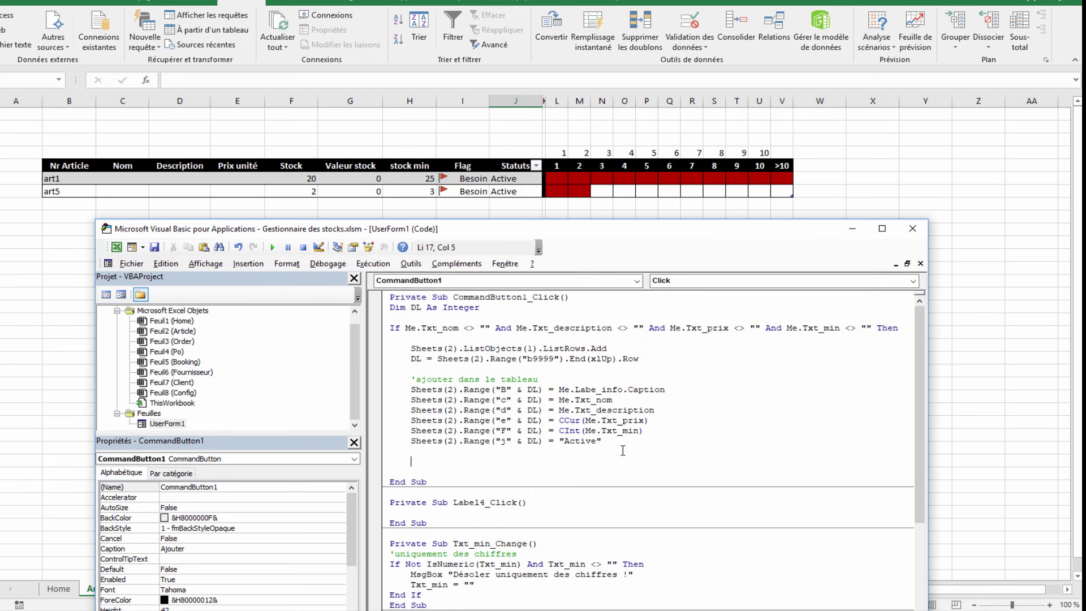
# Check the Config counter, then add Sheets(8).Range("d19") = Sheets(8).Range("d19") + 1
pyautogui.hotkey('alt', 'F11')
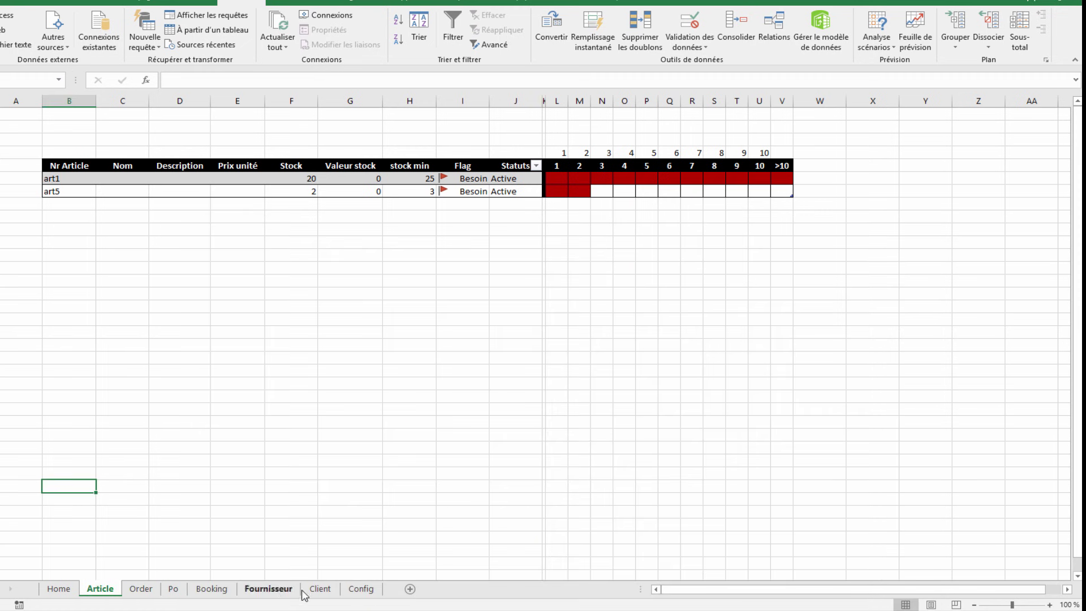
pyautogui.click(360, 588)
pyautogui.click(179, 307)
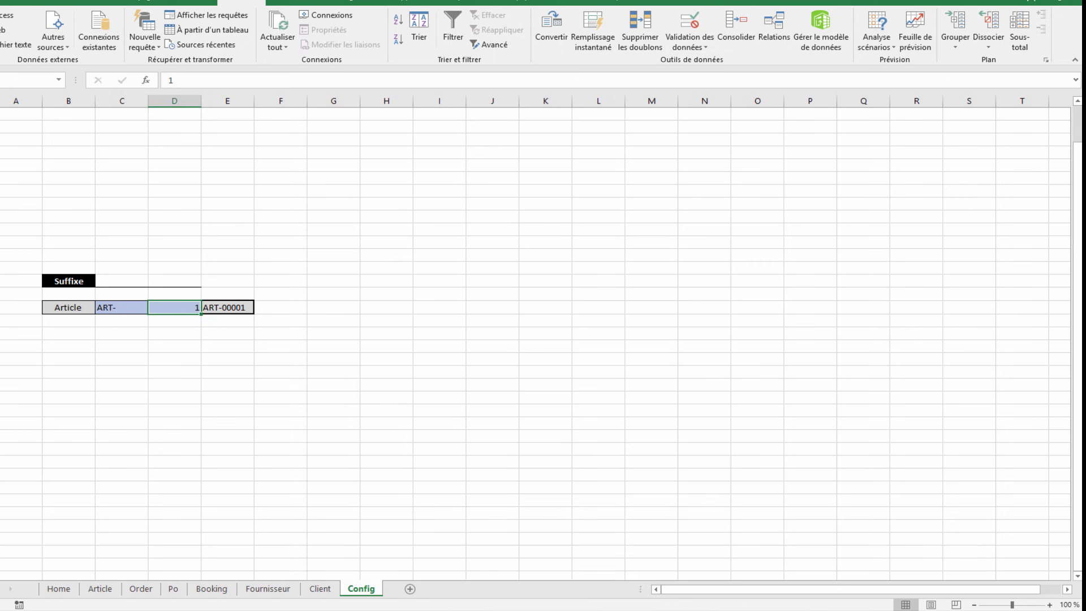
pyautogui.click(664, 568)
pyautogui.moveTo(500, 229); pyautogui.dragTo(708, 107)
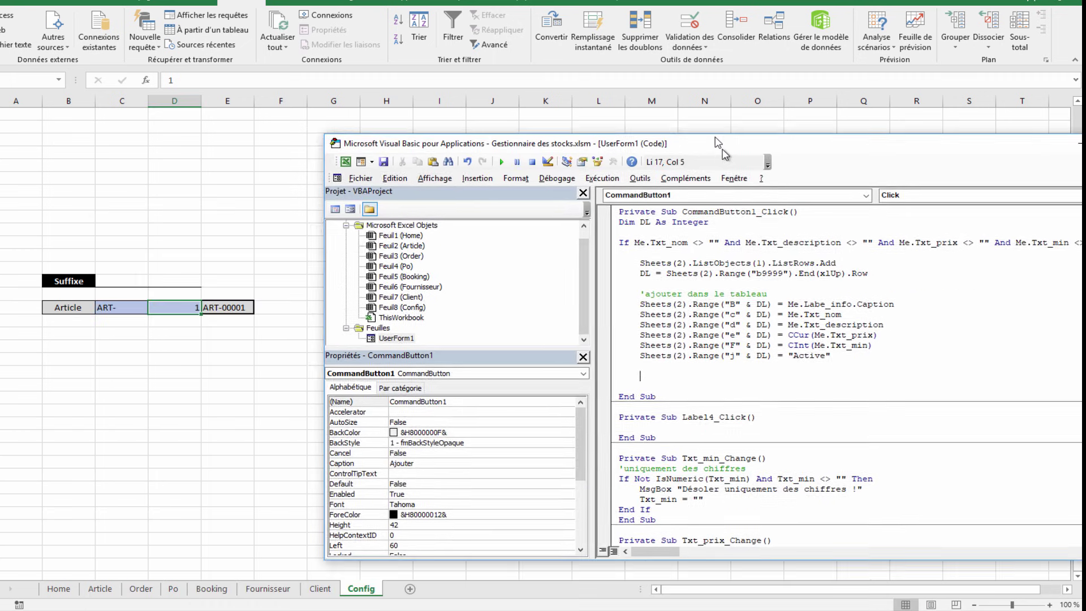
pyautogui.write('she')
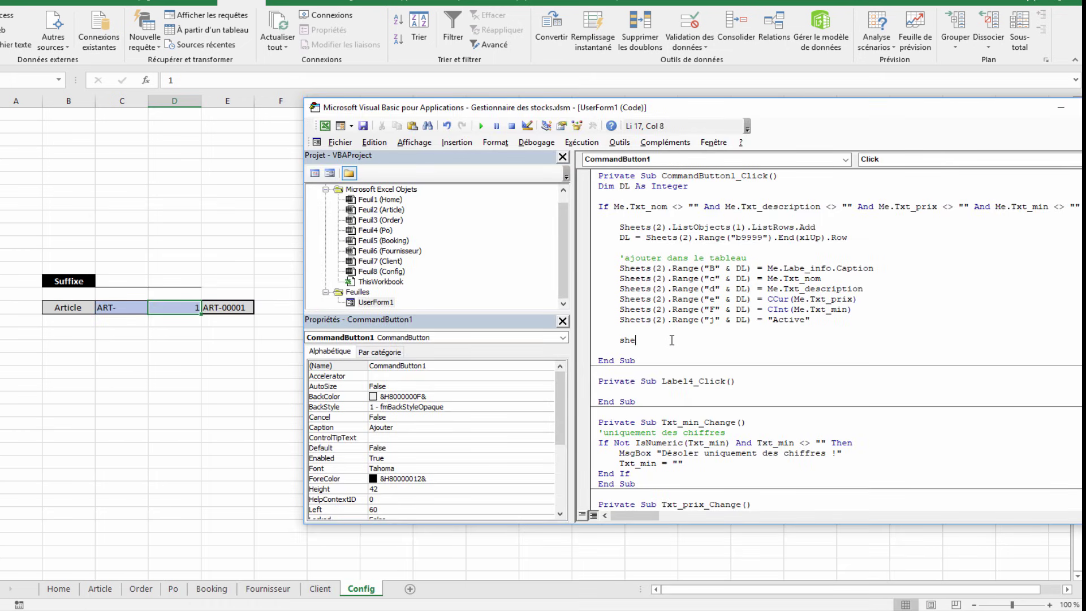
pyautogui.write('ets(8')
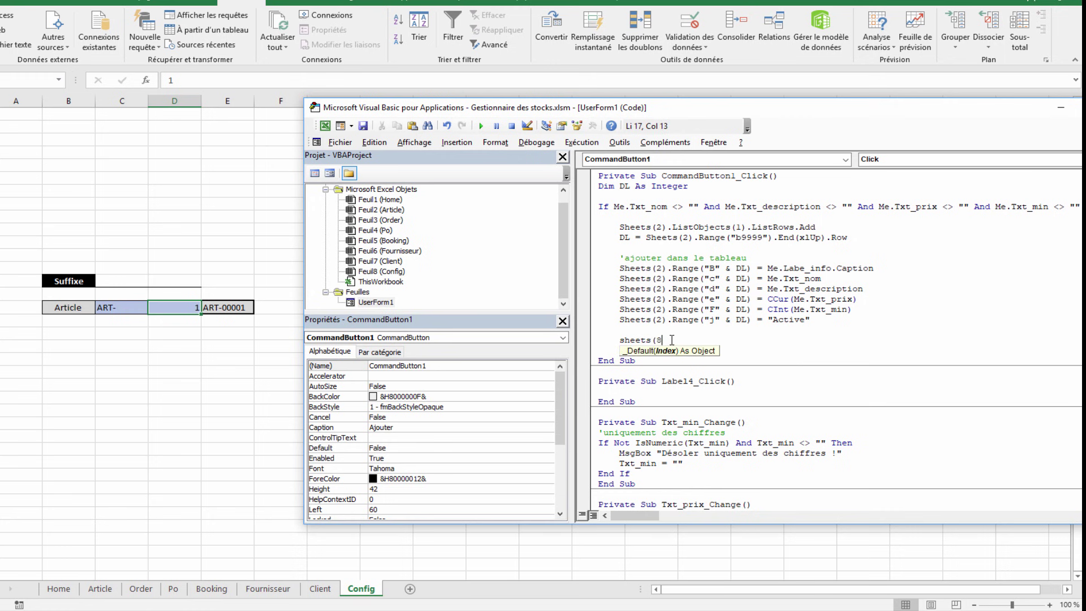
pyautogui.write(').range(')
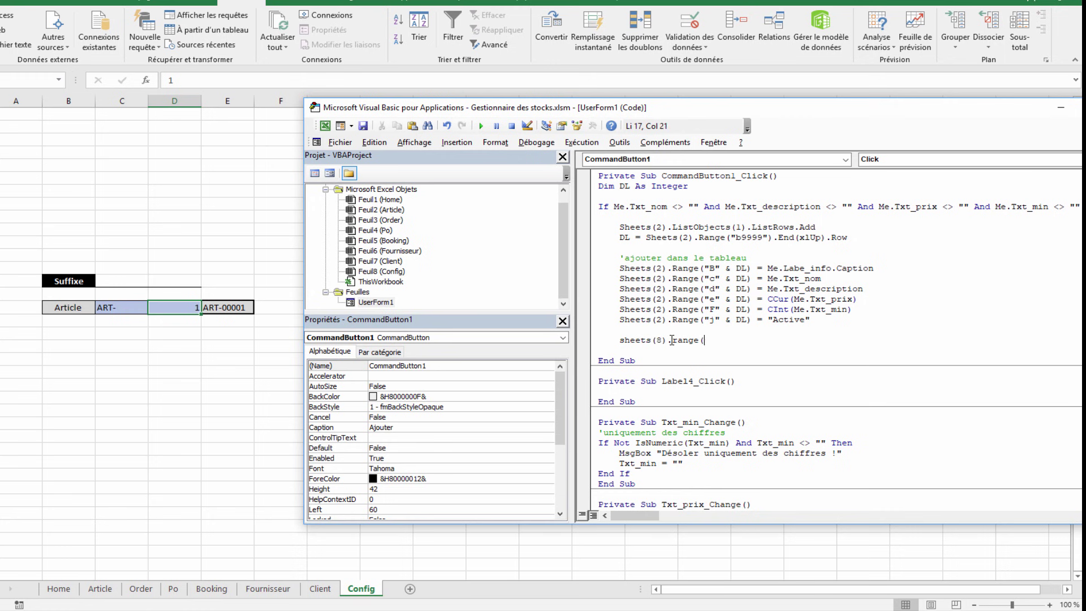
pyautogui.write('"d19") = sheets')
pyautogui.write('(8')
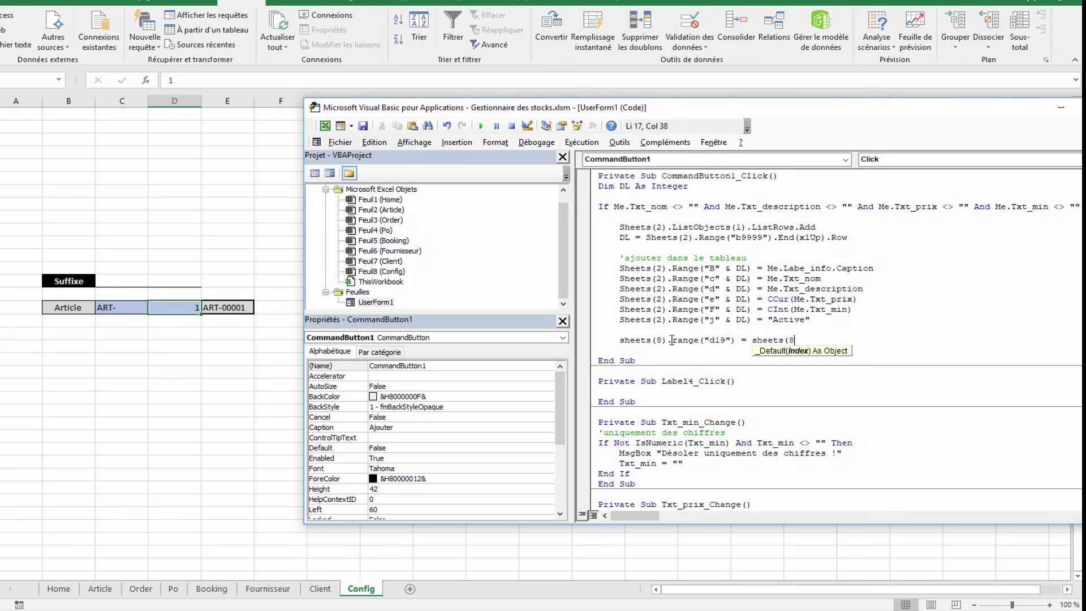
pyautogui.write(').ra')
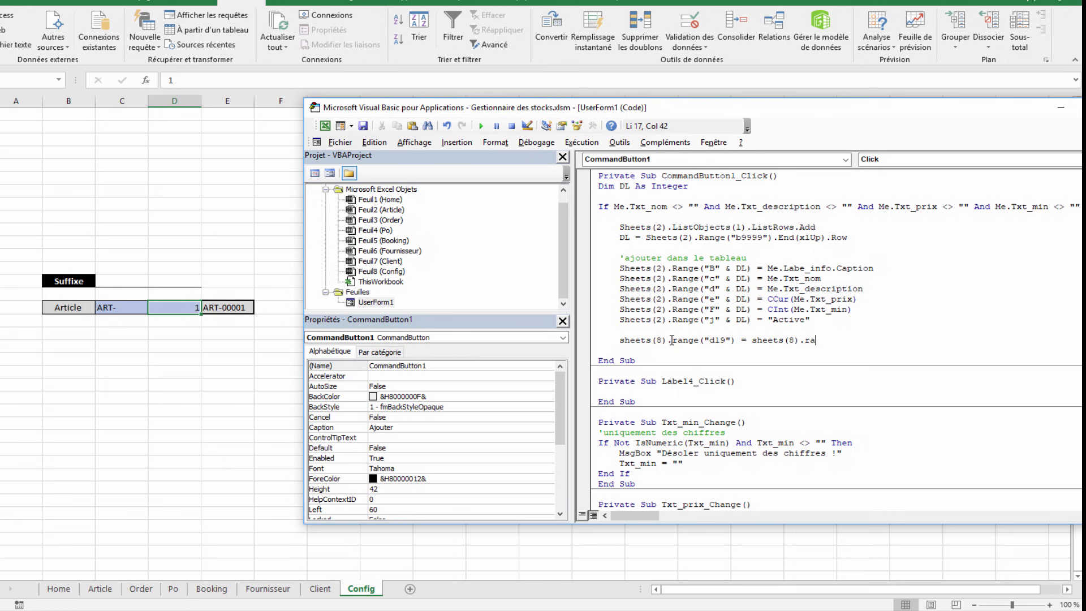
pyautogui.write('nge("d19")+1')
pyautogui.press('Return')
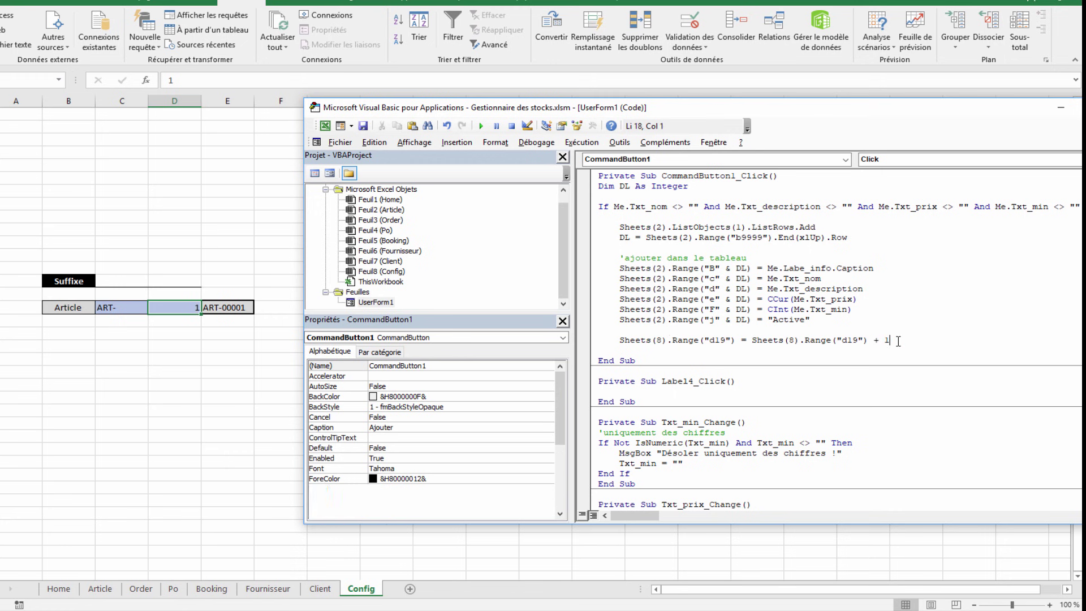
# Add ThisWorkbook.Save after the counter increment, starting another line below
pyautogui.click(898, 341)
pyautogui.press('Return')
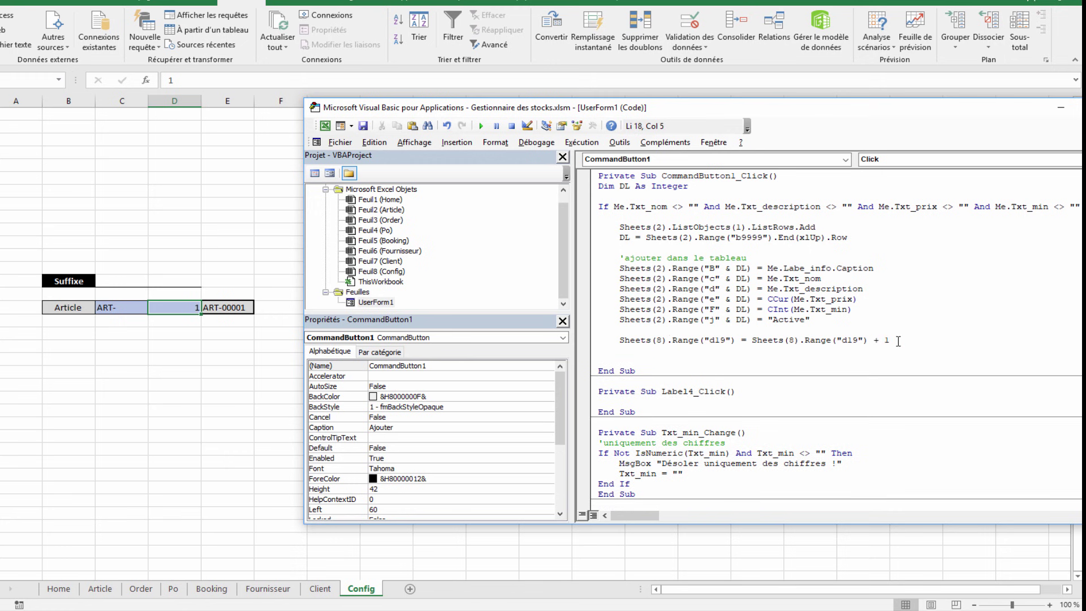
pyautogui.press('Return')
pyautogui.write('thisworkbook')
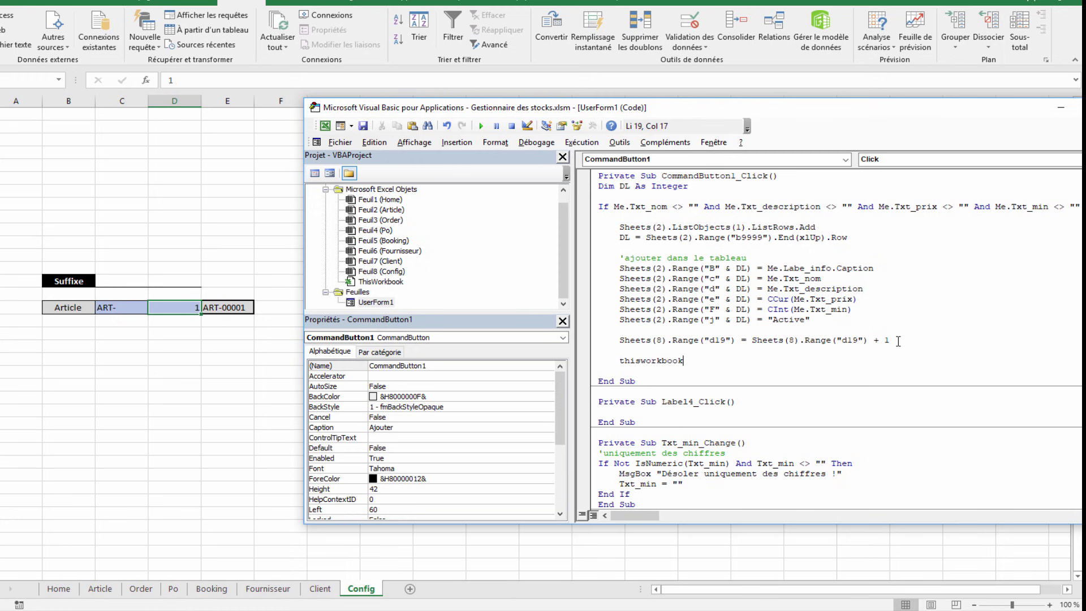
pyautogui.write('.')
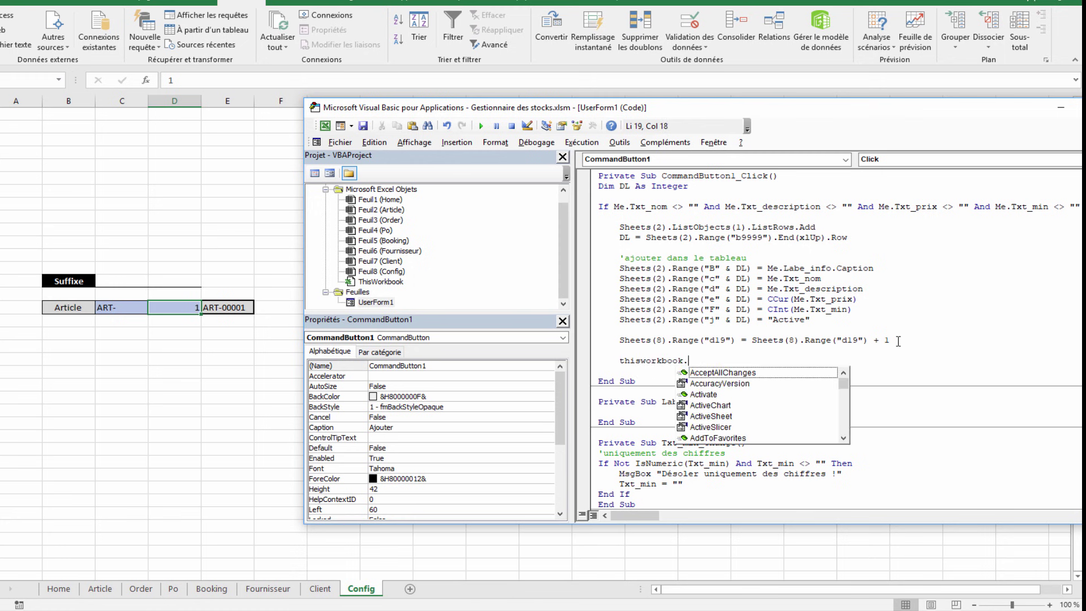
pyautogui.write('sav')
pyautogui.press('Return')
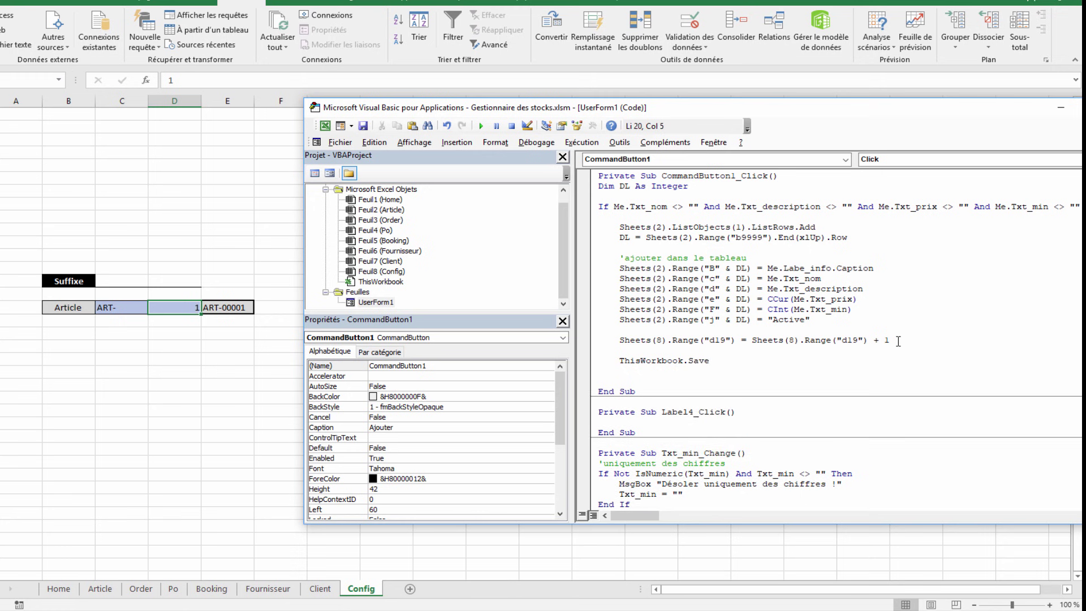
pyautogui.press('Return')
pyautogui.write('u')
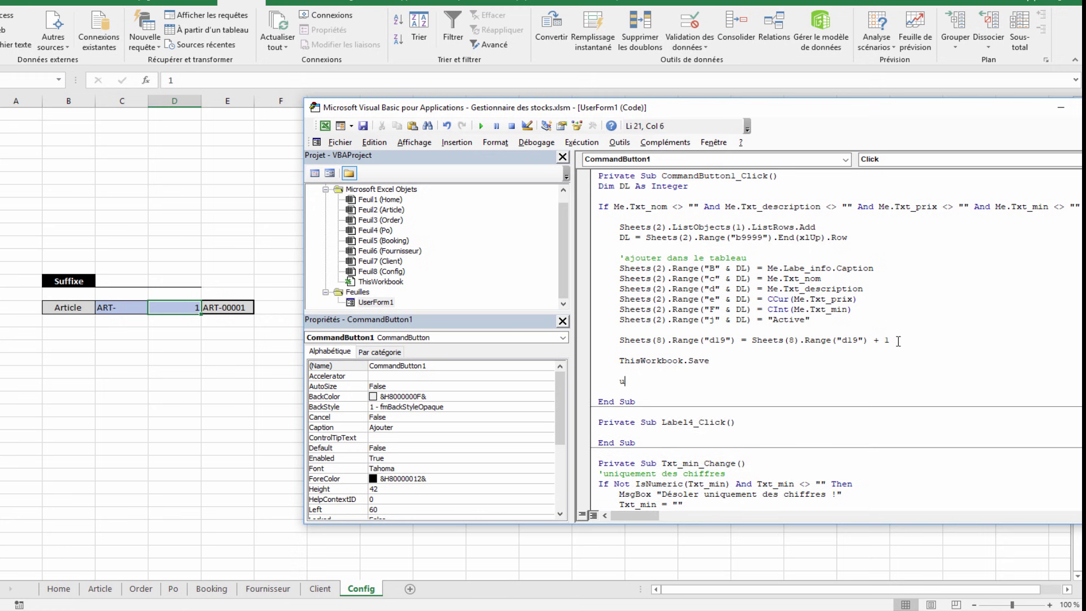
pyautogui.write('nlo1')
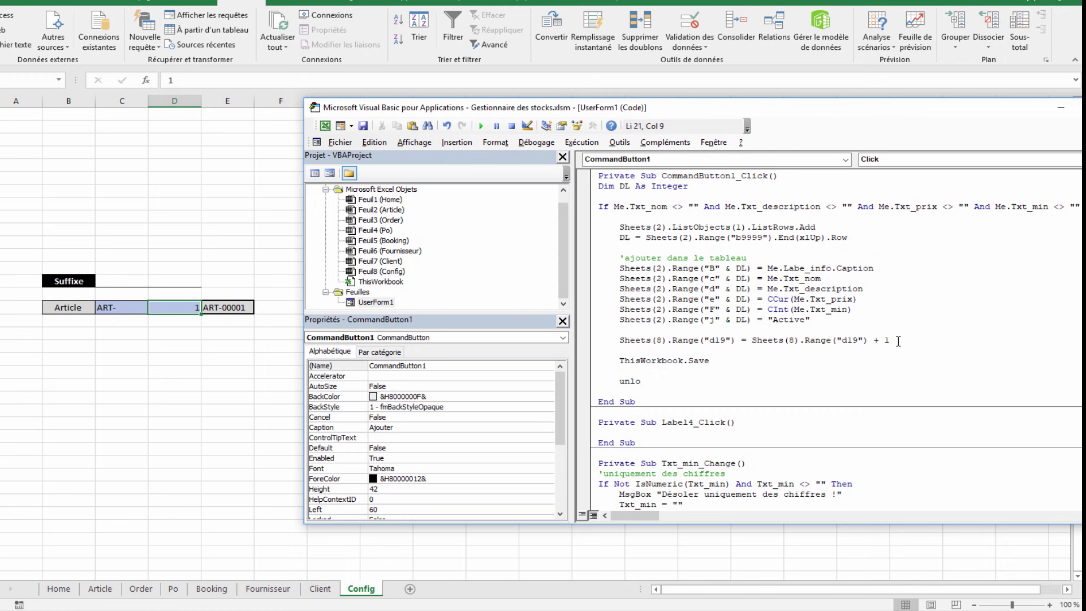
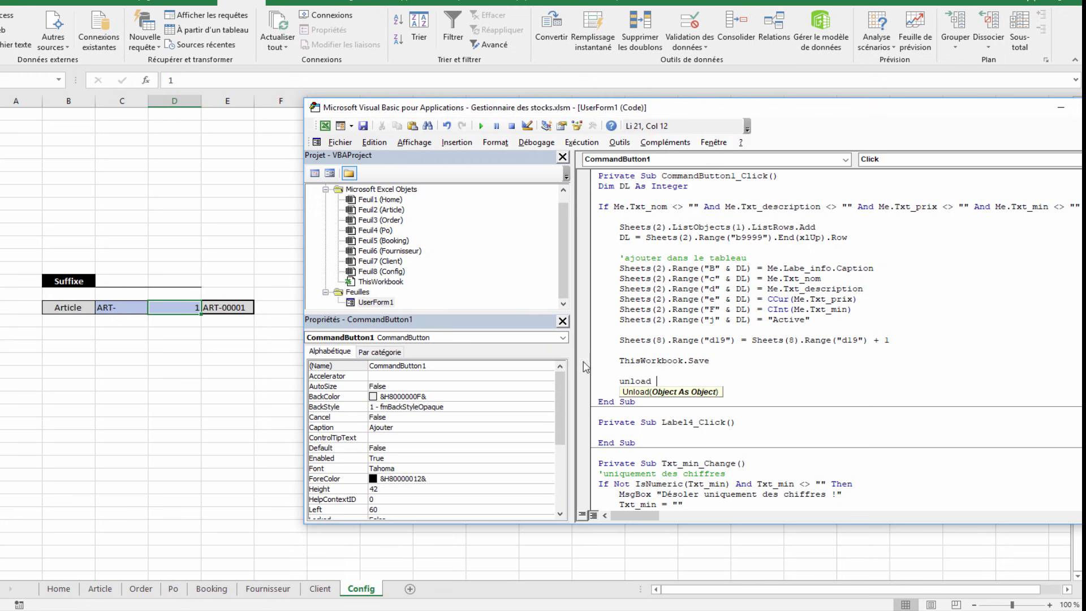
# Rename UserForm1 to Add_article in the Properties (Name) field
pyautogui.doubleClick(376, 302)
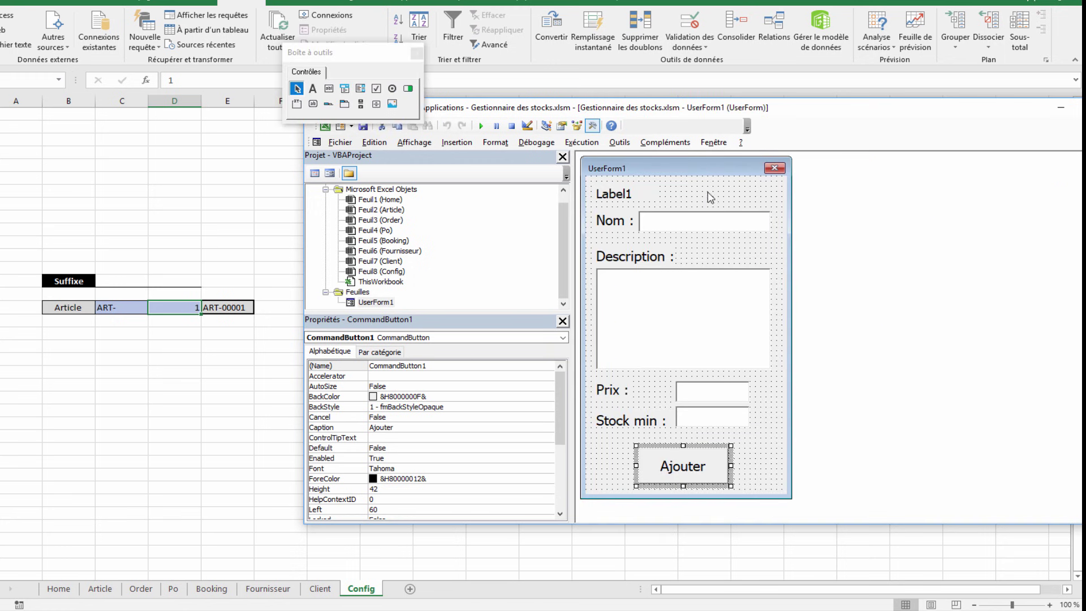
pyautogui.click(710, 198)
pyautogui.doubleClick(413, 365)
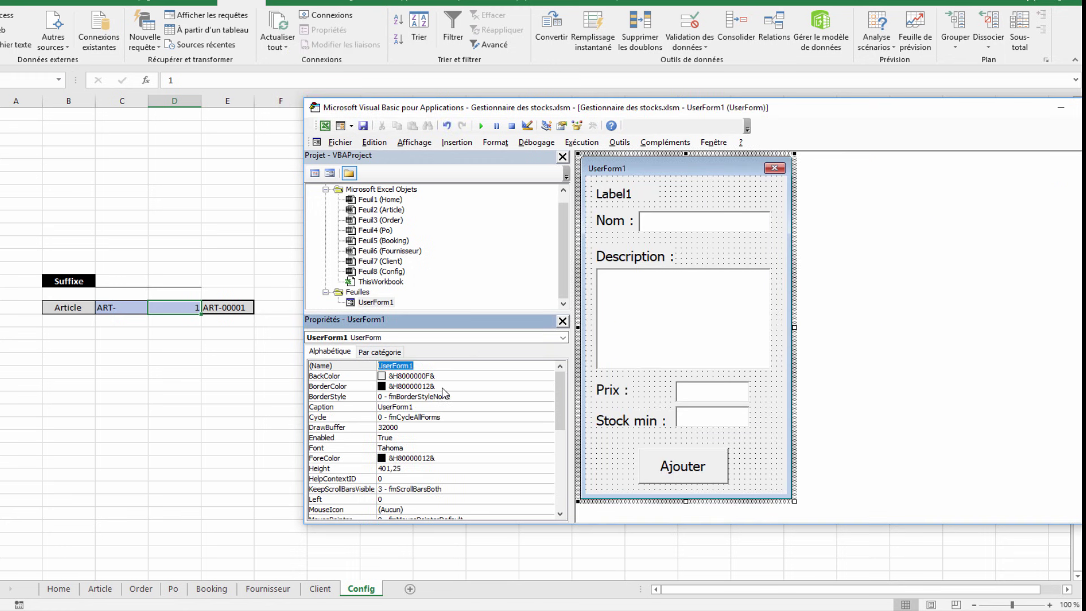
pyautogui.write('A')
# Add 'Unload Add_article' at the end of the CommandButton1_Click procedure
pyautogui.doubleClick(705, 467)
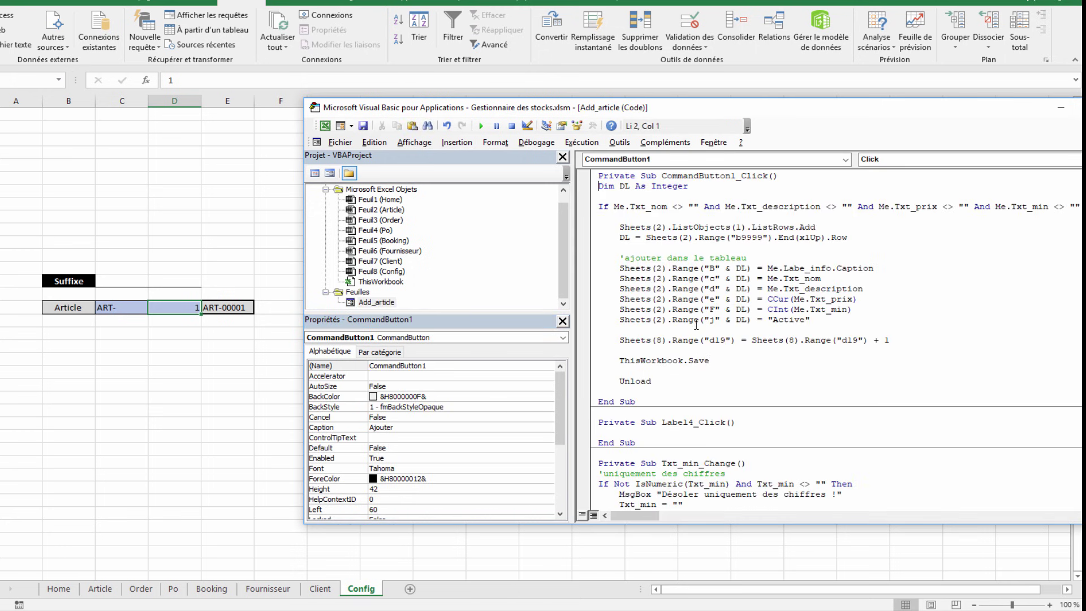
pyautogui.click(682, 384)
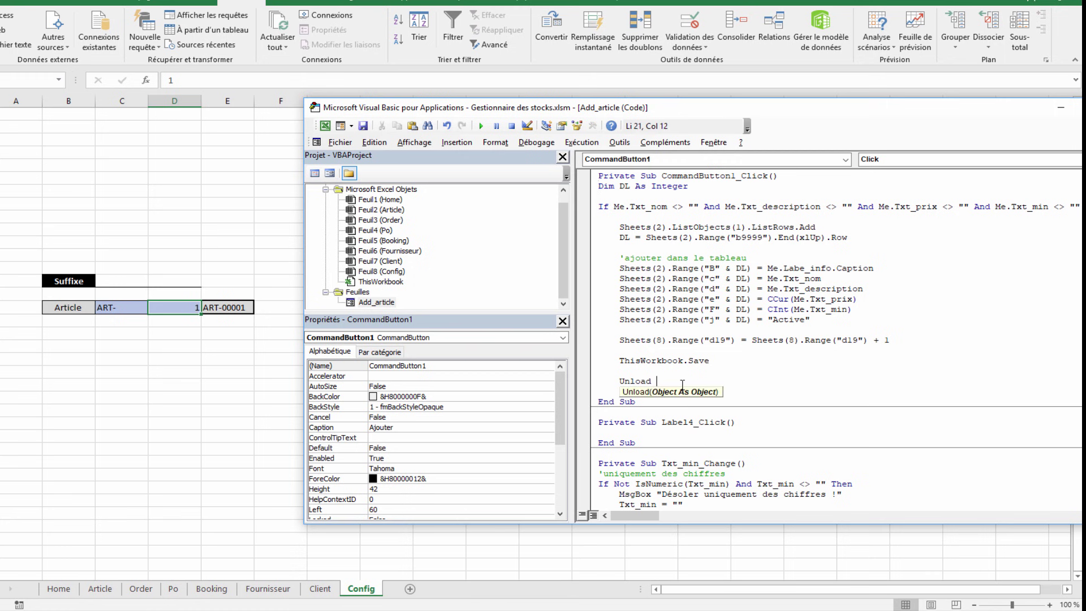
pyautogui.write('rticle')
pyautogui.press('Down')
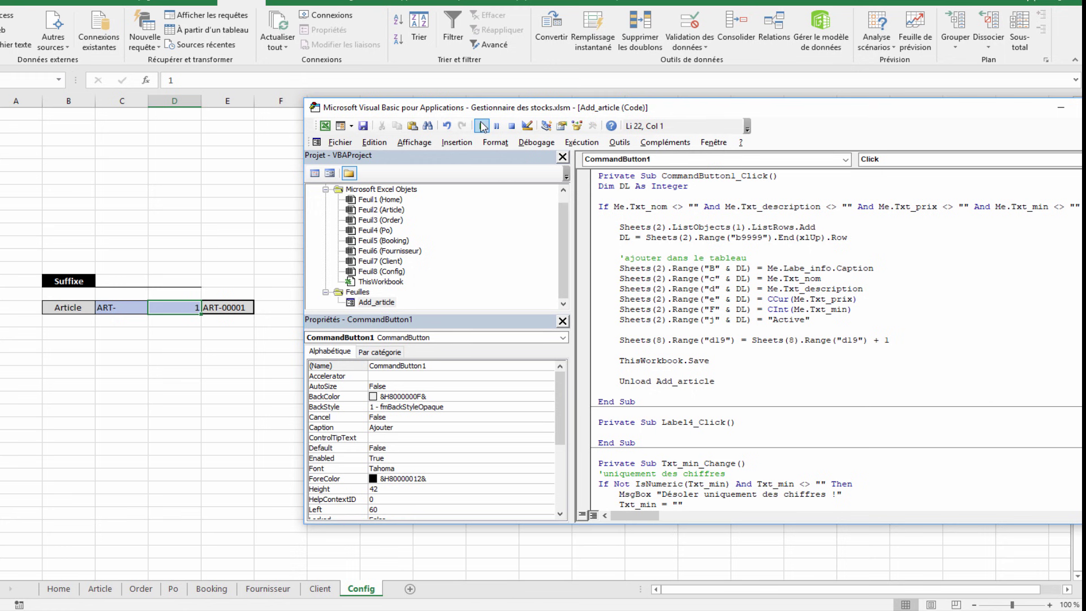
# Run the Add_article form from the Article sheet and move it lower right
pyautogui.click(158, 564)
pyautogui.click(101, 589)
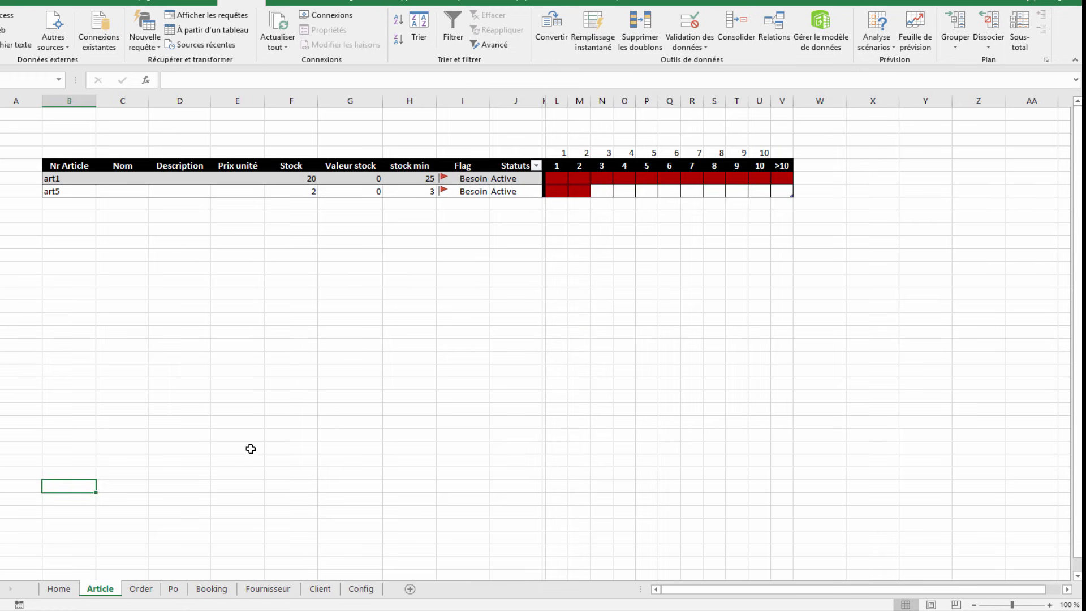
pyautogui.click(643, 562)
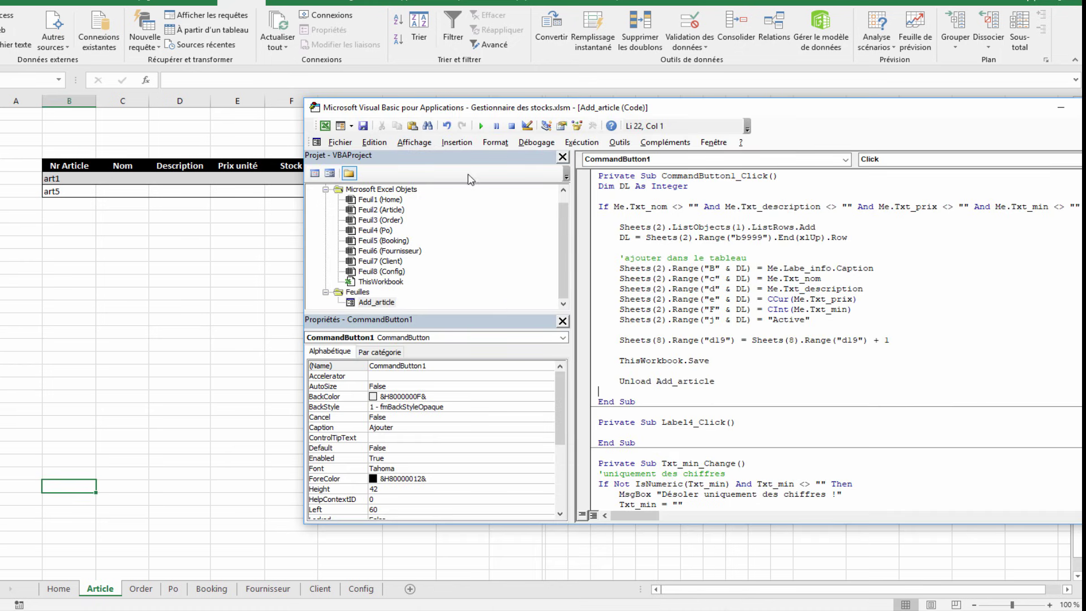
pyautogui.click(482, 126)
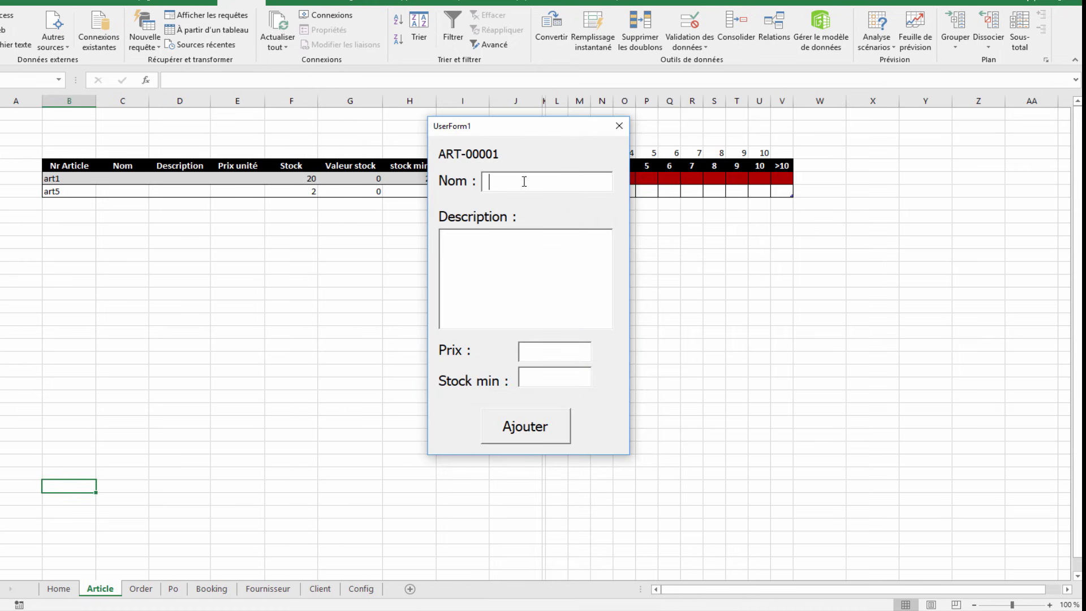
pyautogui.moveTo(552, 128)
pyautogui.mouseDown()
pyautogui.moveTo(592, 146)
pyautogui.moveTo(477, 202)
pyautogui.mouseUp()
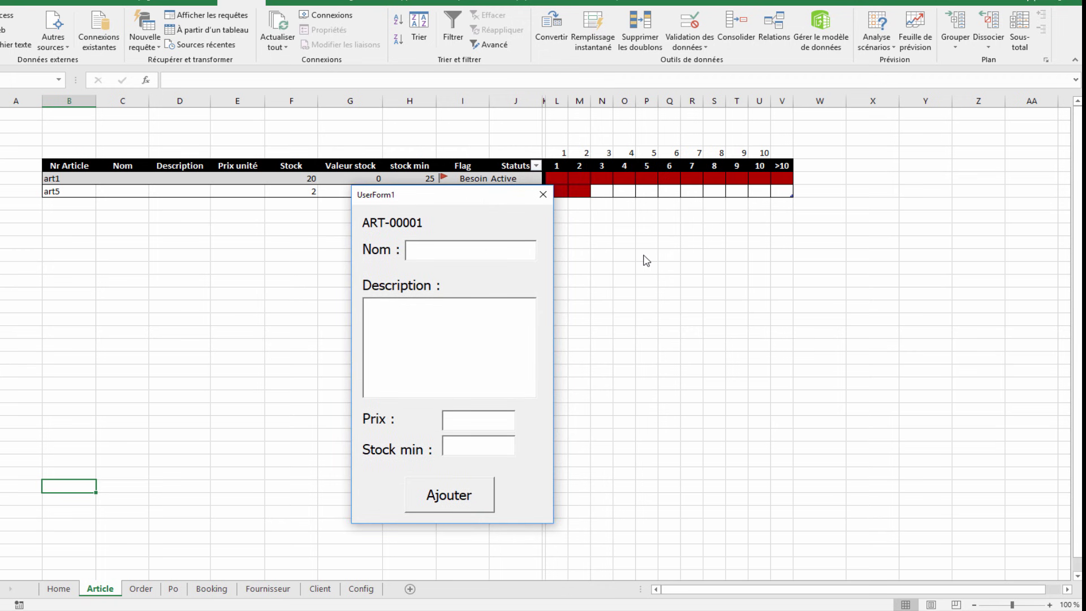
# Submit a test article, dismiss the 'Bloc If sans End If' error, and add End If before End Sub
pyautogui.write('test')
pyautogui.write('e')
pyautogui.write('.')
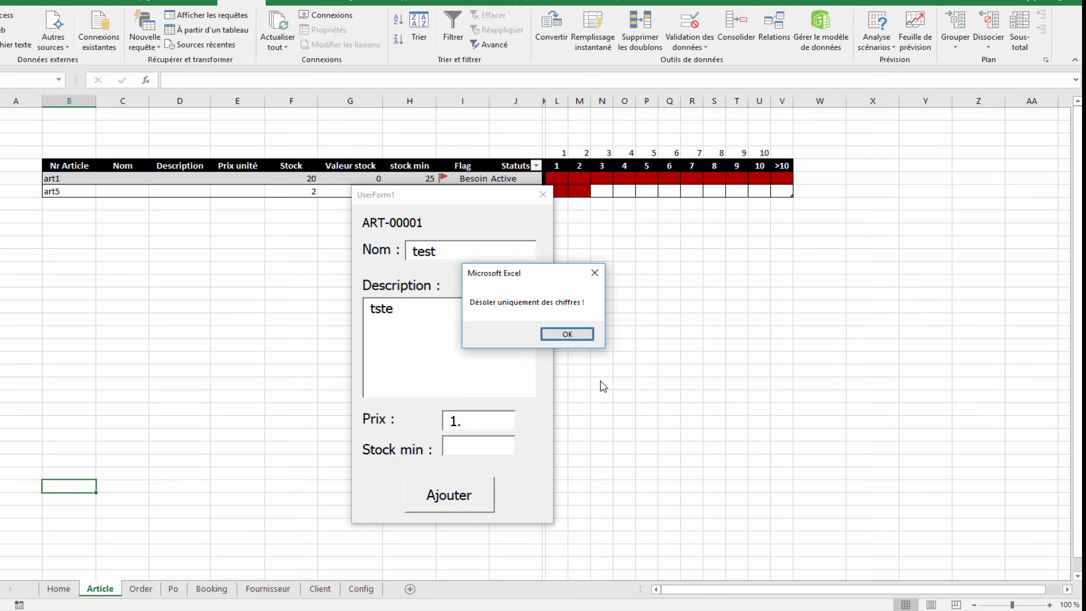
pyautogui.click(569, 335)
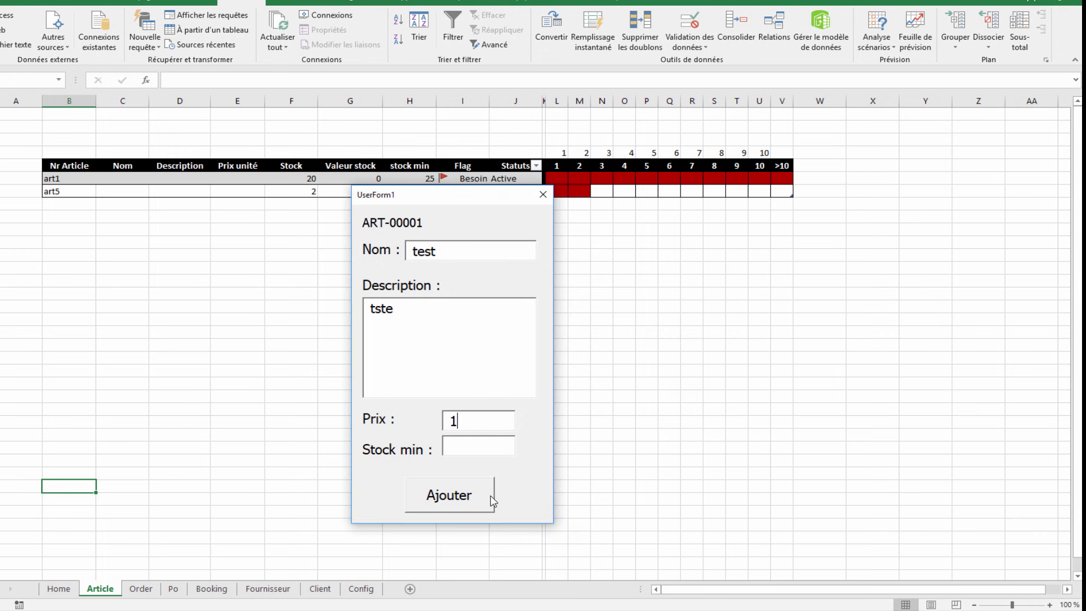
pyautogui.write(',5')
pyautogui.click(465, 496)
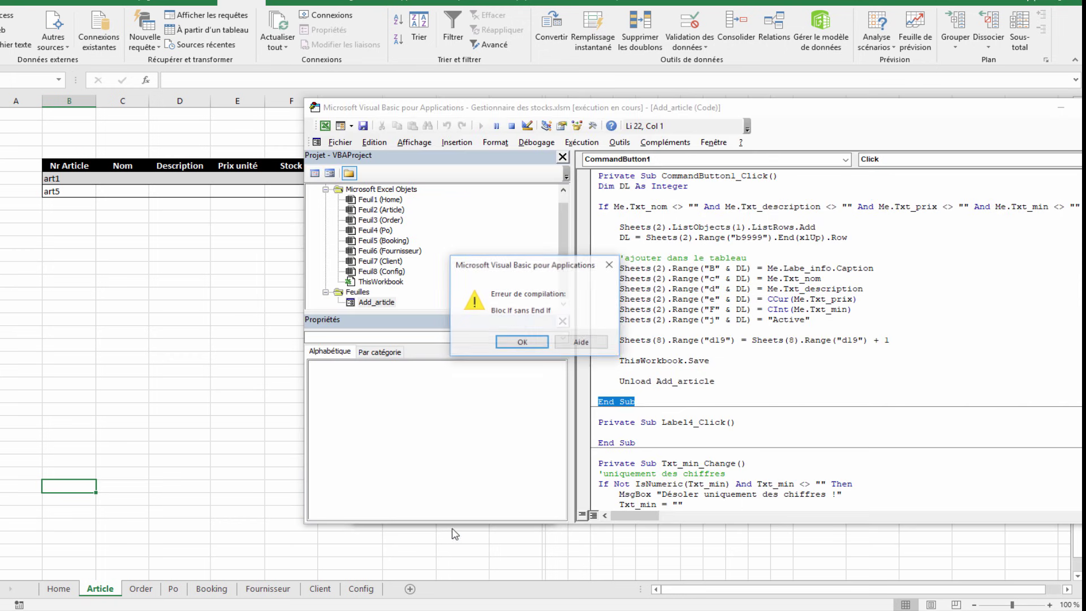
pyautogui.click(541, 347)
pyautogui.click(729, 388)
pyautogui.write('End If')
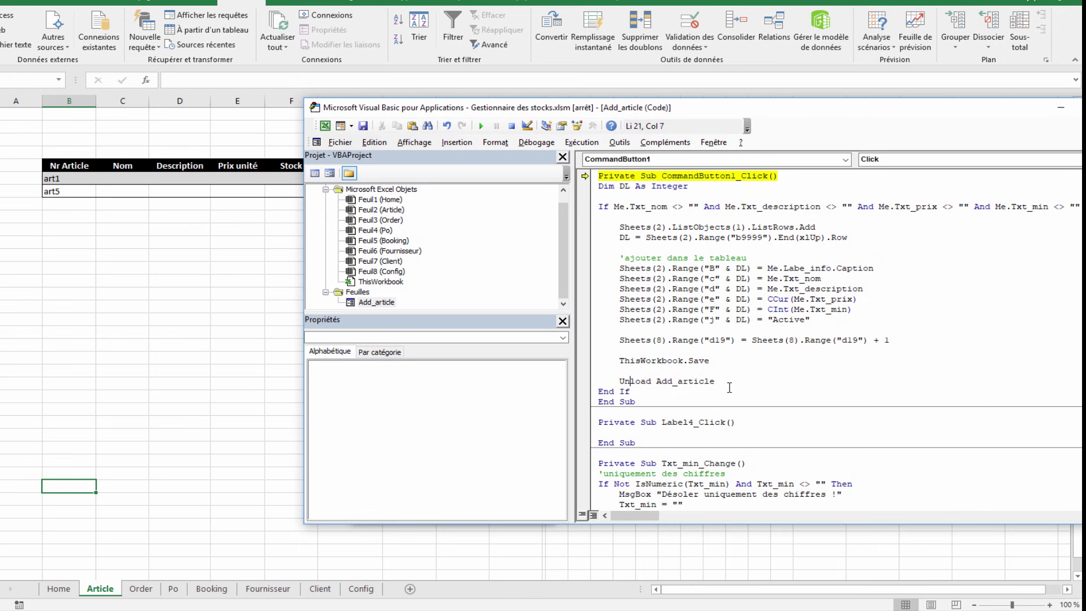
# Rerun the form, check ART-00001's Stock value of 6, and reopen the Ajouter button's code
pyautogui.click(481, 126)
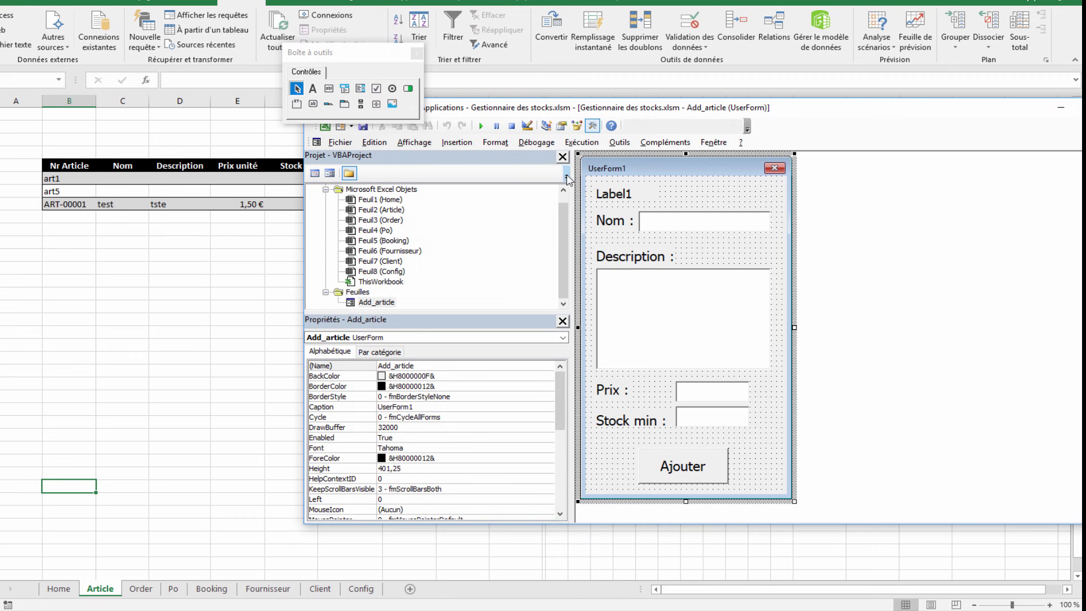
pyautogui.click(143, 370)
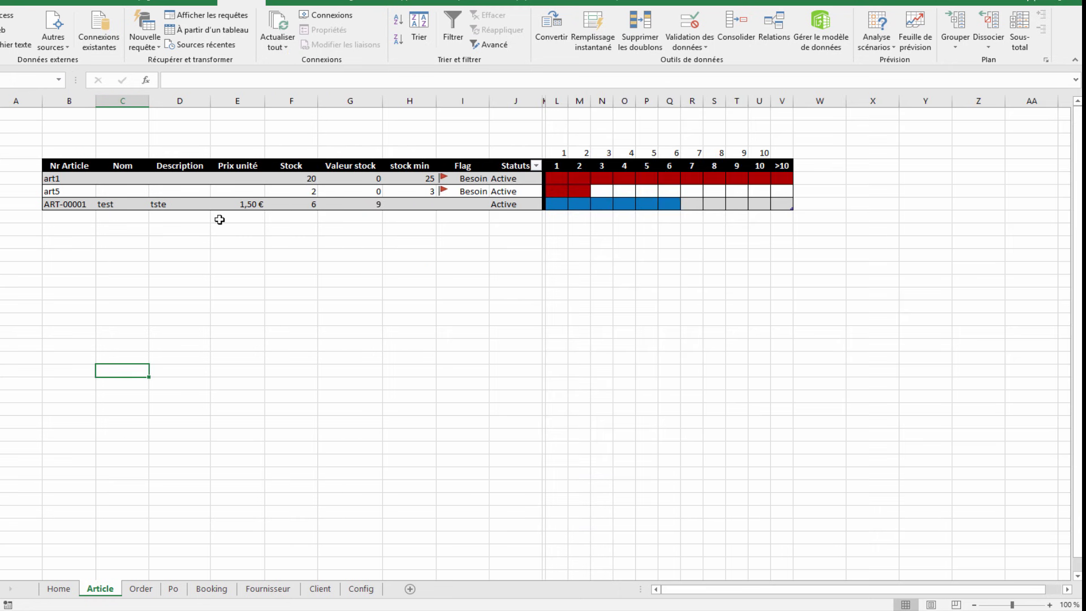
pyautogui.click(297, 204)
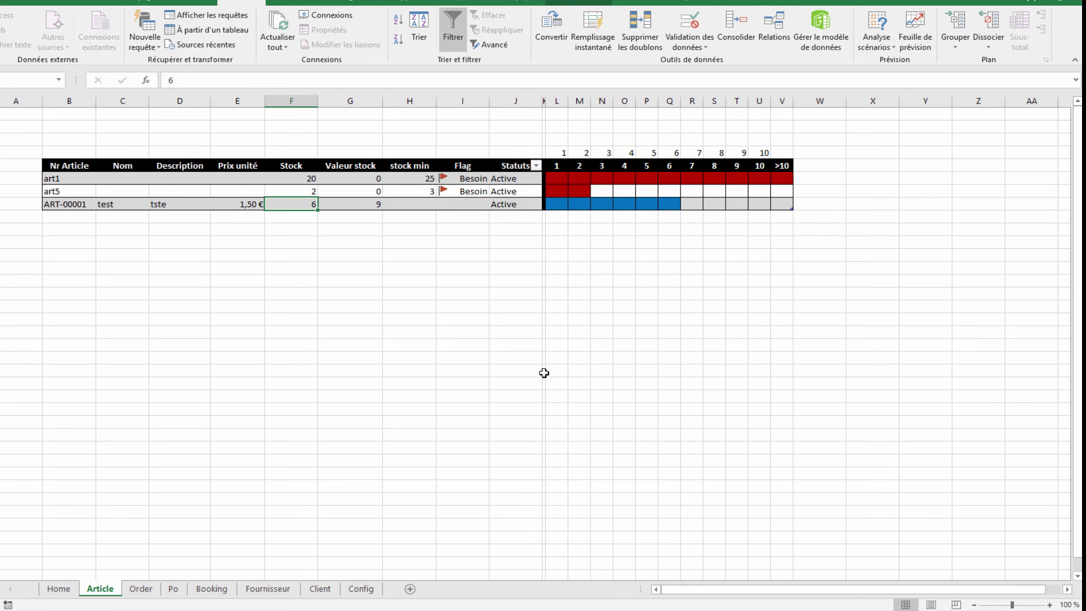
pyautogui.click(639, 557)
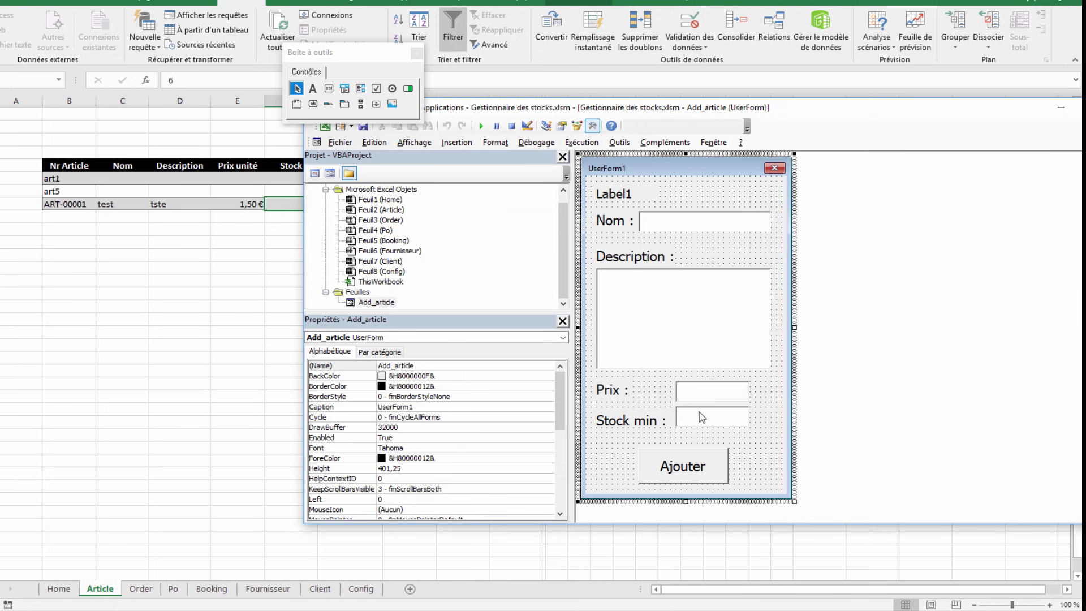
pyautogui.doubleClick(706, 456)
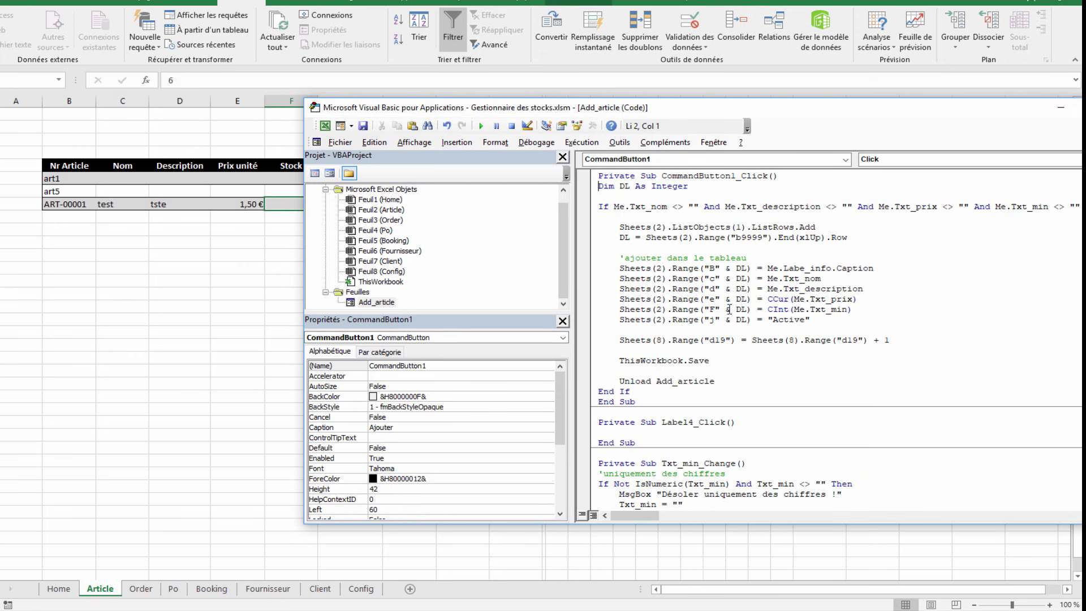
# Change Range("F" & DL) to Range("H" & DL) and run the form, now showing ART-00002
pyautogui.doubleClick(716, 309)
pyautogui.moveTo(672, 117)
pyautogui.mouseDown()
pyautogui.moveTo(581, 260)
pyautogui.moveTo(491, 224)
pyautogui.mouseUp()
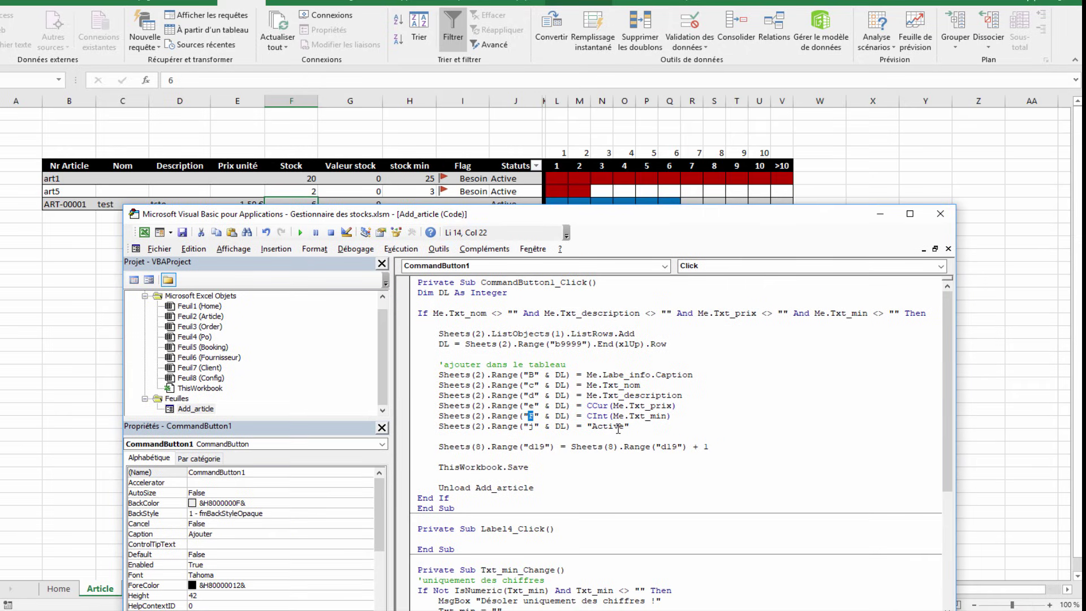
pyautogui.write('H')
pyautogui.click(647, 429)
pyautogui.click(300, 232)
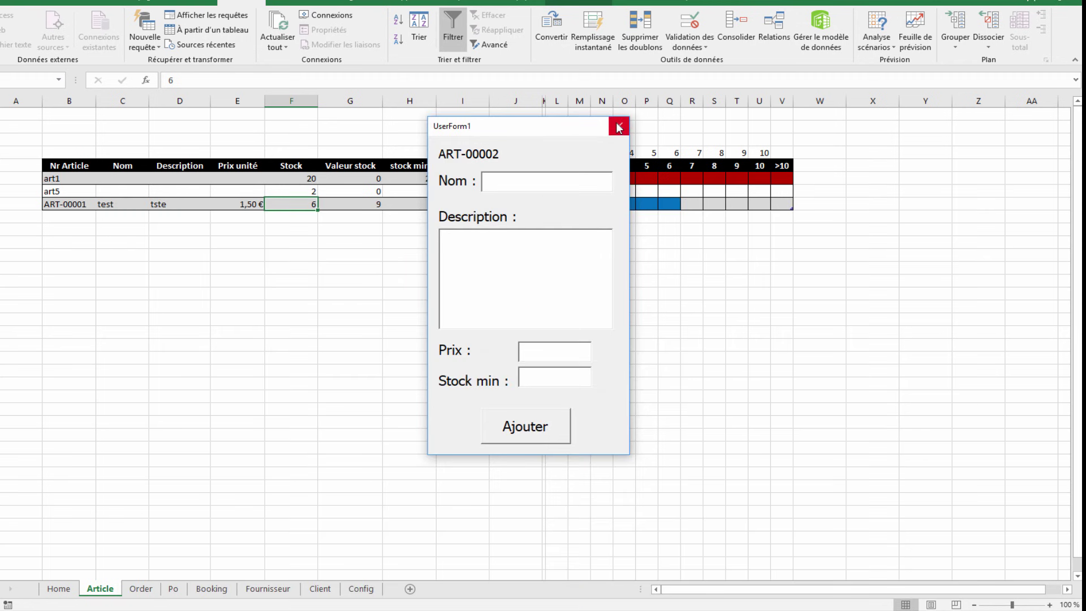
# Enter test2 as name and description, Prix 5 and Stock min 6, and submit with Ajouter
pyautogui.write('test')
pyautogui.write('tes')
pyautogui.write('t2')
pyautogui.click(563, 346)
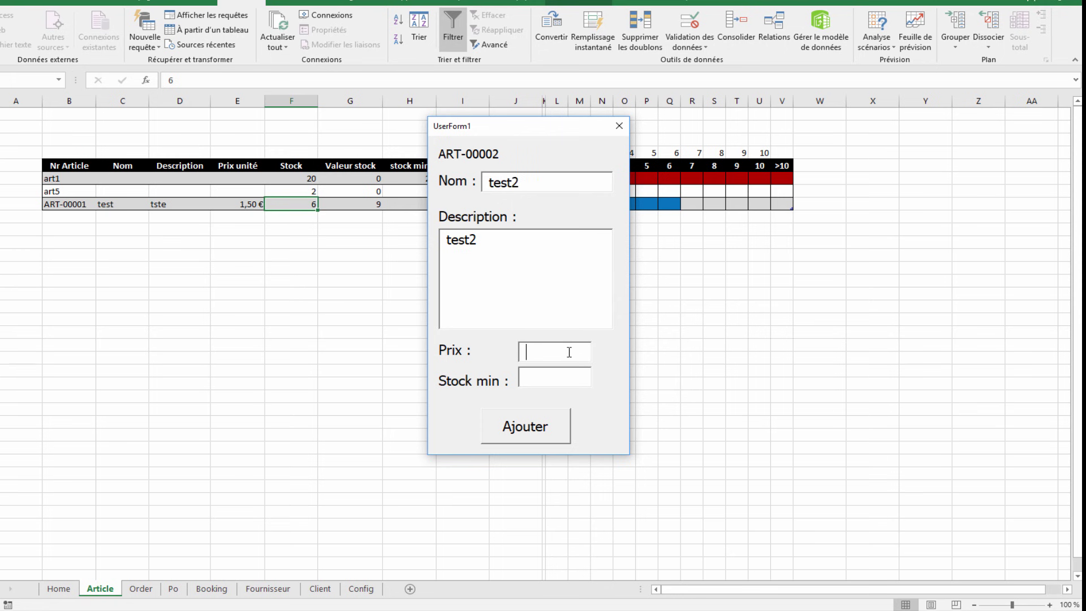
pyautogui.write('5')
pyautogui.click(547, 376)
pyautogui.click(543, 429)
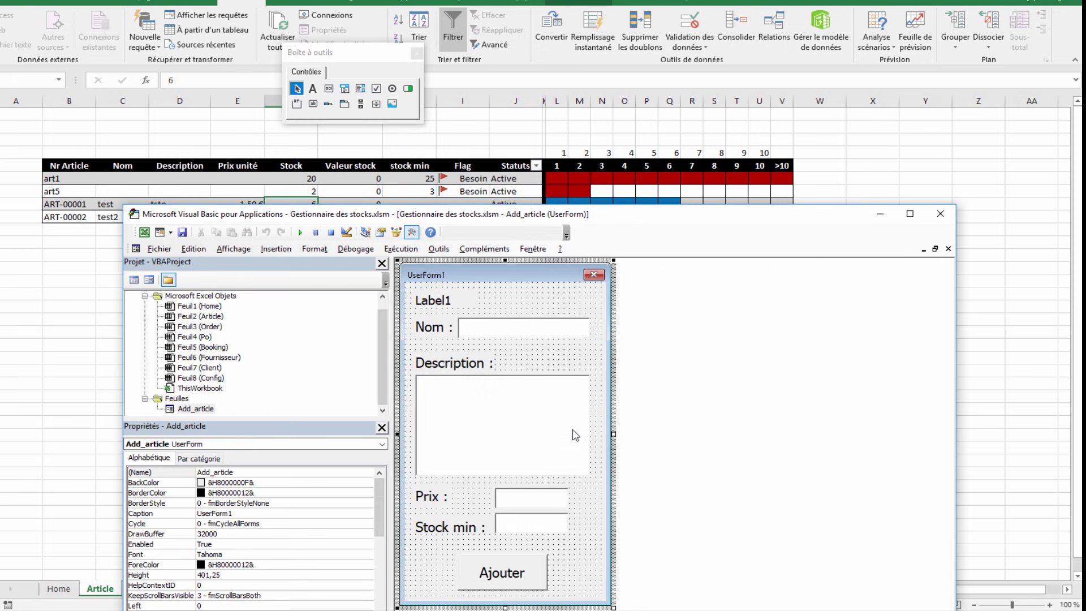
pyautogui.click(919, 165)
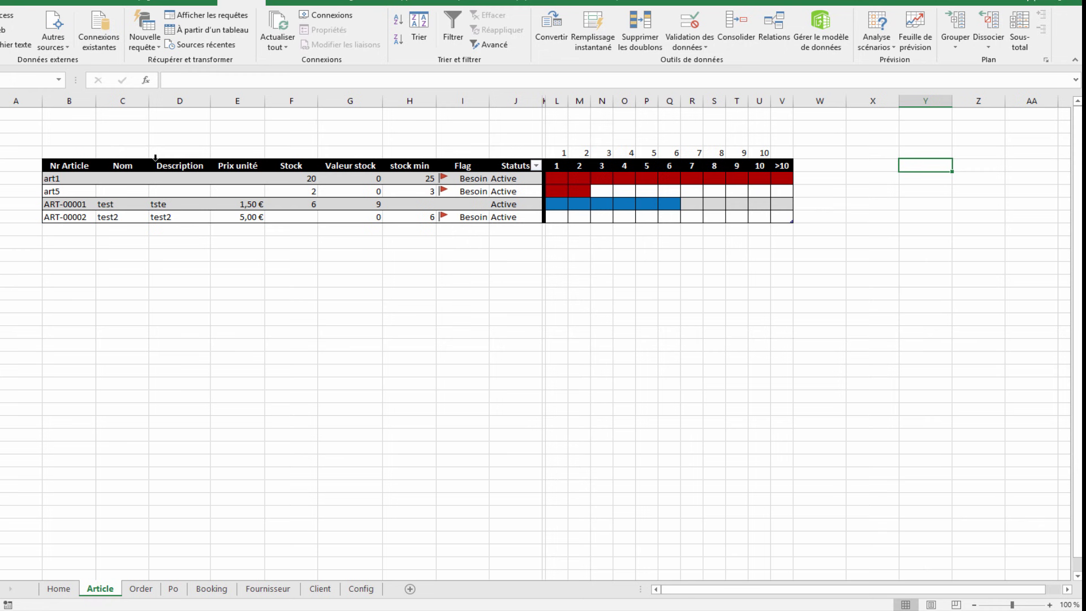
pyautogui.click(243, 219)
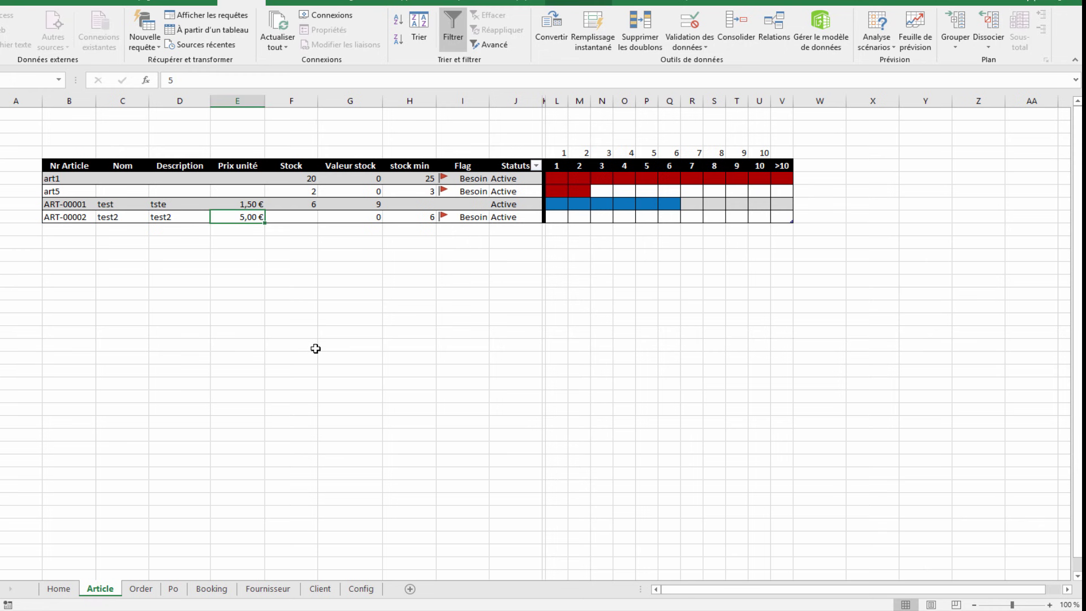
pyautogui.click(405, 218)
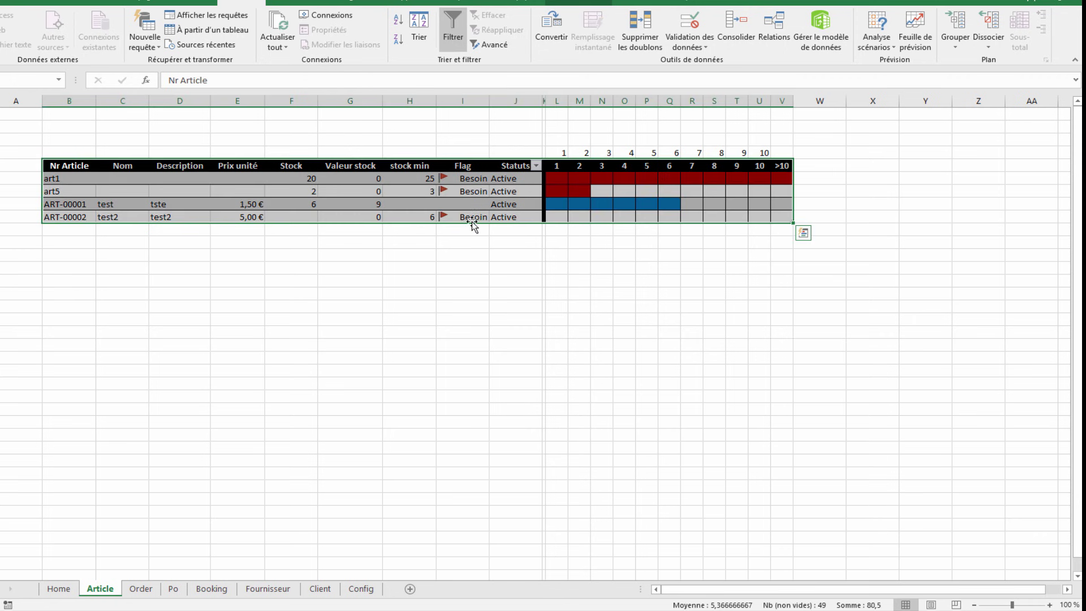
pyautogui.click(502, 218)
pyautogui.click(555, 266)
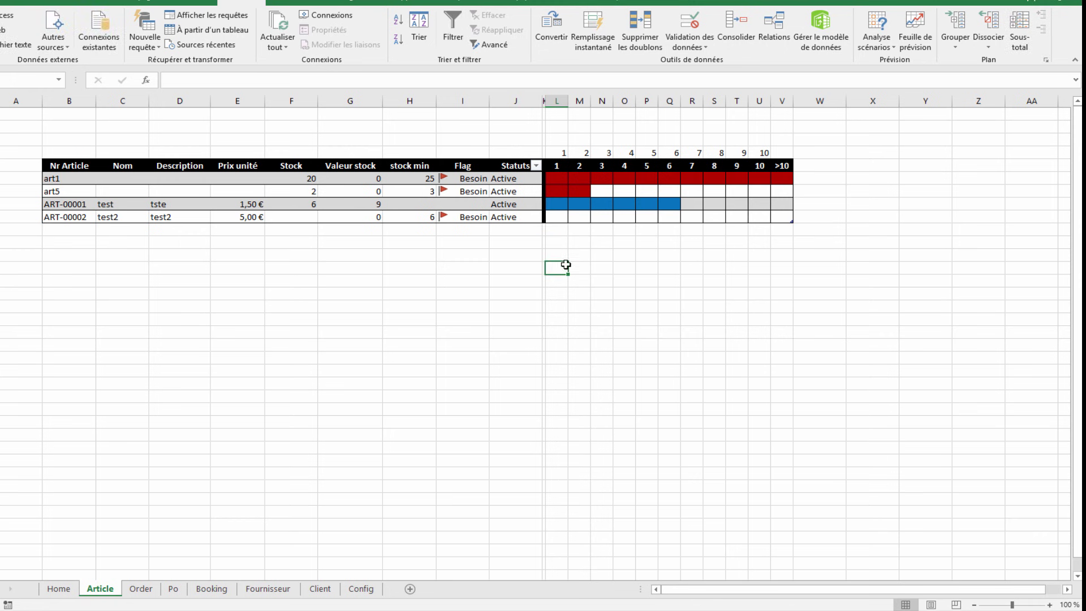
pyautogui.click(309, 218)
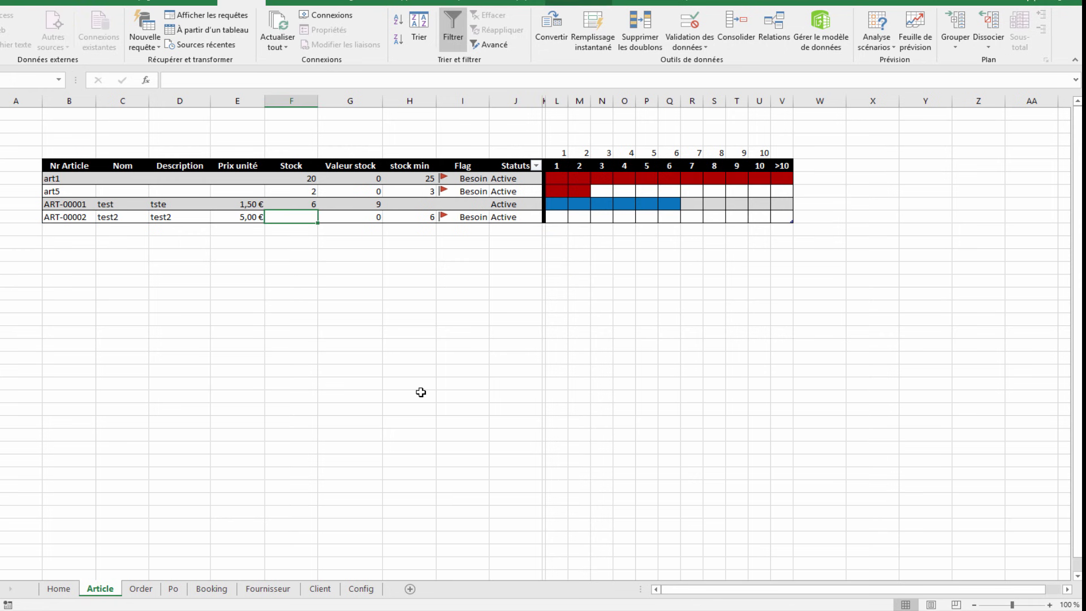
pyautogui.write('5')
pyautogui.press('Return')
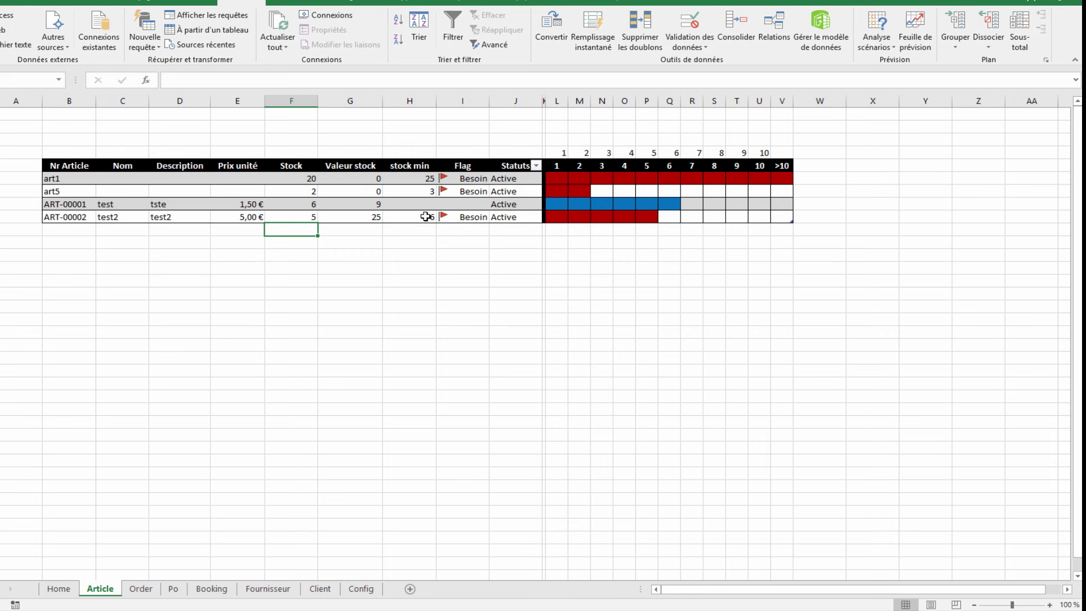
pyautogui.click(310, 214)
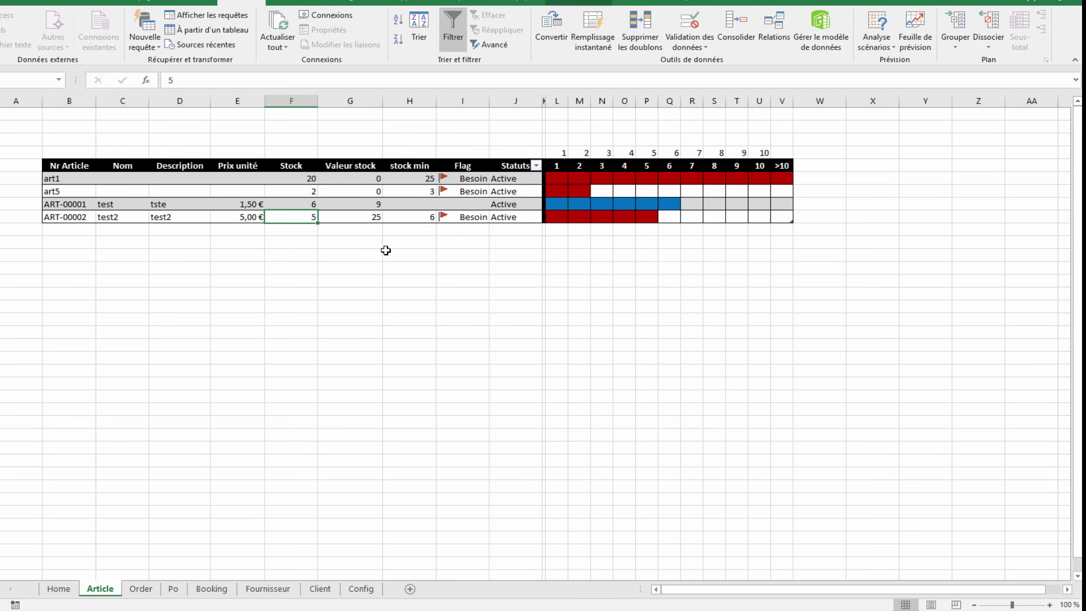
pyautogui.press('Delete')
pyautogui.click(525, 250)
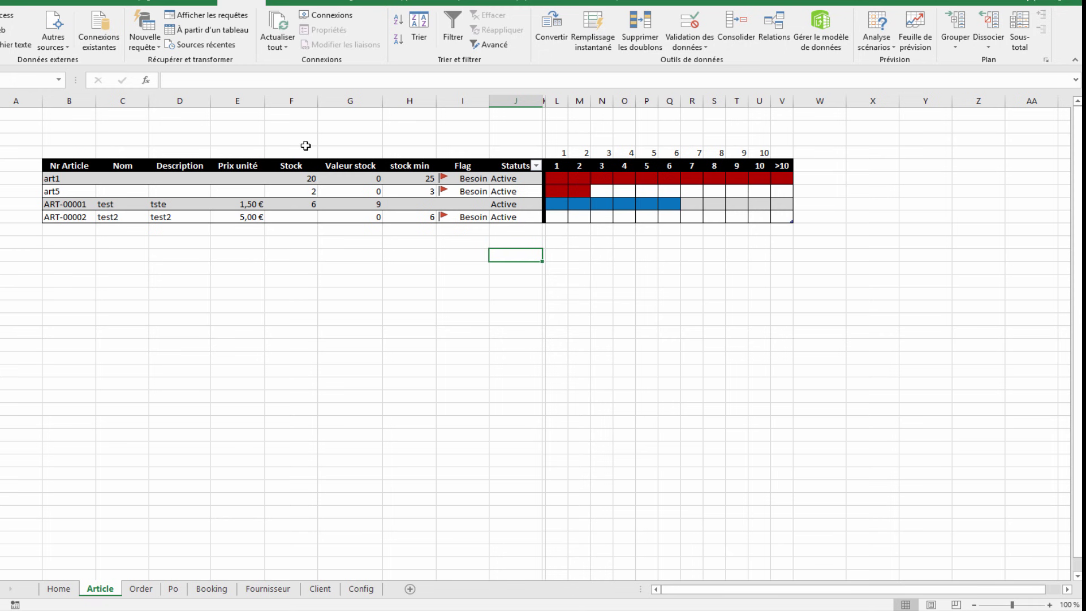
pyautogui.click(341, 3)
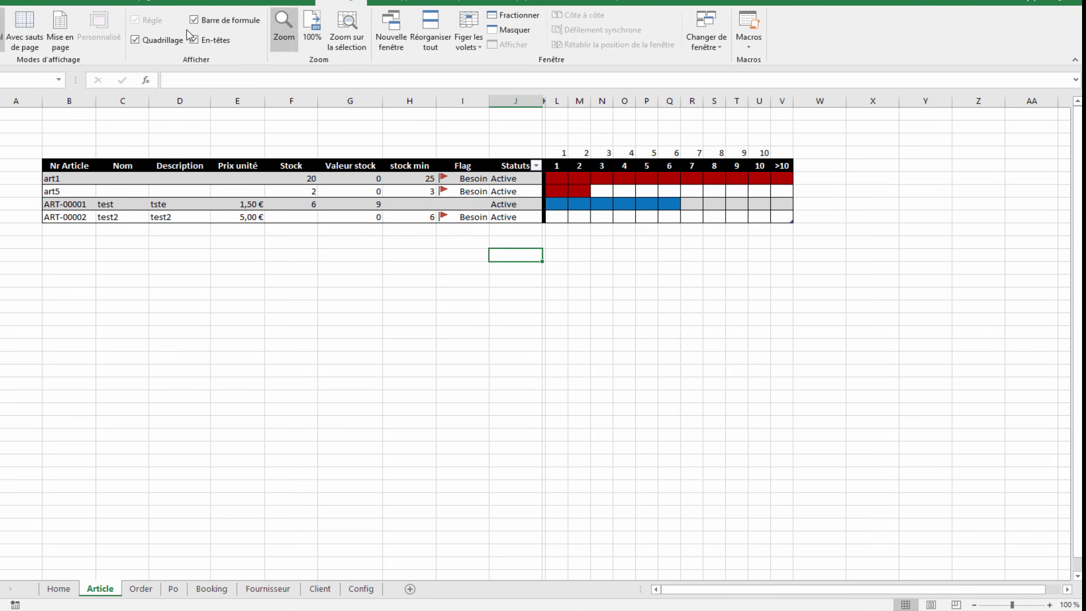
# Turn off gridlines and draw an ActiveX command button below the article table
pyautogui.click(134, 40)
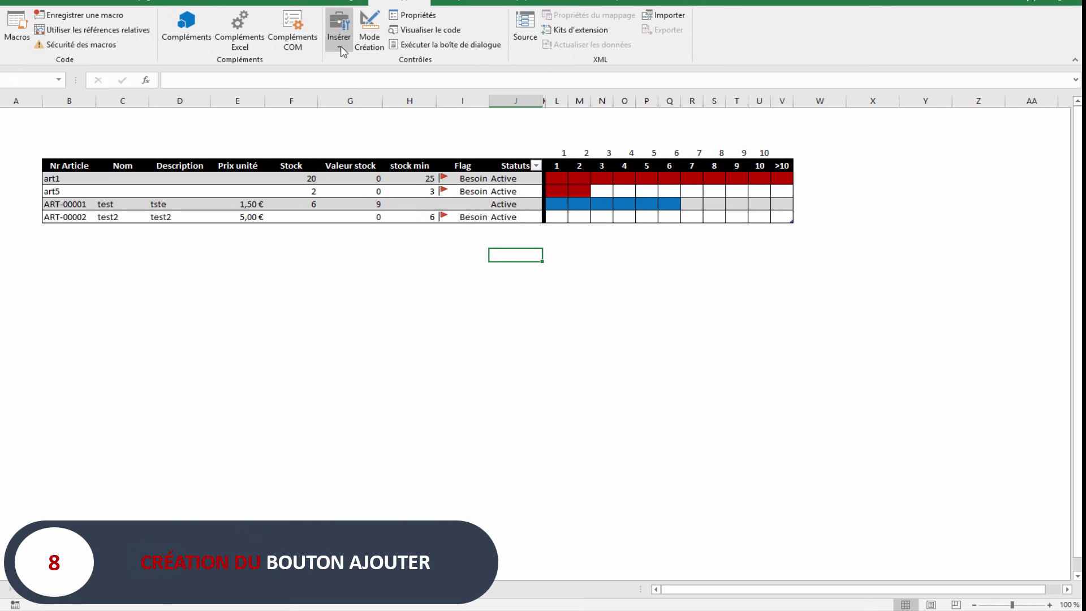
pyautogui.click(339, 41)
pyautogui.click(333, 112)
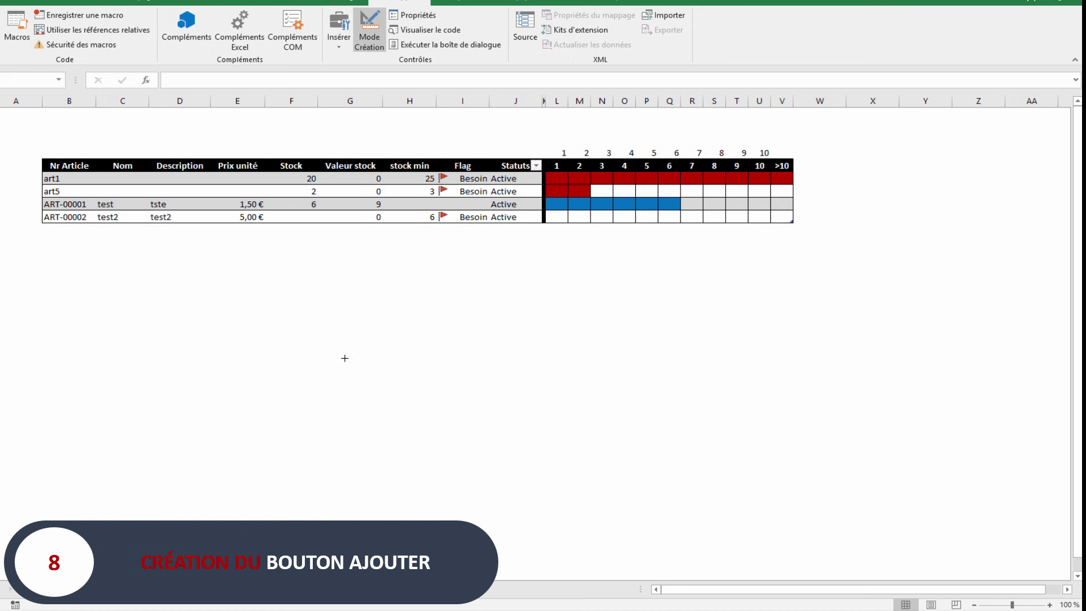
pyautogui.moveTo(244, 322); pyautogui.dragTo(364, 383)
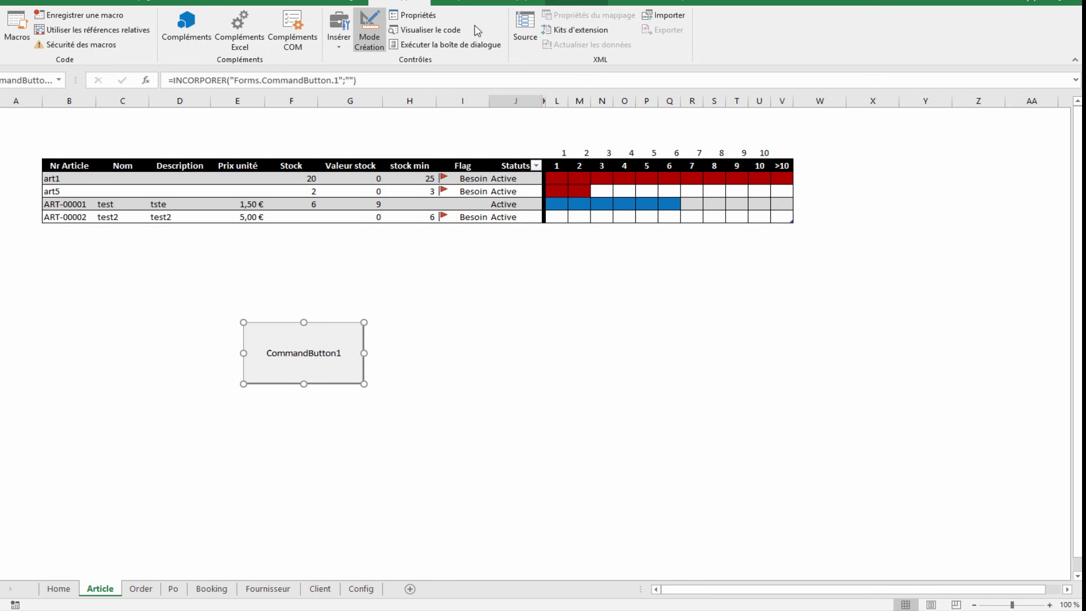
# Set the new button's Caption to ADD in its Properties
pyautogui.click(416, 16)
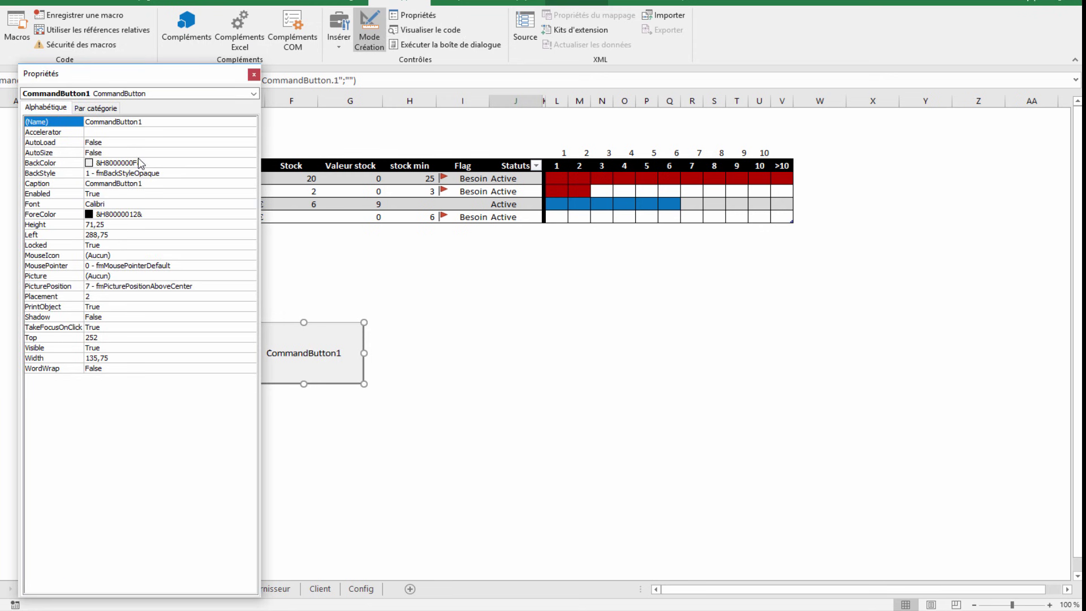
pyautogui.click(148, 183)
pyautogui.click(39, 182)
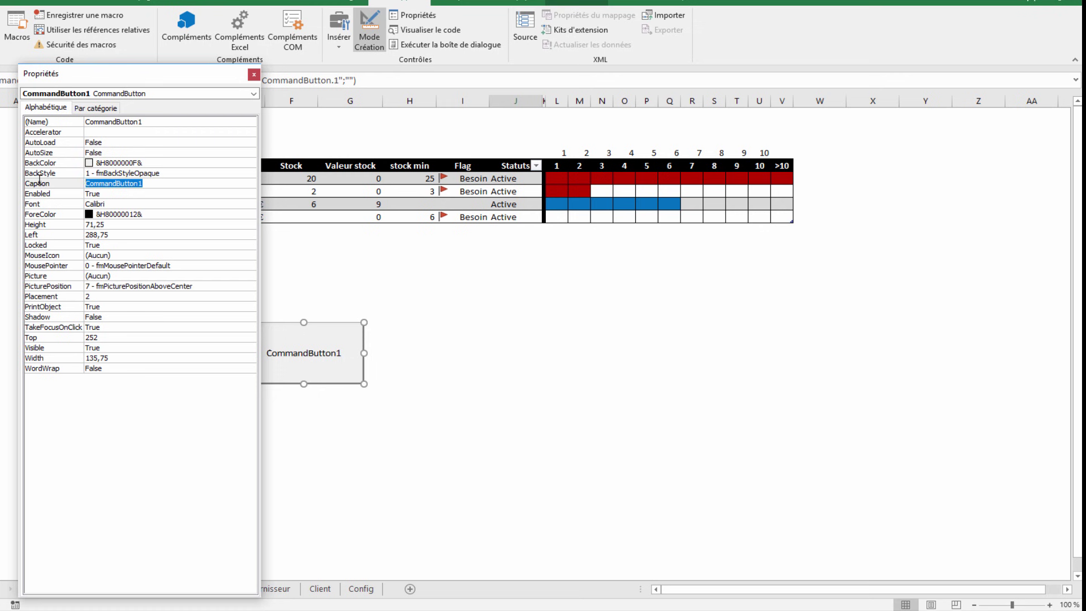
pyautogui.write('Add')
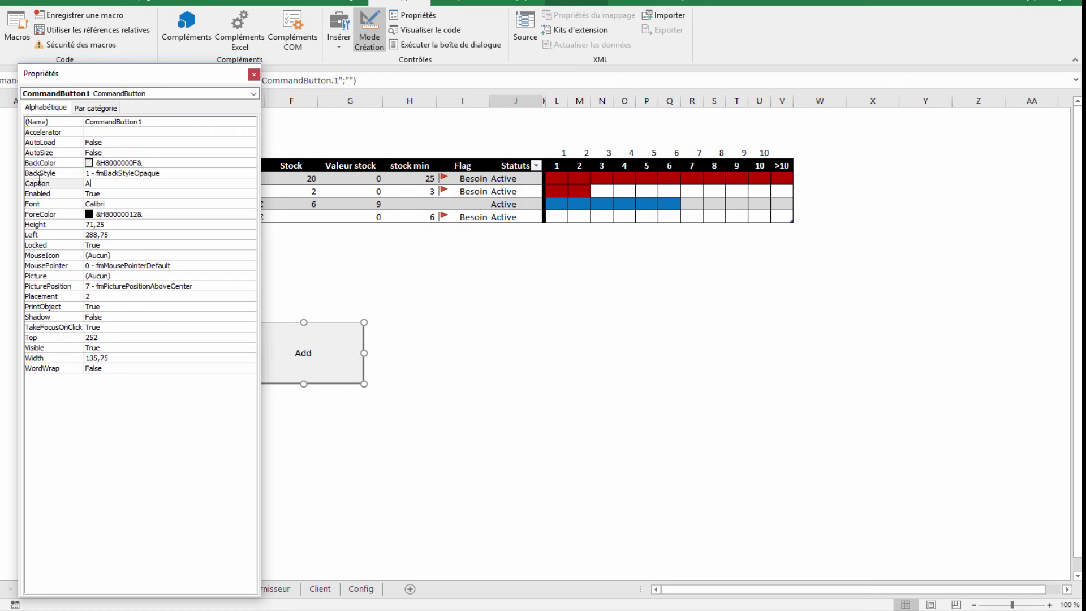
pyautogui.write('D')
pyautogui.write('D')
# Set the button's BackColor to orange from the Palette
pyautogui.click(203, 165)
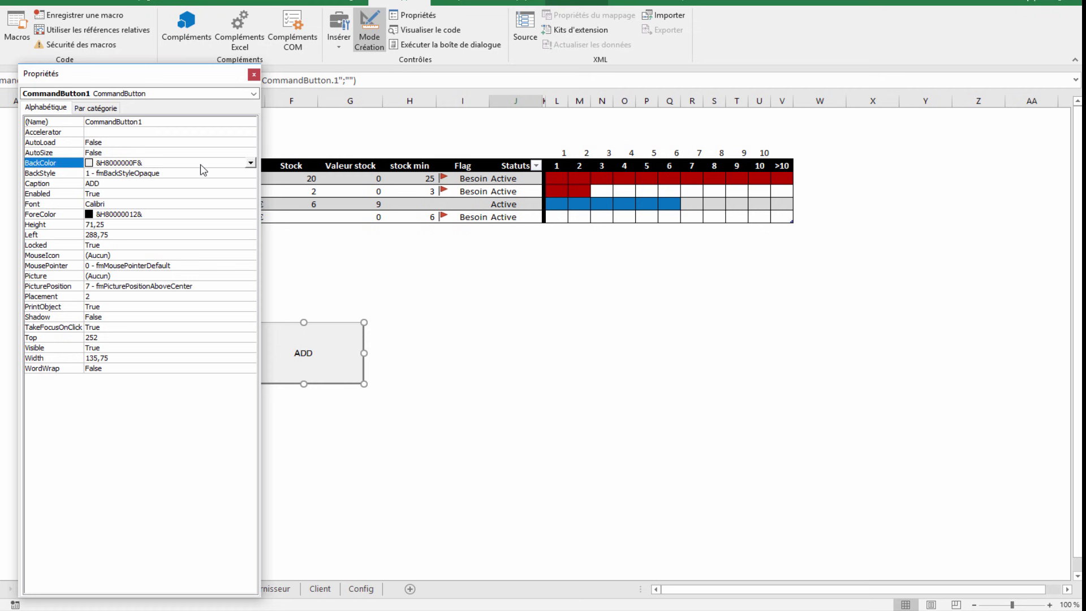
pyautogui.click(251, 162)
pyautogui.click(127, 176)
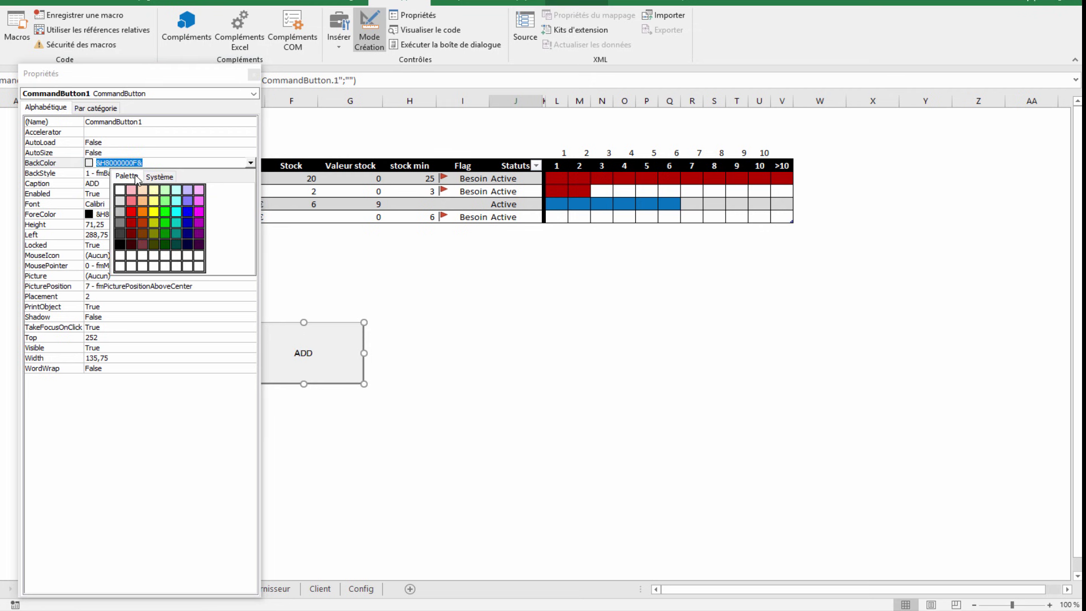
pyautogui.click(145, 213)
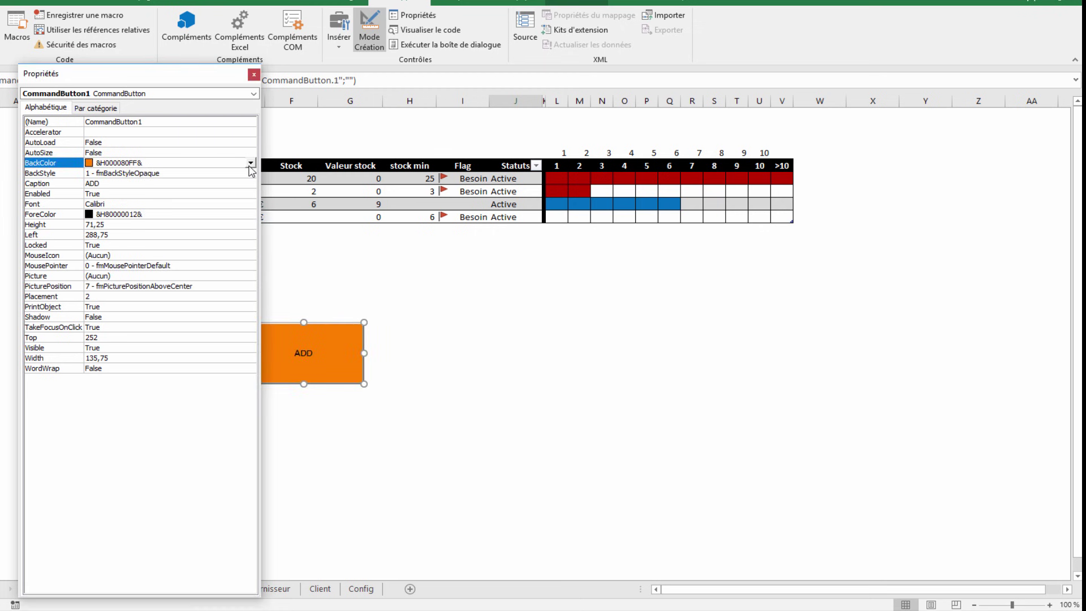
# Make the button's caption font bold at size 18, then close Properties
pyautogui.click(233, 201)
pyautogui.click(250, 205)
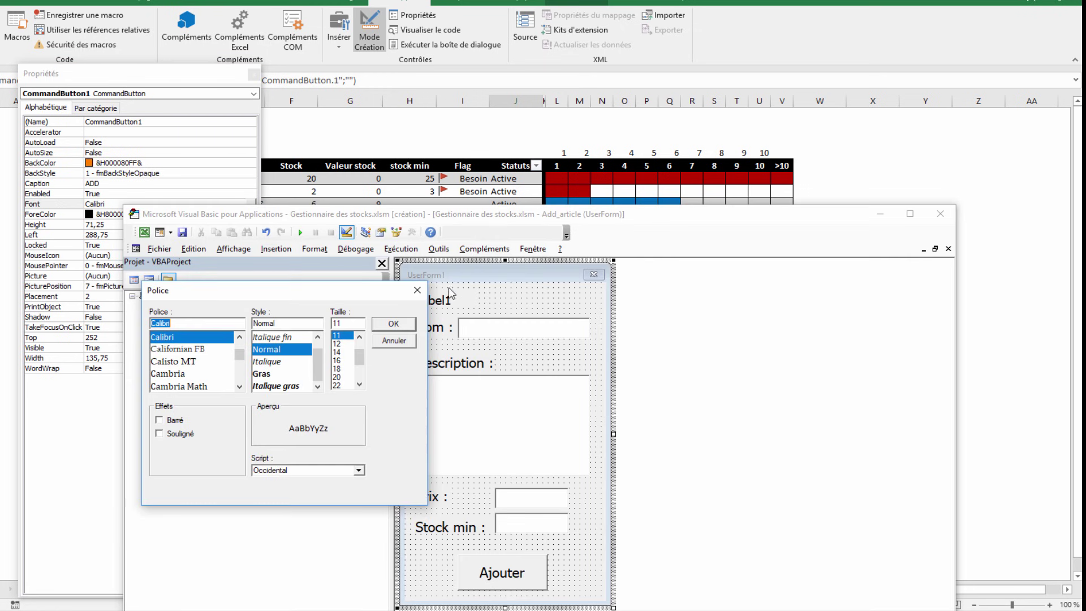
pyautogui.click(340, 368)
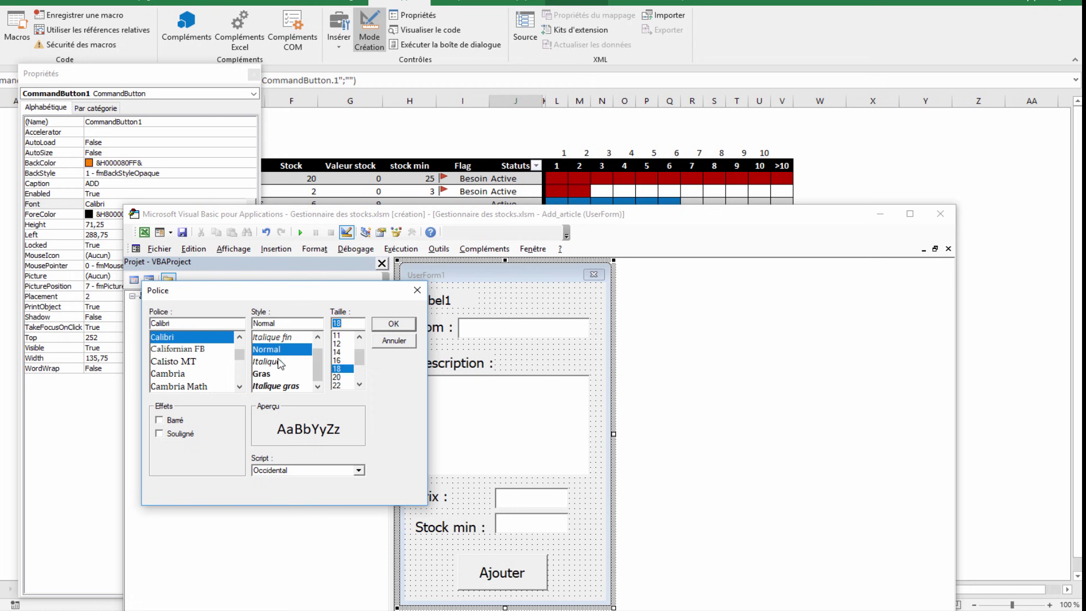
pyautogui.click(264, 374)
pyautogui.click(390, 326)
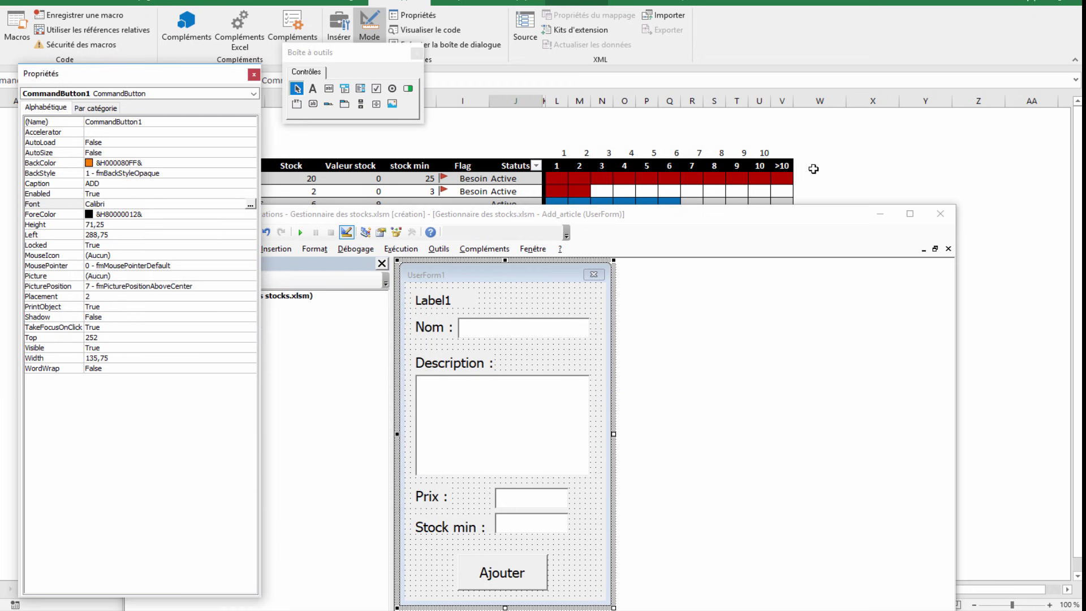
pyautogui.click(1021, 176)
pyautogui.click(339, 351)
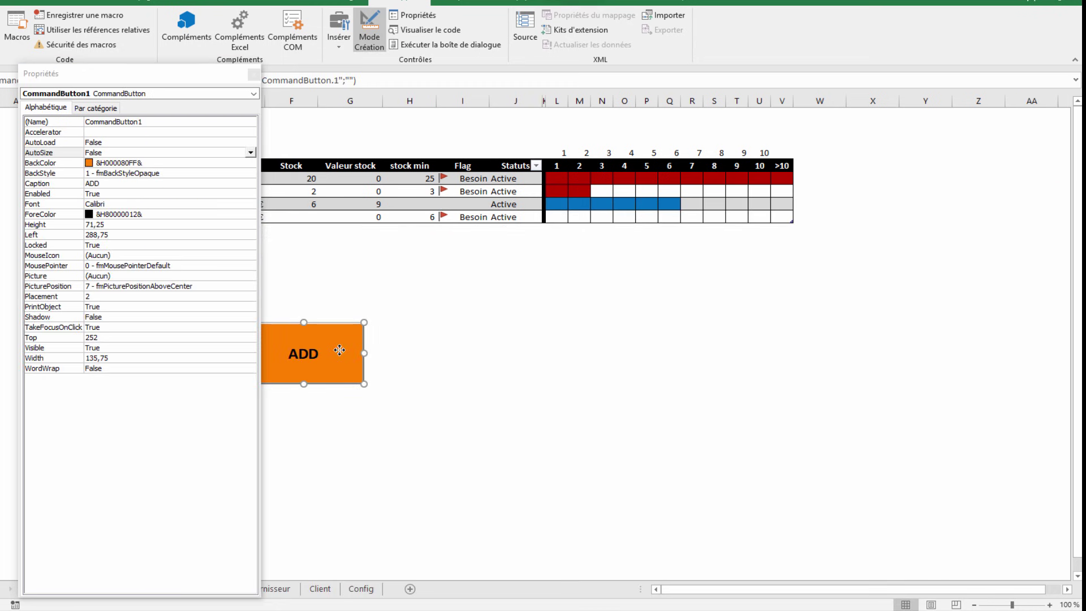
pyautogui.click(253, 75)
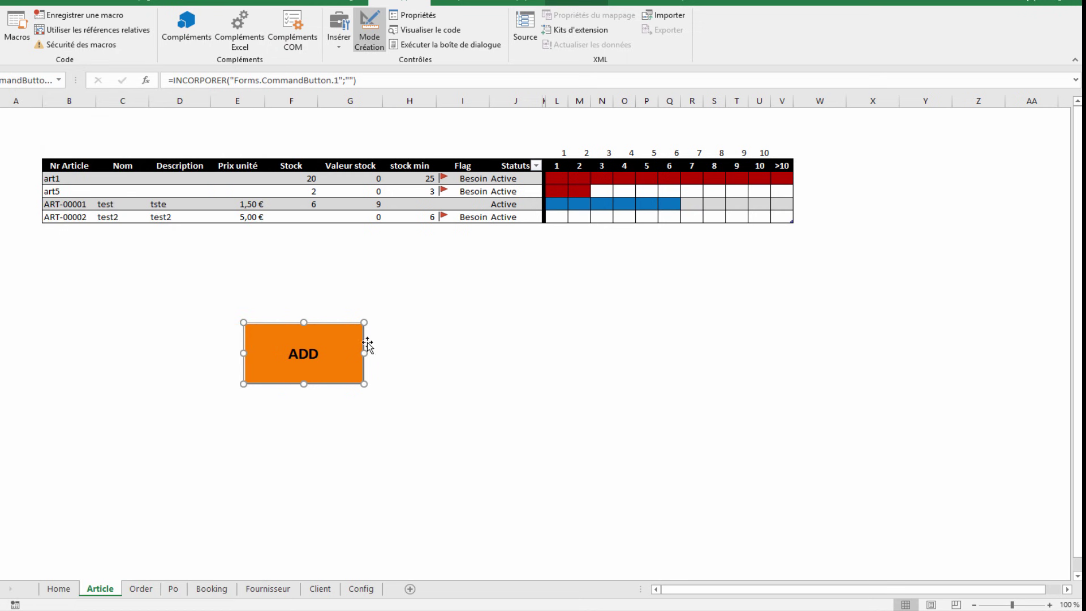
# Shrink the ADD button and place it just above the Nr Article header
pyautogui.moveTo(364, 323); pyautogui.dragTo(321, 335)
pyautogui.moveTo(289, 354)
pyautogui.mouseDown()
pyautogui.moveTo(290, 388)
pyautogui.moveTo(77, 156)
pyautogui.mouseUp()
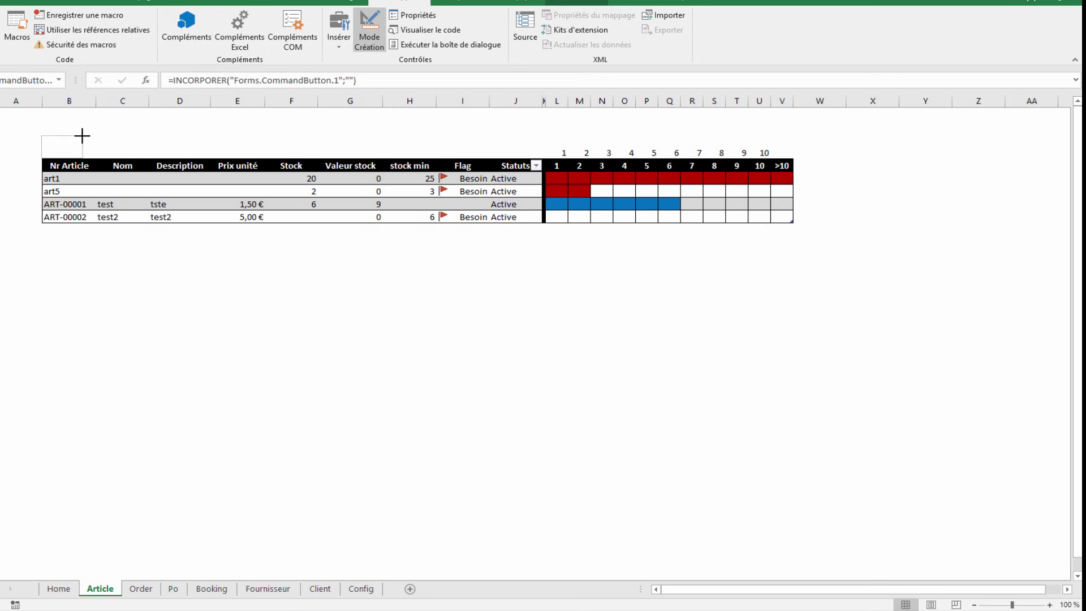
pyautogui.moveTo(88, 132); pyautogui.dragTo(87, 138)
# Reconfirm the bold 18-point caption font, then close Properties and deselect the button
pyautogui.click(413, 15)
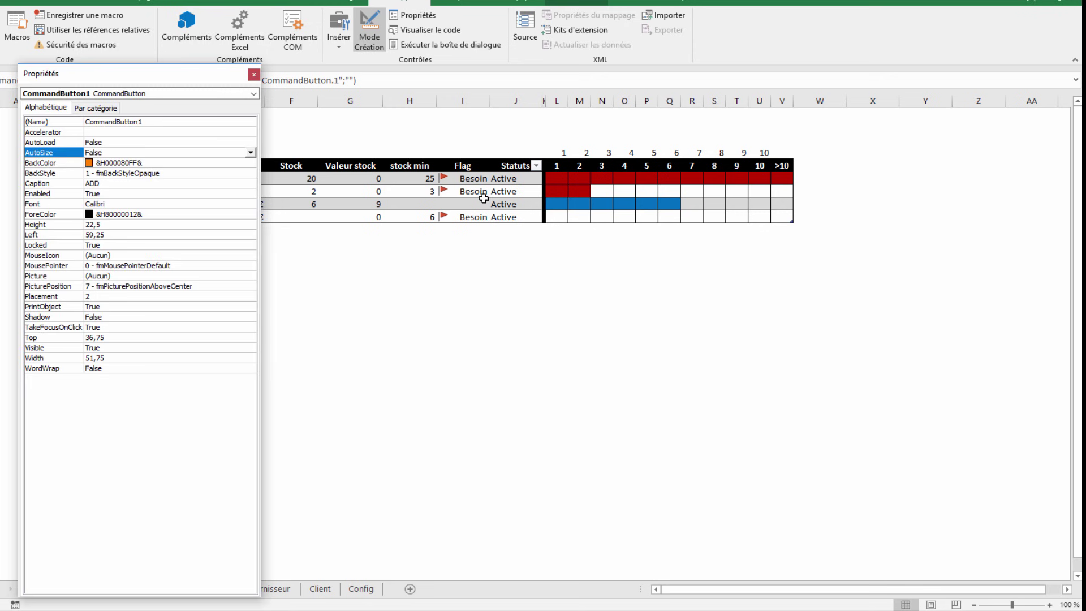
pyautogui.click(164, 194)
pyautogui.click(221, 205)
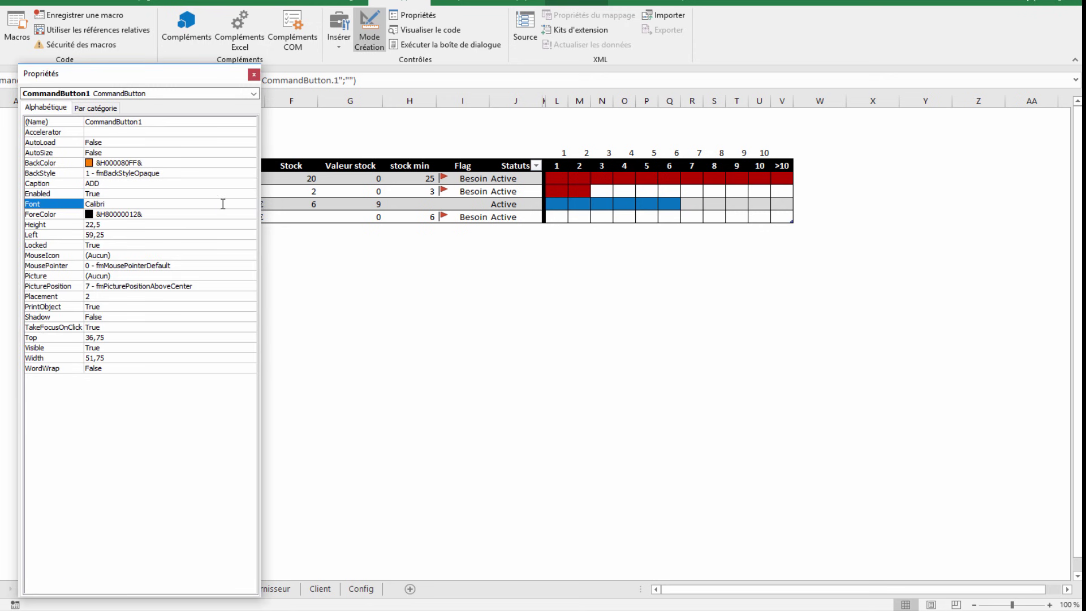
pyautogui.click(251, 206)
pyautogui.scroll(1, 347, 346)
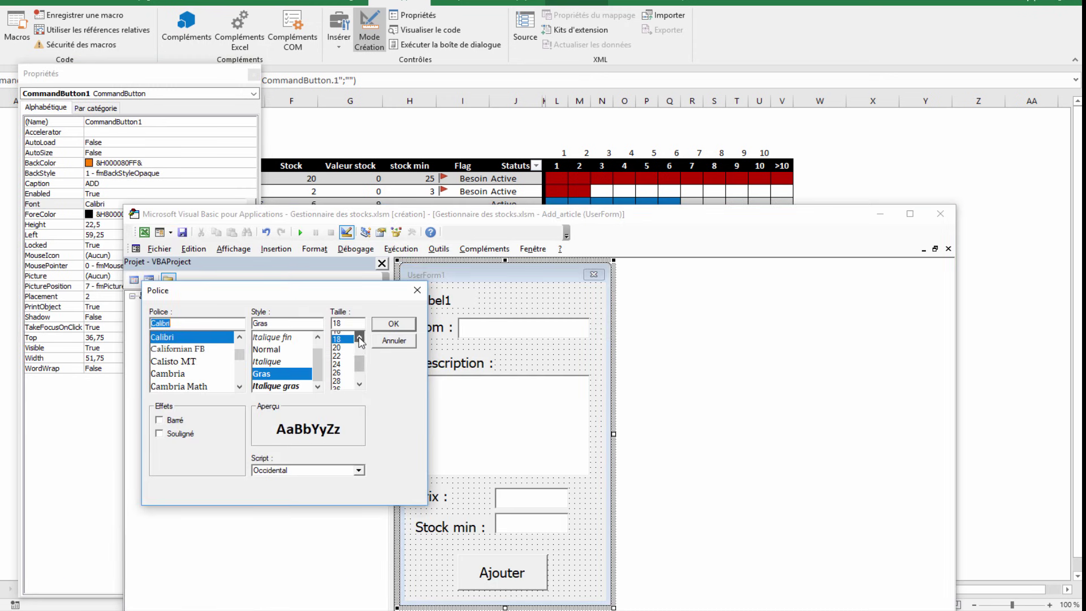
pyautogui.scroll(2, 347, 347)
pyautogui.click(347, 343)
pyautogui.click(393, 323)
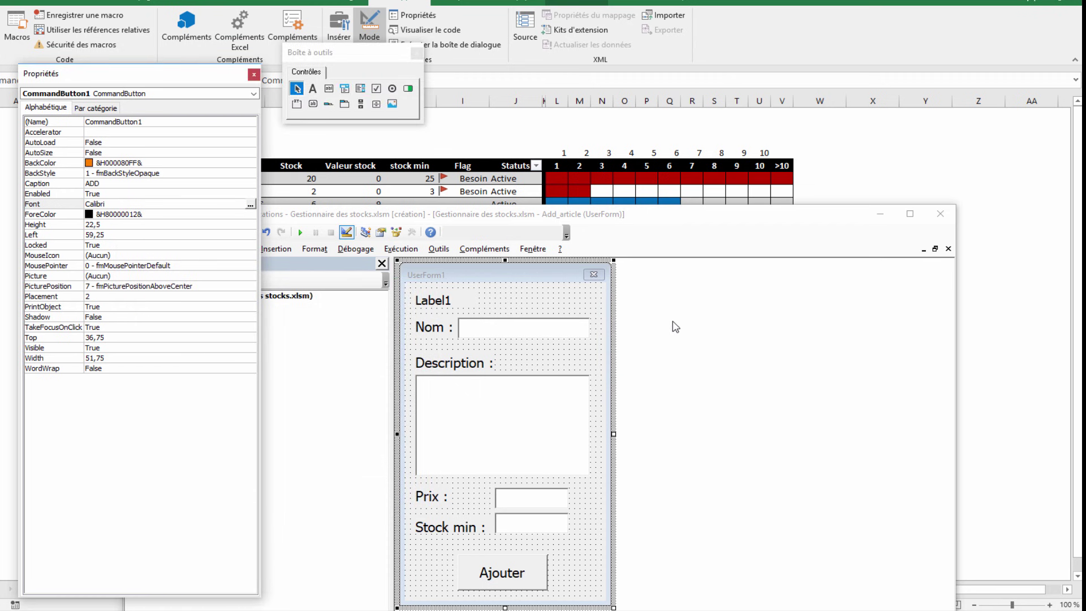
pyautogui.click(940, 214)
pyautogui.click(950, 219)
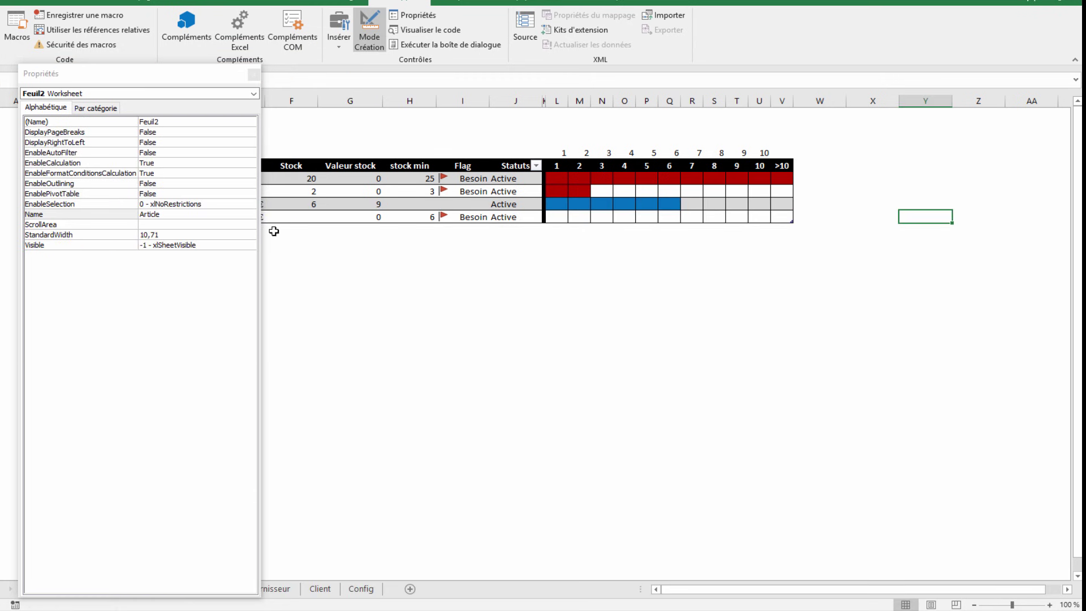
pyautogui.click(254, 74)
pyautogui.click(291, 280)
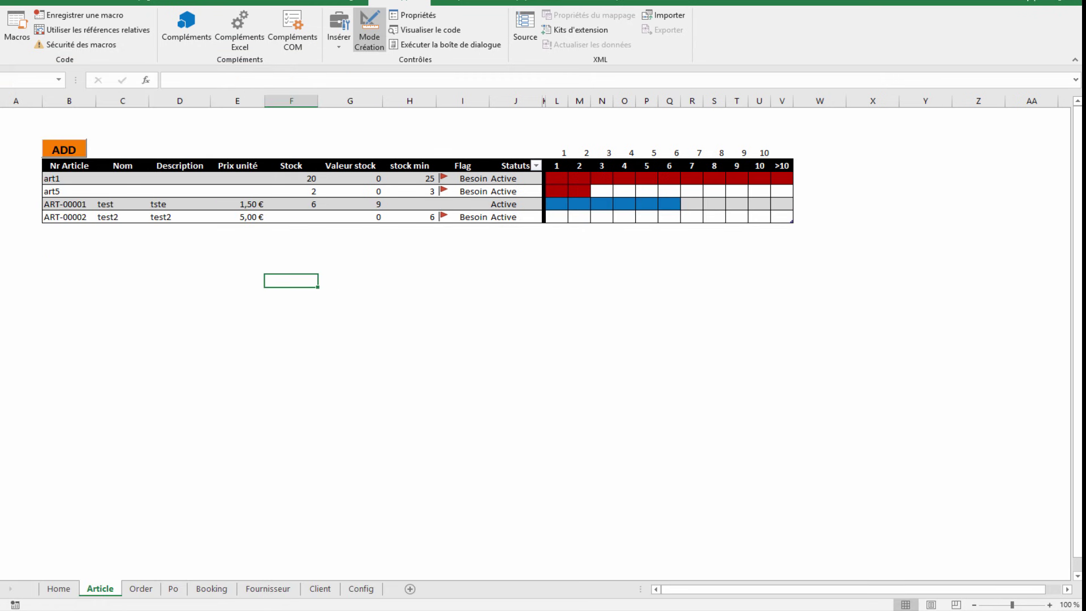
# Write Add_article.Show in the ADD button's CommandButton1_Click procedure and close the VBA editor
pyautogui.doubleClick(77, 147)
pyautogui.write('Add_a')
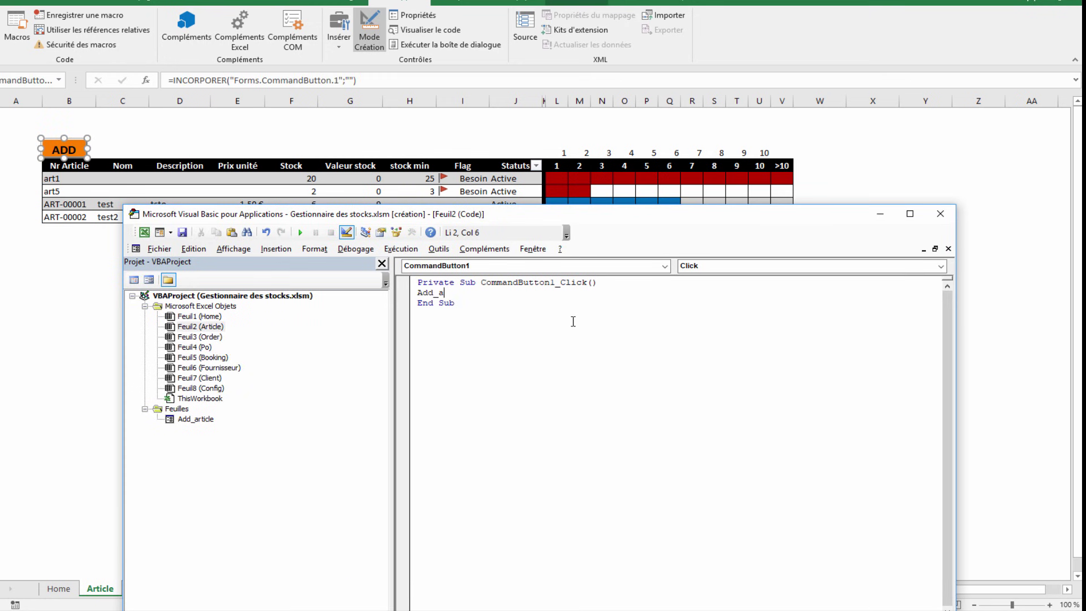
pyautogui.write('rticle')
pyautogui.write('.sho')
pyautogui.click(940, 214)
pyautogui.click(571, 269)
# Exit Design Mode and add article test3, priced 6 with stock min 1, via the ADD form
pyautogui.click(372, 17)
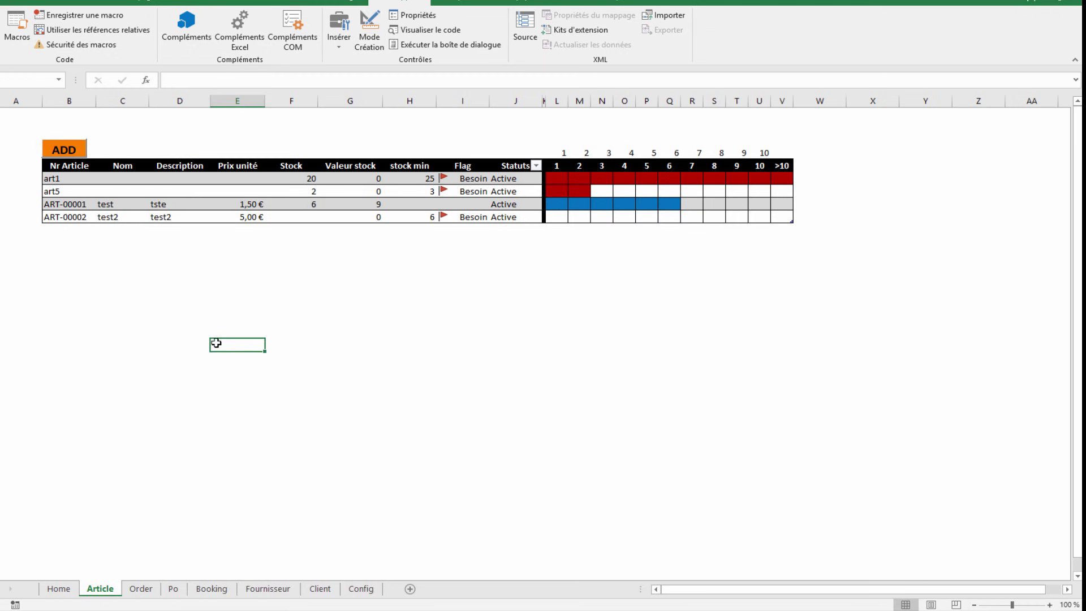
pyautogui.click(47, 156)
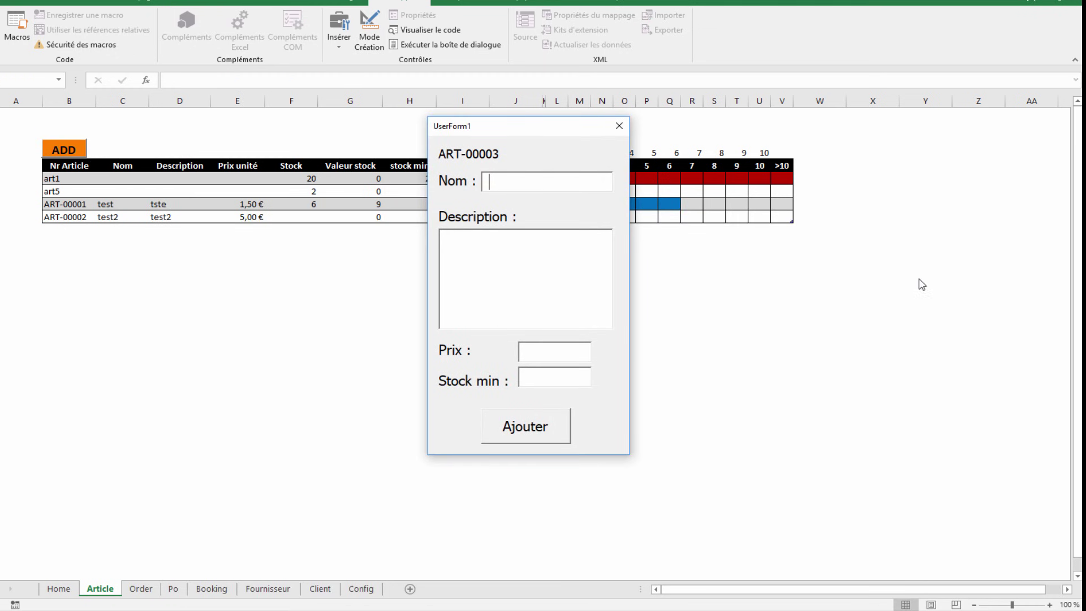
pyautogui.write('test')
pyautogui.write('test3')
pyautogui.press('Tab')
pyautogui.write('6')
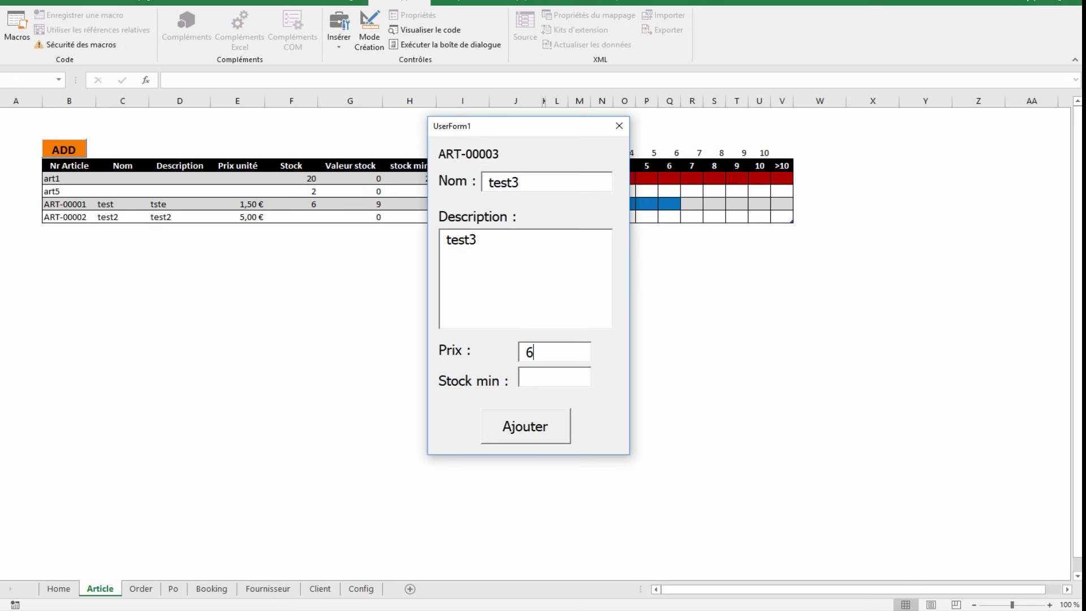
pyautogui.click(539, 439)
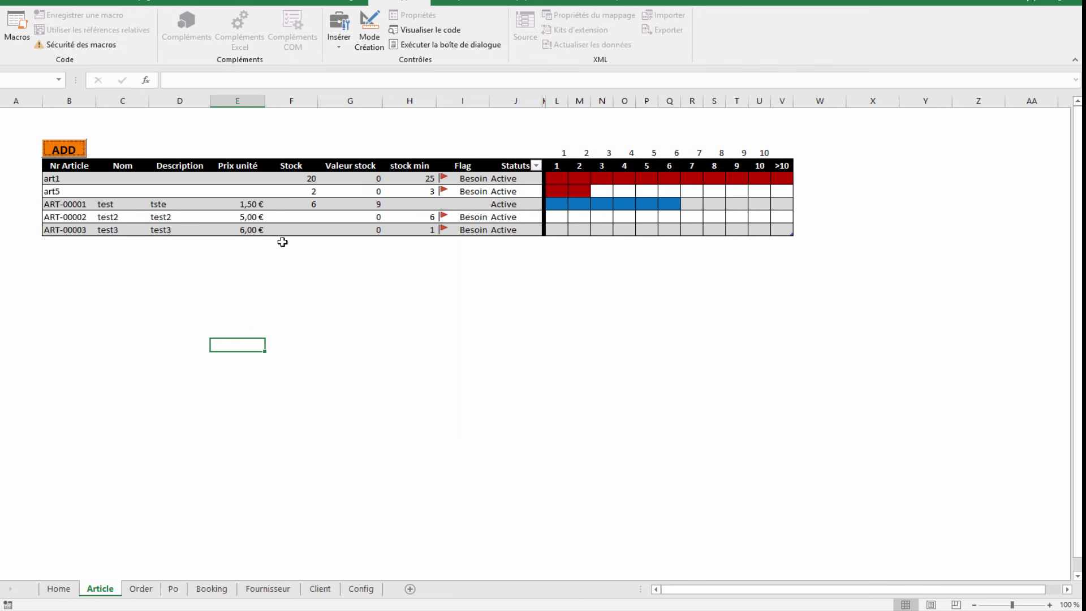
# Reopen the Add_article form and close it with X without adding an article
pyautogui.click(64, 150)
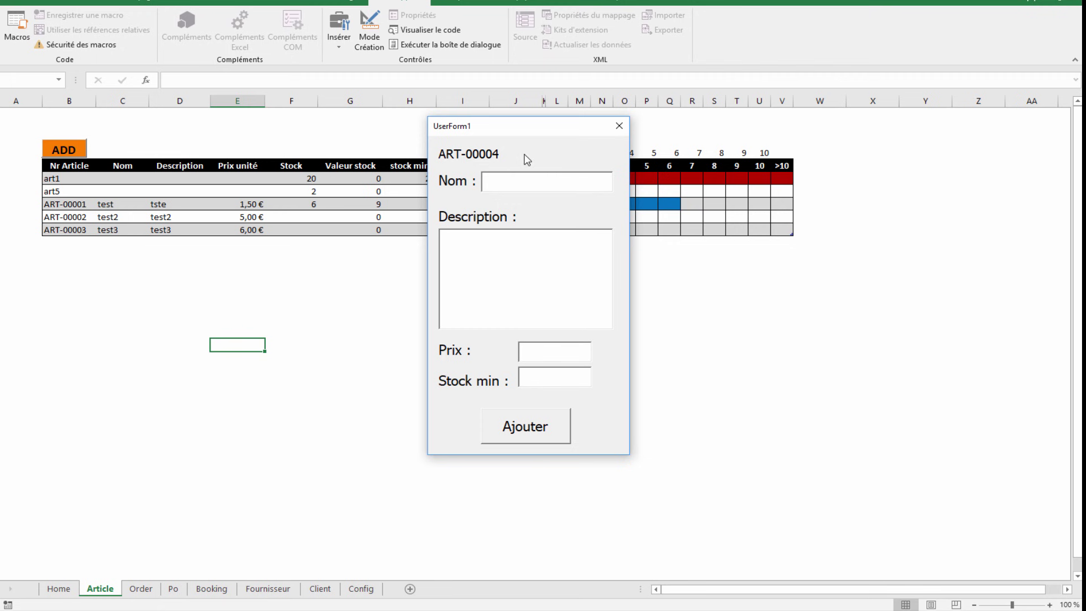
pyautogui.click(619, 126)
pyautogui.click(64, 149)
pyautogui.click(544, 417)
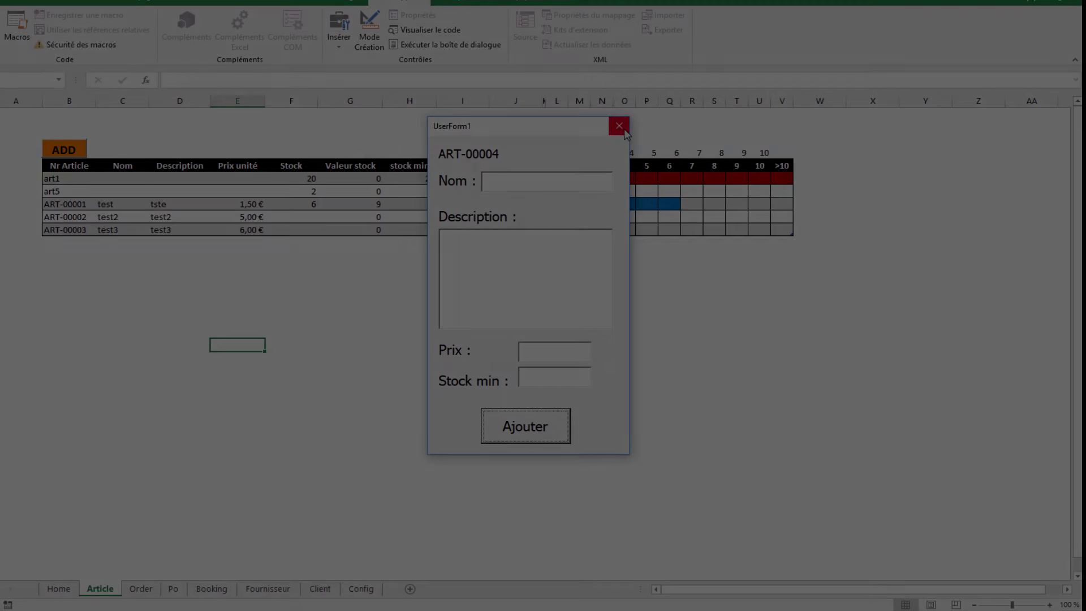
pyautogui.click(619, 125)
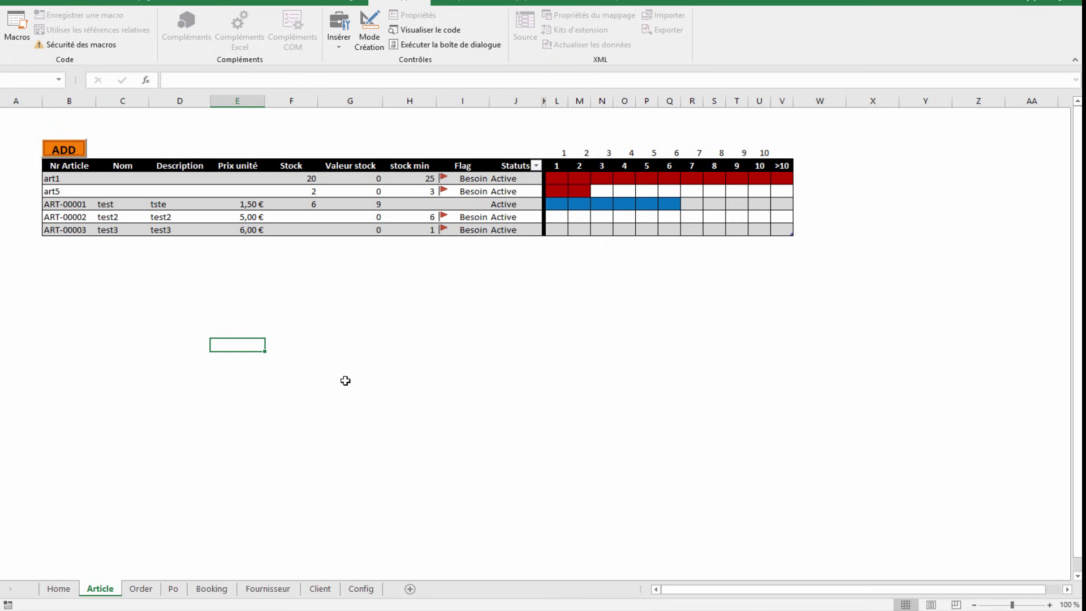